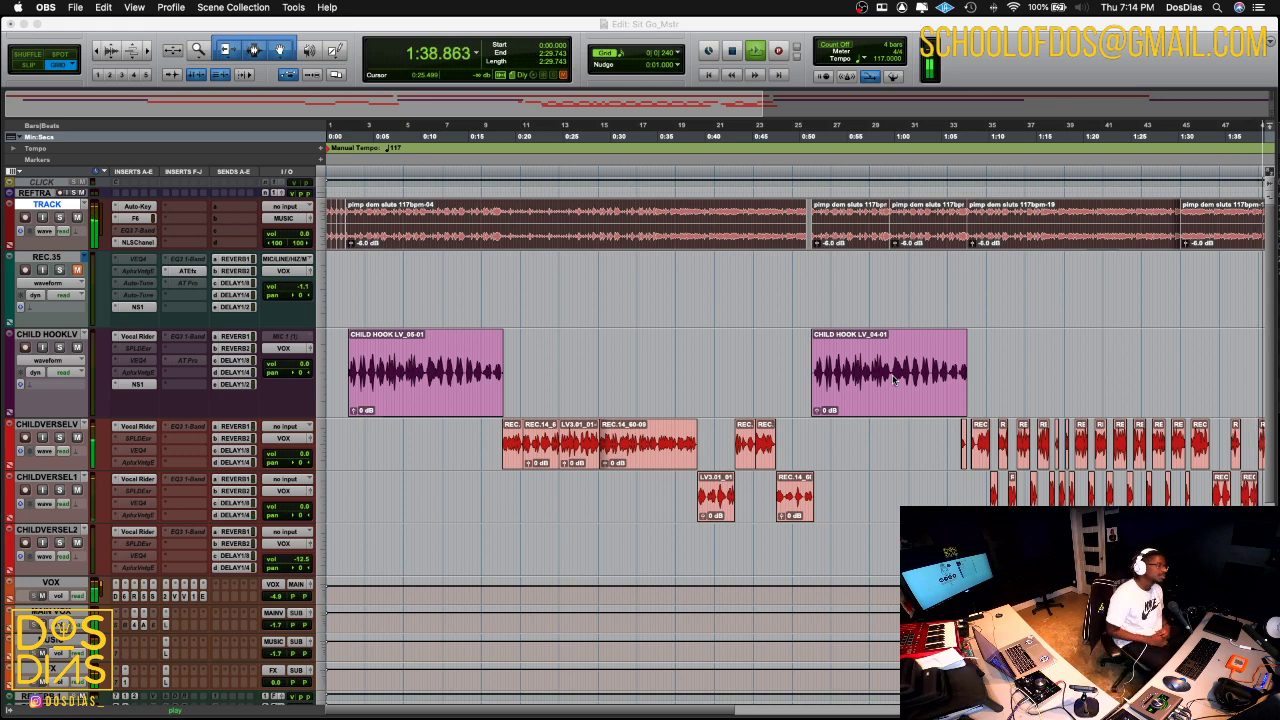
- Follow the song's playback across the whole arrangement, stop it, and return to the session start
{"action": "left_click", "coordinate": [1040, 93]}
{"action": "key", "text": "r"}
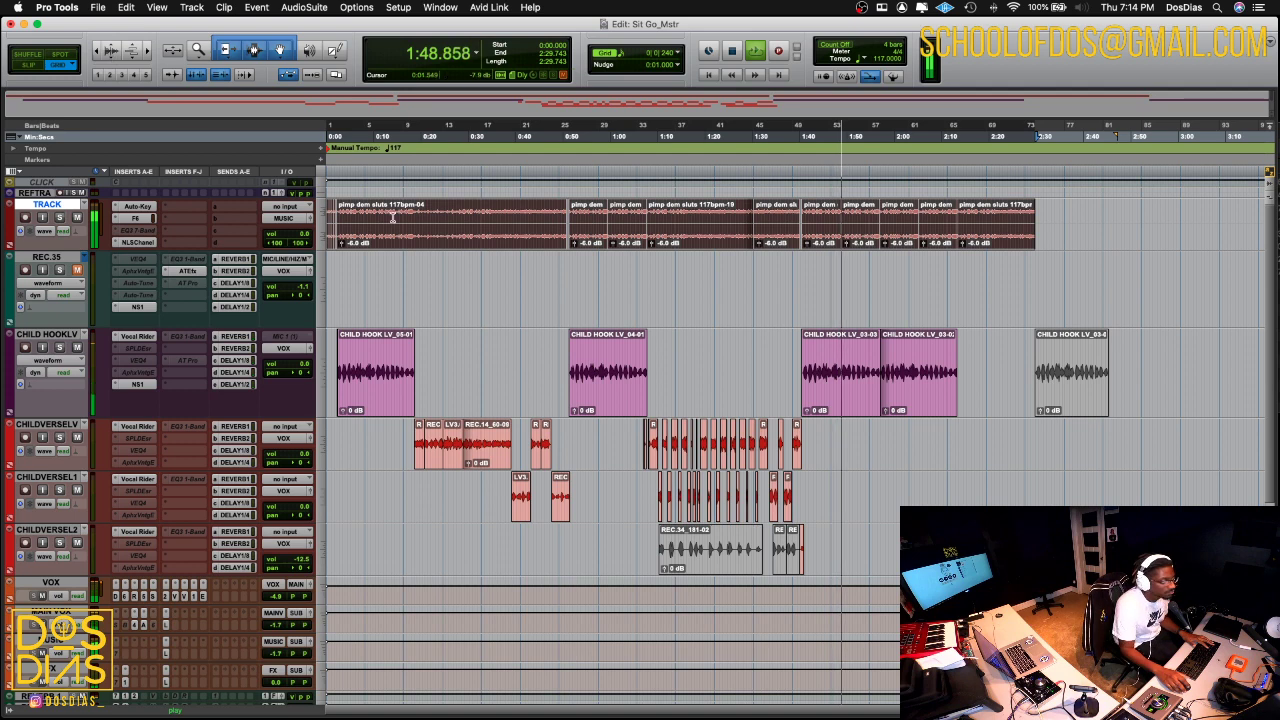
{"action": "left_click", "coordinate": [111, 52]}
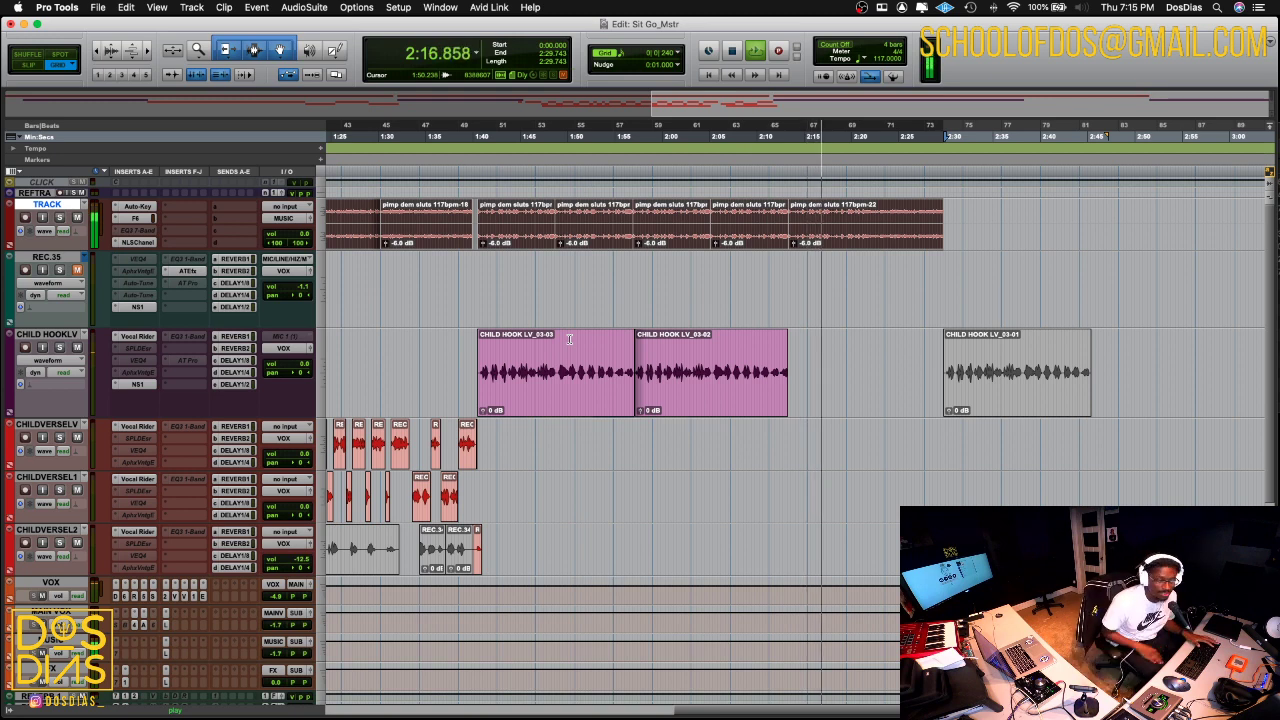
{"action": "key", "text": "space"}
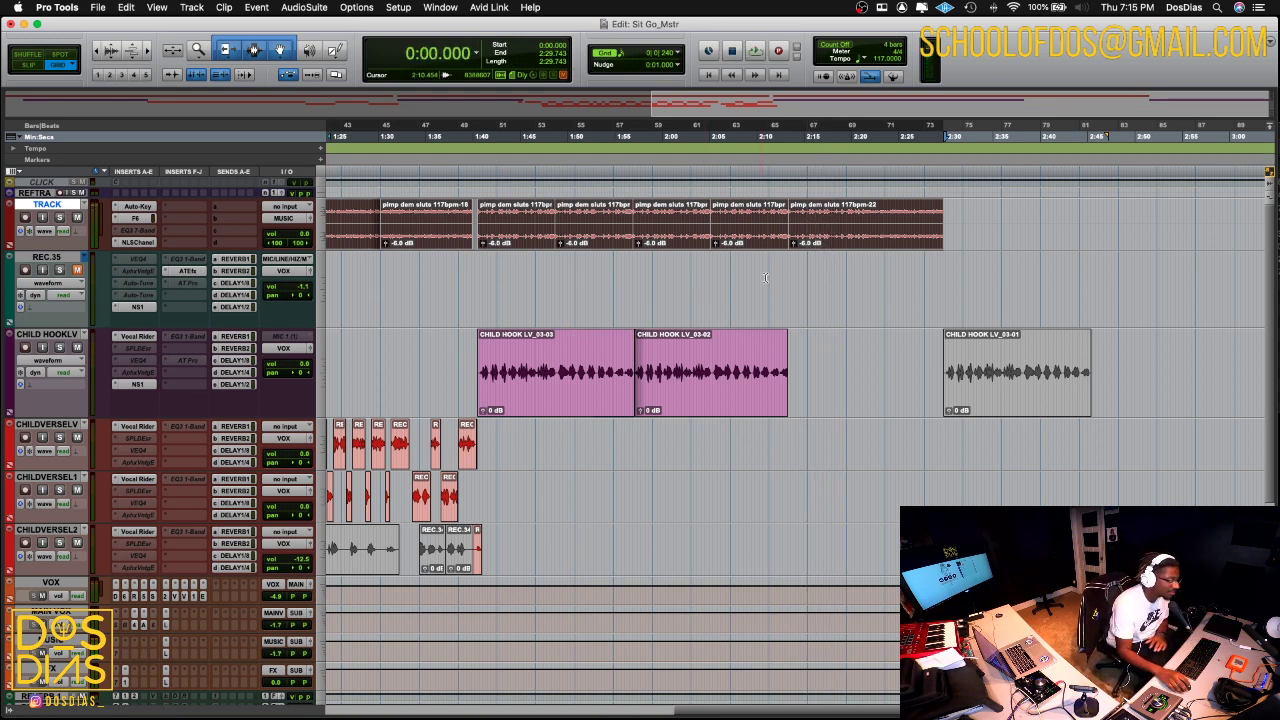
{"action": "left_click", "coordinate": [788, 280]}
{"action": "key", "text": "Return"}
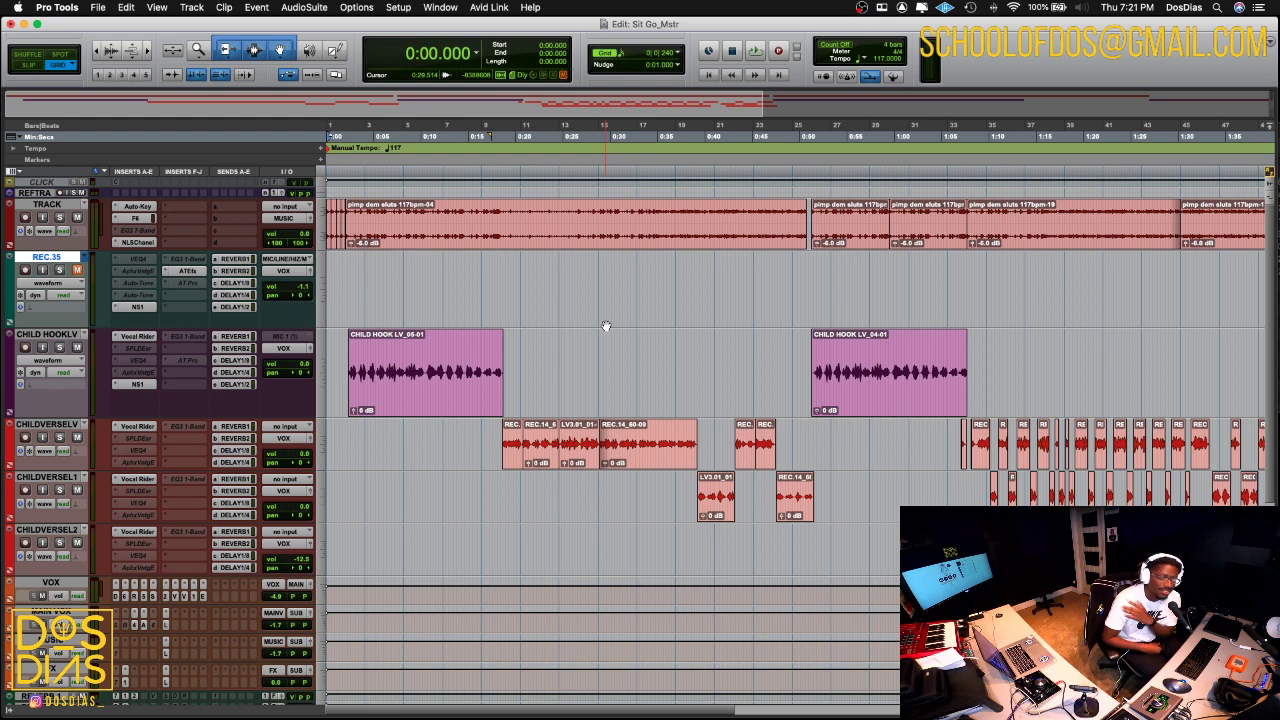
- Open the F6 equalizer on TRACK and move its window clear of the track inserts
{"action": "left_click", "coordinate": [138, 219]}
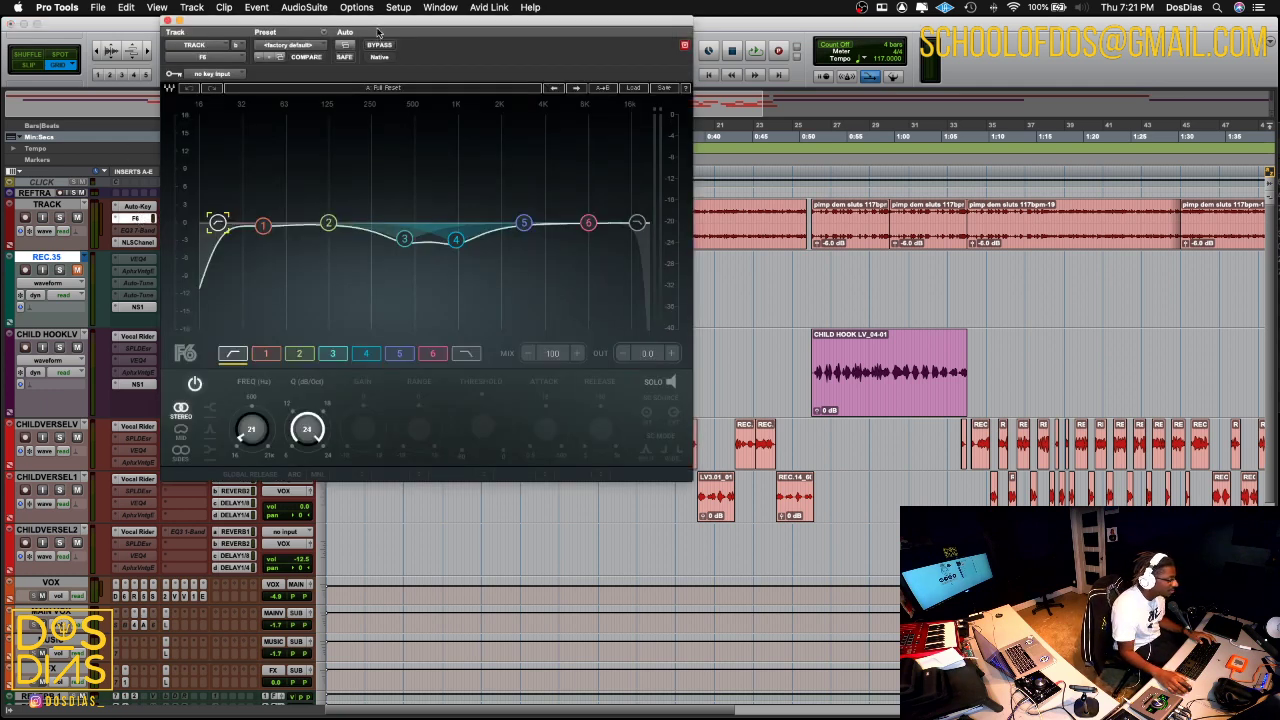
{"action": "left_click_drag", "start_coordinate": [388, 19], "coordinate": [966, 66]}
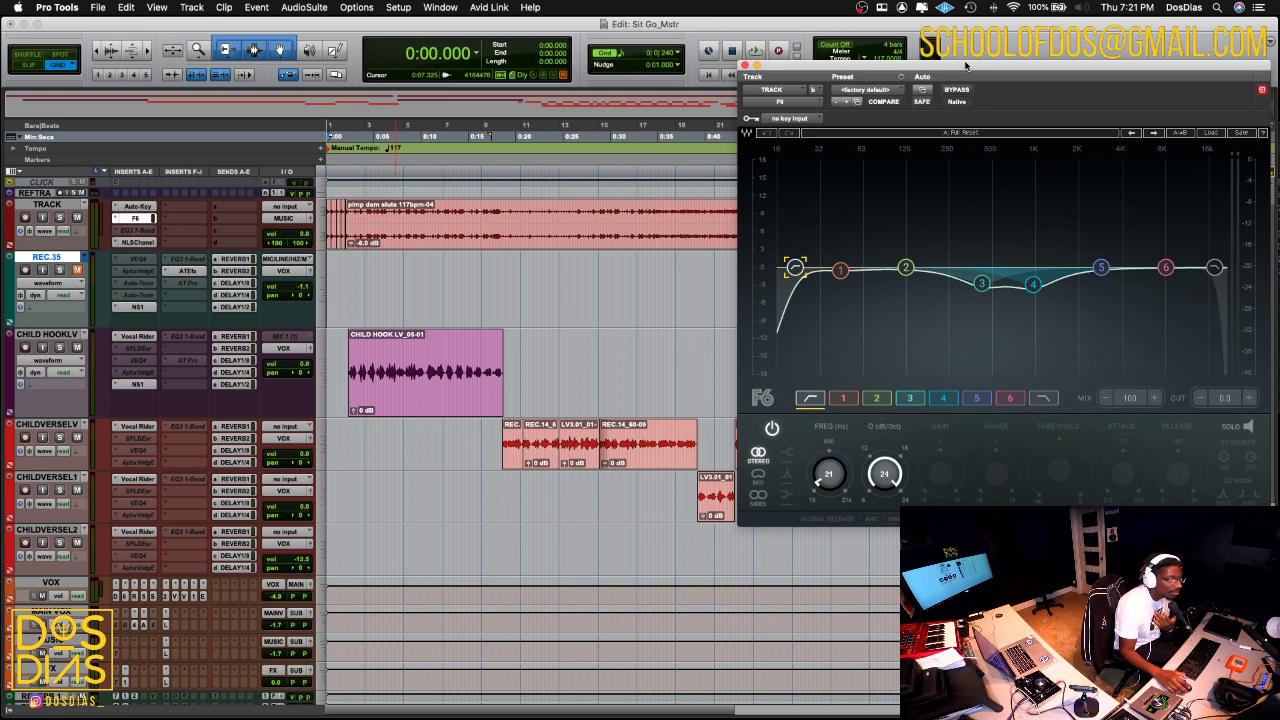
{"action": "left_click_drag", "start_coordinate": [966, 66], "coordinate": [904, 64]}
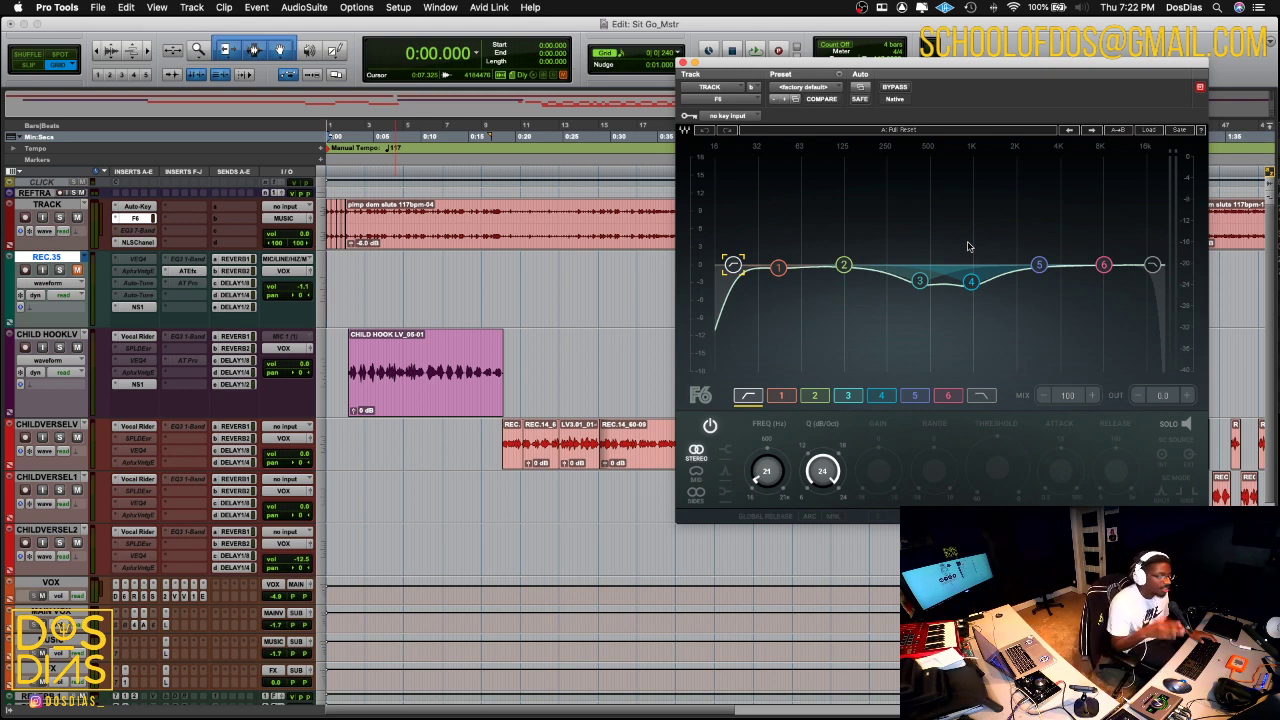
- Examine the settings of F6 bands 3 and 4 and of the low-cut filter
{"action": "left_click", "coordinate": [916, 283]}
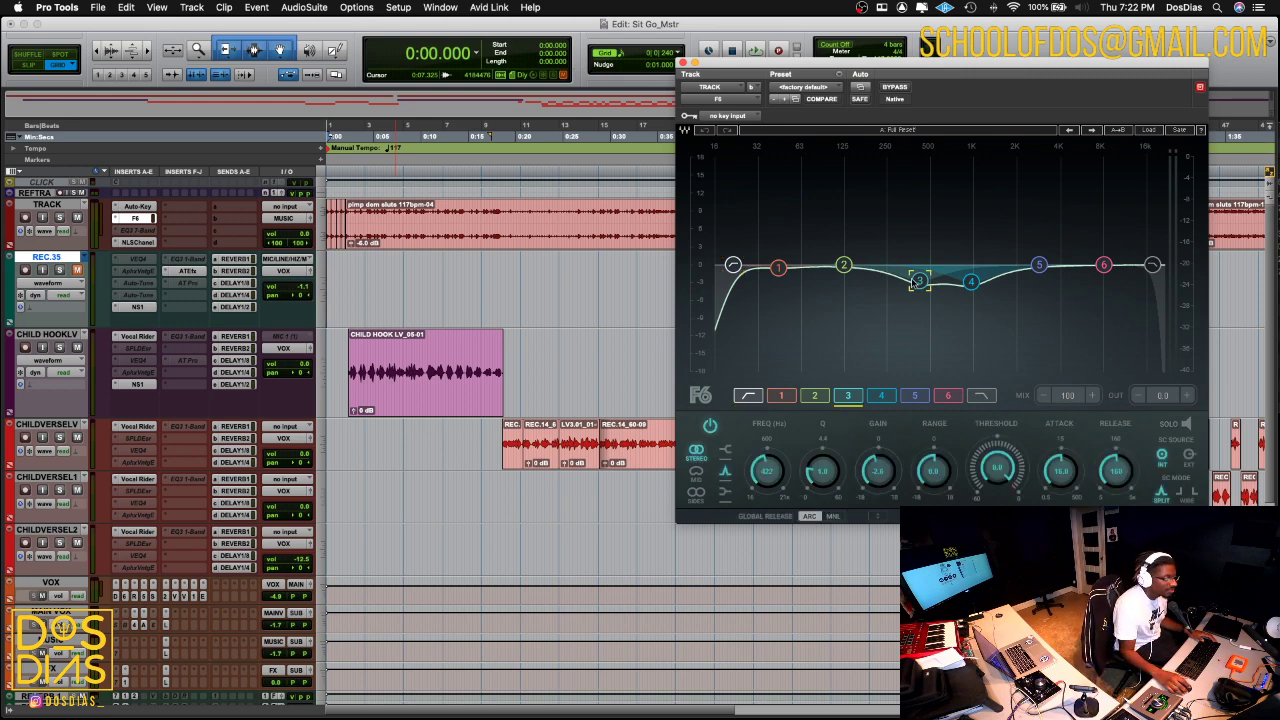
{"action": "left_click", "coordinate": [969, 283]}
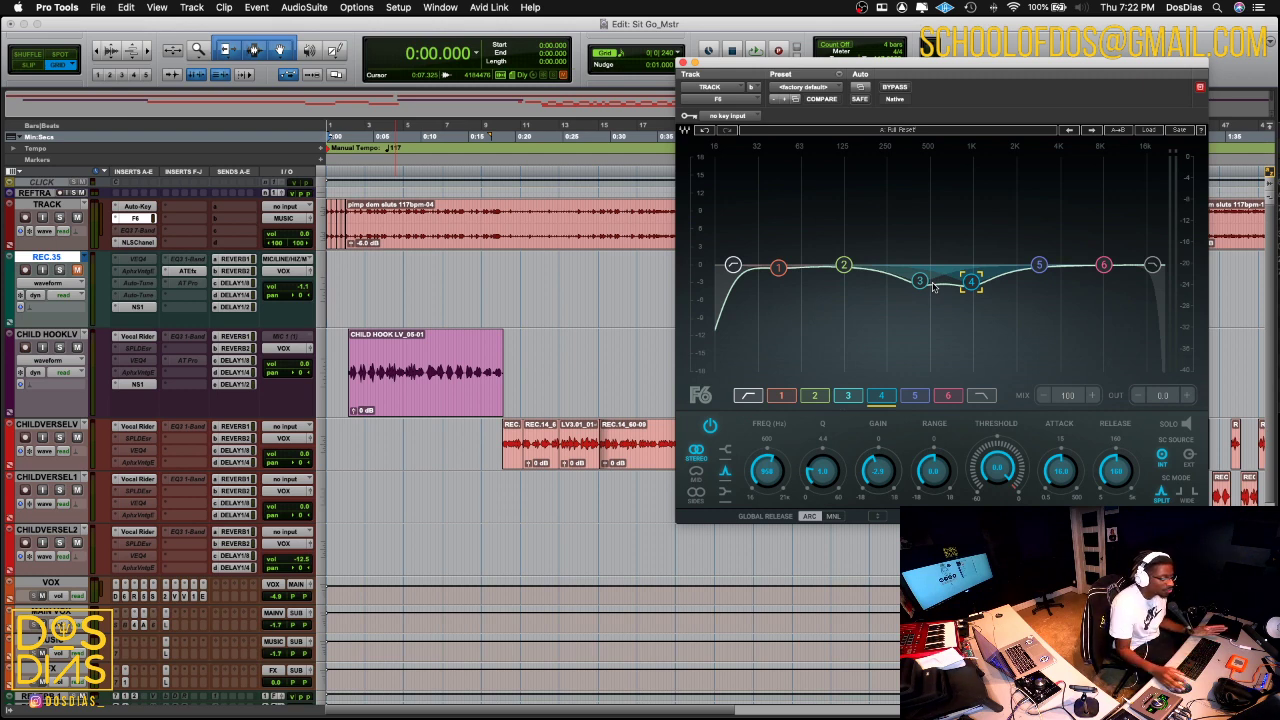
{"action": "left_click", "coordinate": [919, 281]}
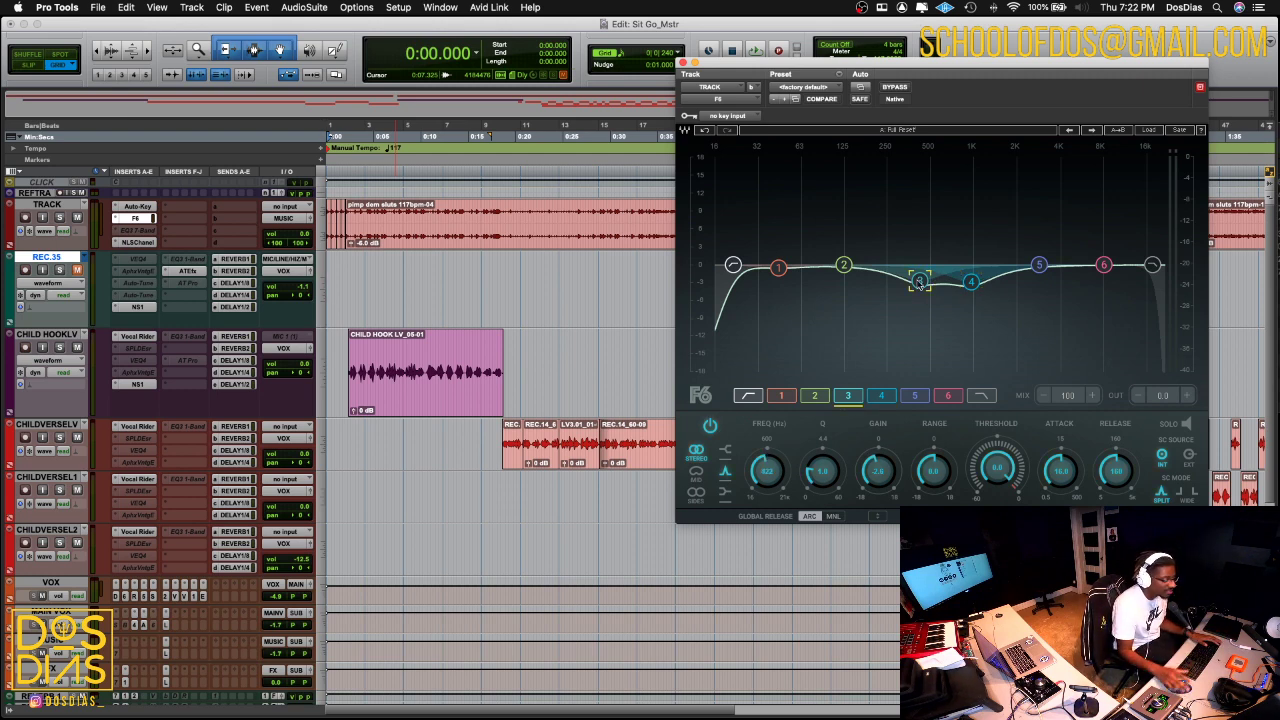
{"action": "left_click", "coordinate": [975, 282]}
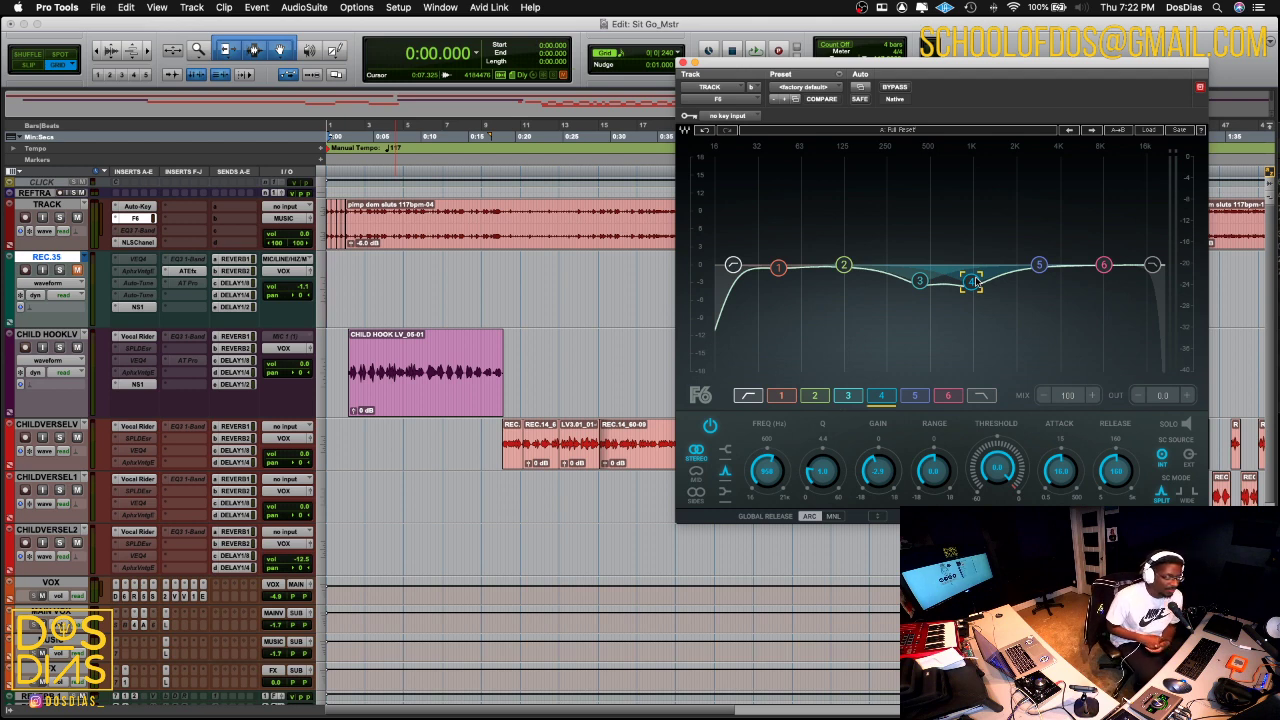
{"action": "left_click", "coordinate": [919, 281]}
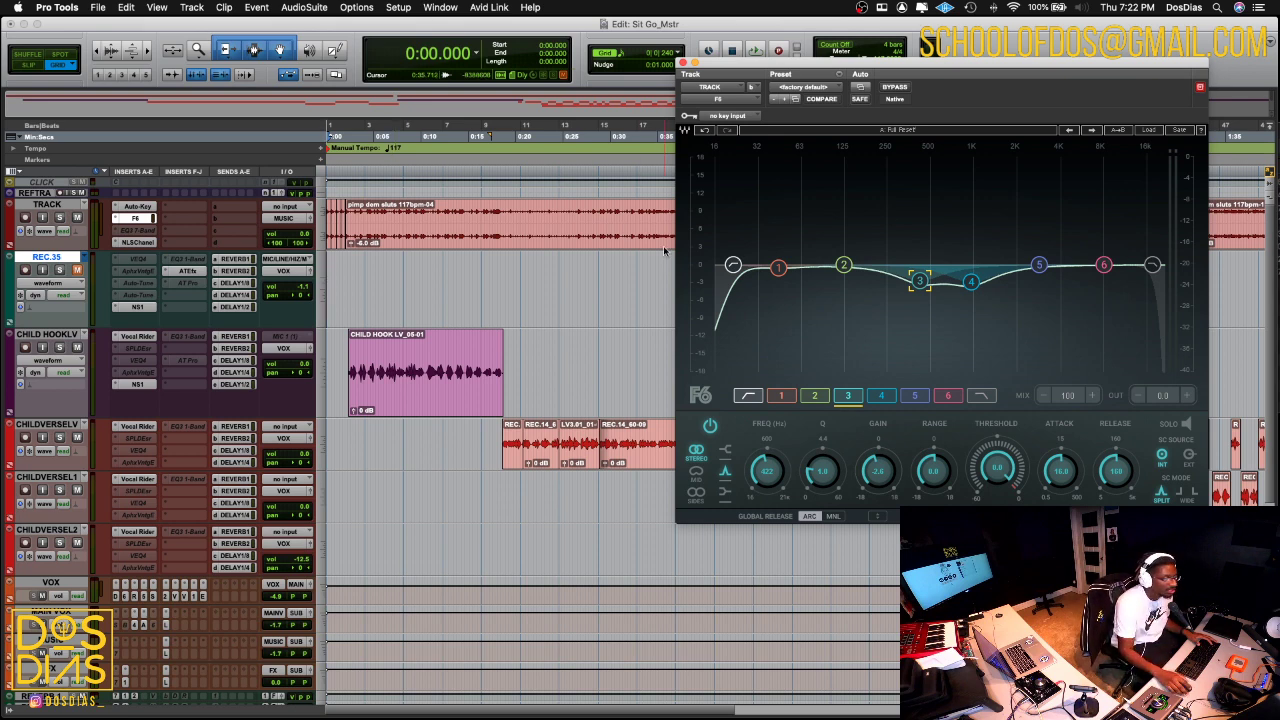
{"action": "left_click", "coordinate": [733, 265]}
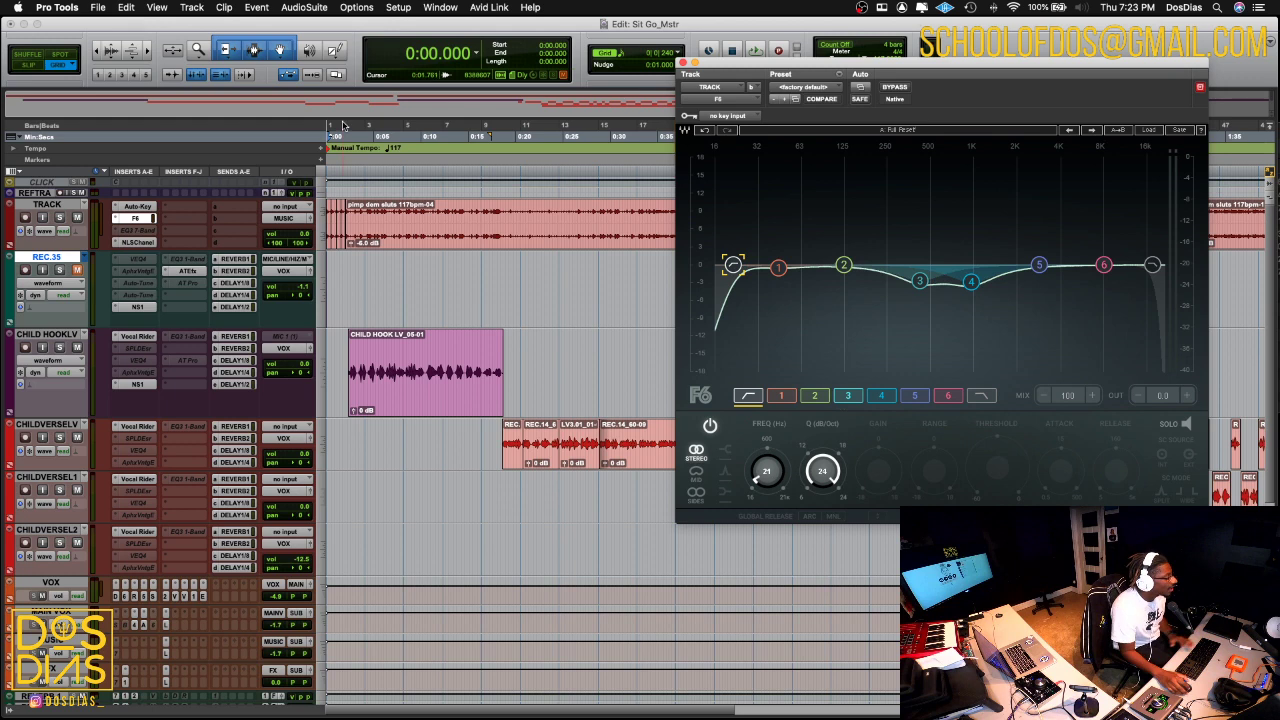
- Open the NLS Channel insert on TRACK, move its window aside to review it, and close it
{"action": "left_click", "coordinate": [137, 242]}
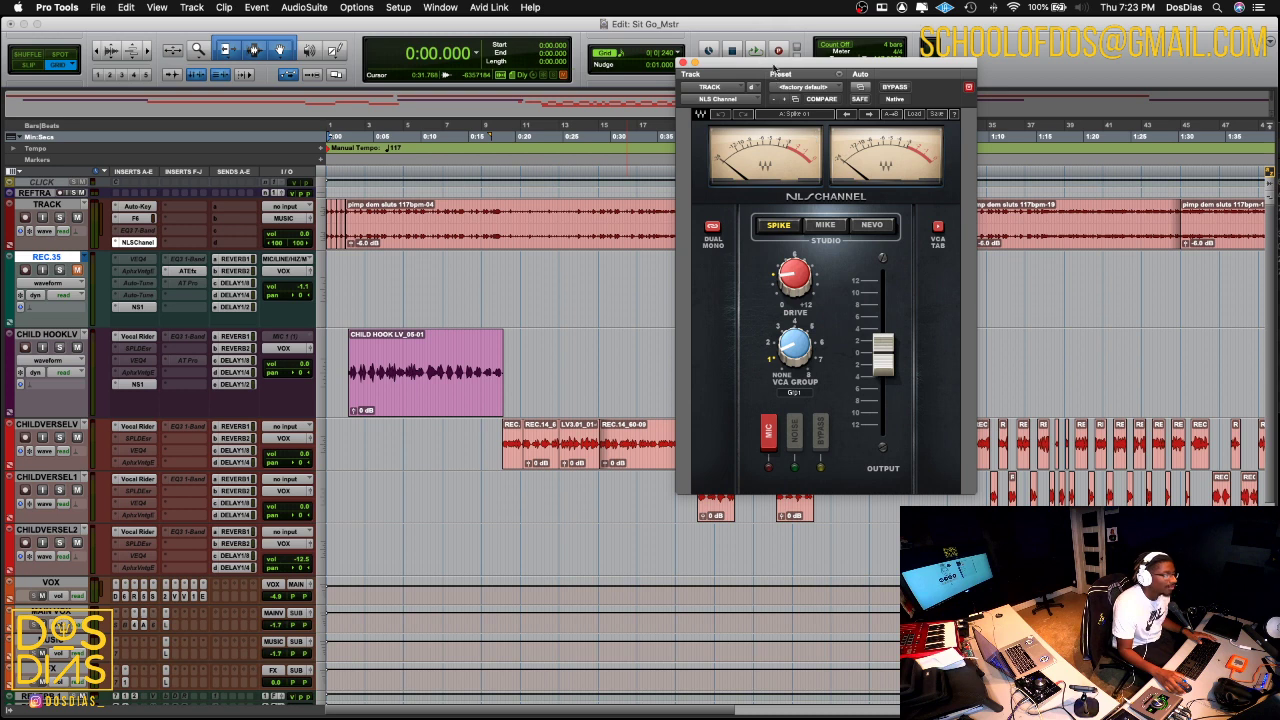
{"action": "left_click_drag", "start_coordinate": [775, 64], "coordinate": [960, 60]}
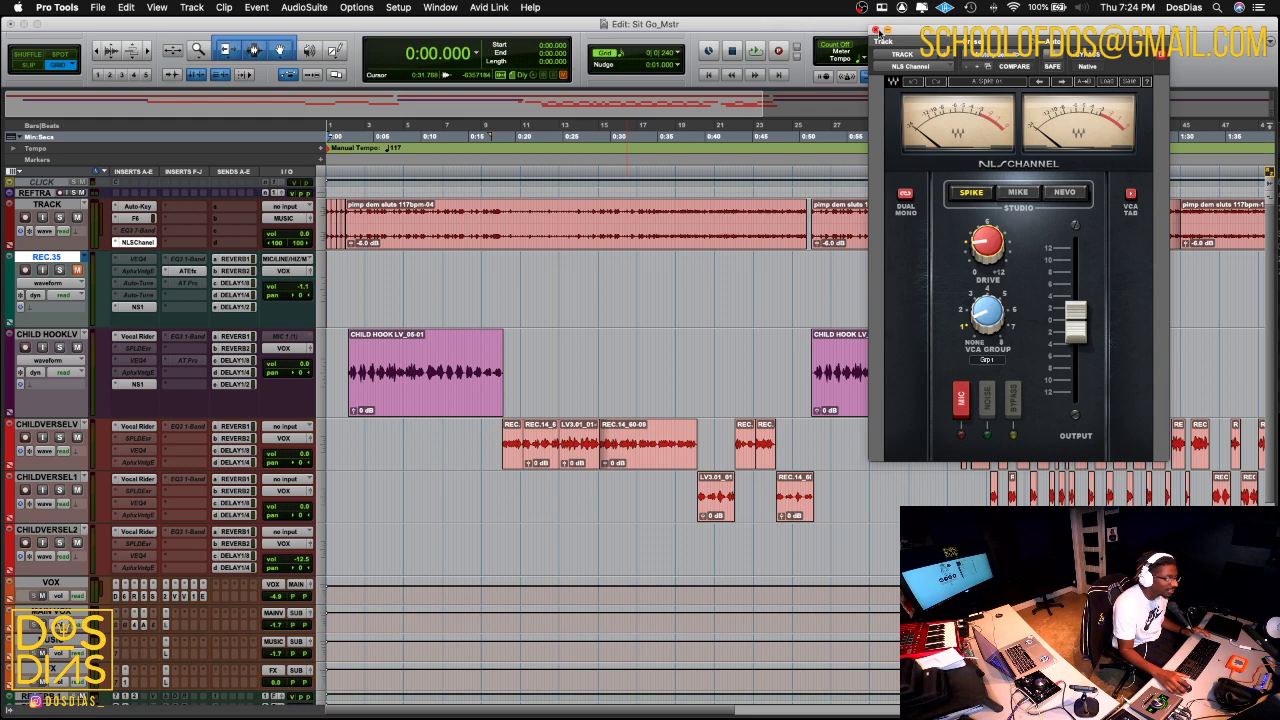
{"action": "left_click", "coordinate": [877, 30]}
- Make the Auto-Key insert on TRACK and the Auto-Tune EFX+ insert on REC.35 inactive
{"action": "left_click", "coordinate": [155, 207]}
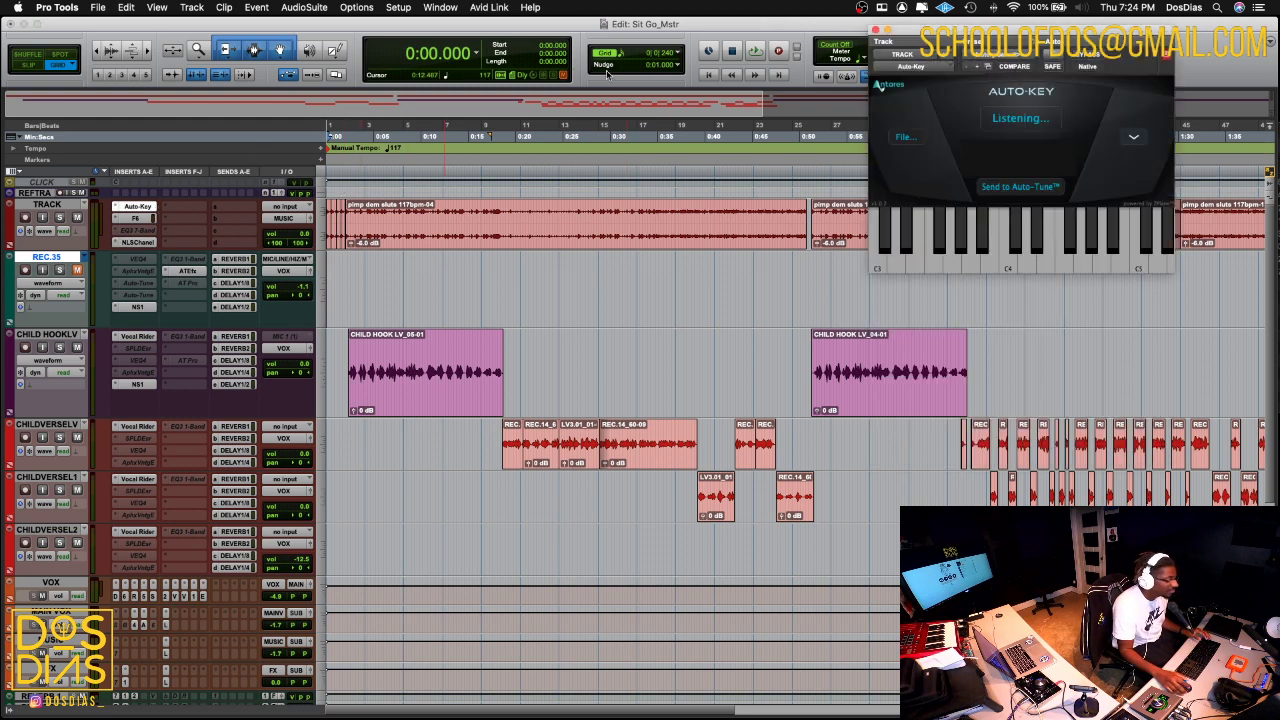
{"action": "left_click", "coordinate": [188, 271]}
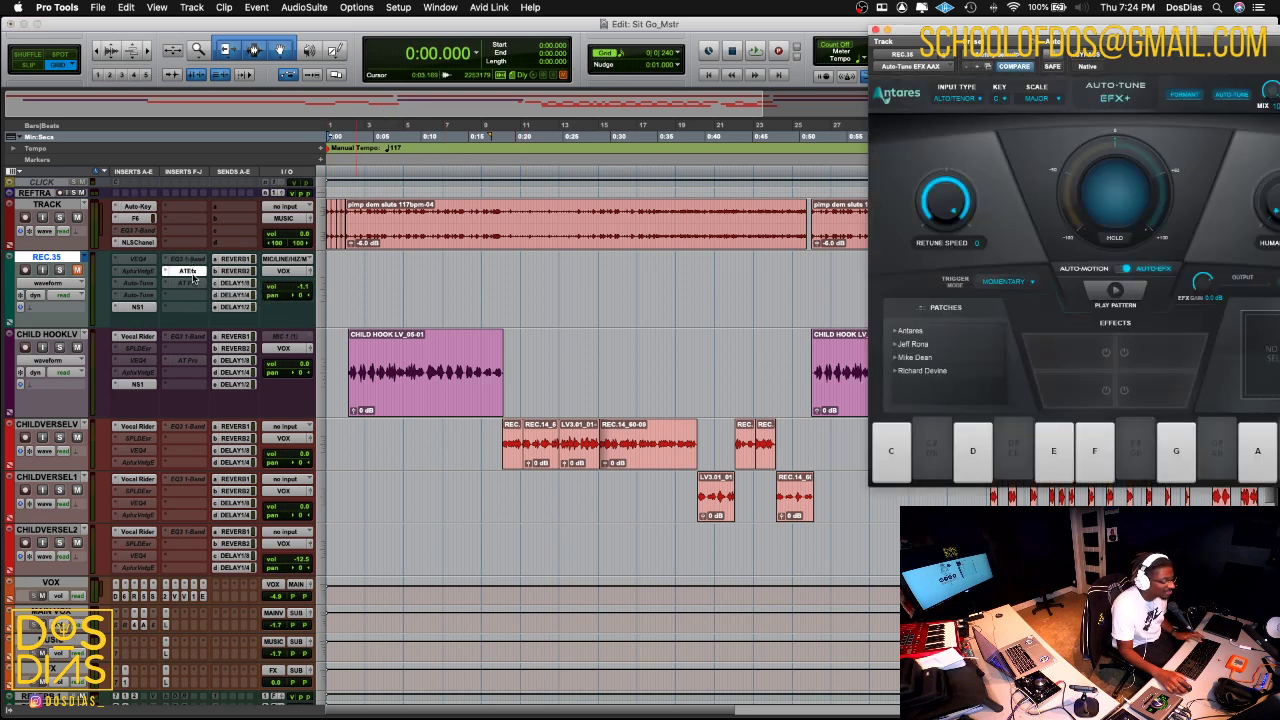
{"action": "left_click", "coordinate": [193, 276], "text": "ctrl+super"}
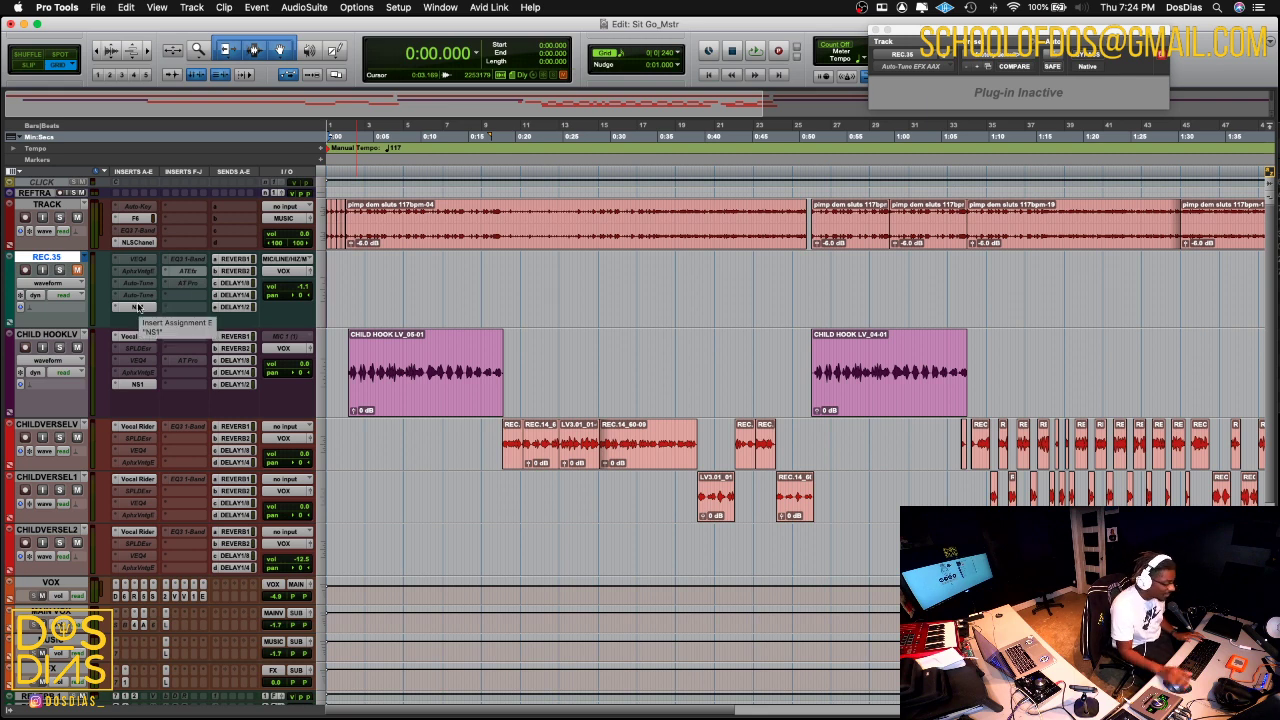
- In the Mix window, move the NLS Channel on TRACK to insert slot E and open it
{"action": "key", "text": "super+equal"}
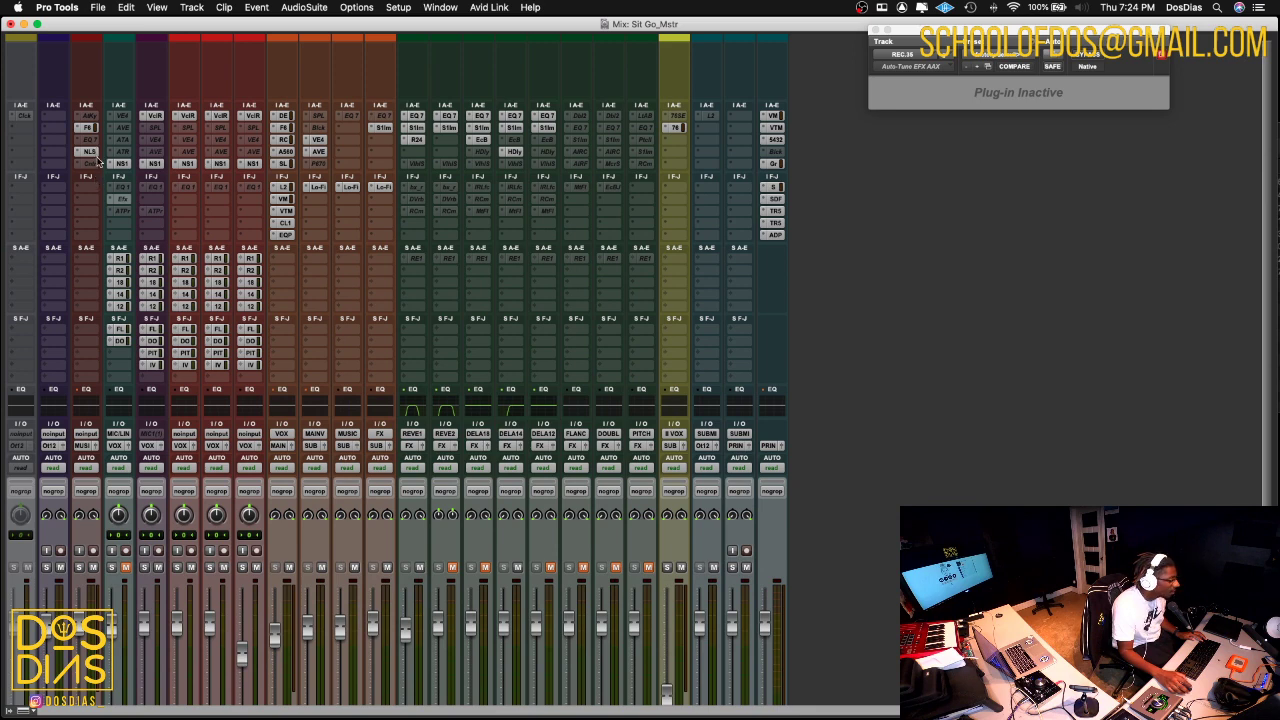
{"action": "left_click_drag", "start_coordinate": [97, 152], "coordinate": [97, 164]}
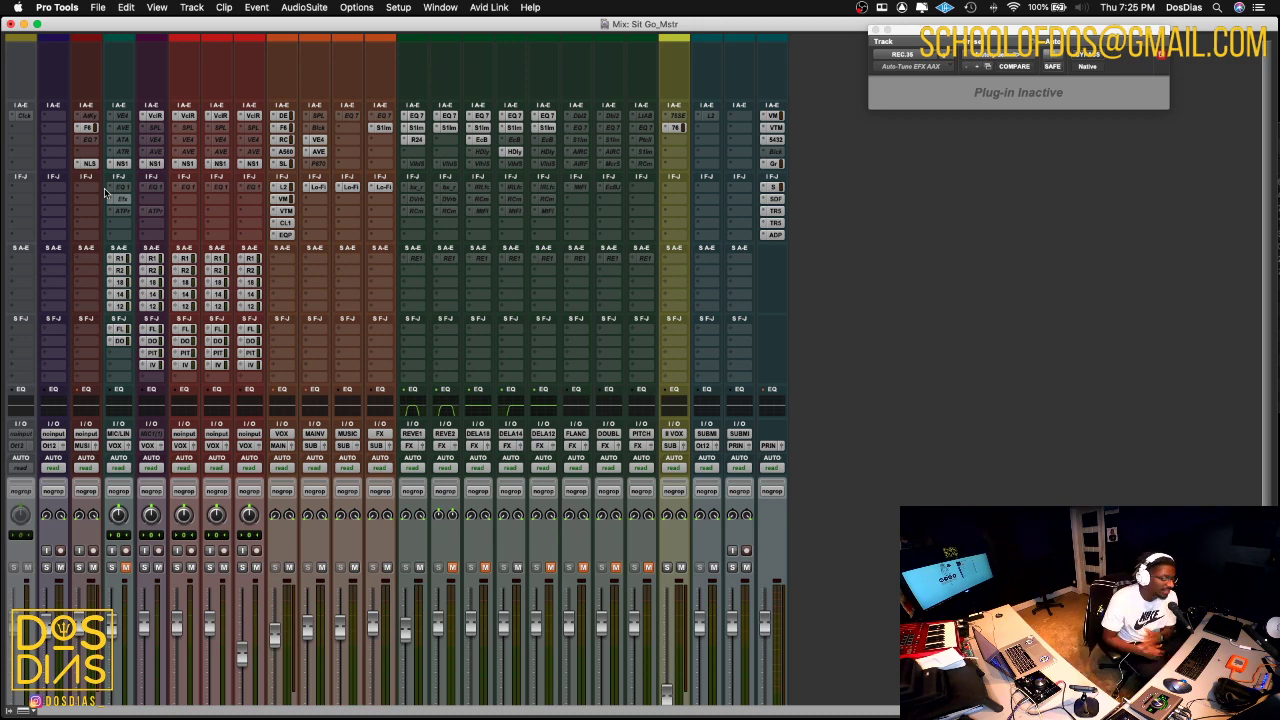
{"action": "left_click", "coordinate": [88, 163]}
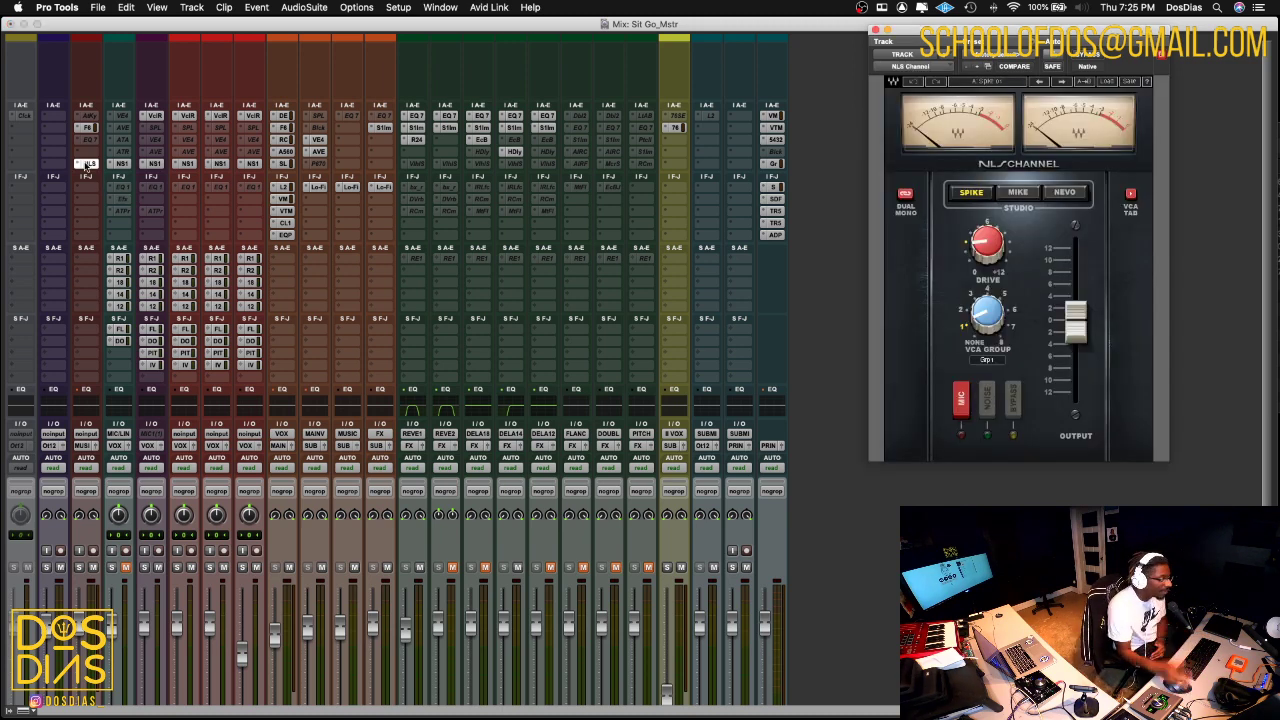
- Review the NS1 noise suppressor on REC.35 and the Vocal Rider inserts on the lead CHILD HOOK and CHILD VERSE tracks
{"action": "left_click", "coordinate": [121, 163]}
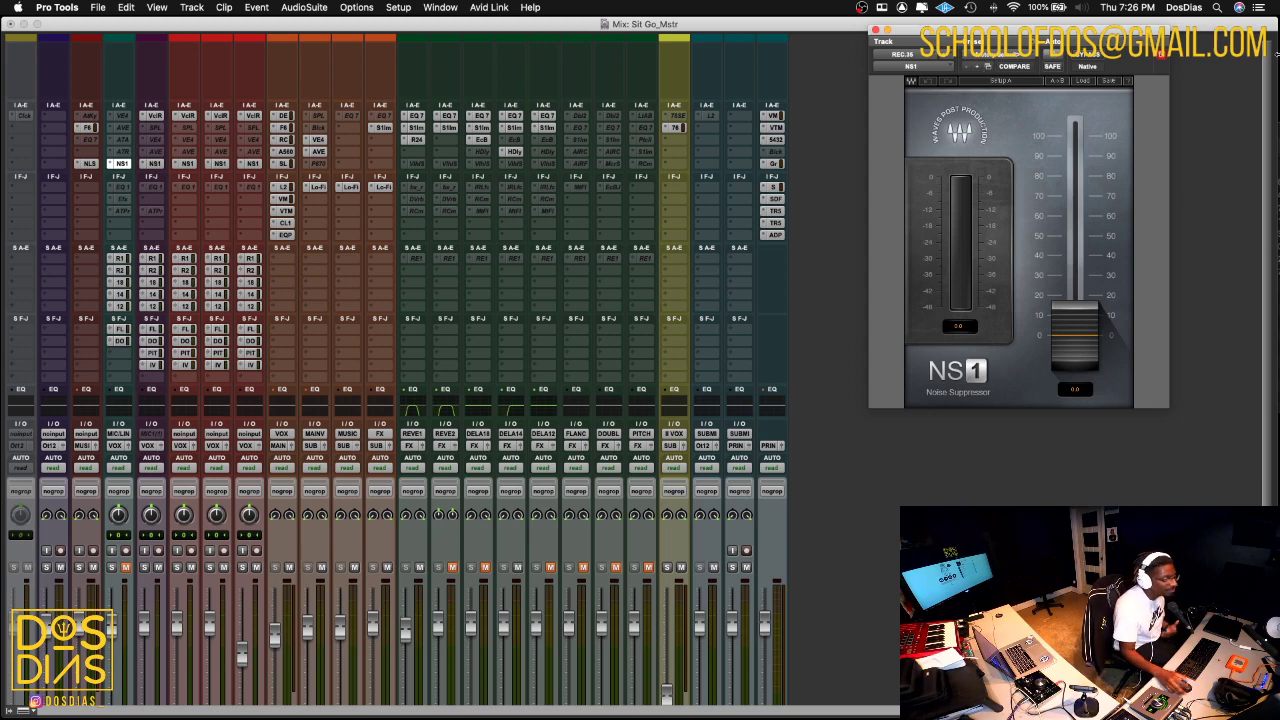
{"action": "mouse_move", "coordinate": [1075, 320]}
{"action": "left_mouse_down"}
{"action": "mouse_move", "coordinate": [1075, 170]}
{"action": "mouse_move", "coordinate": [1075, 325]}
{"action": "left_mouse_up"}
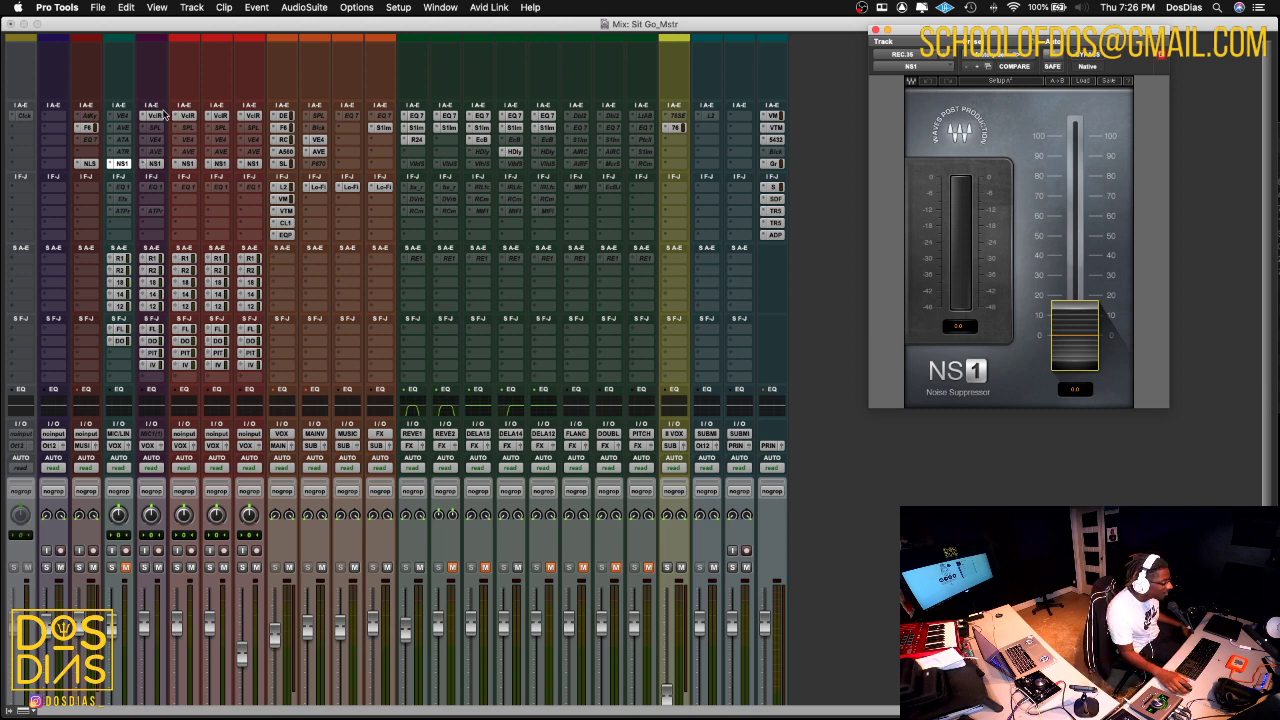
{"action": "left_click", "coordinate": [155, 117]}
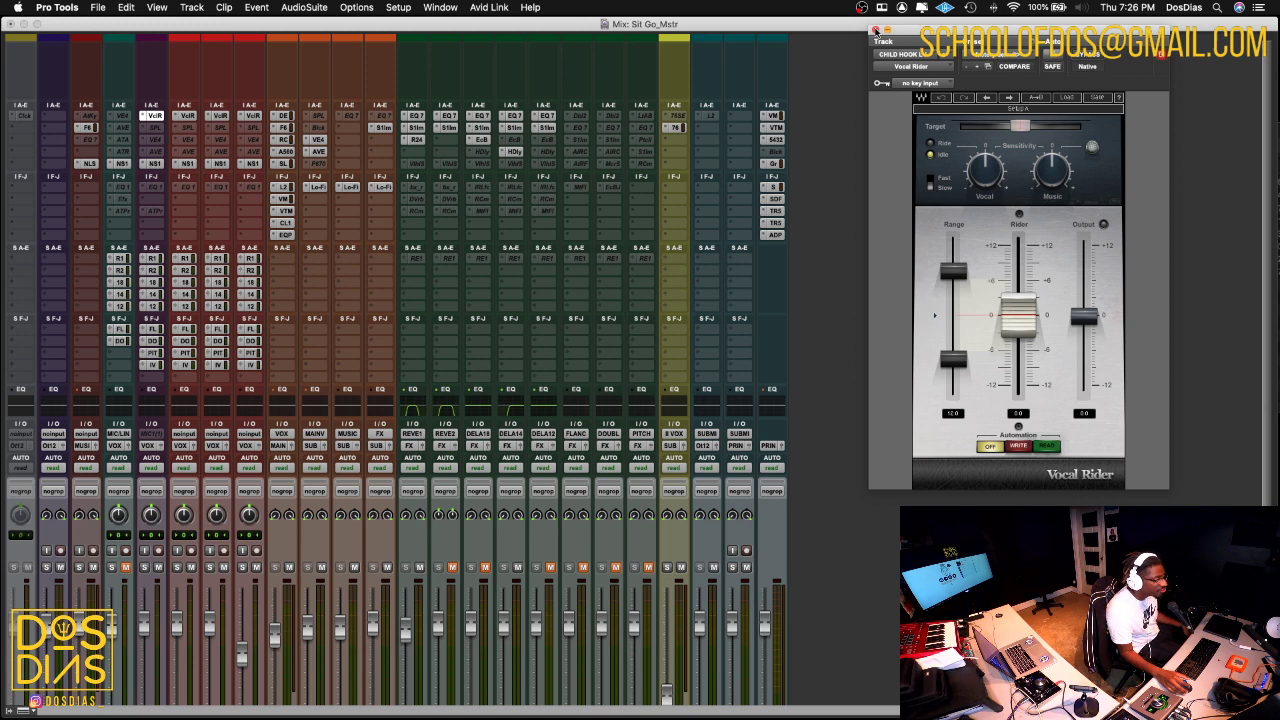
{"action": "left_click", "coordinate": [875, 30]}
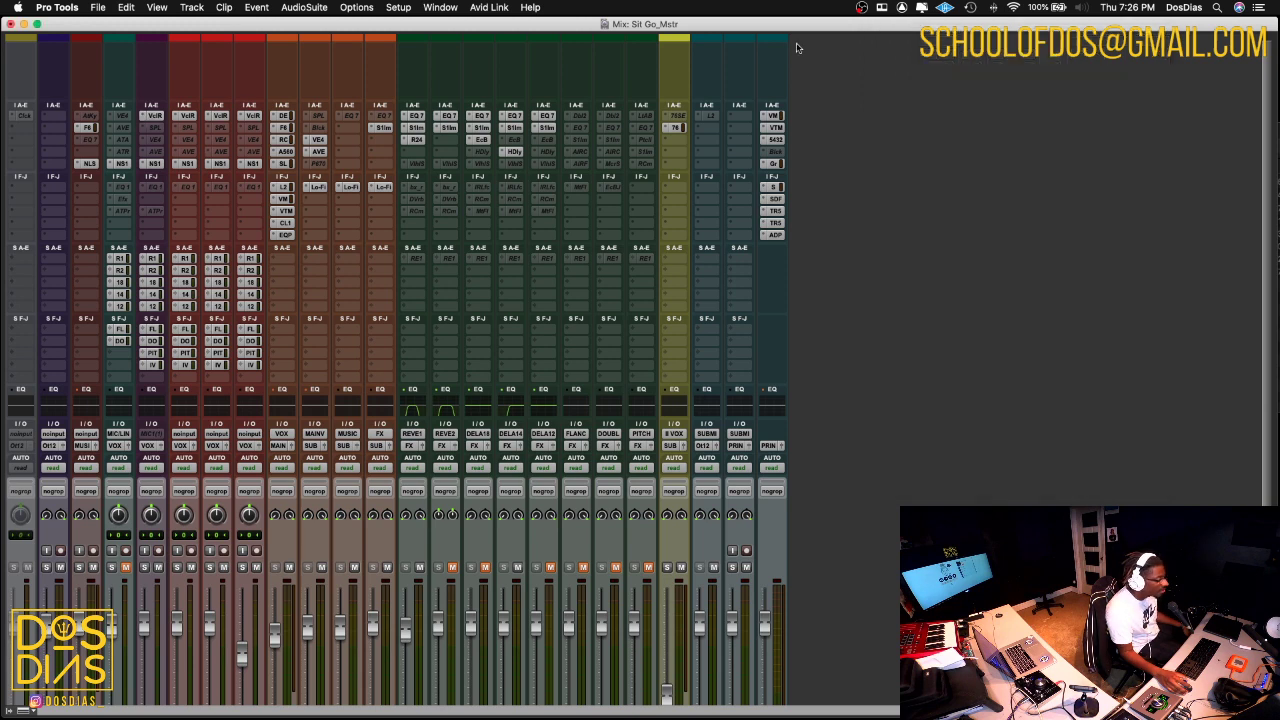
{"action": "left_click", "coordinate": [186, 117]}
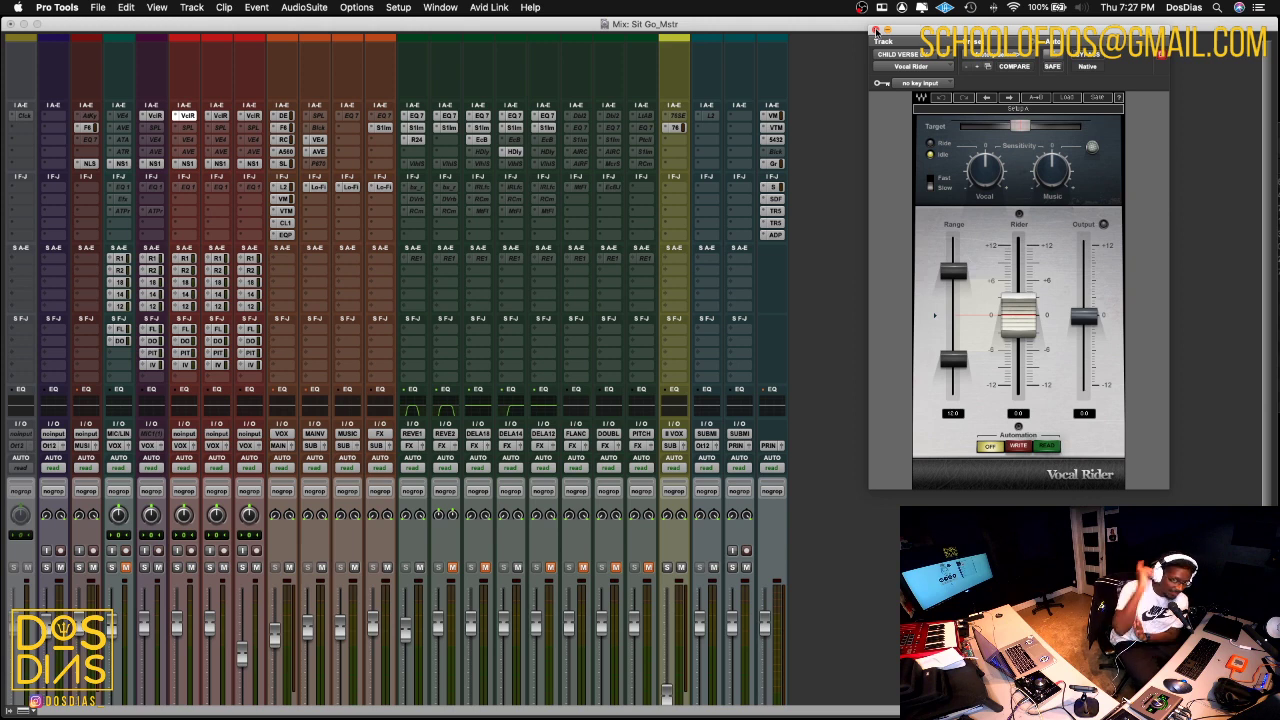
- Return to the Edit window and look over the hook and verse clips along the timeline
{"action": "key", "text": "super+equal"}
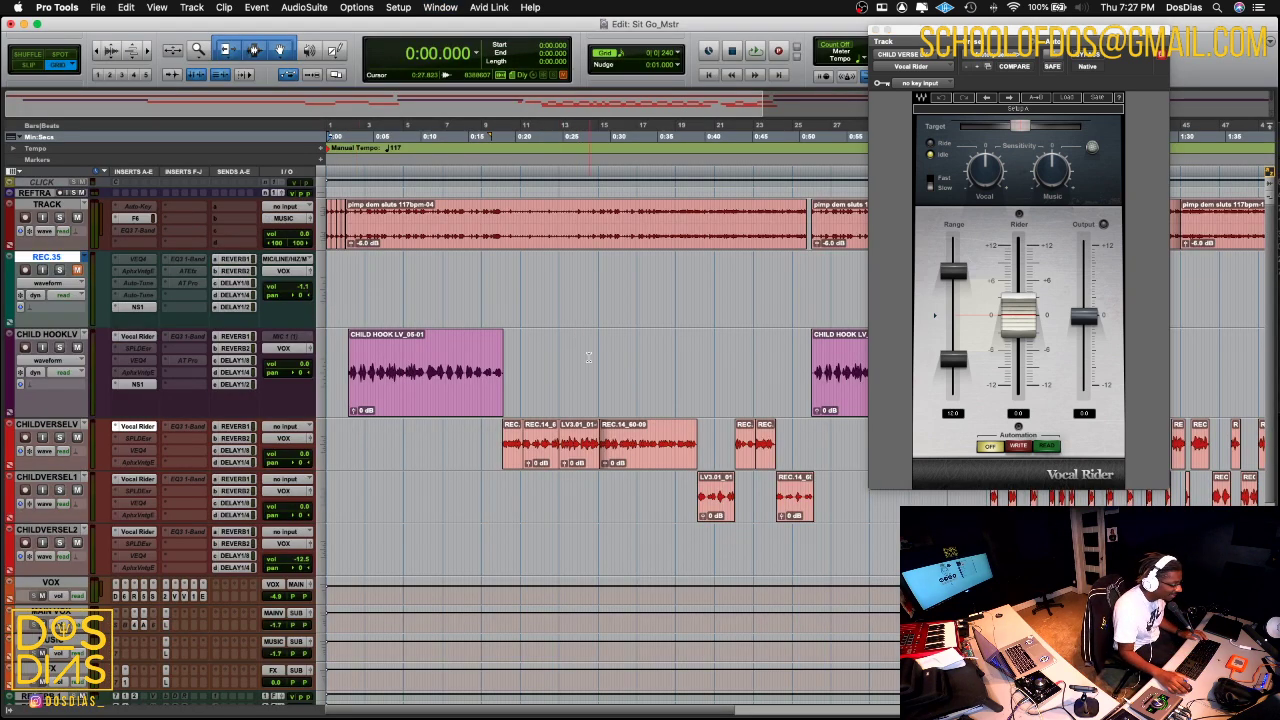
{"action": "scroll", "coordinate": [565, 345], "scroll_direction": "right", "scroll_amount": 5}
{"action": "scroll", "coordinate": [552, 354], "scroll_direction": "right", "scroll_amount": 10}
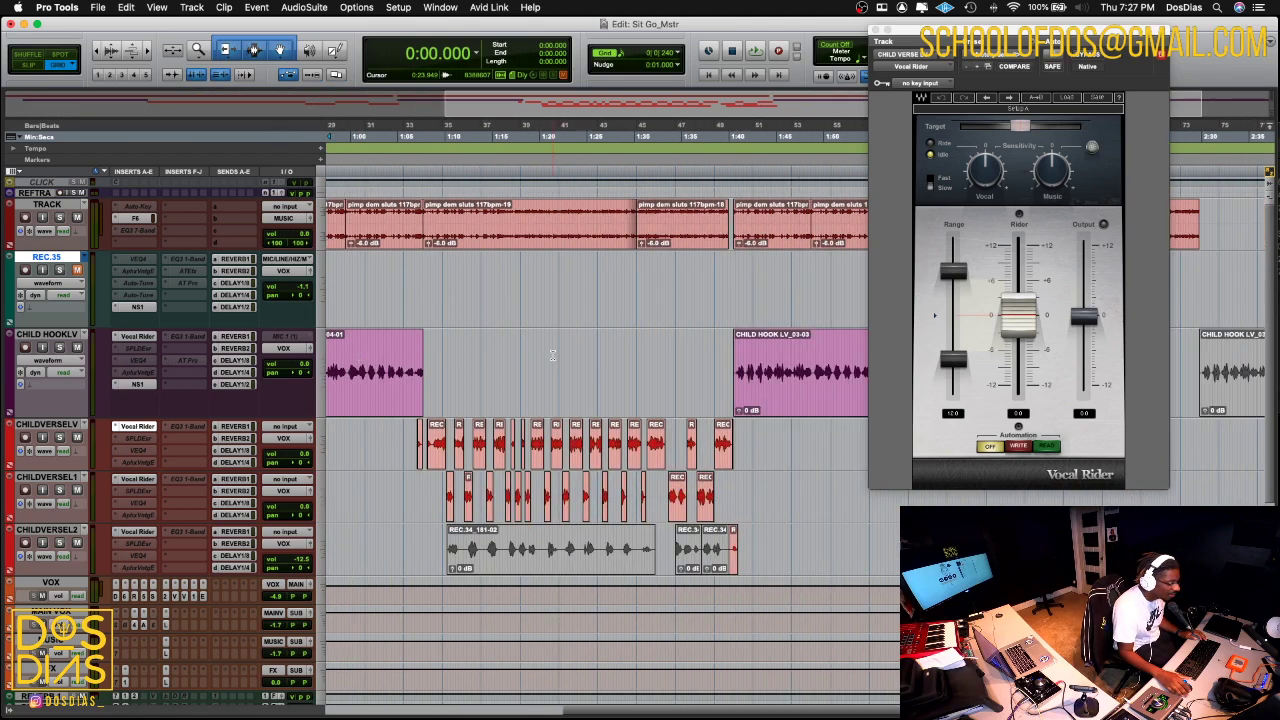
{"action": "scroll", "coordinate": [552, 354], "scroll_direction": "left", "scroll_amount": 12}
{"action": "scroll", "coordinate": [552, 354], "scroll_direction": "left", "scroll_amount": 5}
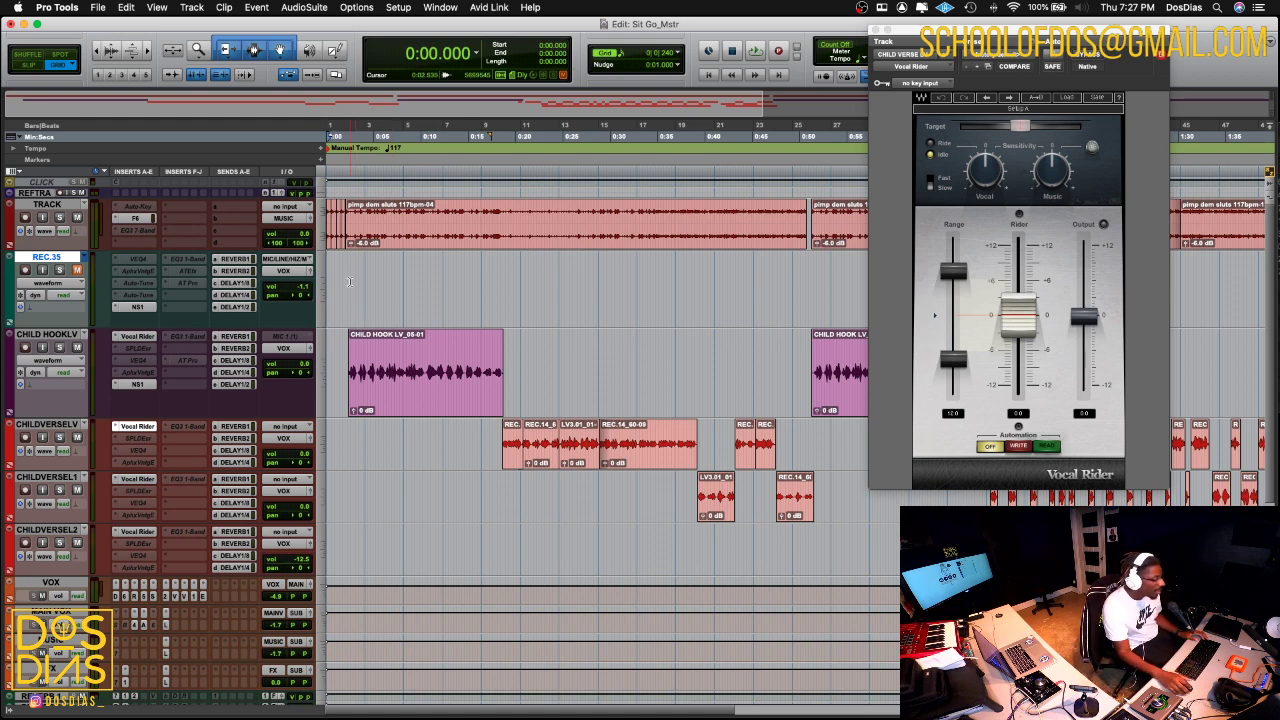
- Place the edit cursor on the CHILD HOOK LV track just before its first clip, at 0:02.051
{"action": "left_click", "coordinate": [357, 301]}
{"action": "key", "text": "super+equal"}
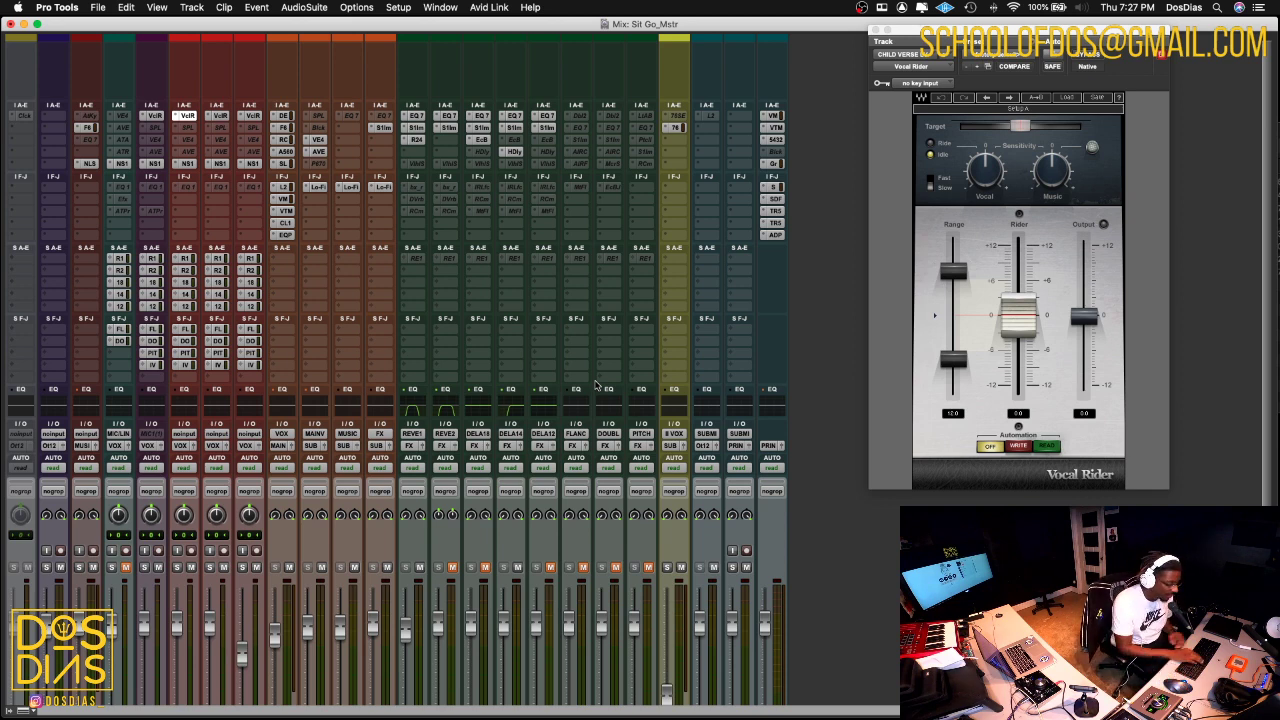
{"action": "key", "text": "super+equal"}
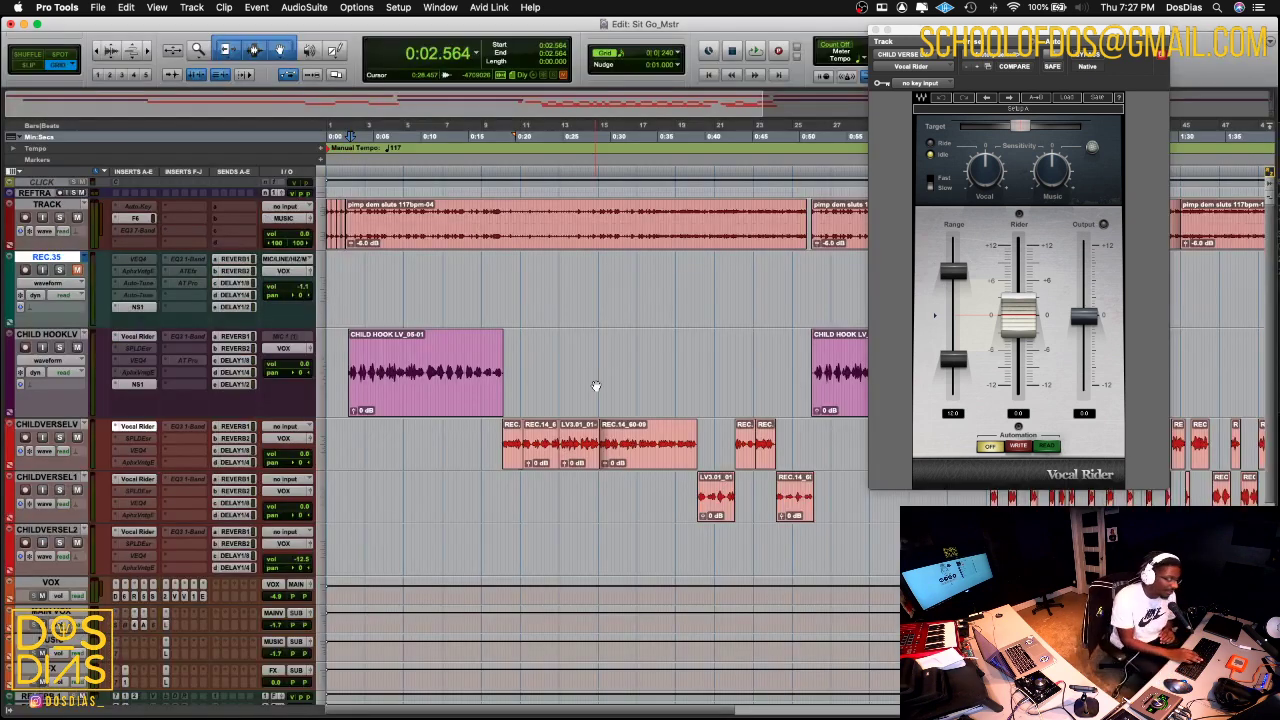
{"action": "key", "text": "super+bracketright"}
{"action": "key", "text": "super+bracketright"}
{"action": "key", "text": "super+bracketright"}
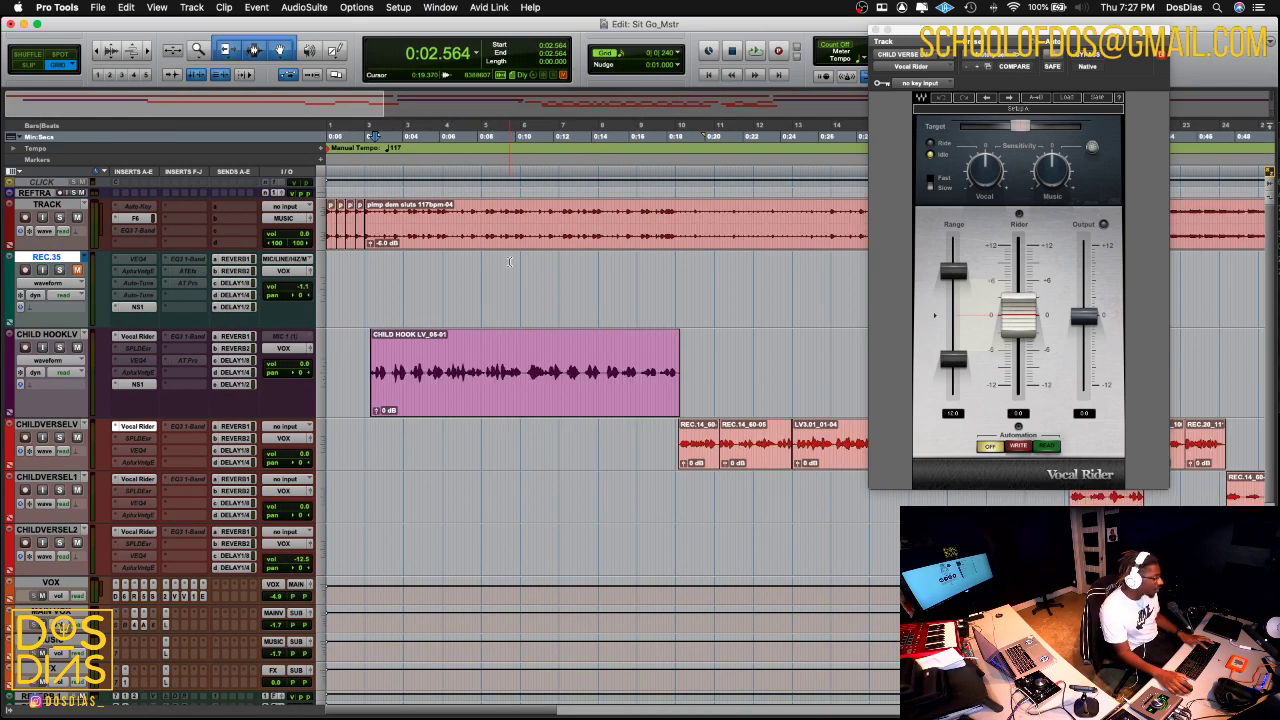
{"action": "left_click", "coordinate": [480, 343]}
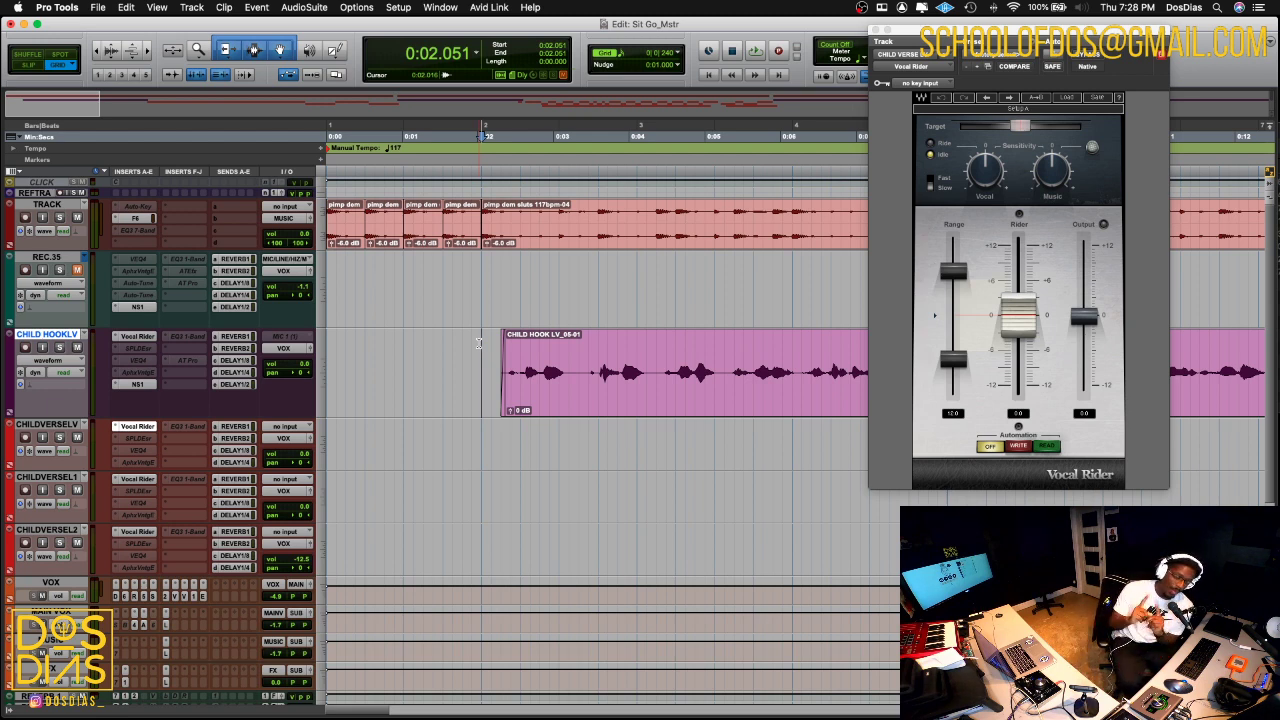
- Switch to the Universal Audio Console application to show the TUBETECH input setup
{"action": "mouse_move", "coordinate": [520, 716]}
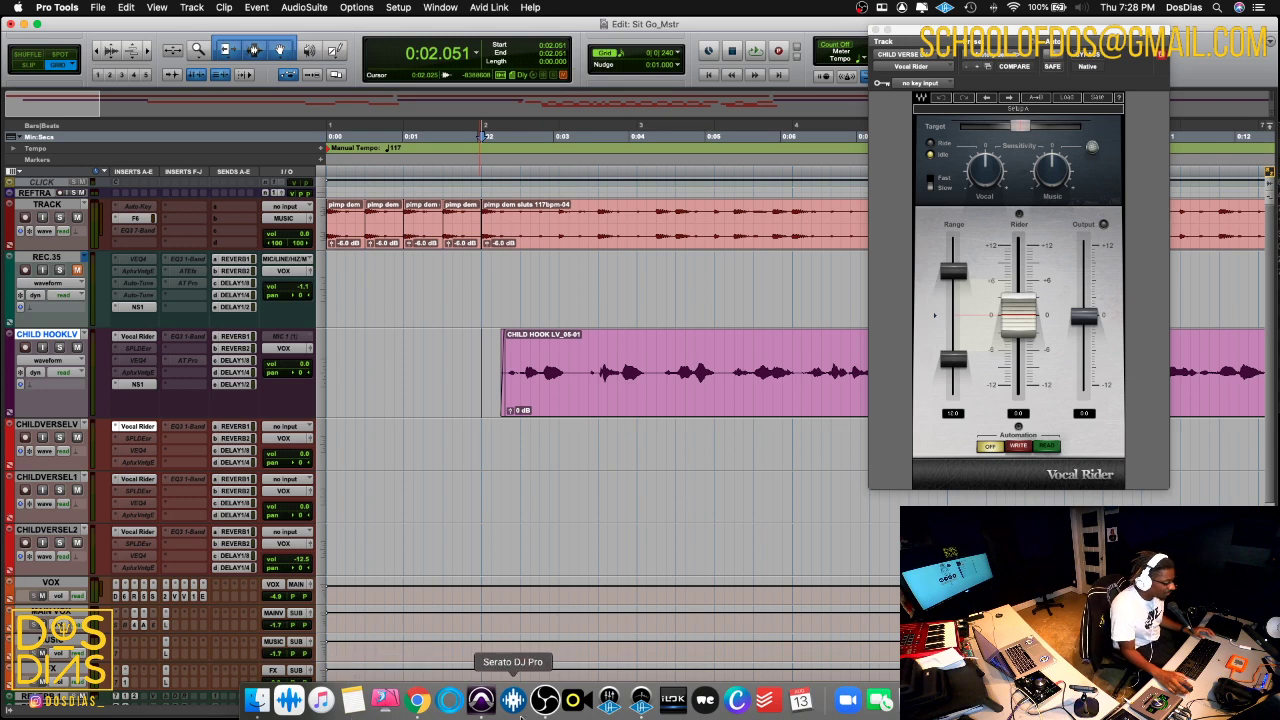
{"action": "left_click", "coordinate": [617, 714]}
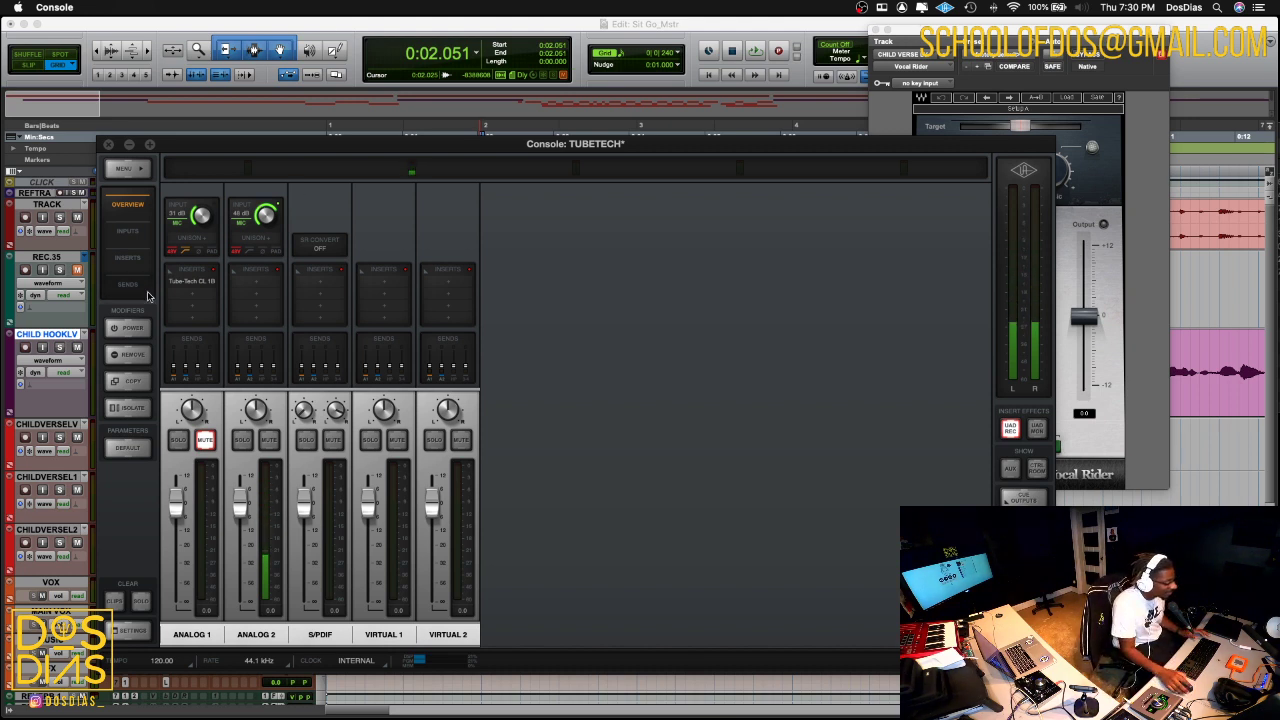
- Review the Tube-Tech CL 1B compressor inserted on the ANALOG 1 input, close it, and switch back to Pro Tools
{"action": "left_click", "coordinate": [198, 283]}
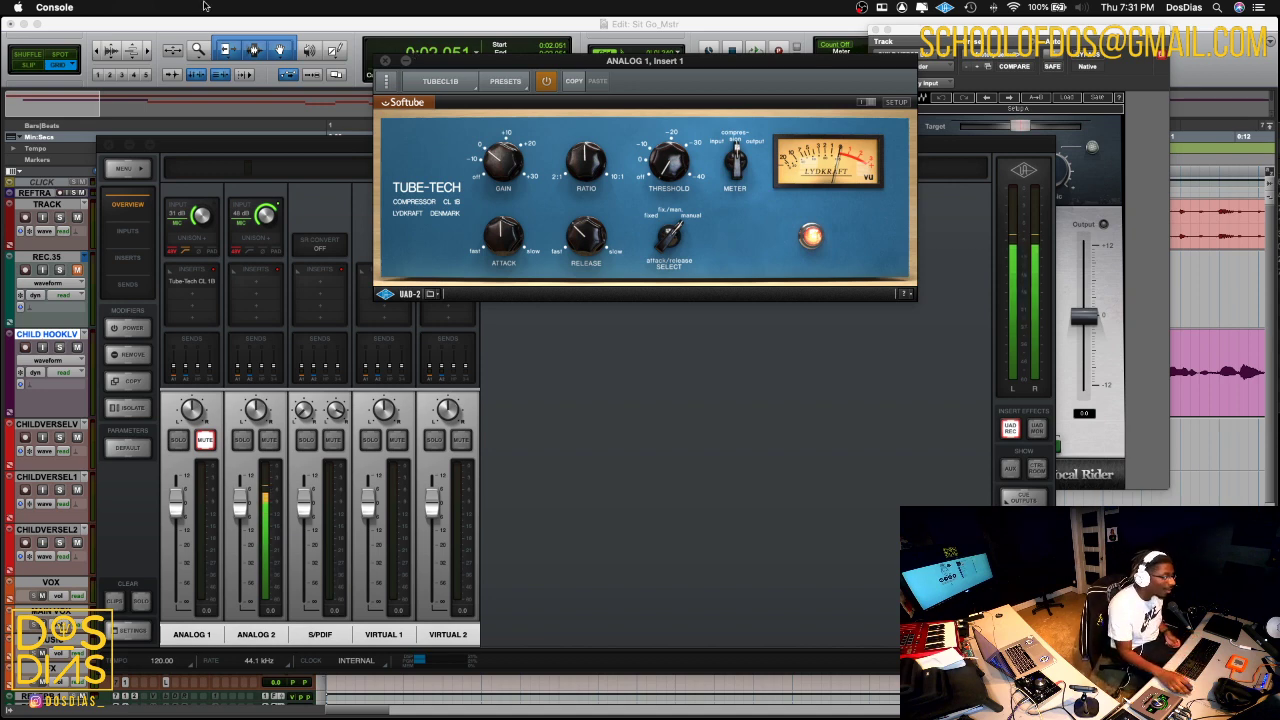
{"action": "left_click", "coordinate": [384, 62]}
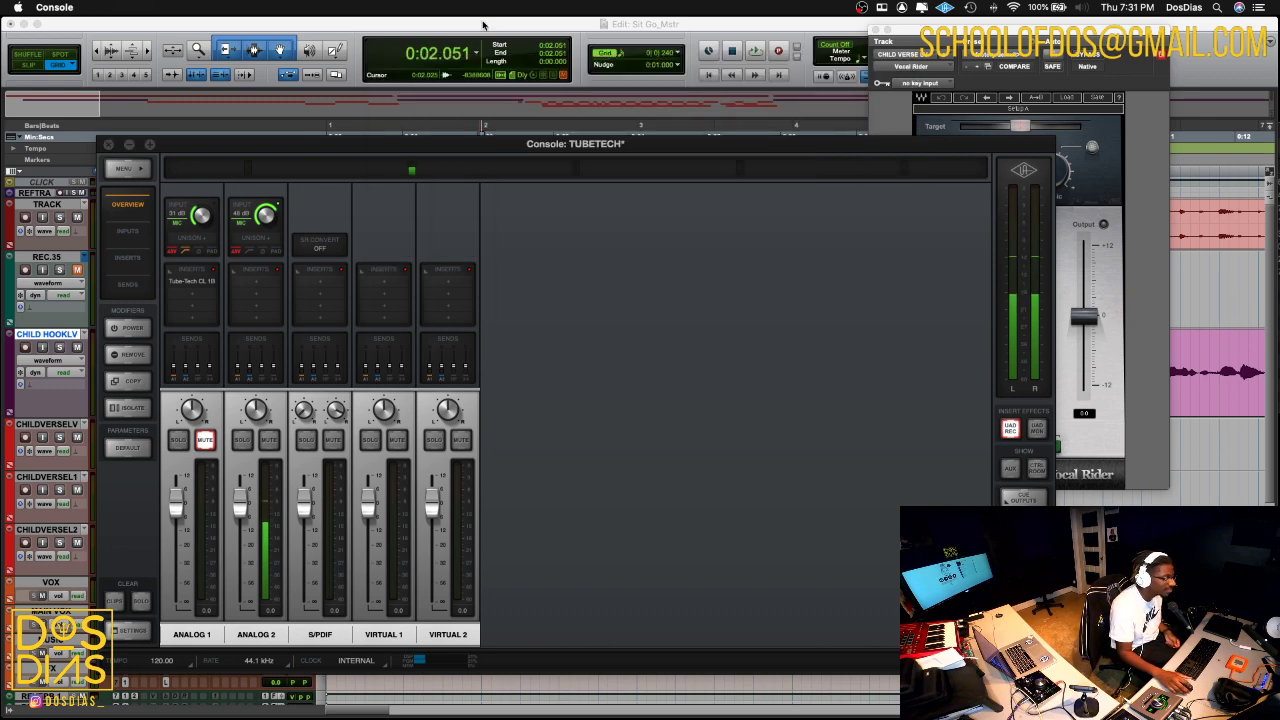
{"action": "left_click", "coordinate": [481, 29]}
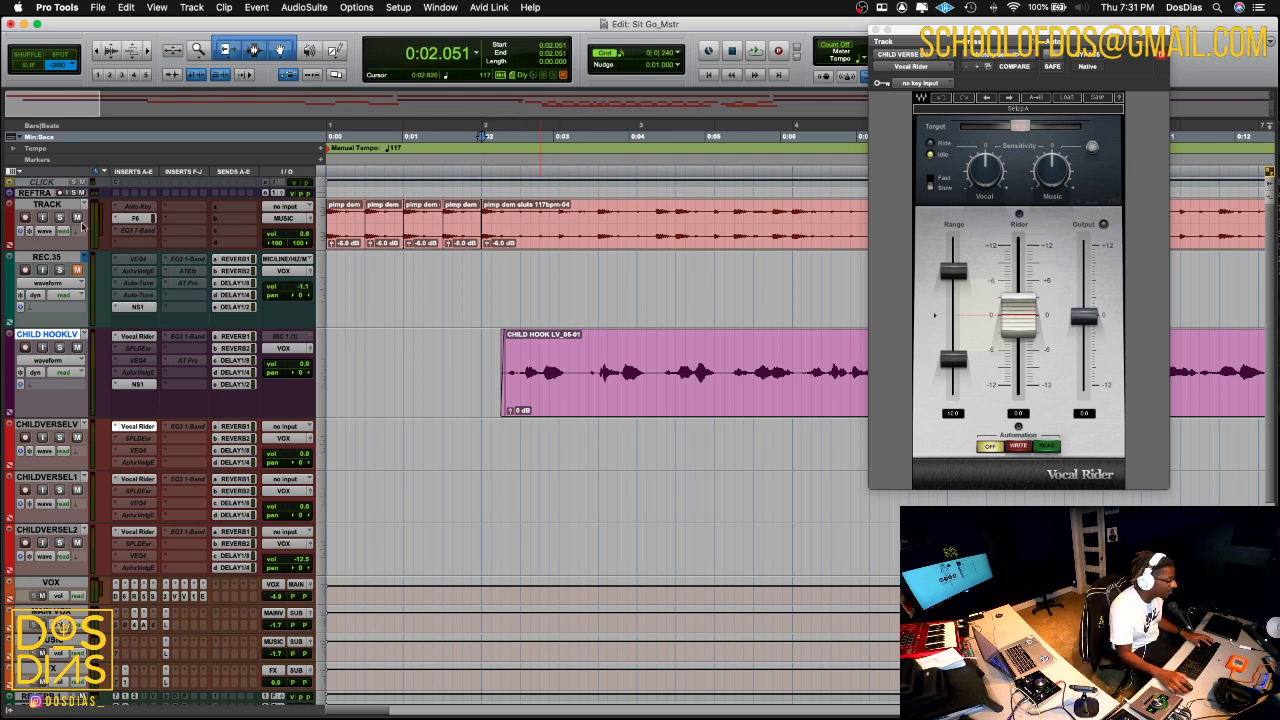
- Place the edit cursor on the REC.35 track at 0:02.051, just before the first hook clip, and close the Vocal Rider window
{"action": "left_click", "coordinate": [499, 274]}
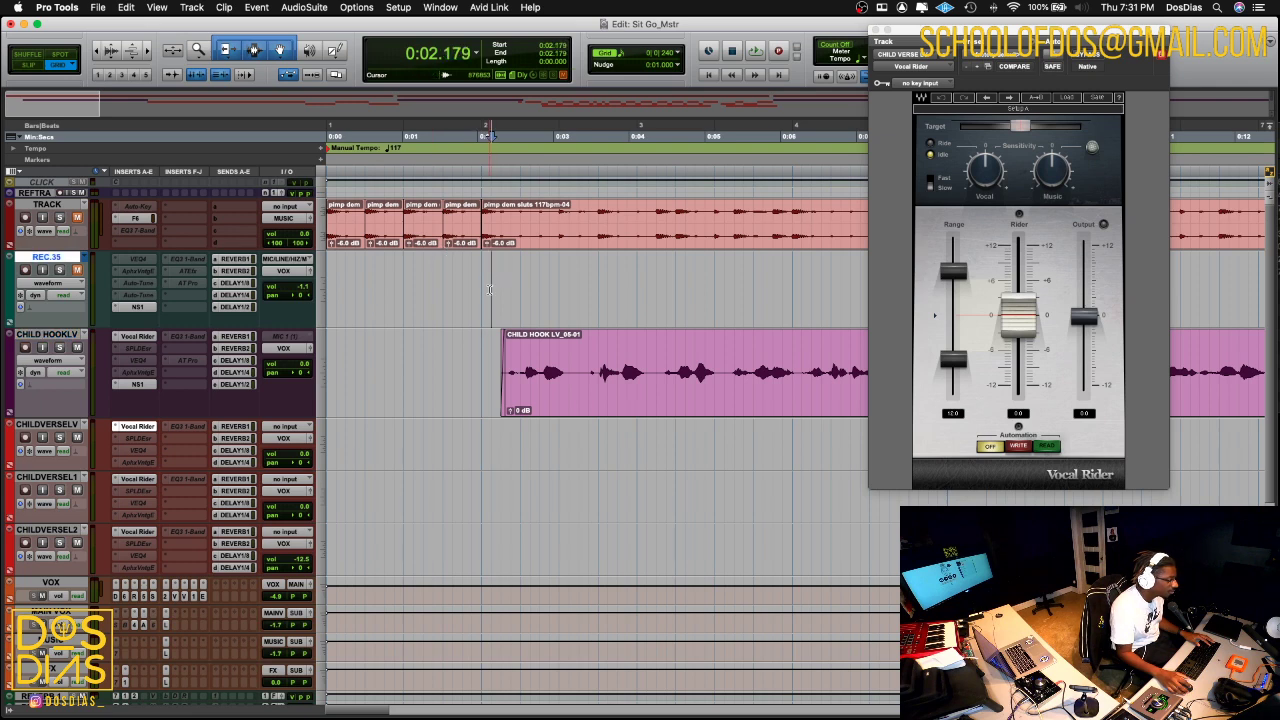
{"action": "left_click", "coordinate": [876, 33]}
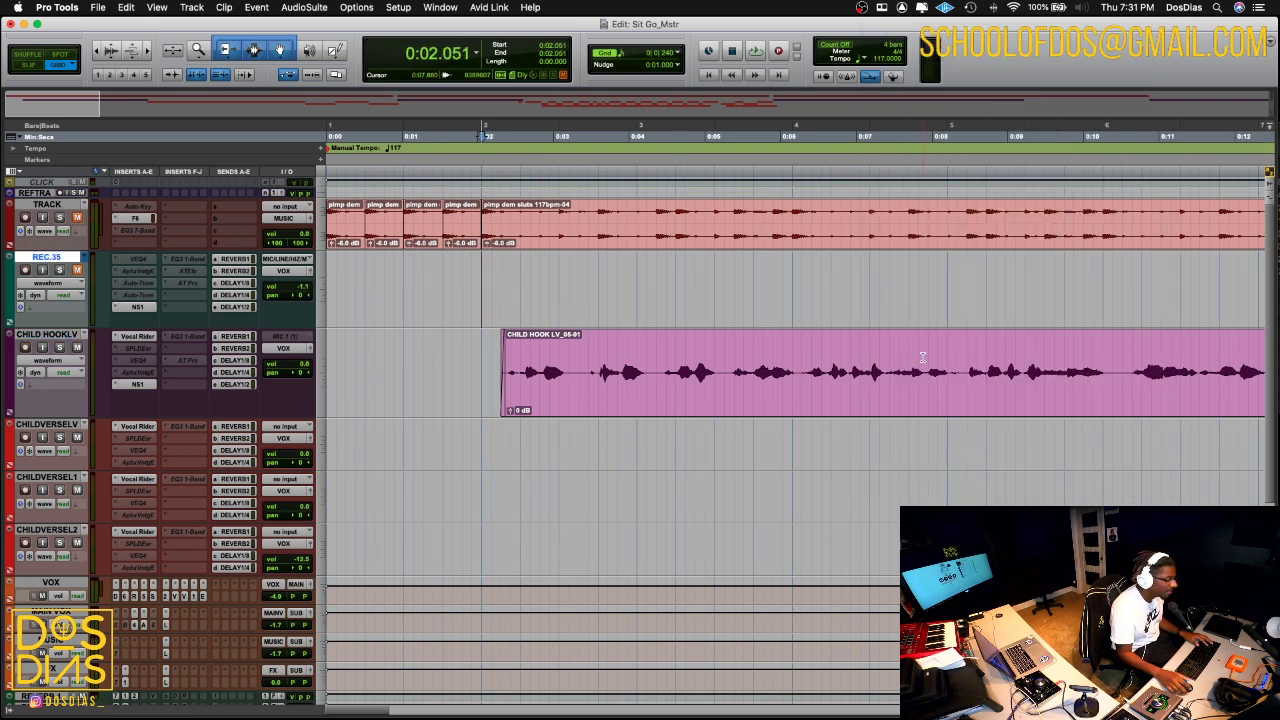
- Look over the hook and verse clips along the timeline, ending back at the first CHILD HOOK LV clip
{"action": "key", "text": "super+bracketleft"}
{"action": "scroll", "coordinate": [910, 376], "scroll_direction": "right", "scroll_amount": 2}
{"action": "scroll", "coordinate": [912, 378], "scroll_direction": "right", "scroll_amount": 2}
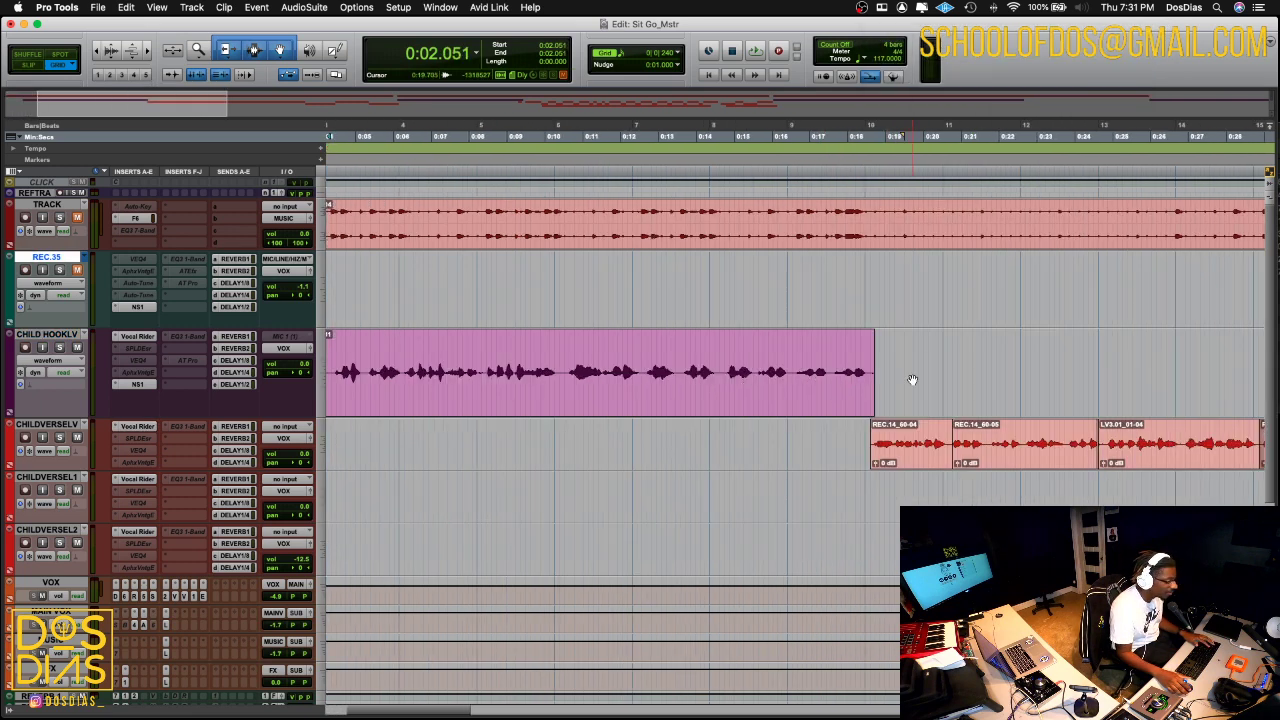
{"action": "key", "text": "super+bracketleft"}
{"action": "key", "text": "super+bracketleft"}
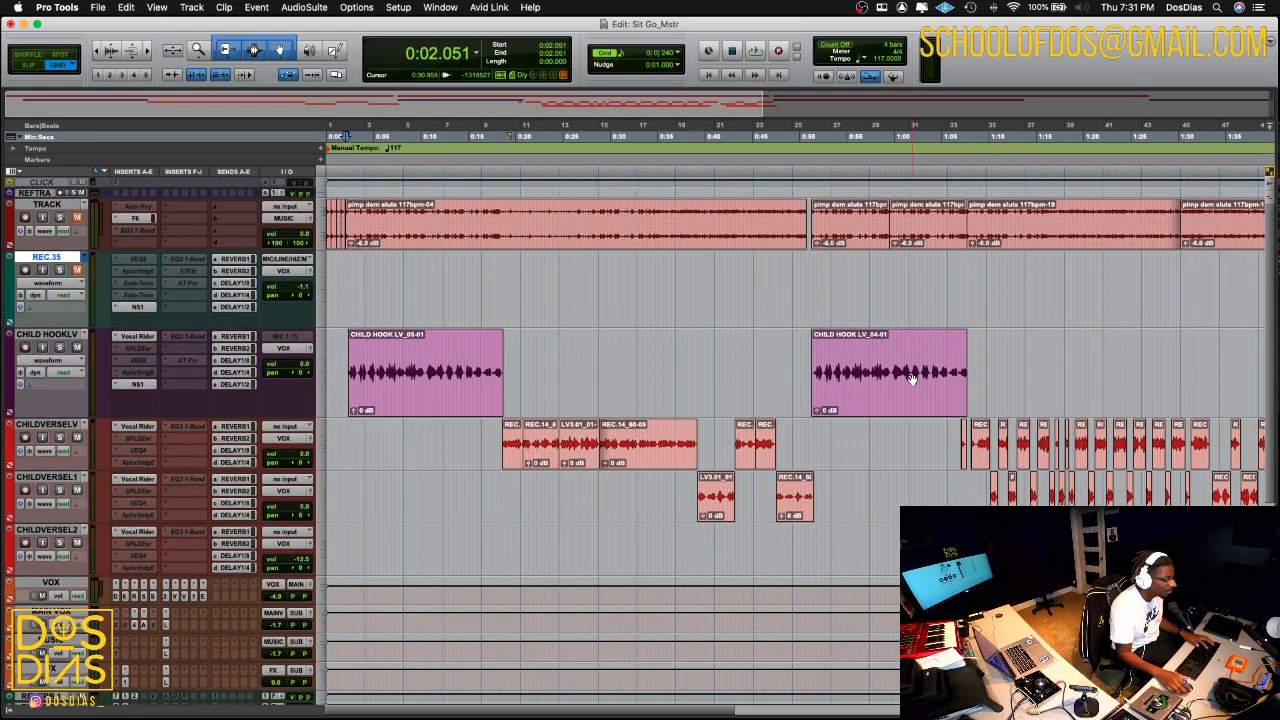
{"action": "key", "text": "super+bracketright"}
{"action": "key", "text": "super+bracketright"}
{"action": "key", "text": "super+bracketright"}
{"action": "scroll", "coordinate": [411, 270], "scroll_direction": "right", "scroll_amount": 2}
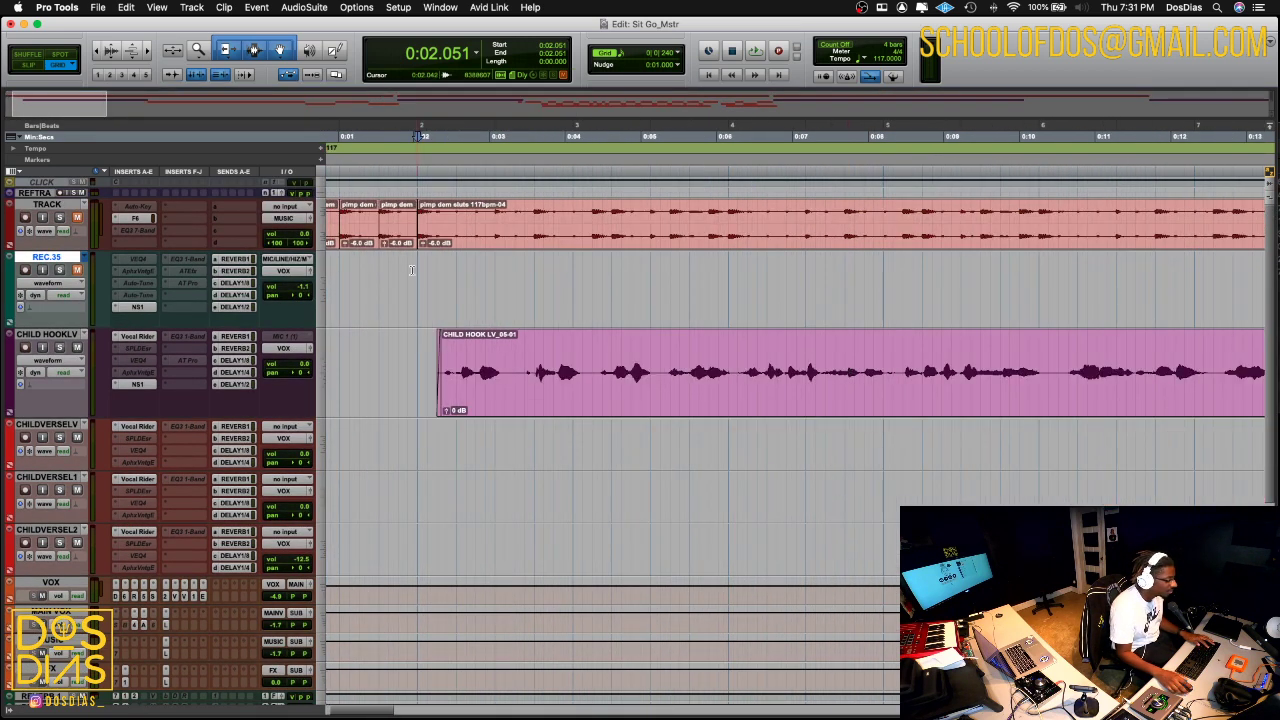
- Play the first hook from 0:02.051 into the verse, checking the channels in the Mix window, and stop playback
{"action": "key", "text": "space"}
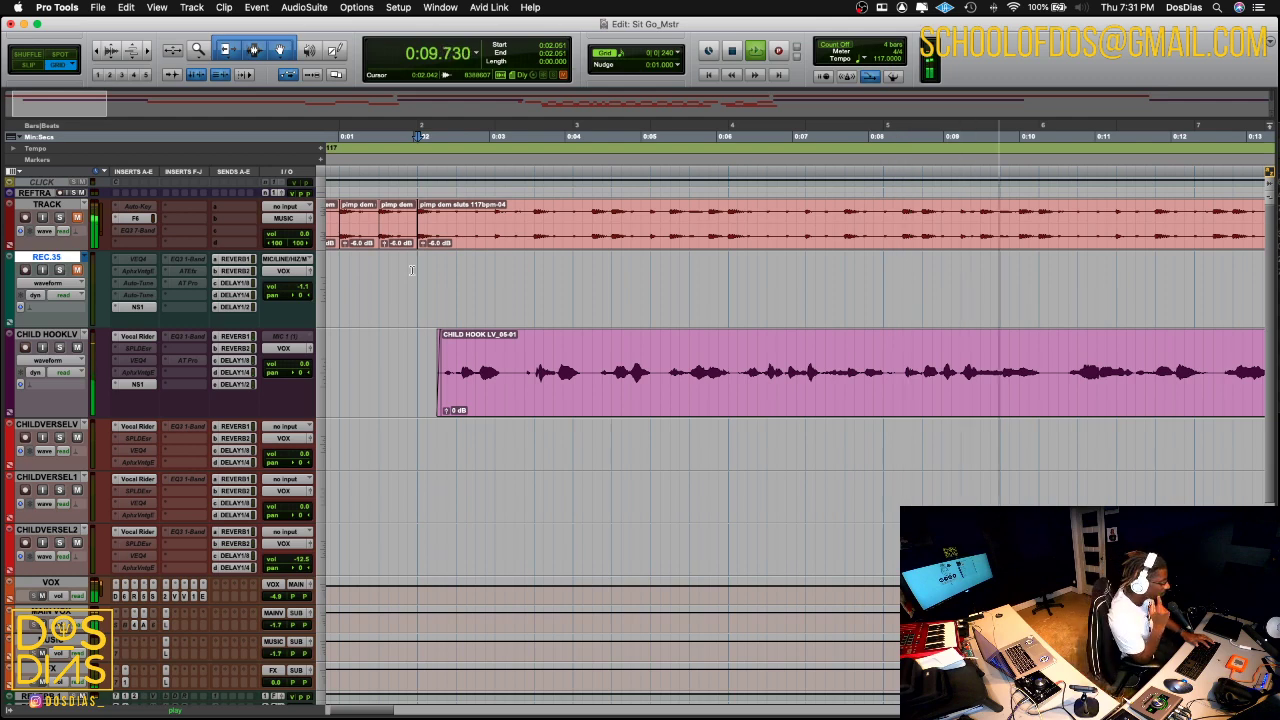
{"action": "key", "text": "r"}
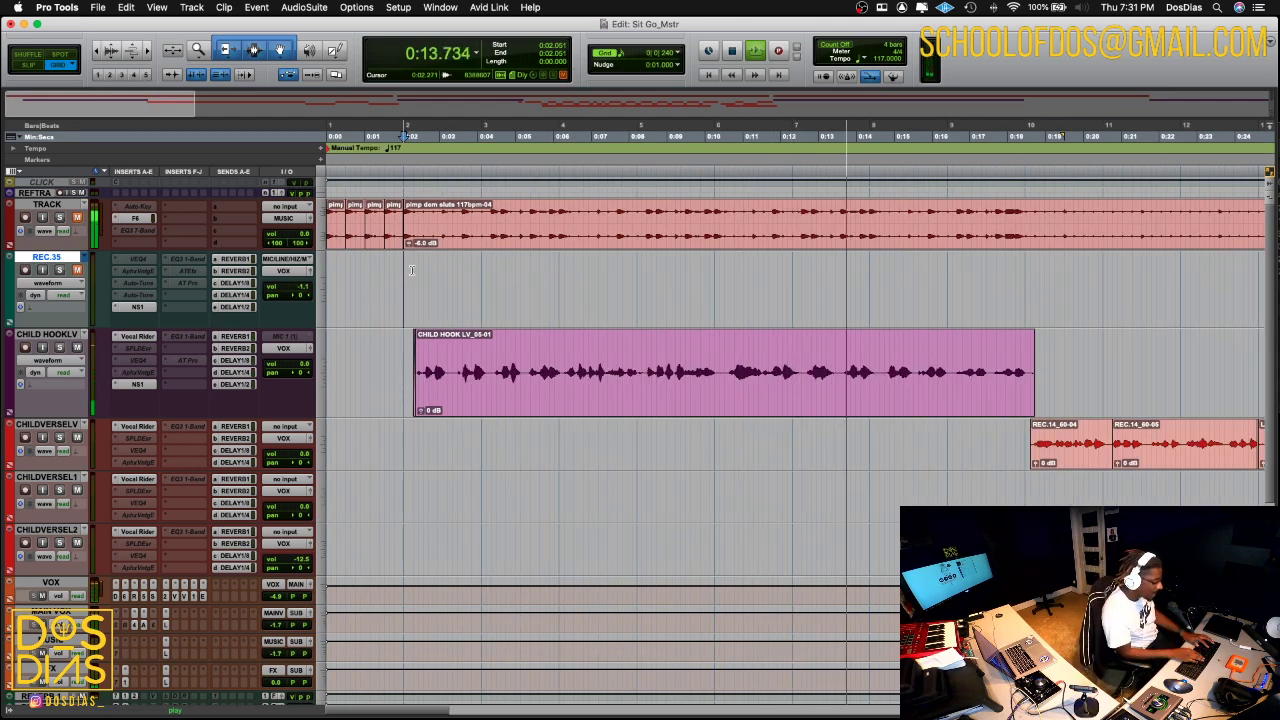
{"action": "key", "text": "super+equal"}
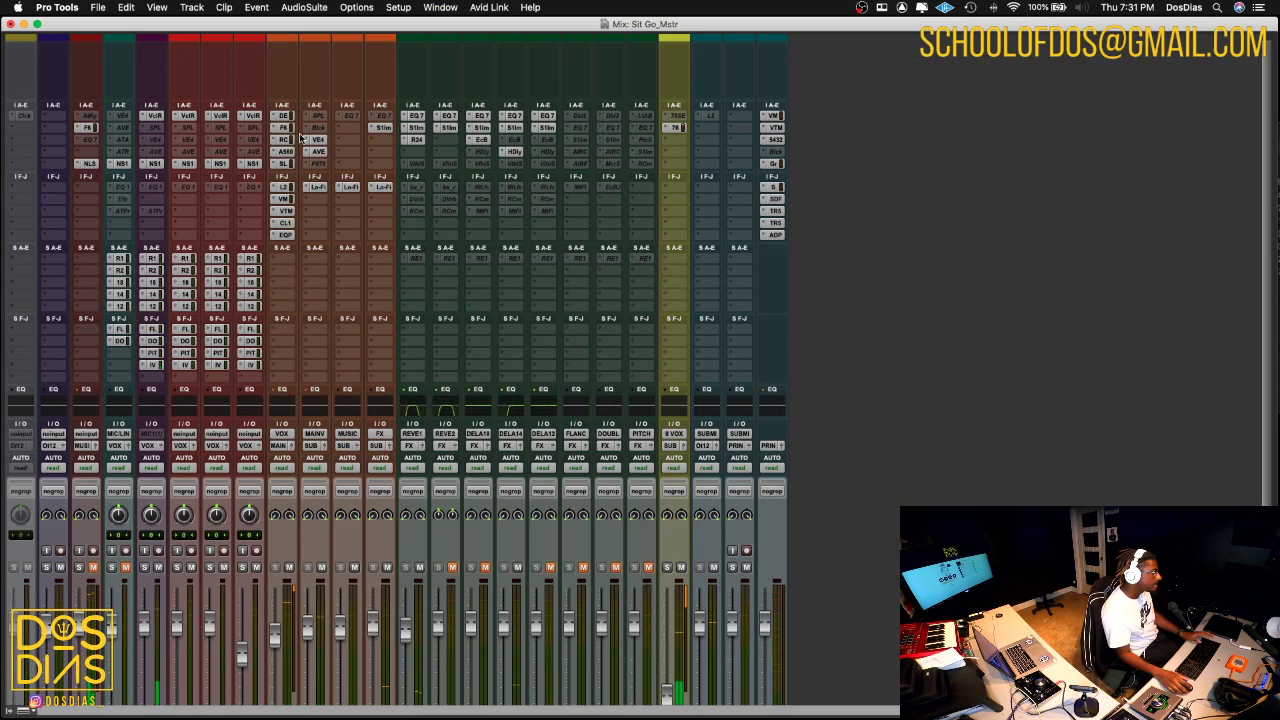
{"action": "key", "text": "super+equal"}
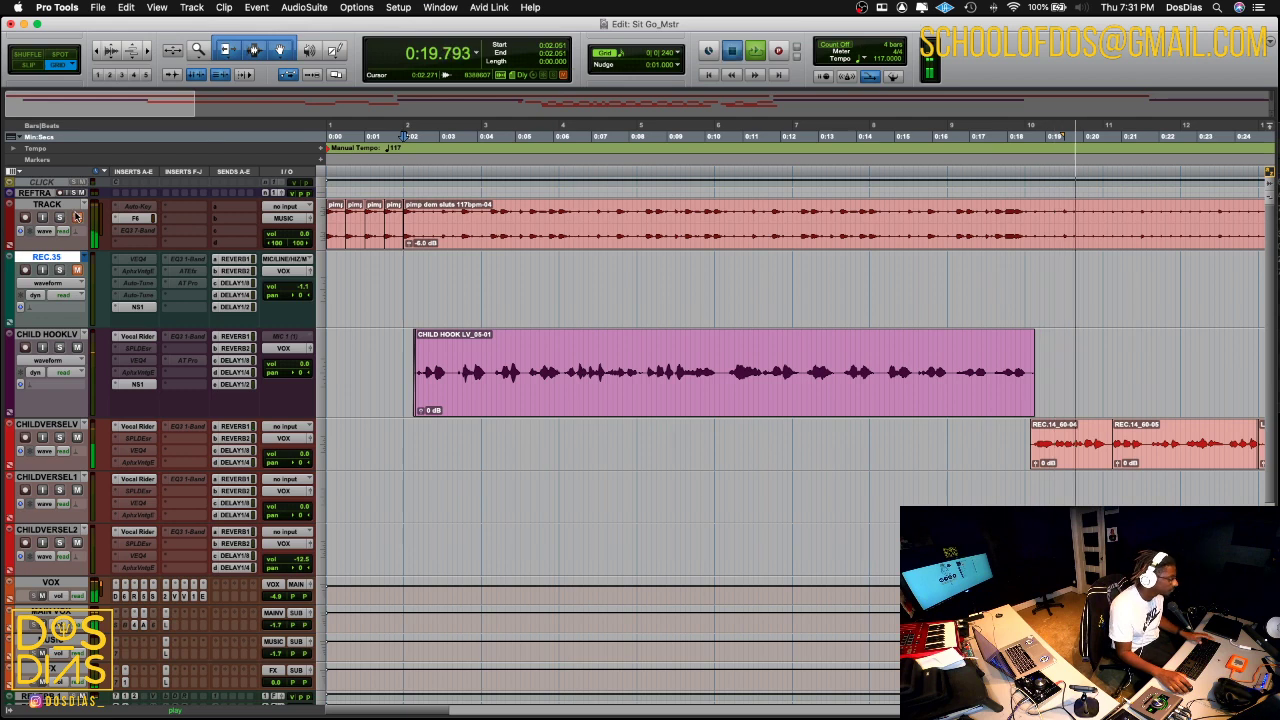
{"action": "key", "text": "space"}
- Select the range from 0:02.179 to 0:18.461 on the REC.35 track above the hook clip and save the session
{"action": "left_click_drag", "start_coordinate": [409, 275], "coordinate": [1023, 271]}
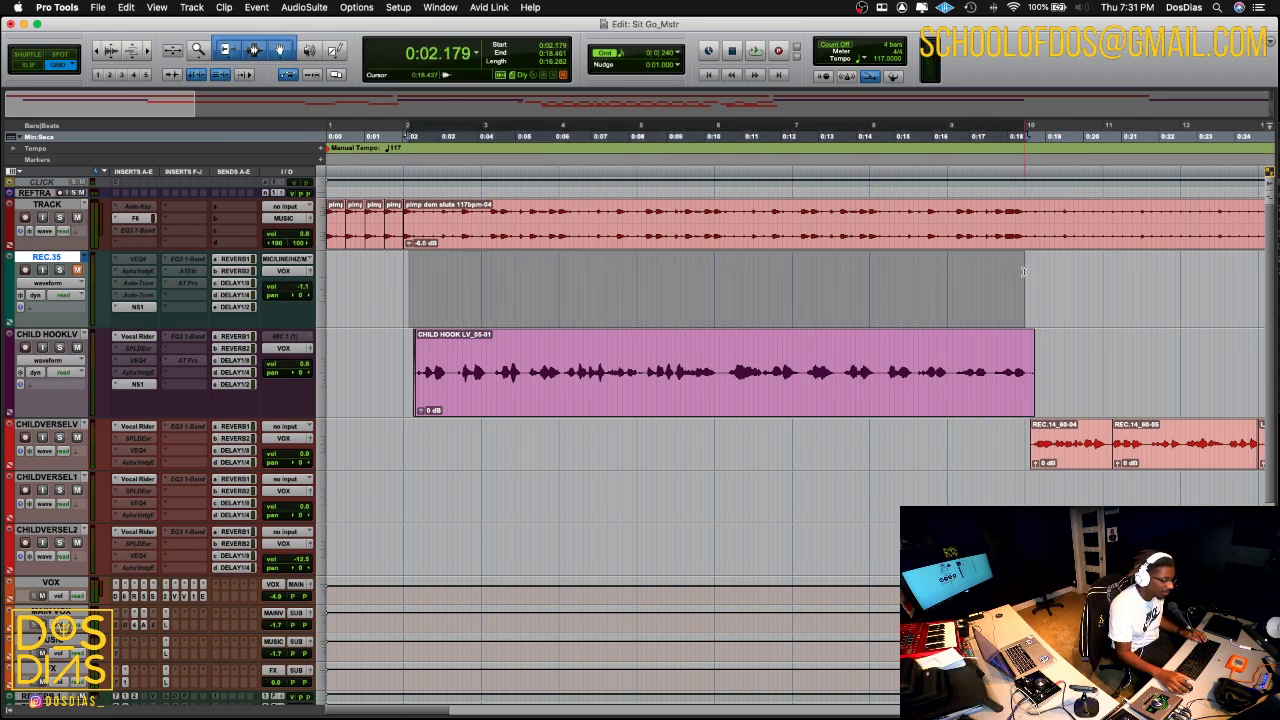
{"action": "key", "text": "super+s"}
- Arrange the Mix window beside the Edit window's track list and open the VOX track's DeEsser for review, clear of the inserts
{"action": "key", "text": "super+equal"}
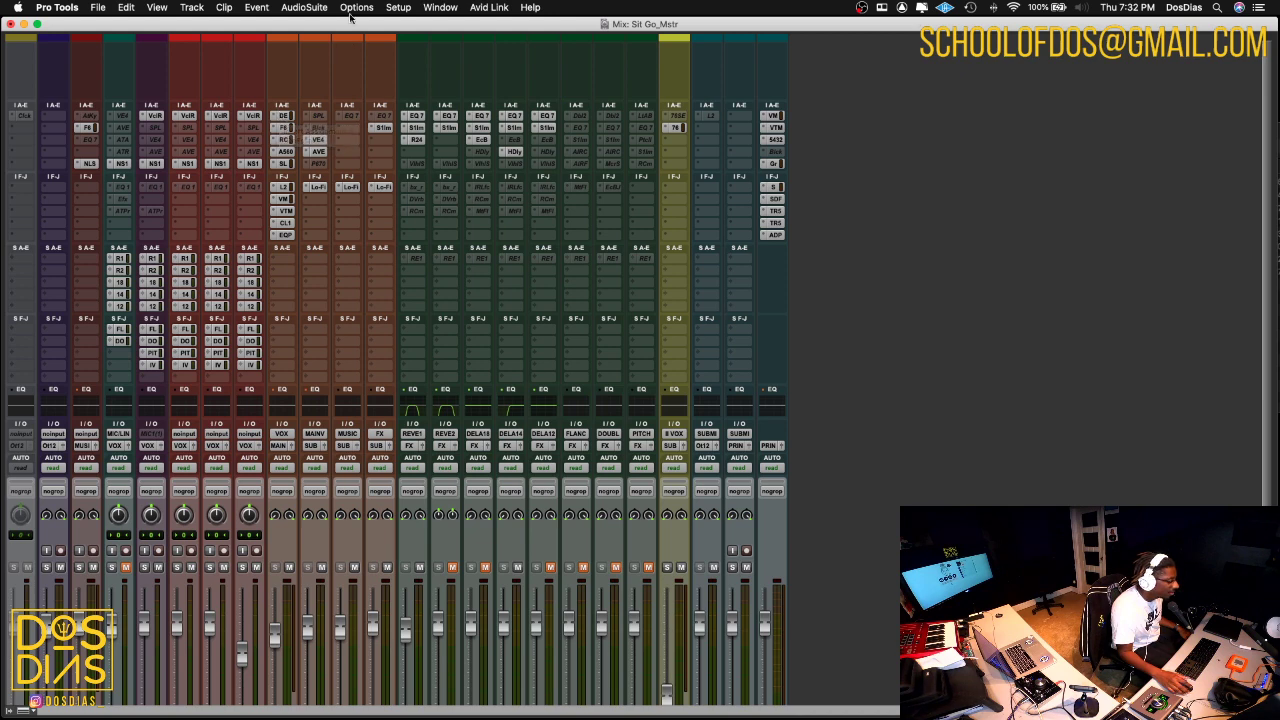
{"action": "left_click_drag", "start_coordinate": [349, 22], "coordinate": [845, 5]}
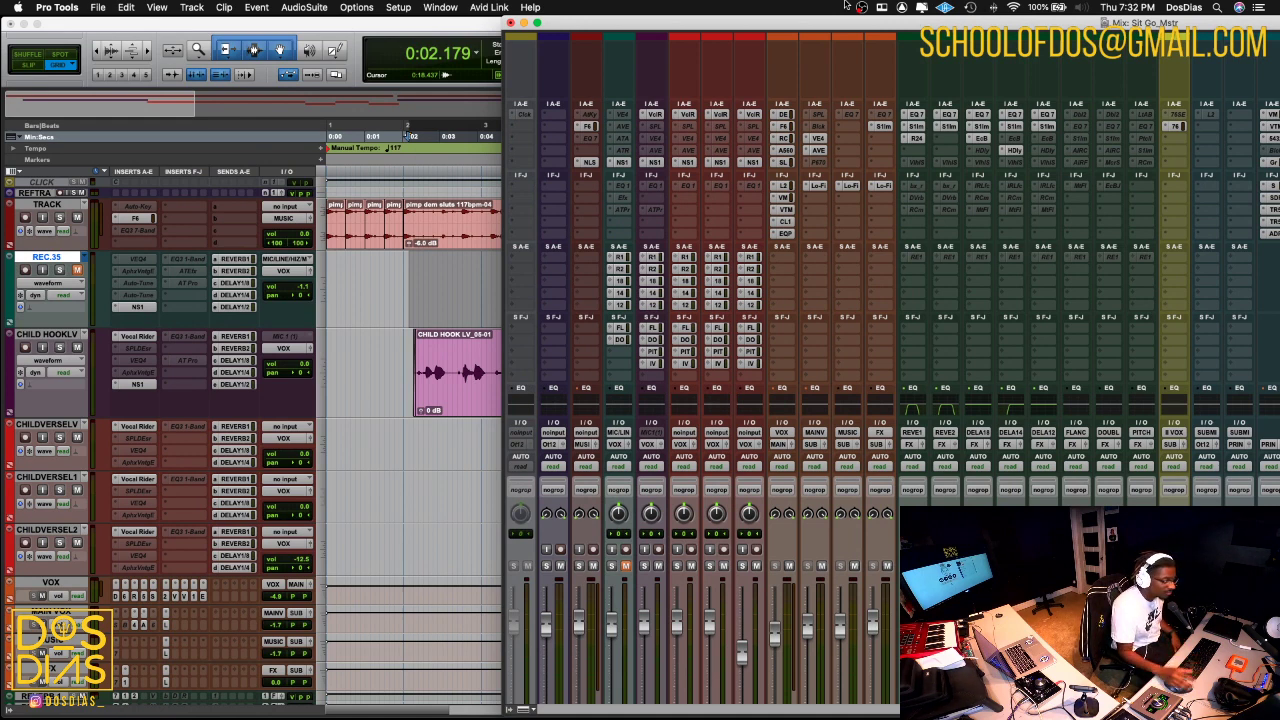
{"action": "left_click", "coordinate": [786, 116]}
{"action": "left_click_drag", "start_coordinate": [928, 32], "coordinate": [1056, 14]}
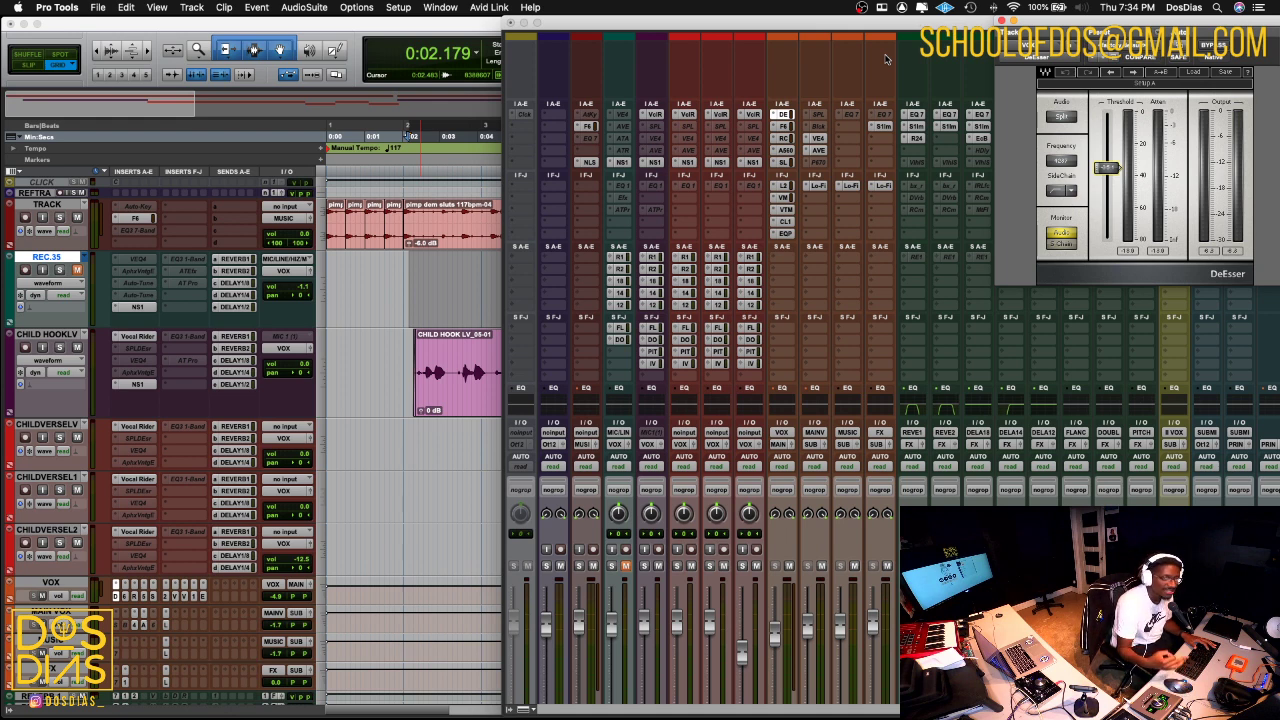
- Review the F6 equalizer on the VOX track, examining the high-pass filter, bands 3 to 6 and the low-pass filter, and close it
{"action": "left_click", "coordinate": [784, 133]}
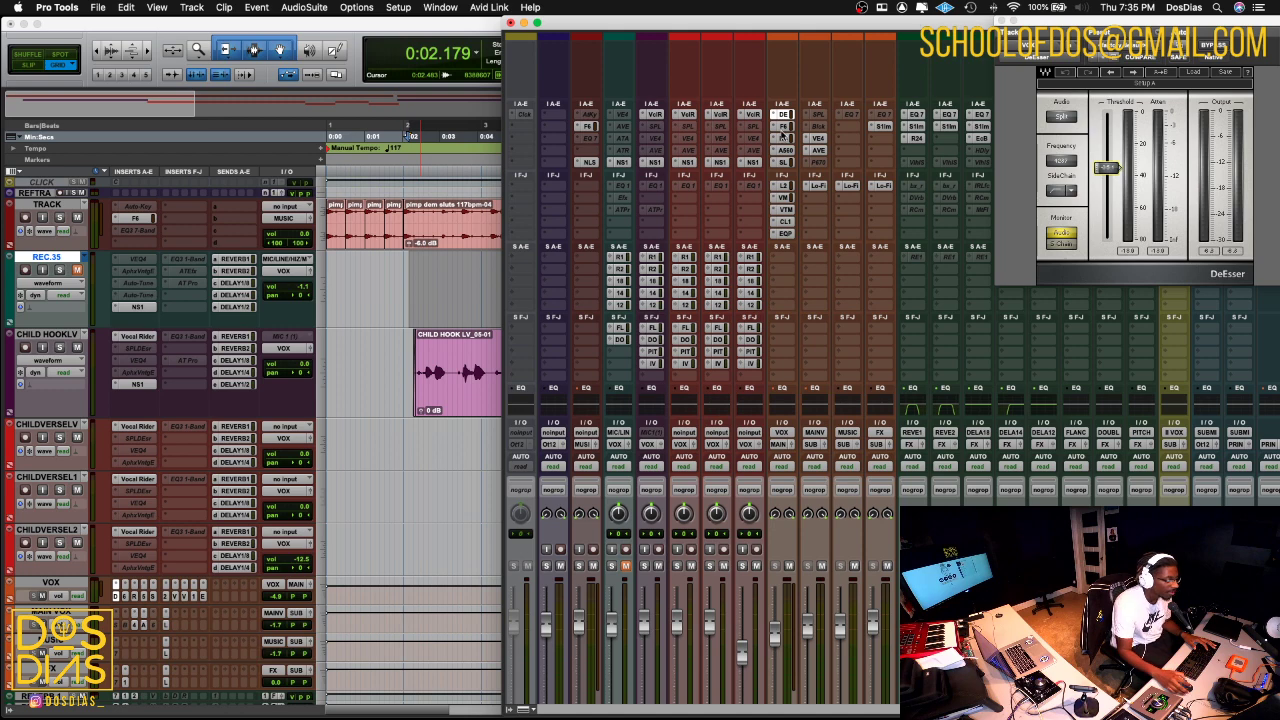
{"action": "left_click", "coordinate": [784, 131]}
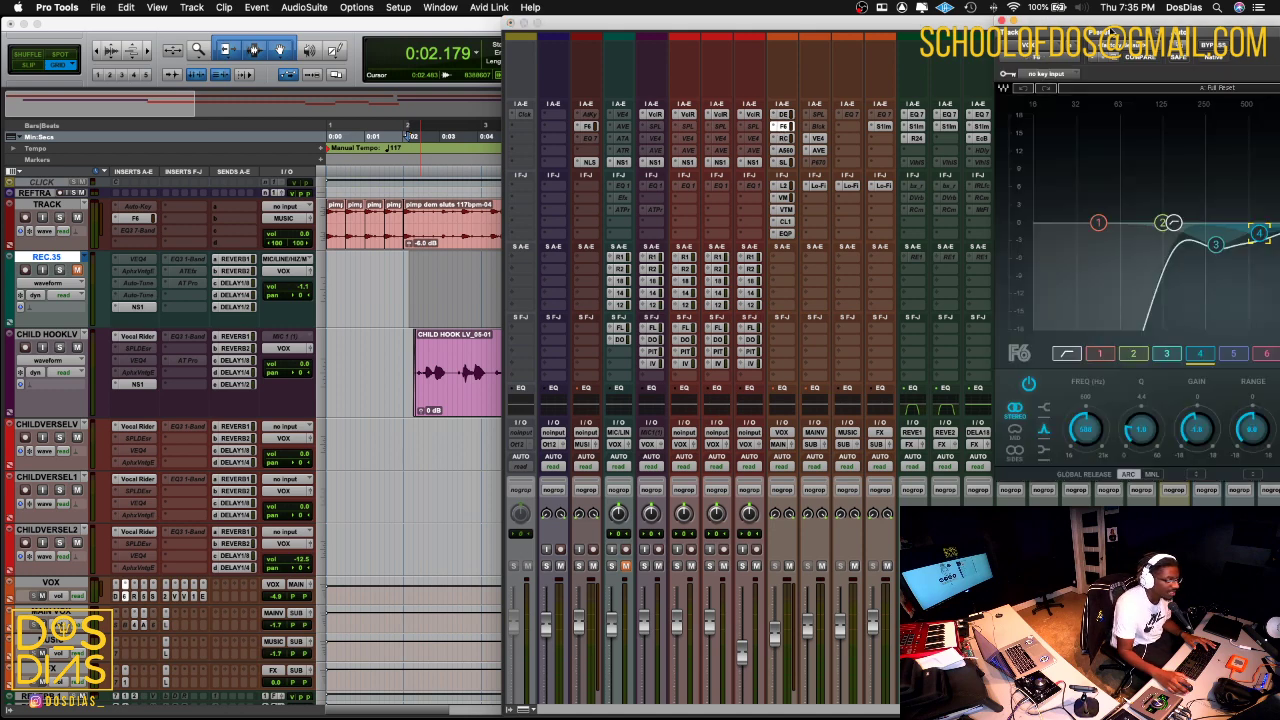
{"action": "left_click_drag", "start_coordinate": [1106, 18], "coordinate": [669, 33]}
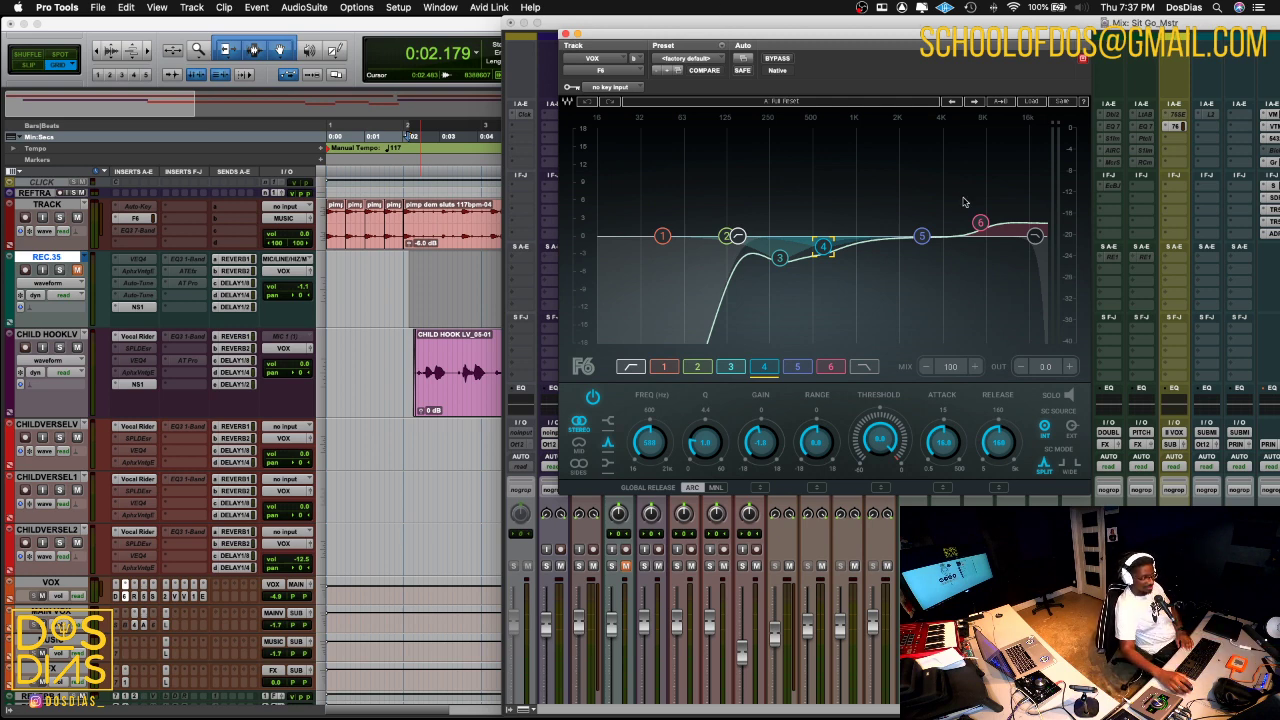
{"action": "left_click", "coordinate": [980, 224]}
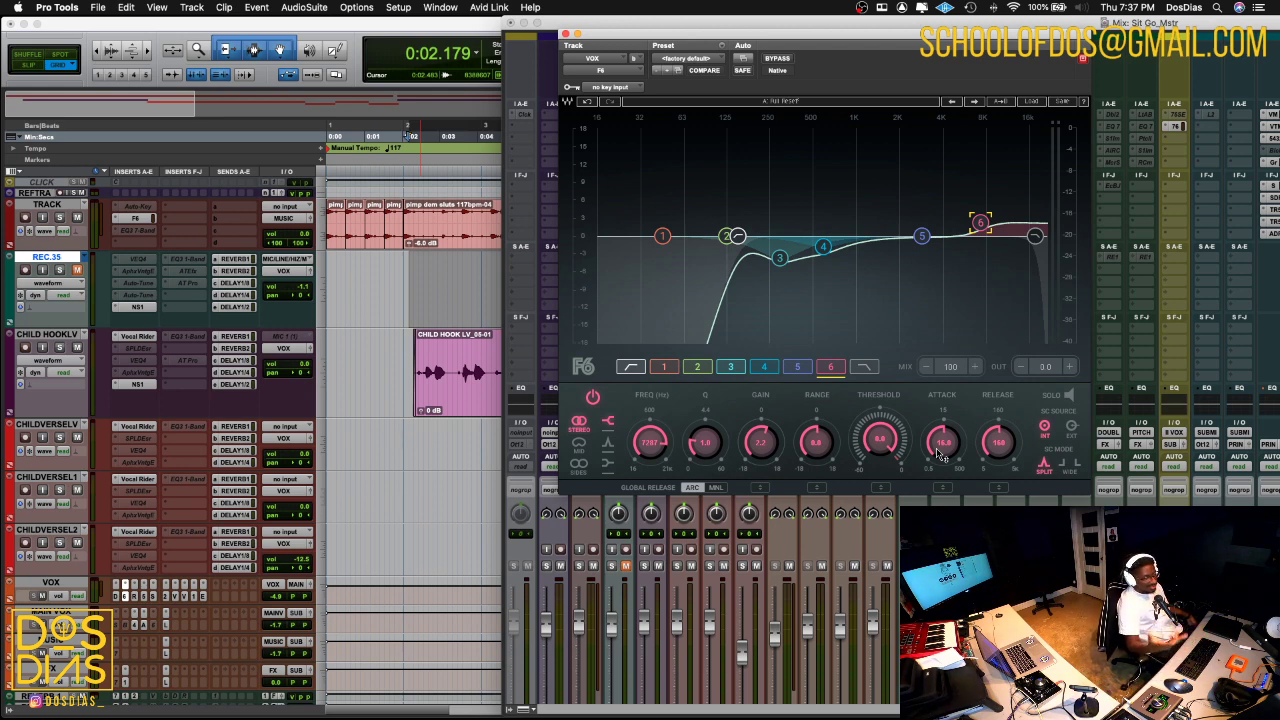
{"action": "left_click", "coordinate": [737, 236]}
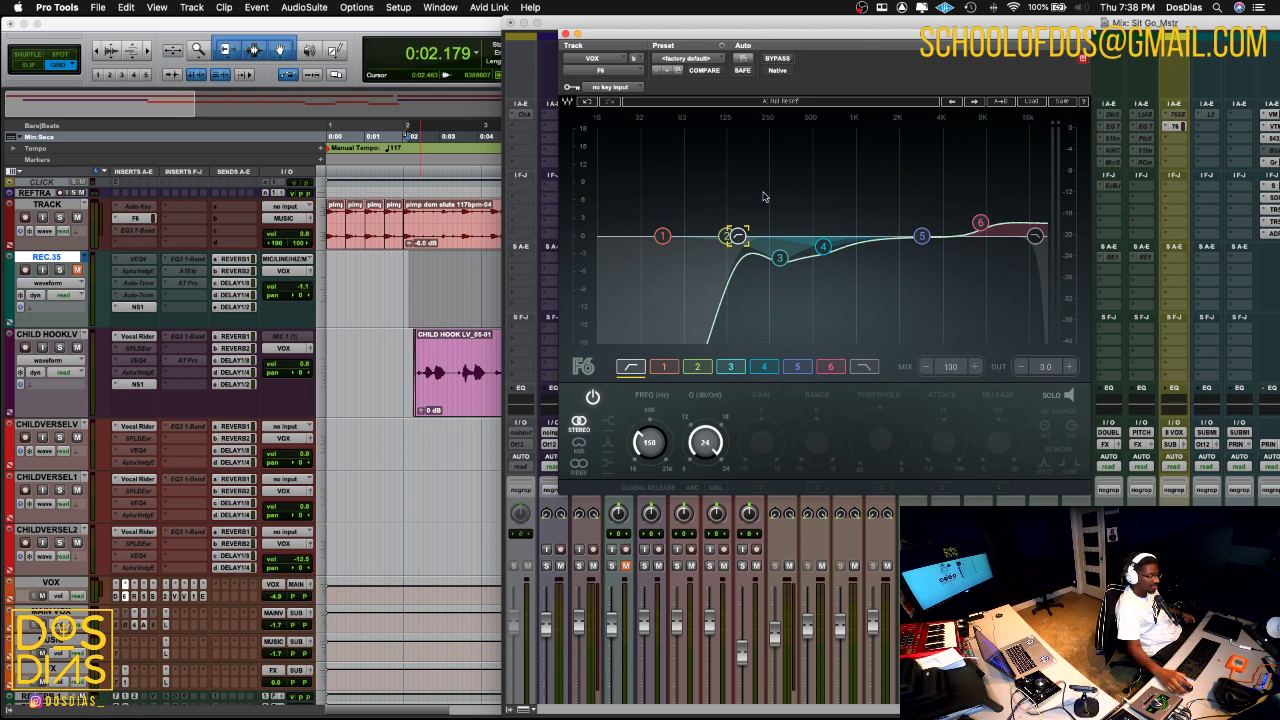
{"action": "left_click", "coordinate": [784, 262]}
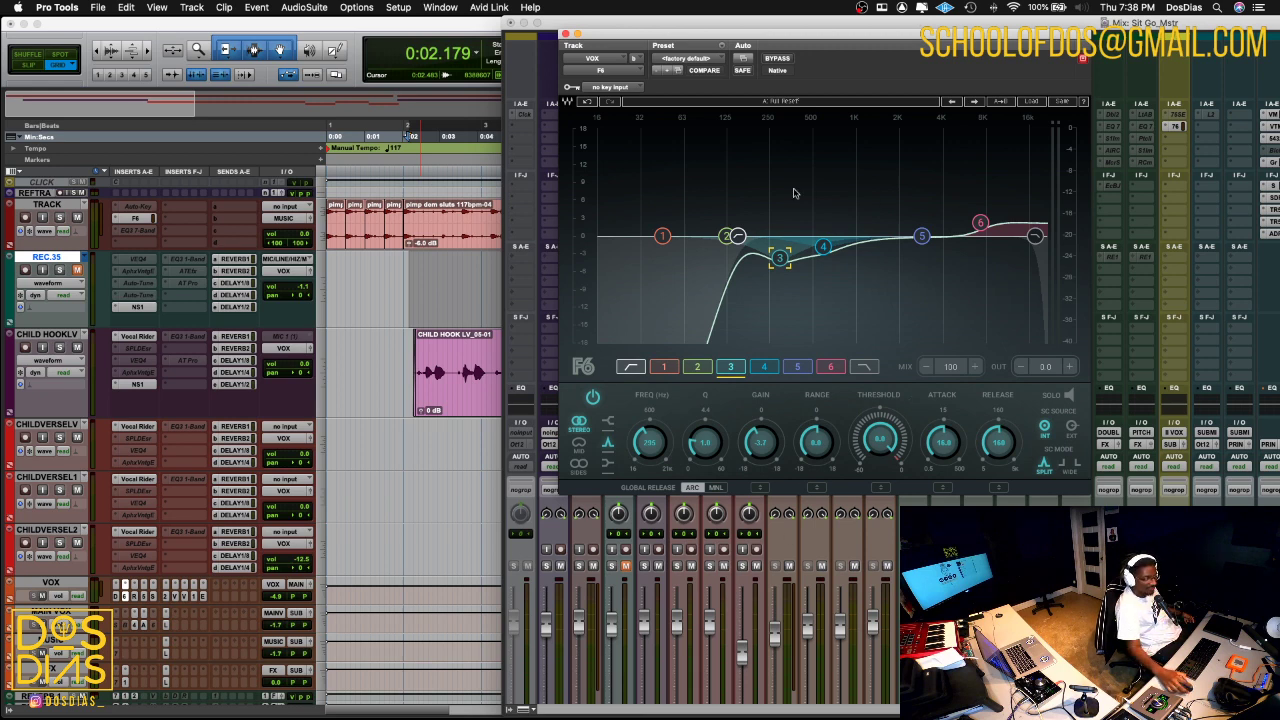
{"action": "left_click", "coordinate": [823, 246]}
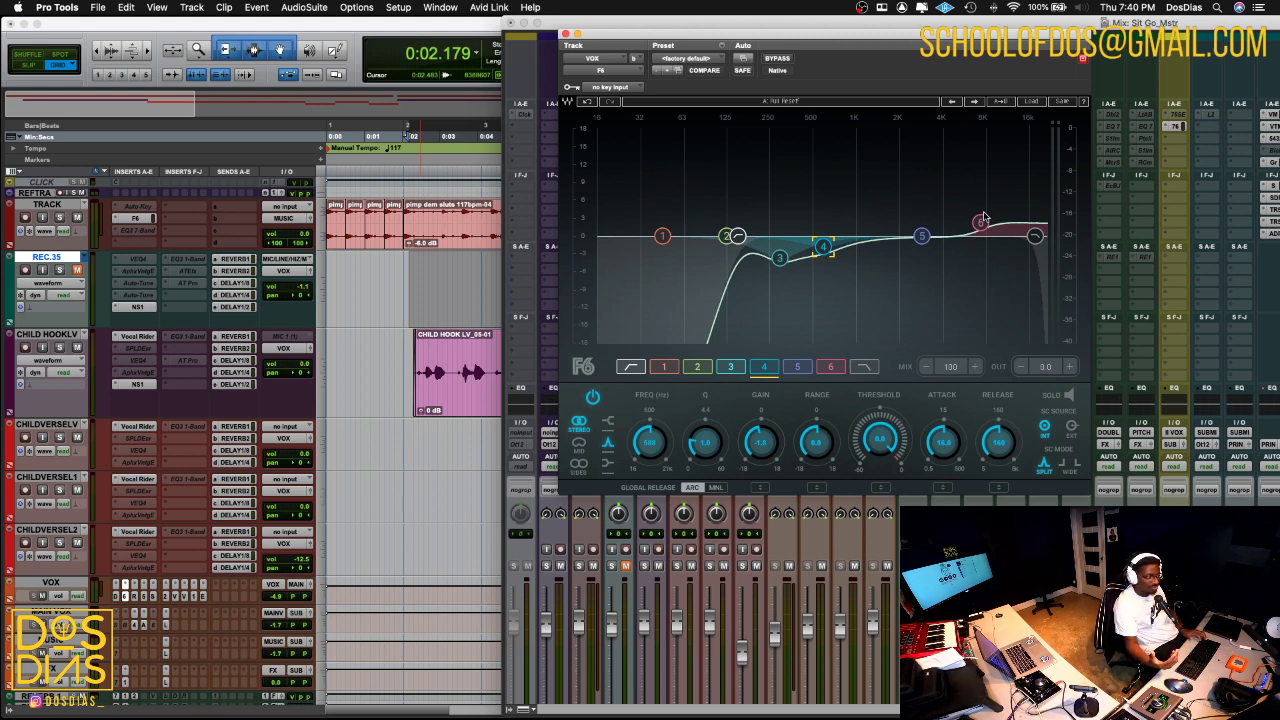
{"action": "left_click", "coordinate": [921, 235]}
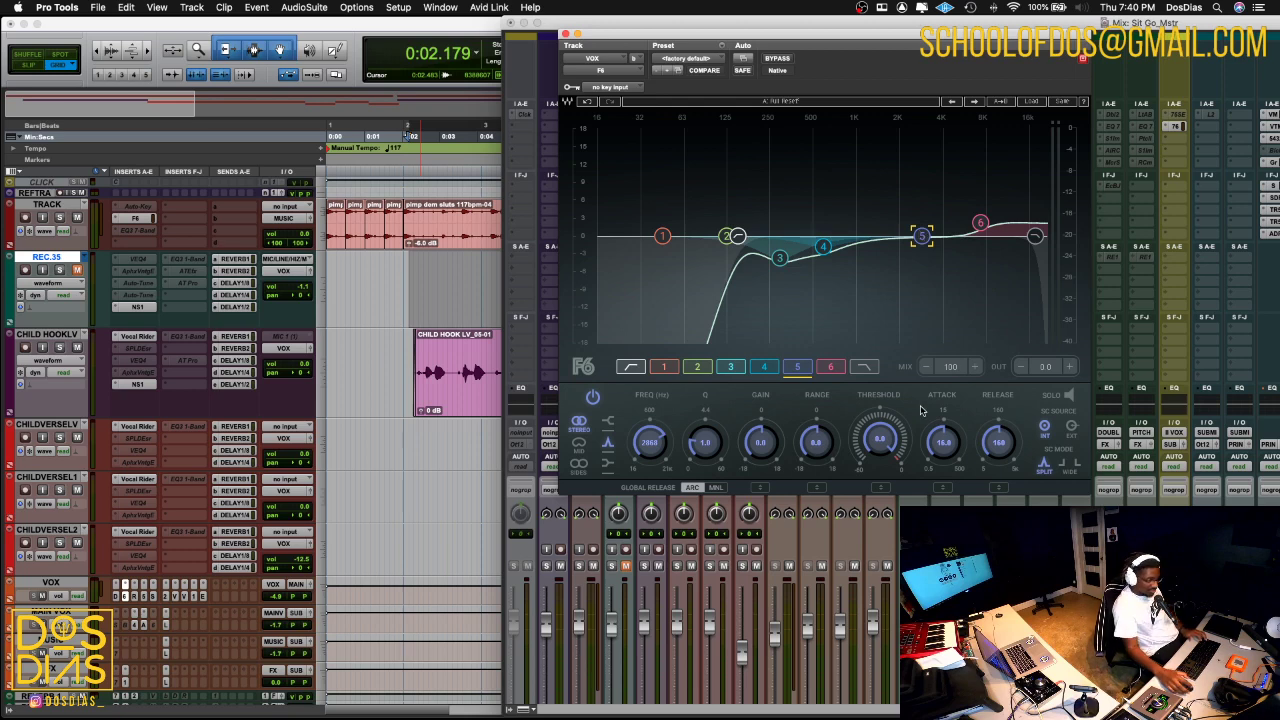
{"action": "left_click", "coordinate": [982, 222]}
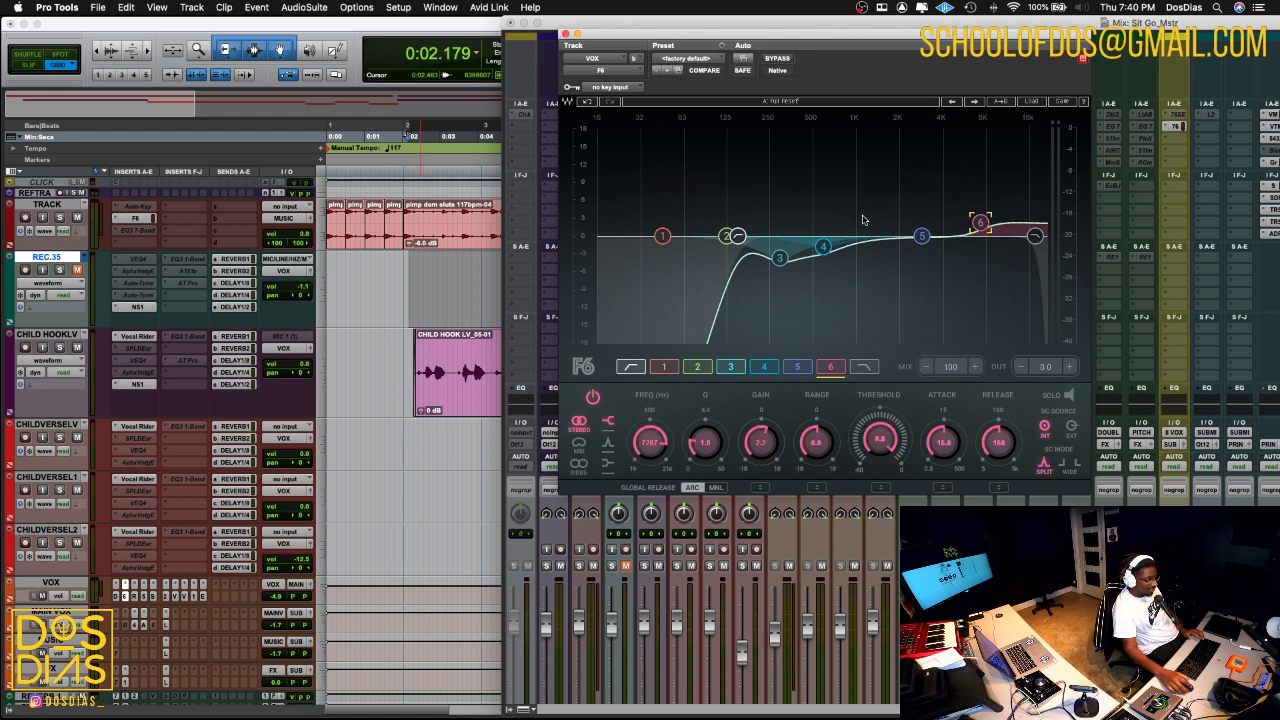
{"action": "left_click", "coordinate": [1035, 237]}
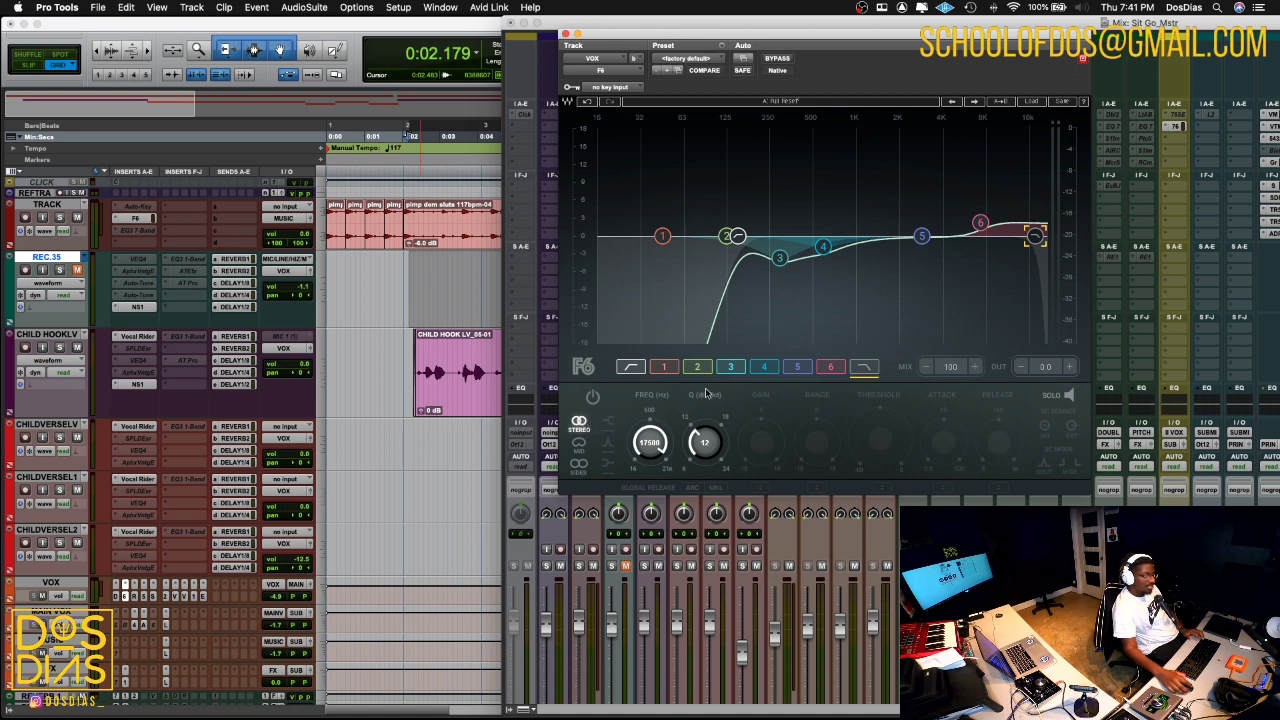
{"action": "left_click", "coordinate": [565, 34]}
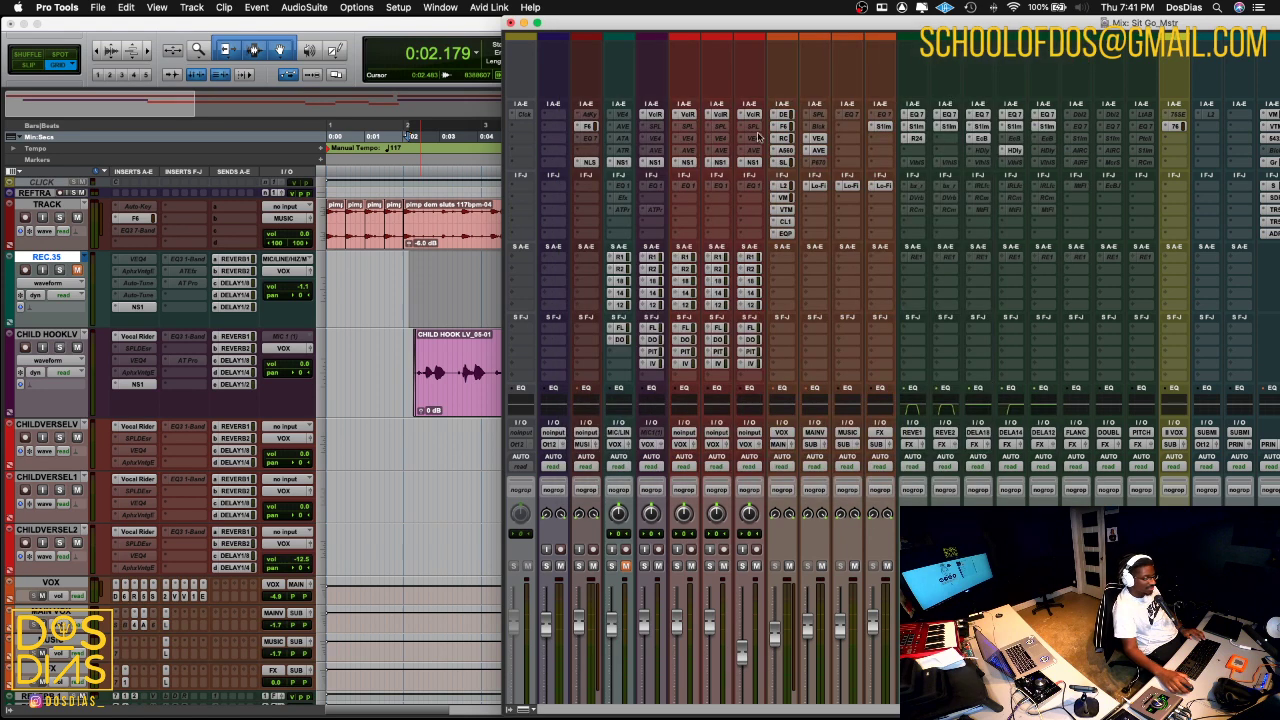
- Review the Renaissance Compressor on the VOX track, return the edit cursor to 0:02.051 on REC.35, and close the plug-in
{"action": "left_click", "coordinate": [786, 139]}
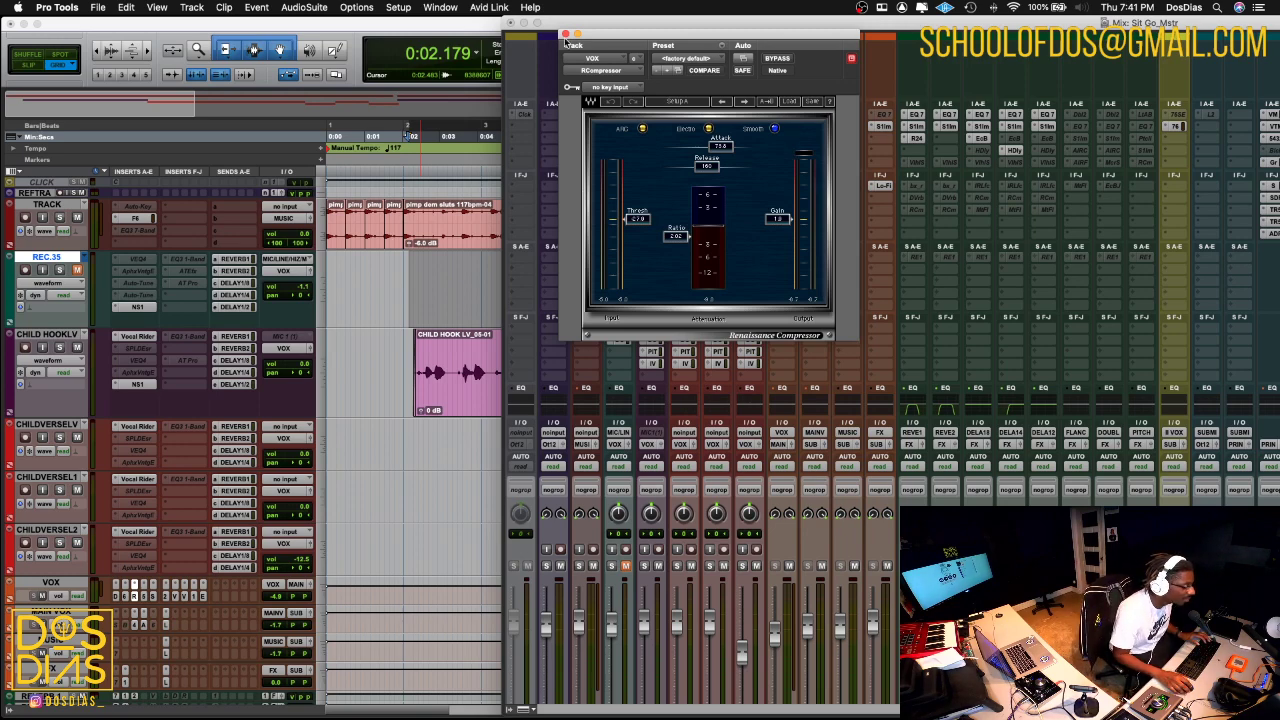
{"action": "left_click", "coordinate": [410, 268]}
{"action": "left_click", "coordinate": [405, 270]}
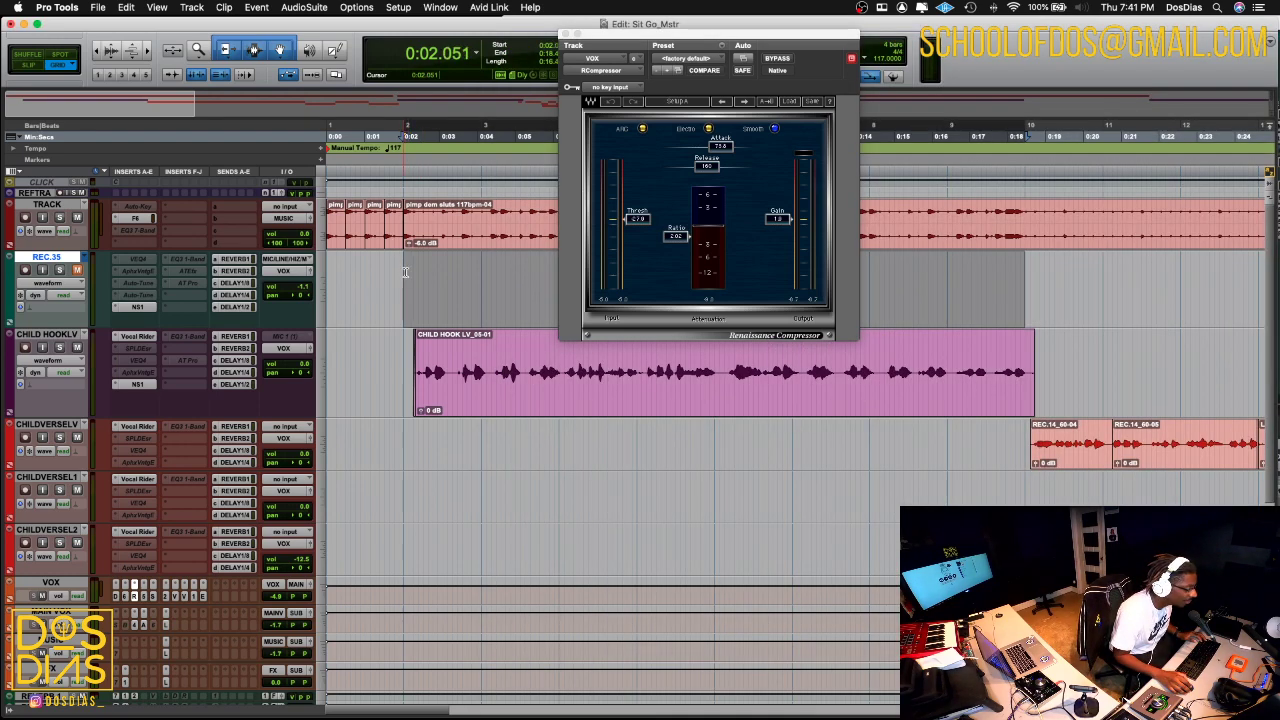
{"action": "key", "text": "super+equal"}
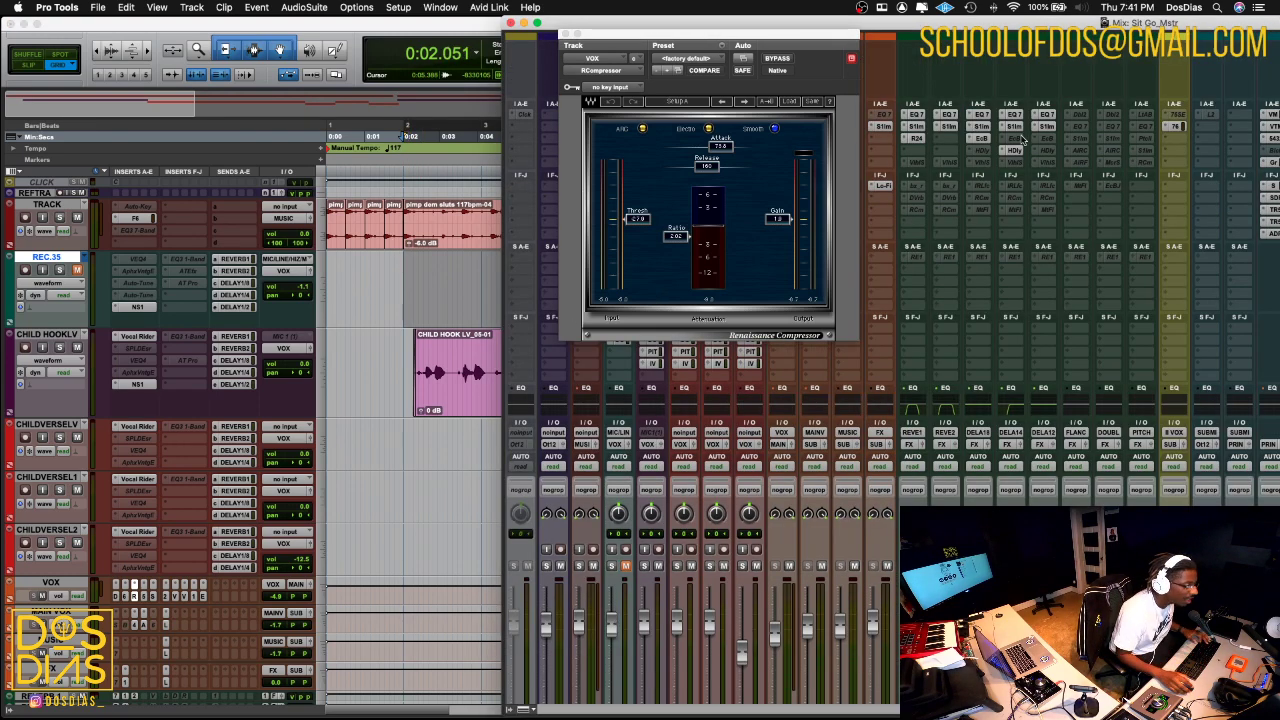
{"action": "left_click", "coordinate": [565, 34]}
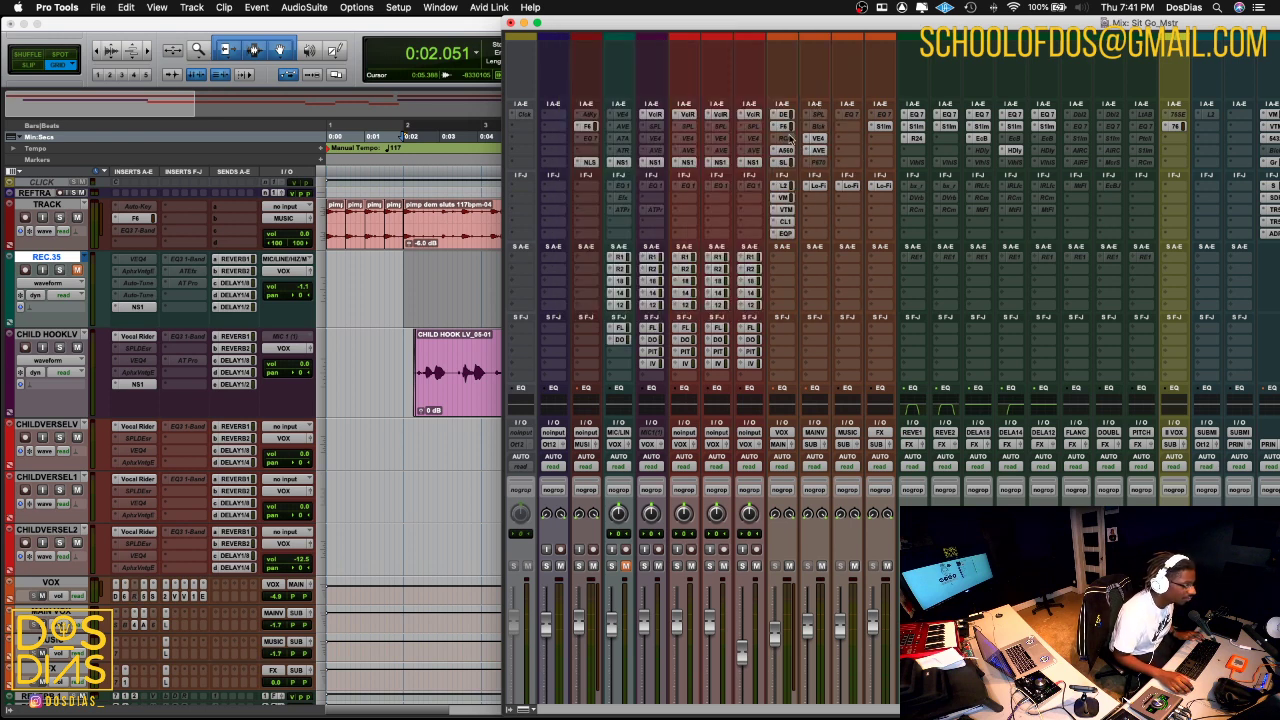
- Bypass the VOX track's inserts from the F6 onward and the main vocal track's active inserts from the VEQ4 onward
{"action": "left_click", "coordinate": [789, 128], "text": "shift+super"}
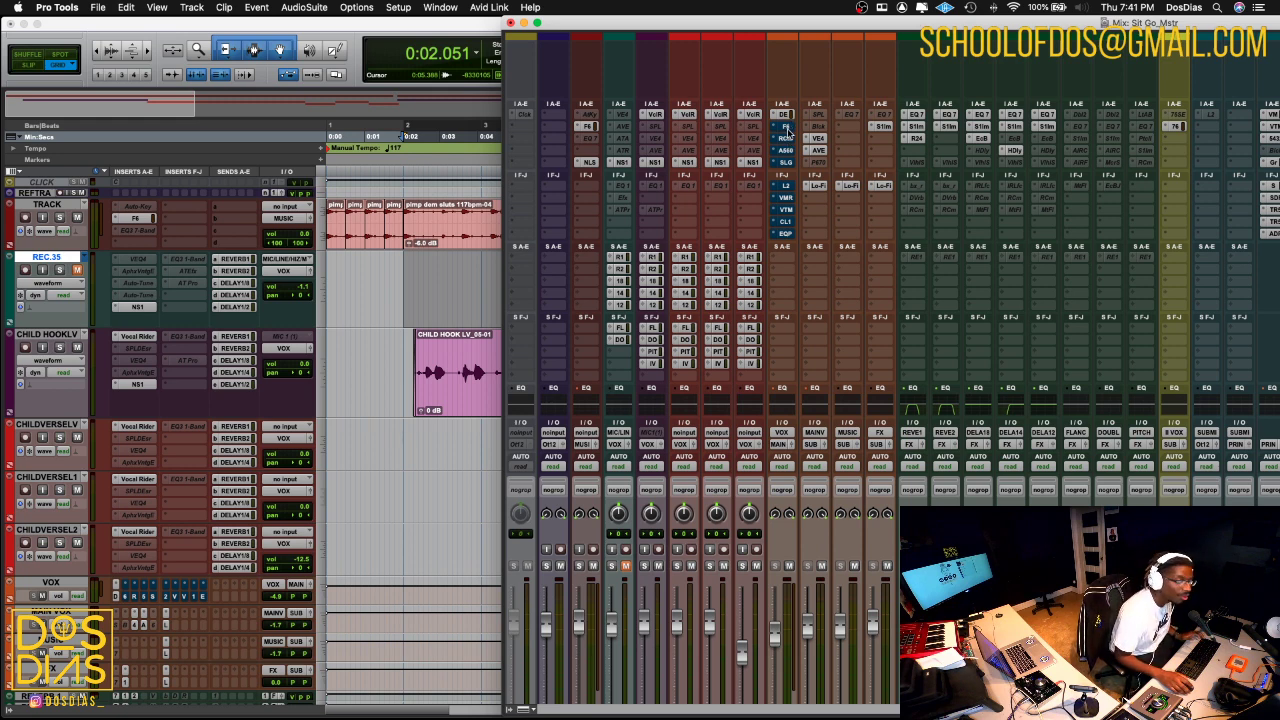
{"action": "left_click", "coordinate": [789, 127], "text": "shift+super"}
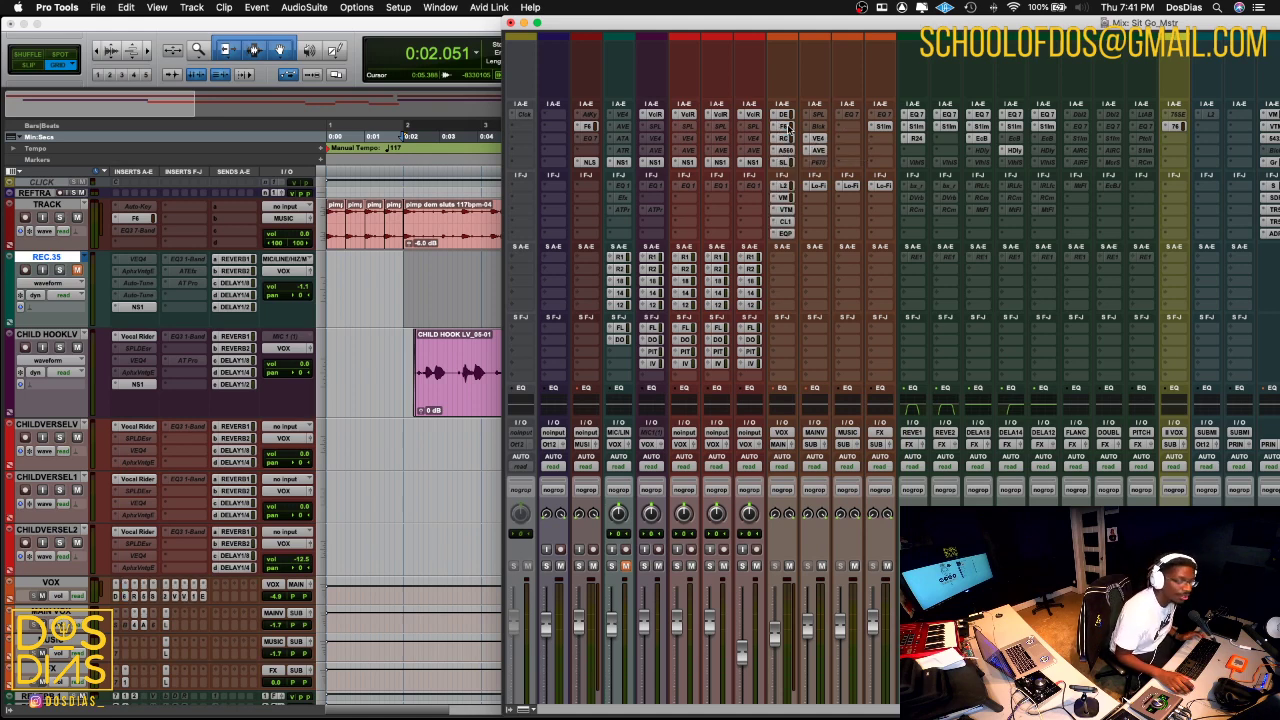
{"action": "left_click", "coordinate": [789, 127], "text": "shift+super"}
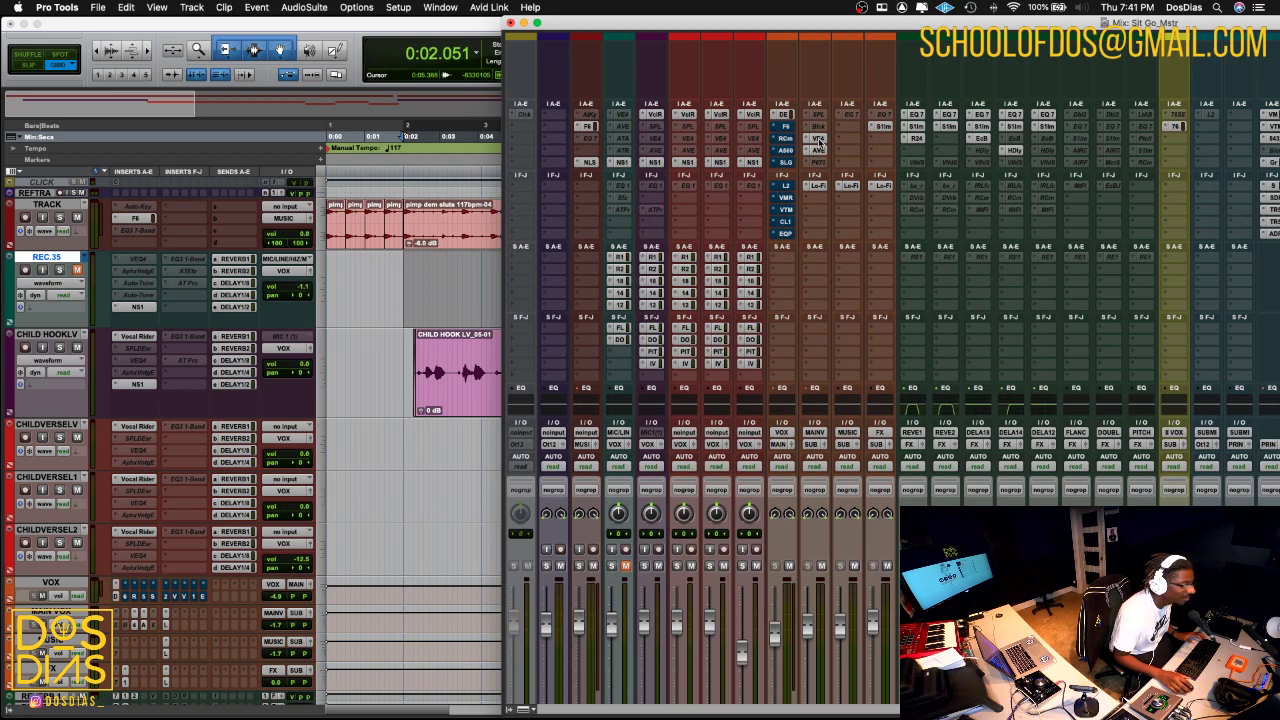
{"action": "left_click", "coordinate": [817, 141], "text": "shift+super"}
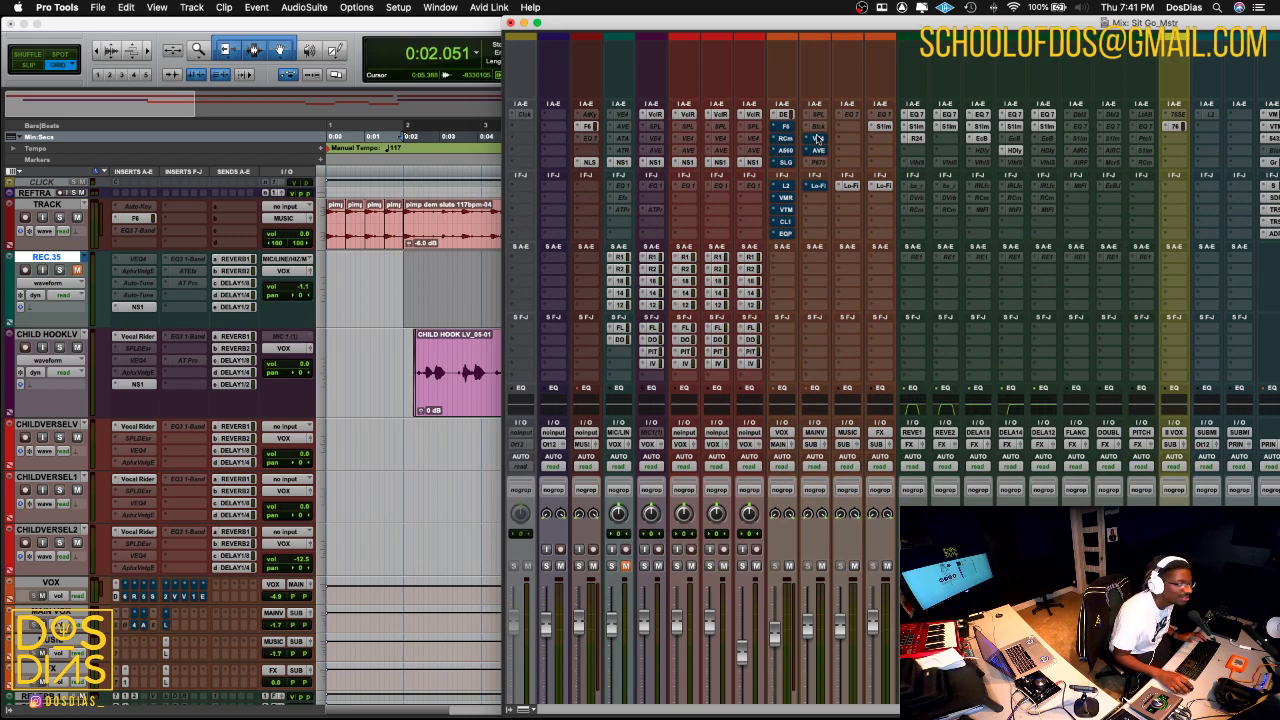
- Play the hook from 0:02.051 and compare the VOX track's inserts from the F6 onward active and bypassed, leaving them bypassed
{"action": "scroll", "coordinate": [800, 390], "scroll_direction": "down", "scroll_amount": 5}
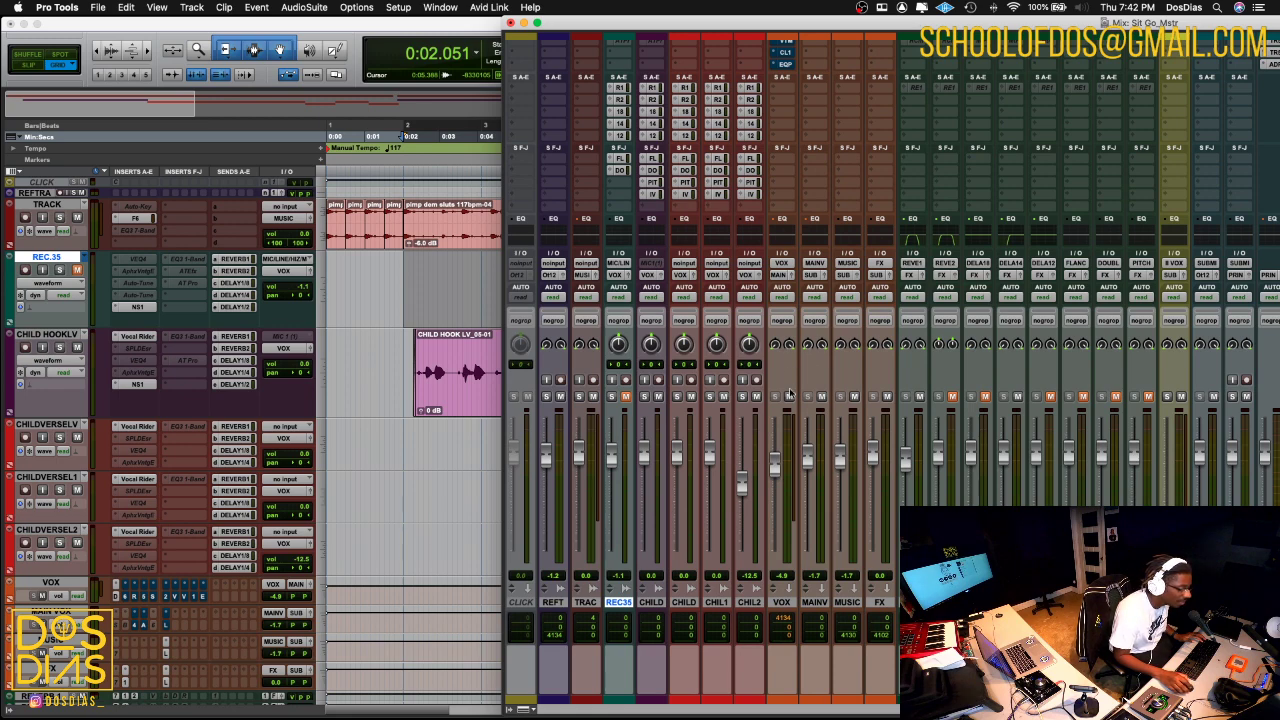
{"action": "scroll", "coordinate": [790, 394], "scroll_direction": "up", "scroll_amount": 5}
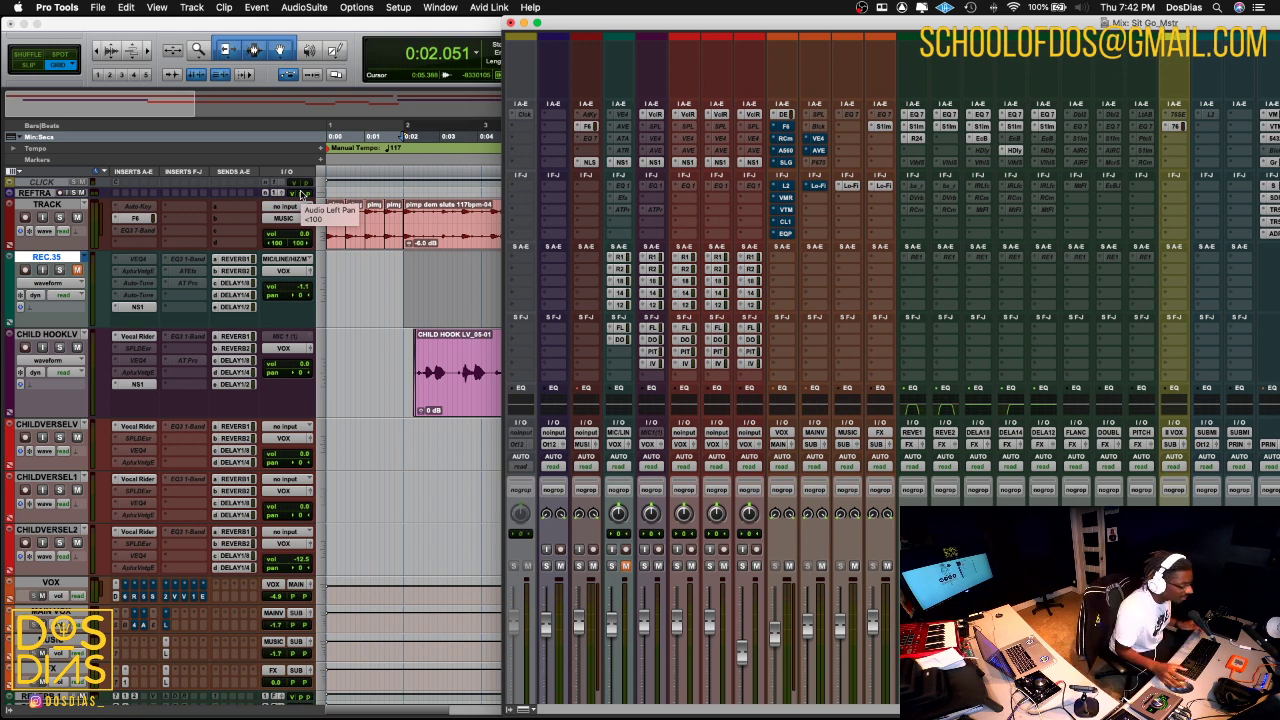
{"action": "scroll", "coordinate": [469, 352], "scroll_direction": "right", "scroll_amount": 5}
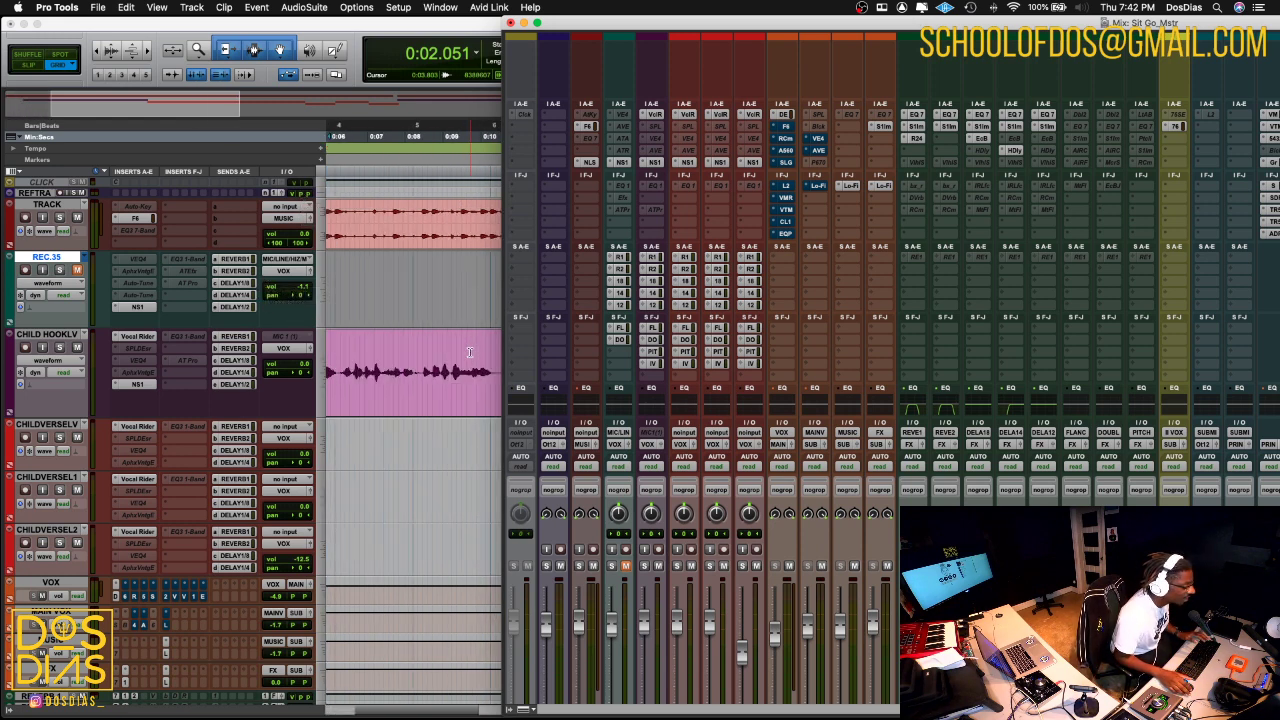
{"action": "scroll", "coordinate": [466, 300], "scroll_direction": "left", "scroll_amount": 5}
{"action": "scroll", "coordinate": [466, 300], "scroll_direction": "right", "scroll_amount": 1}
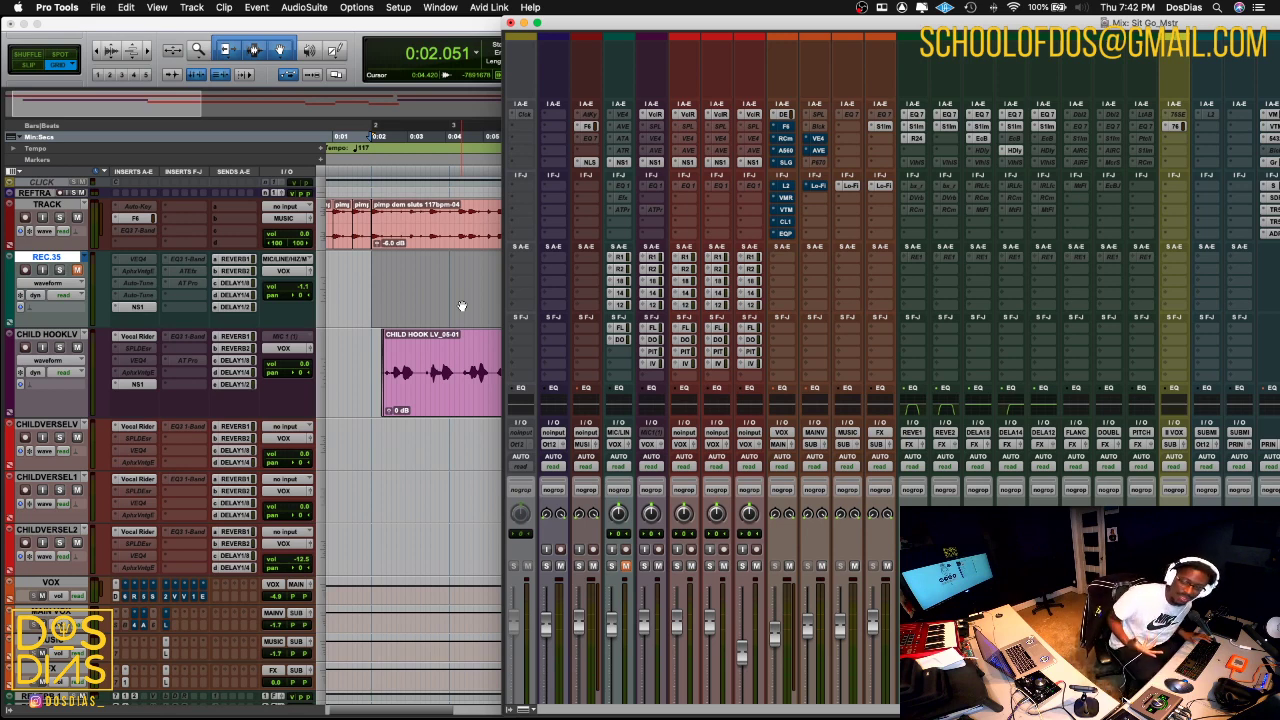
{"action": "key", "text": "space"}
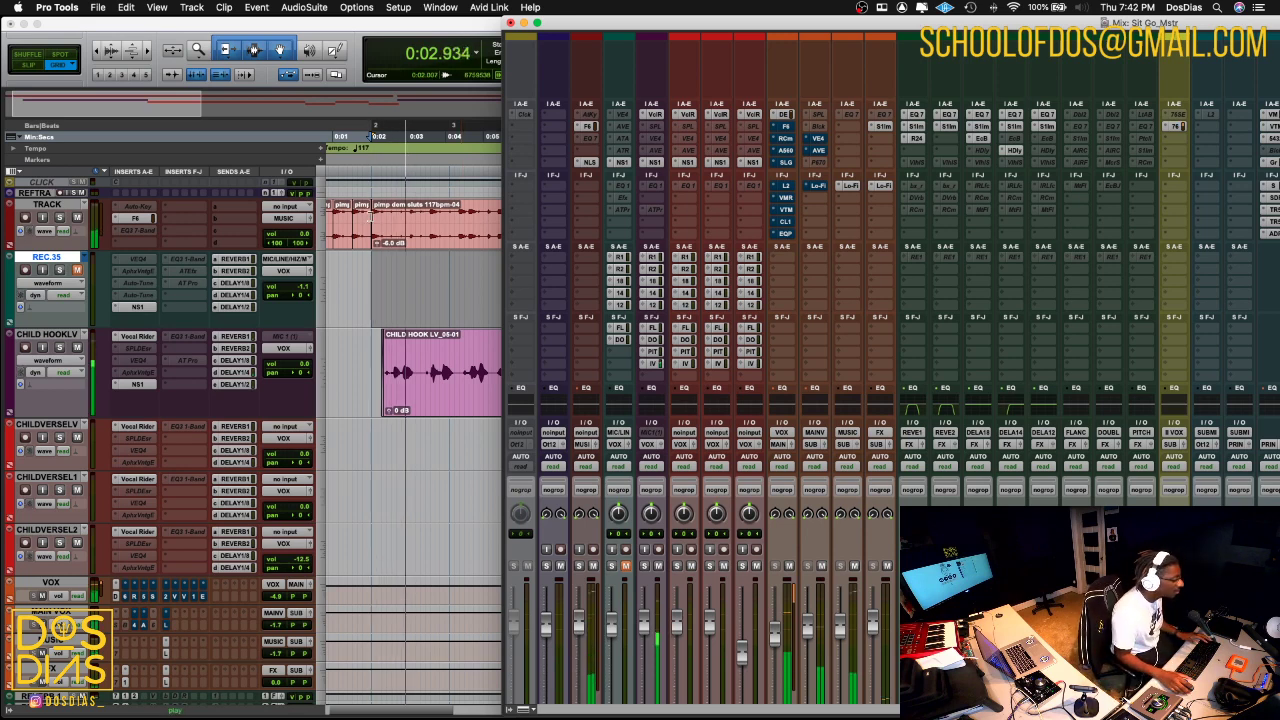
{"action": "left_click", "coordinate": [786, 128], "text": "shift+super"}
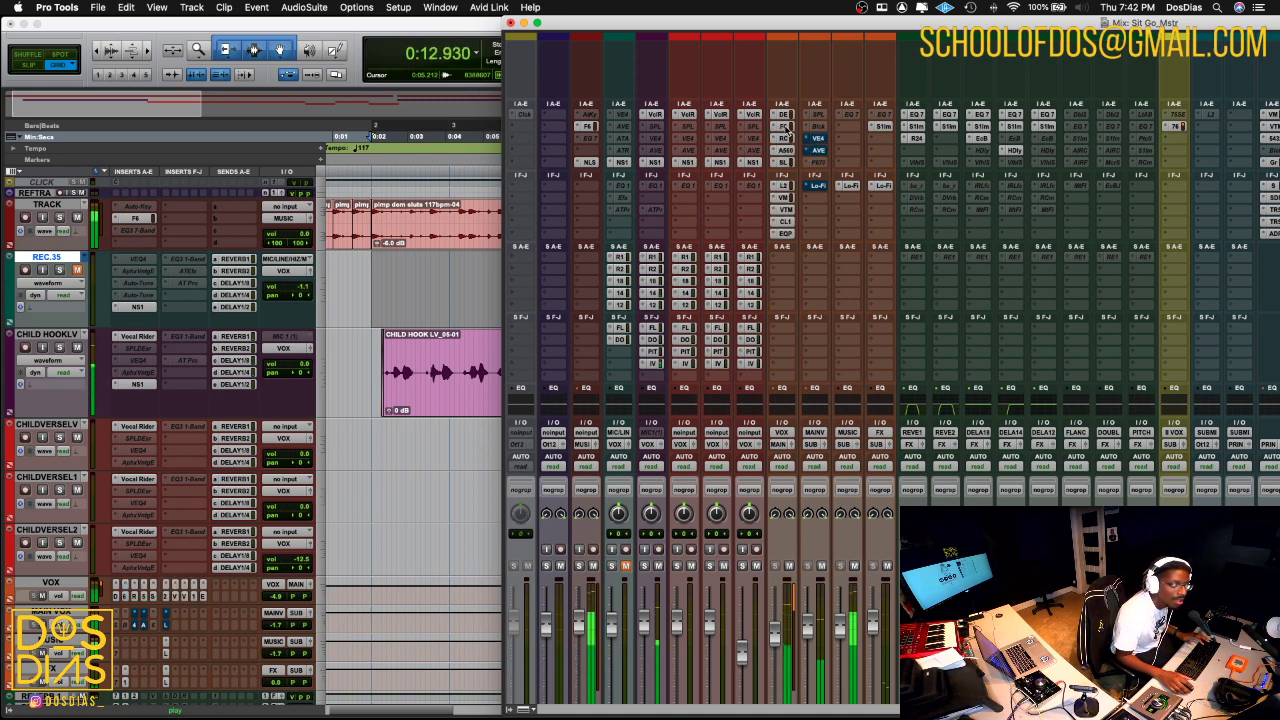
{"action": "left_click", "coordinate": [786, 128], "text": "shift+super"}
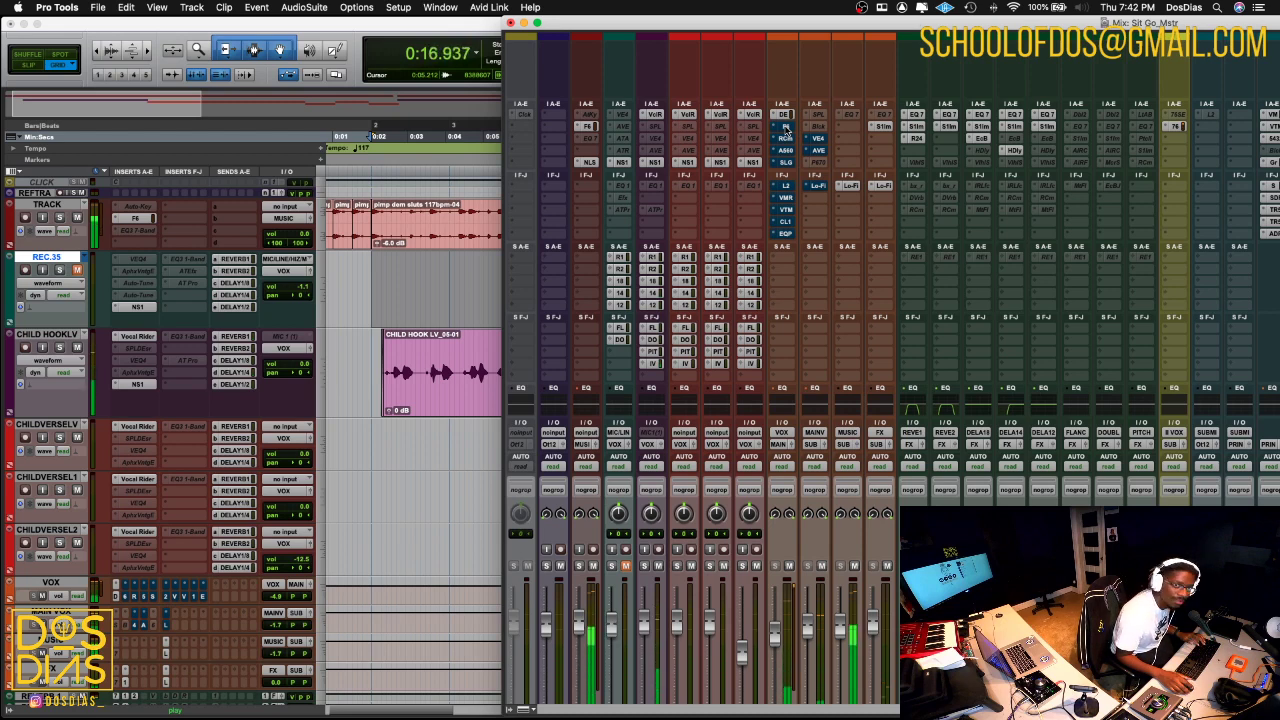
{"action": "key", "text": "space"}
{"action": "key", "text": "space"}
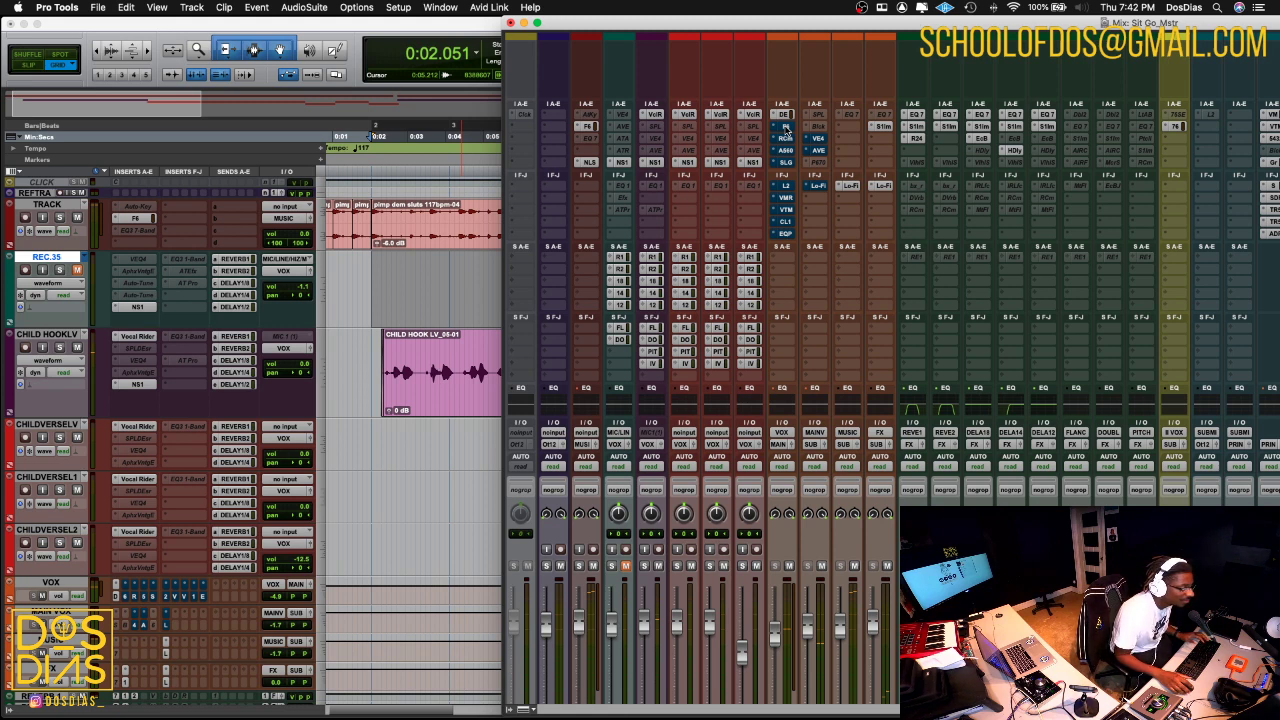
- Turn off bypass on the VOX track's F6 alone and play the hook to hear its effect
{"action": "right_click", "coordinate": [786, 128]}
{"action": "left_click", "coordinate": [788, 130]}
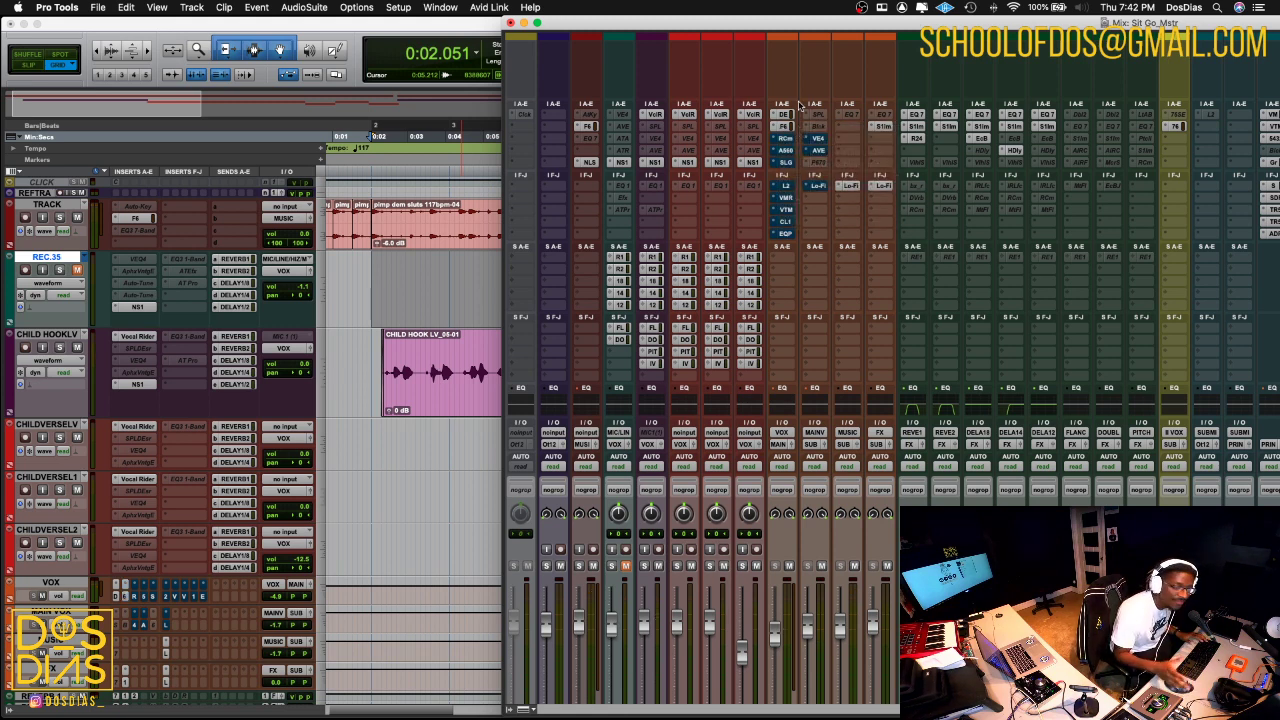
{"action": "key", "text": "space"}
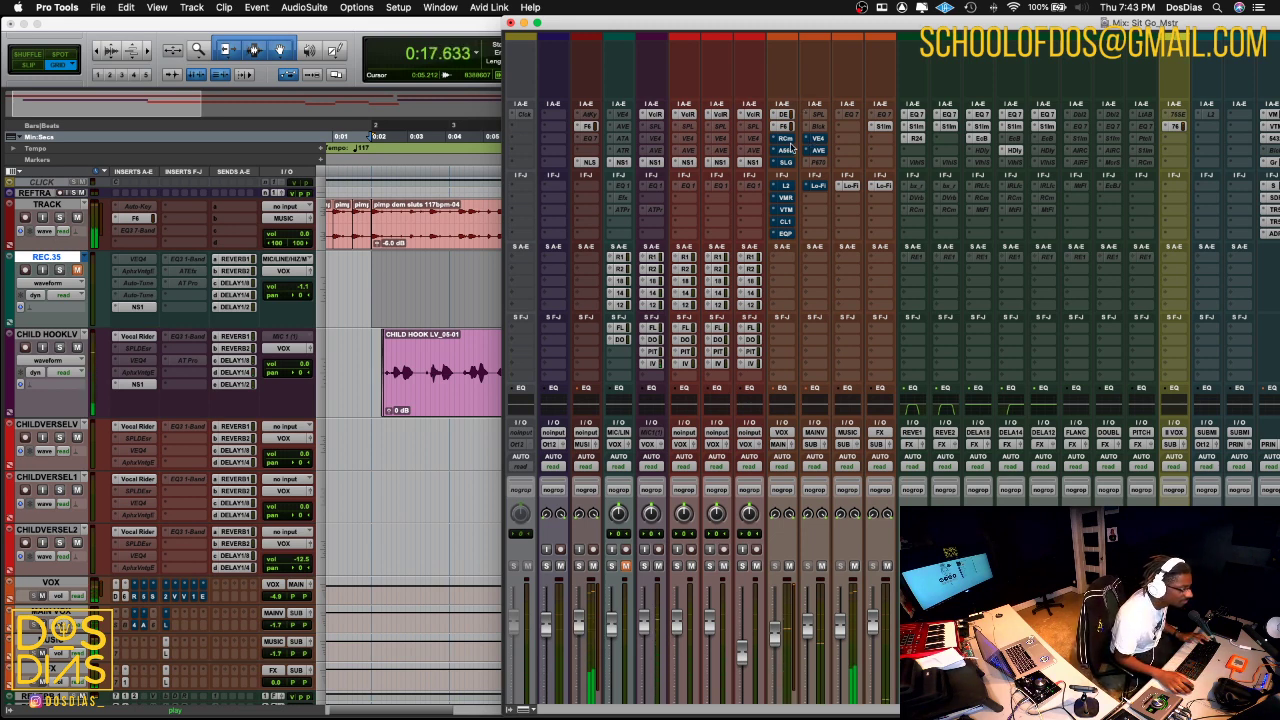
{"action": "key", "text": "space"}
- Turn off bypass on the VOX track's Renaissance Compressor and open the plug-in for review
{"action": "right_click", "coordinate": [795, 139]}
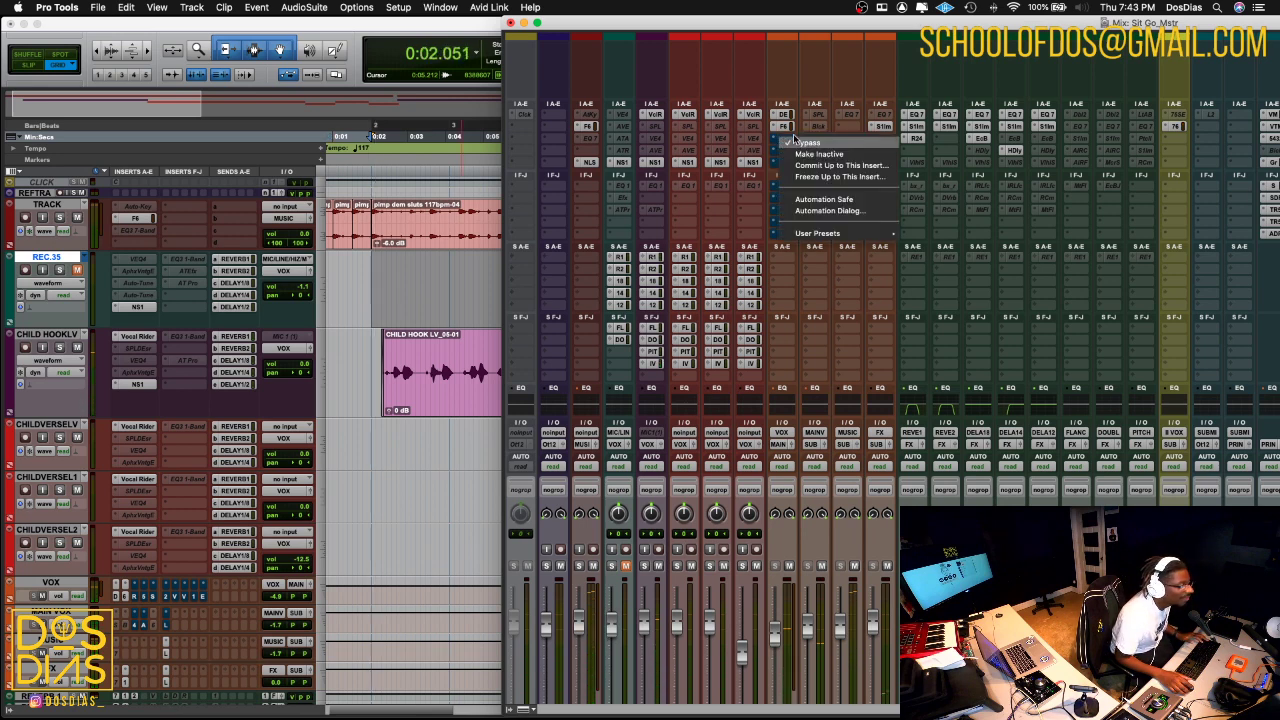
{"action": "left_click", "coordinate": [797, 143]}
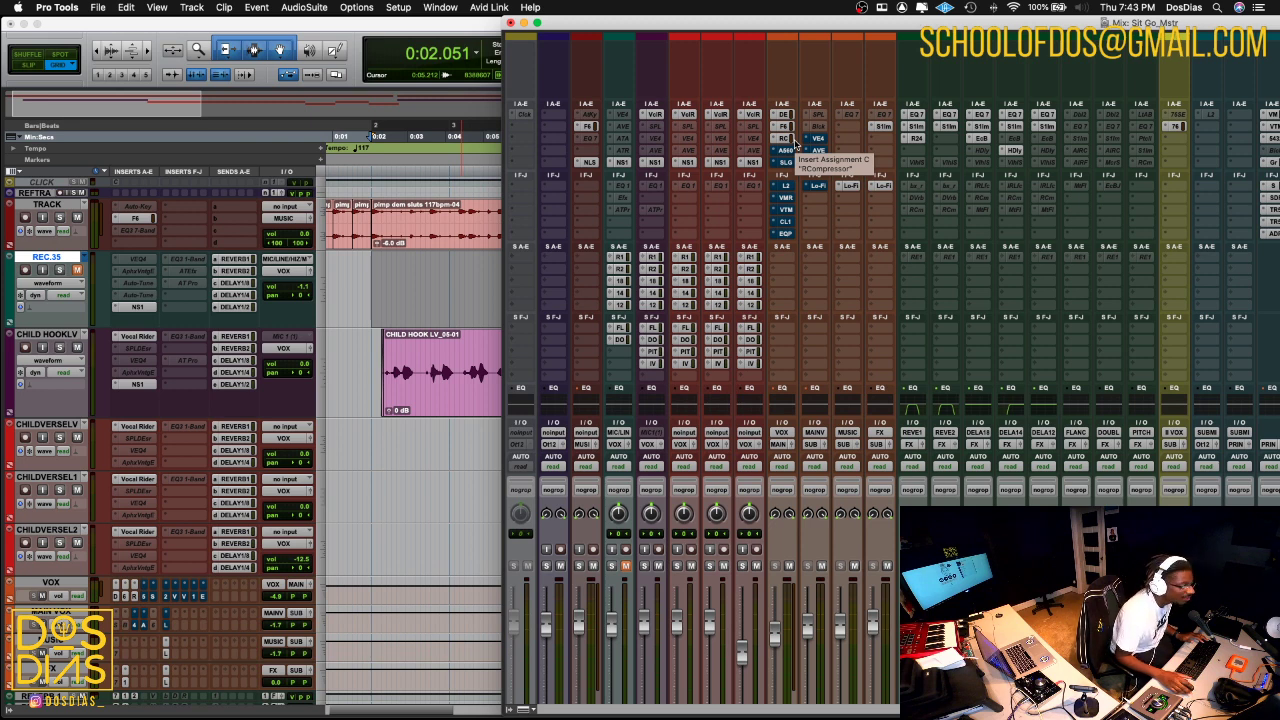
{"action": "left_click", "coordinate": [795, 143]}
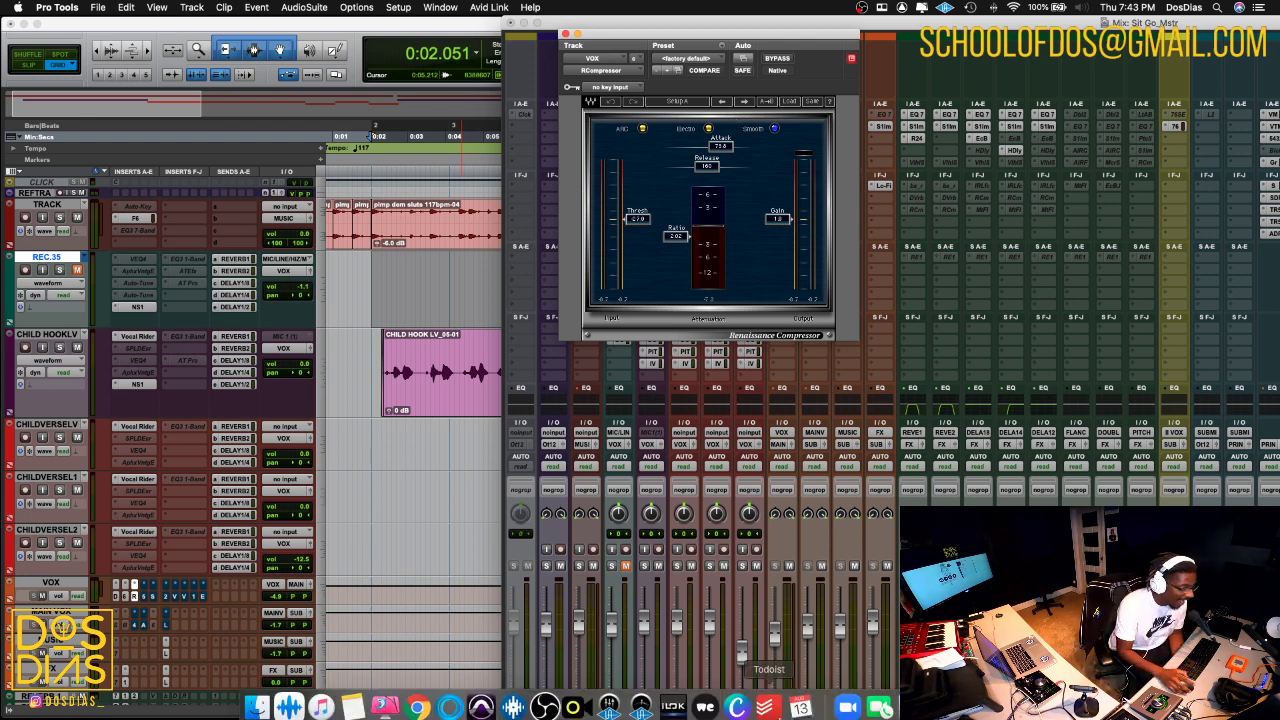
- Switch to the Console app to show the Tube-Tech CL 1B on Analog 1, close the plug-in, and hide Console
{"action": "left_click", "coordinate": [606, 704]}
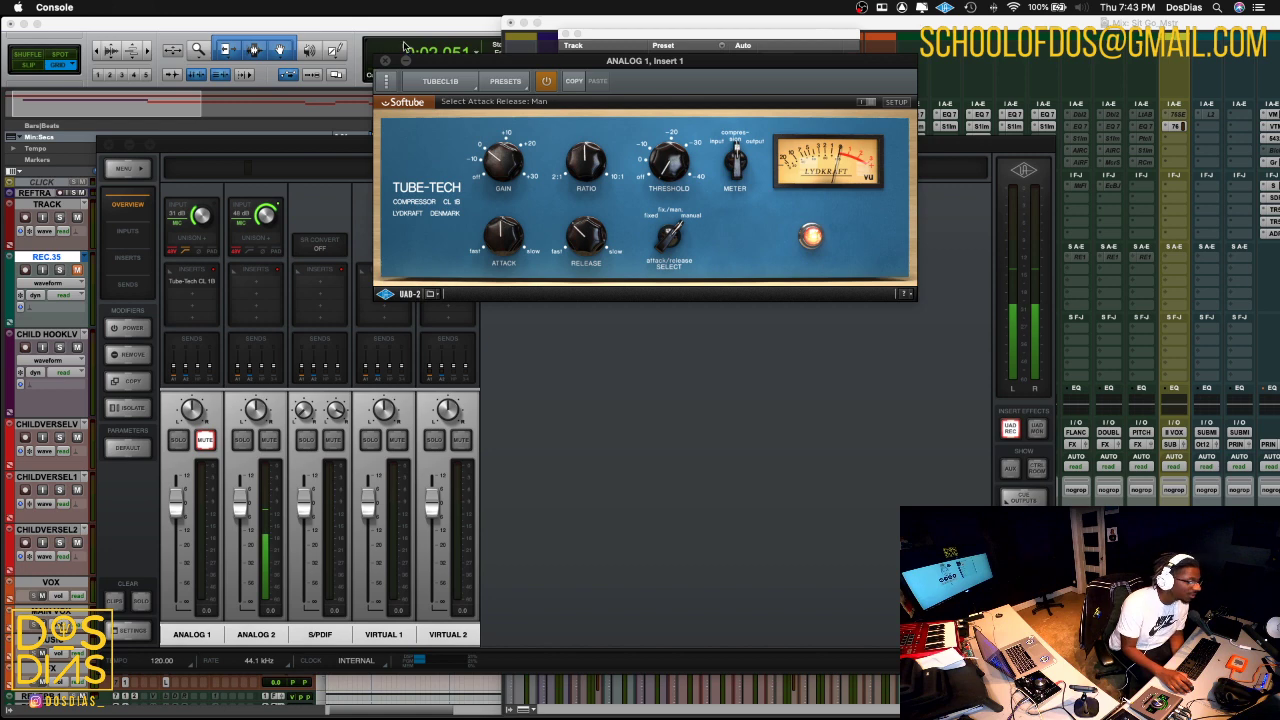
{"action": "left_click", "coordinate": [382, 62]}
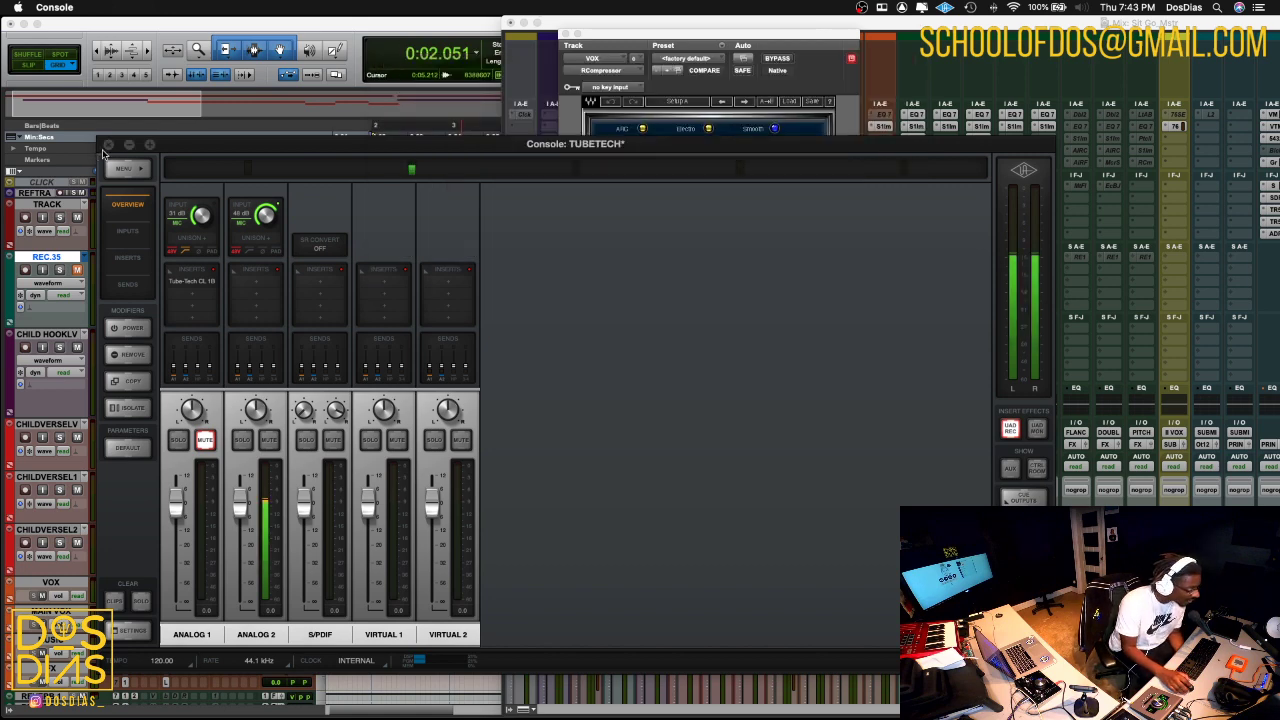
{"action": "key", "text": "super+h"}
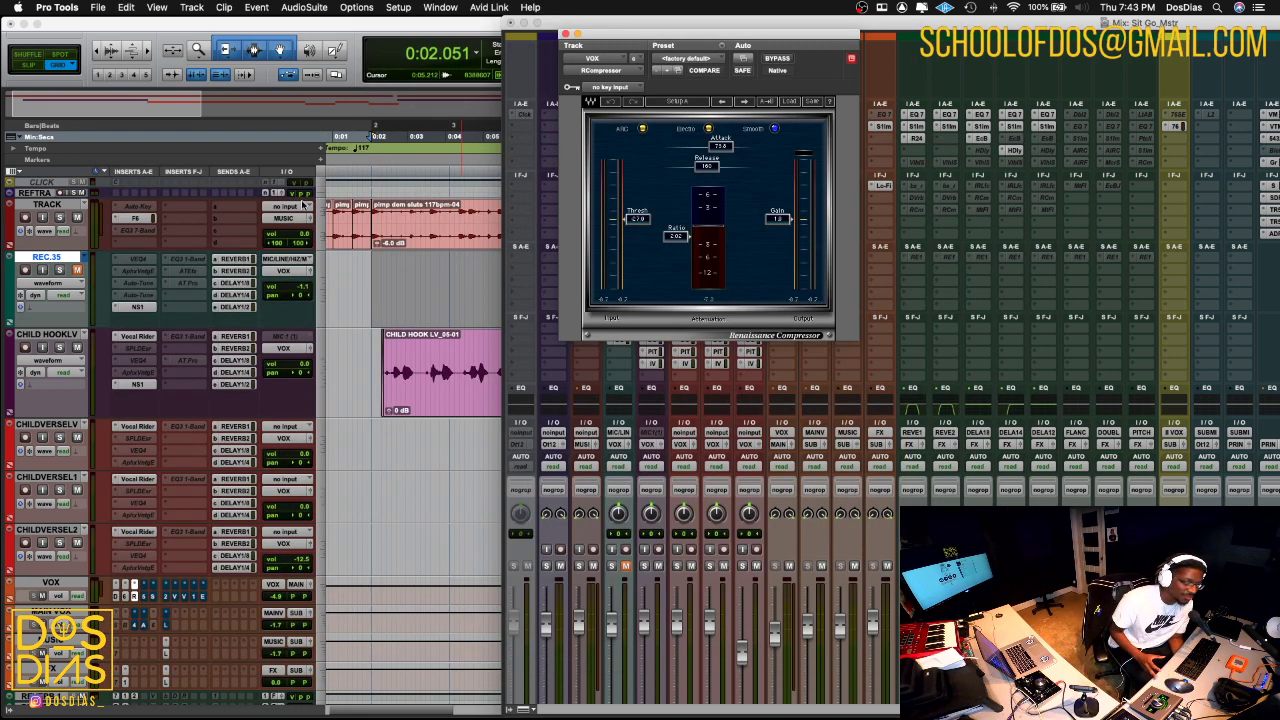
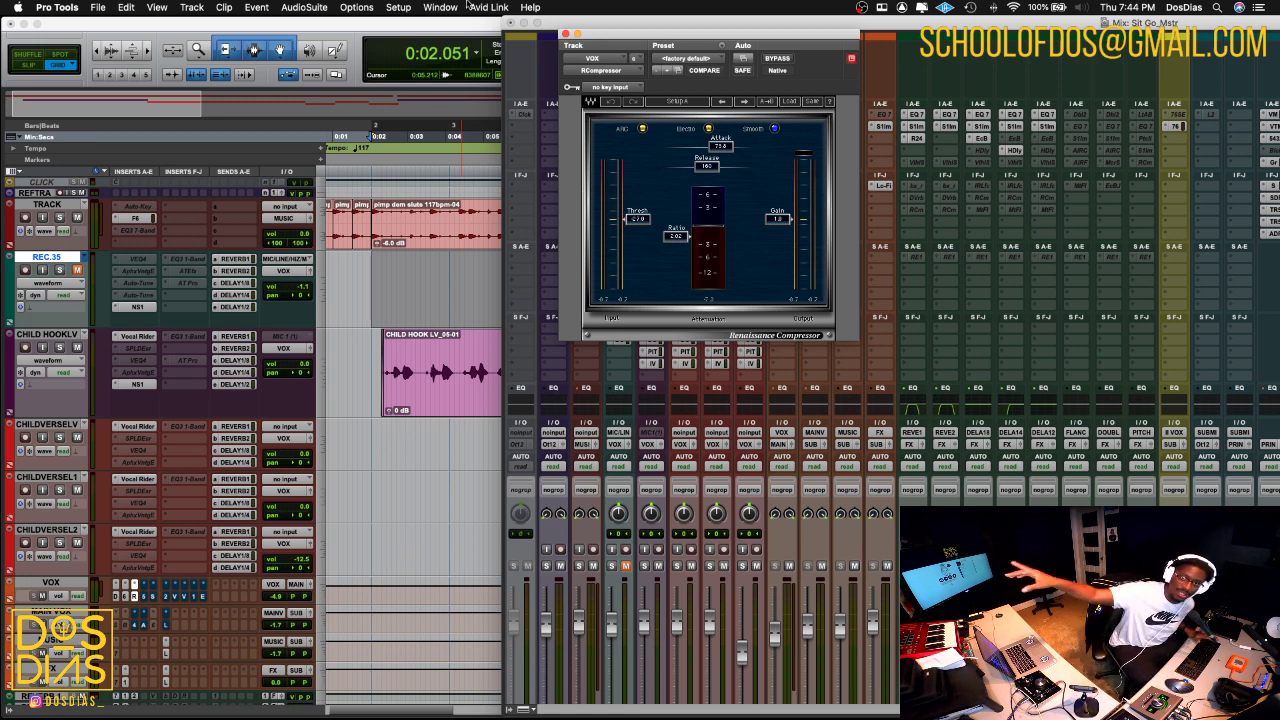
- Close the Renaissance Compressor and play the hook, comparing the VOX track with the compressor bypassed and active, leaving it active
{"action": "key", "text": "space"}
{"action": "key", "text": "space"}
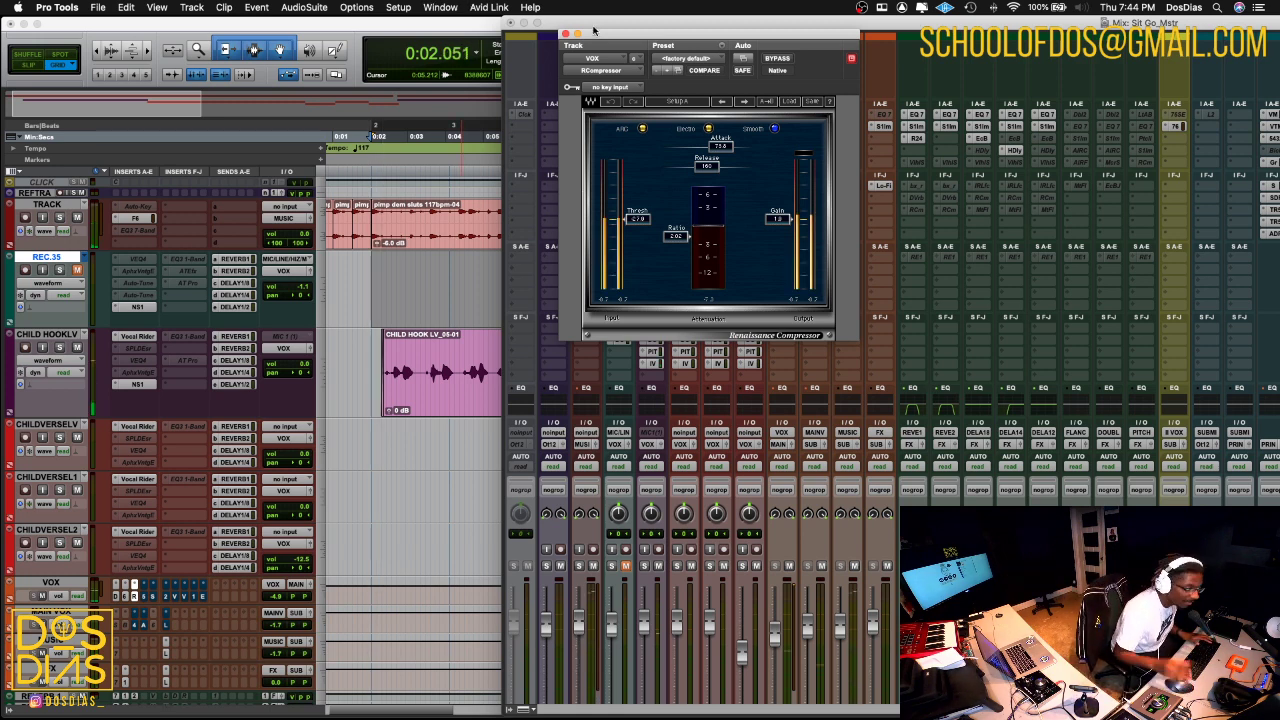
{"action": "key", "text": "space"}
{"action": "left_click", "coordinate": [565, 33]}
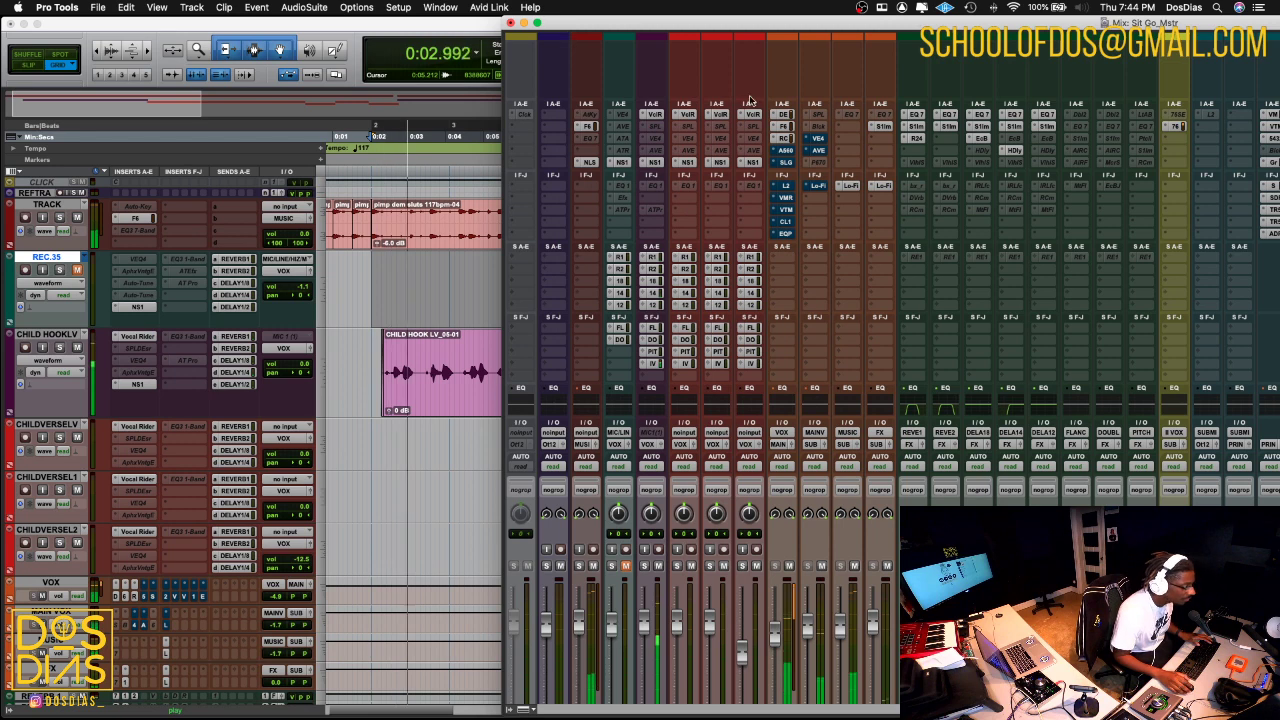
{"action": "right_click", "coordinate": [786, 143]}
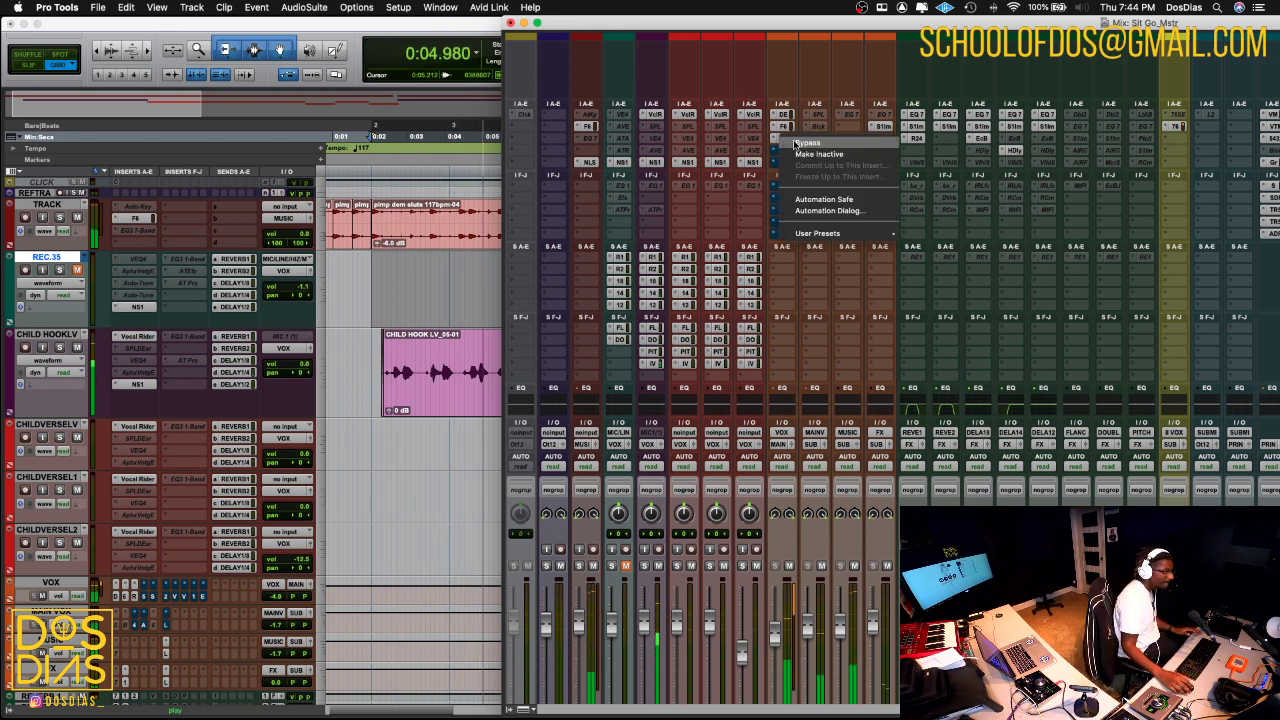
{"action": "left_click", "coordinate": [795, 143]}
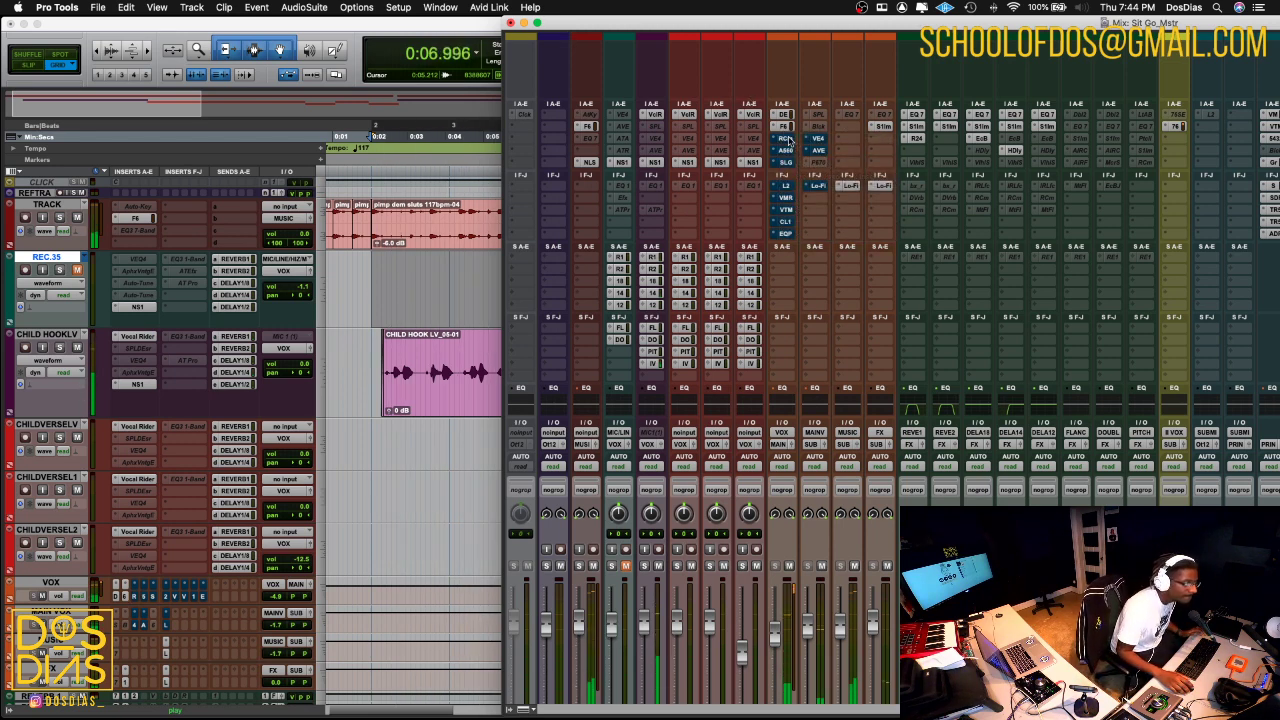
{"action": "right_click", "coordinate": [789, 141]}
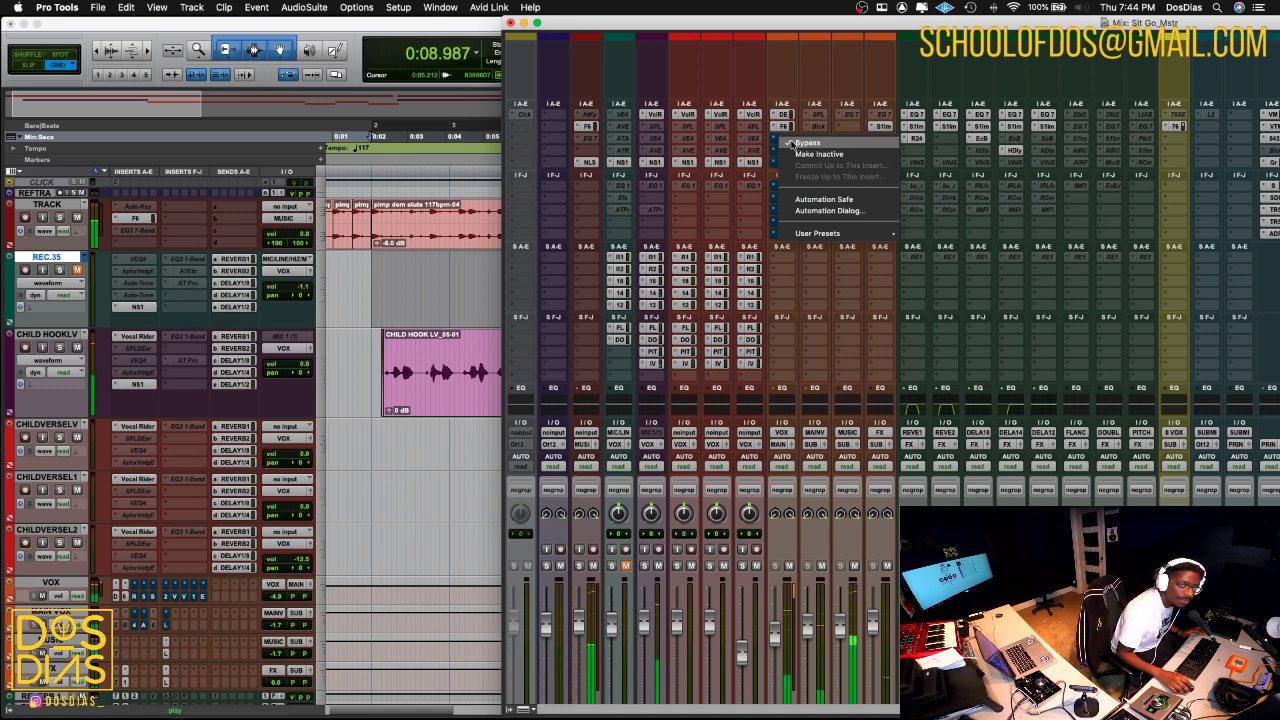
{"action": "left_click", "coordinate": [793, 143]}
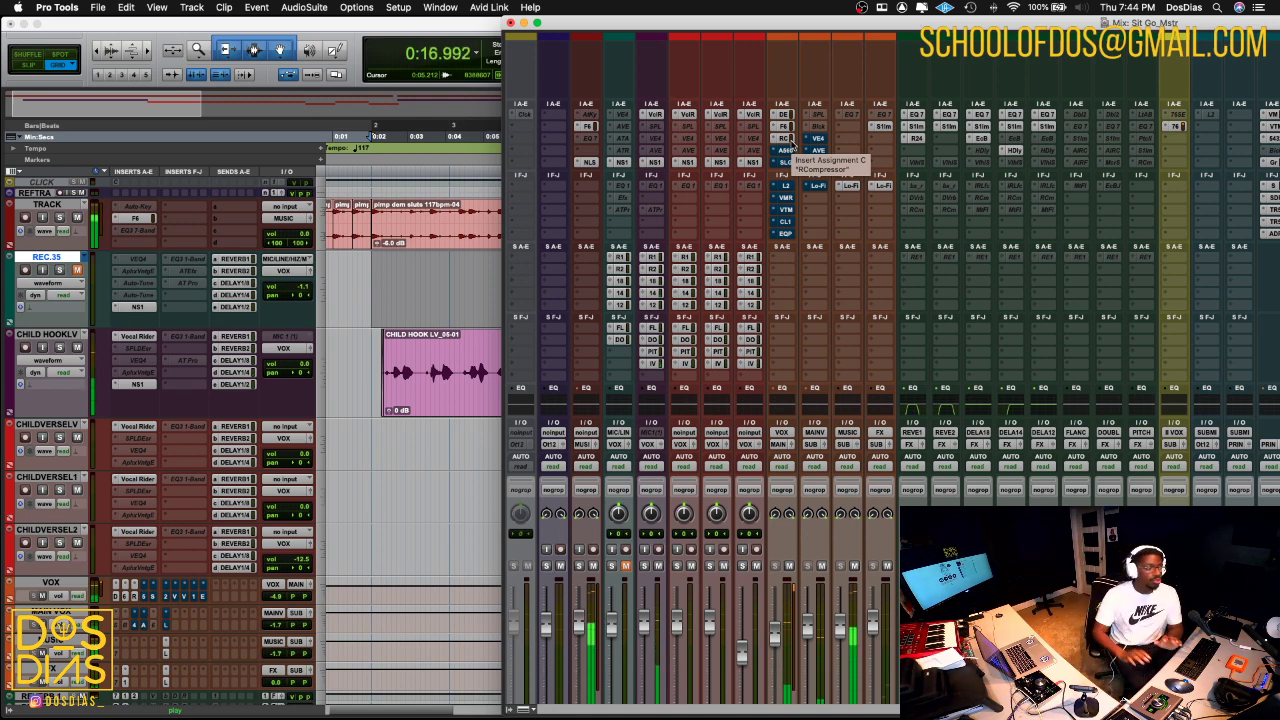
{"action": "key", "text": "space"}
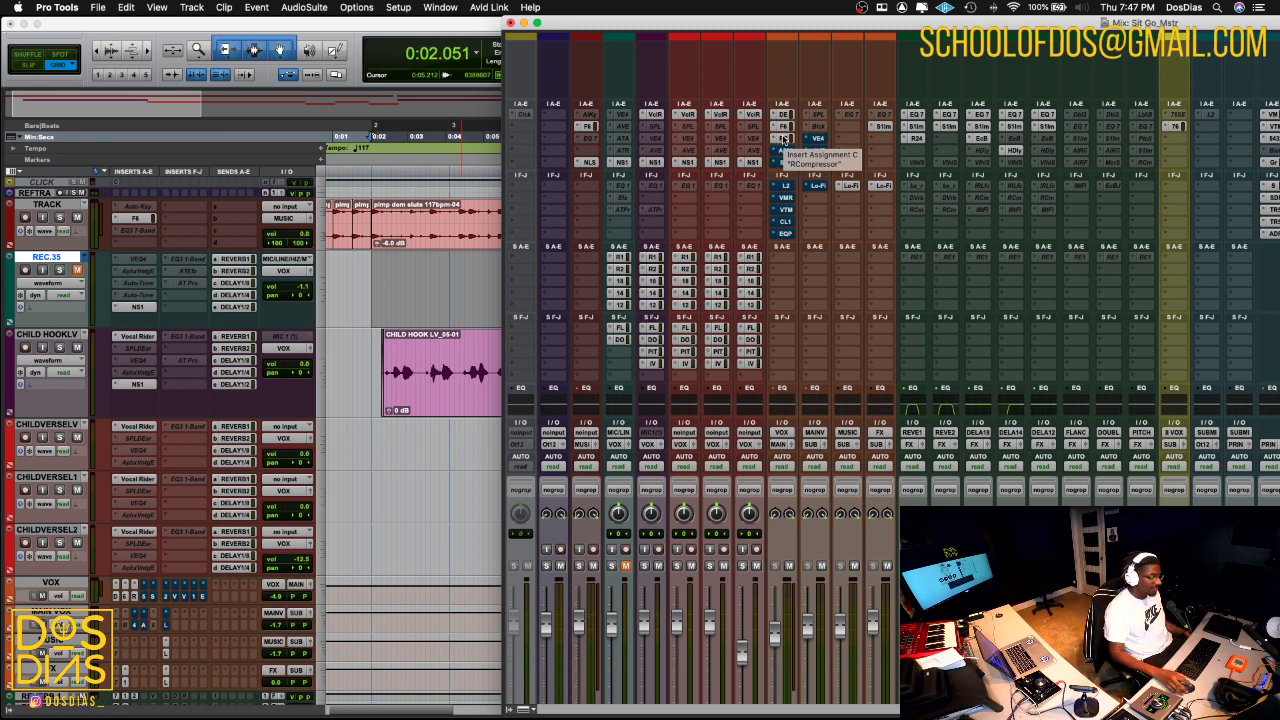
- Review the VOX track's F6 equalizer curve, close it, and reopen the Renaissance Compressor
{"action": "left_click", "coordinate": [784, 127]}
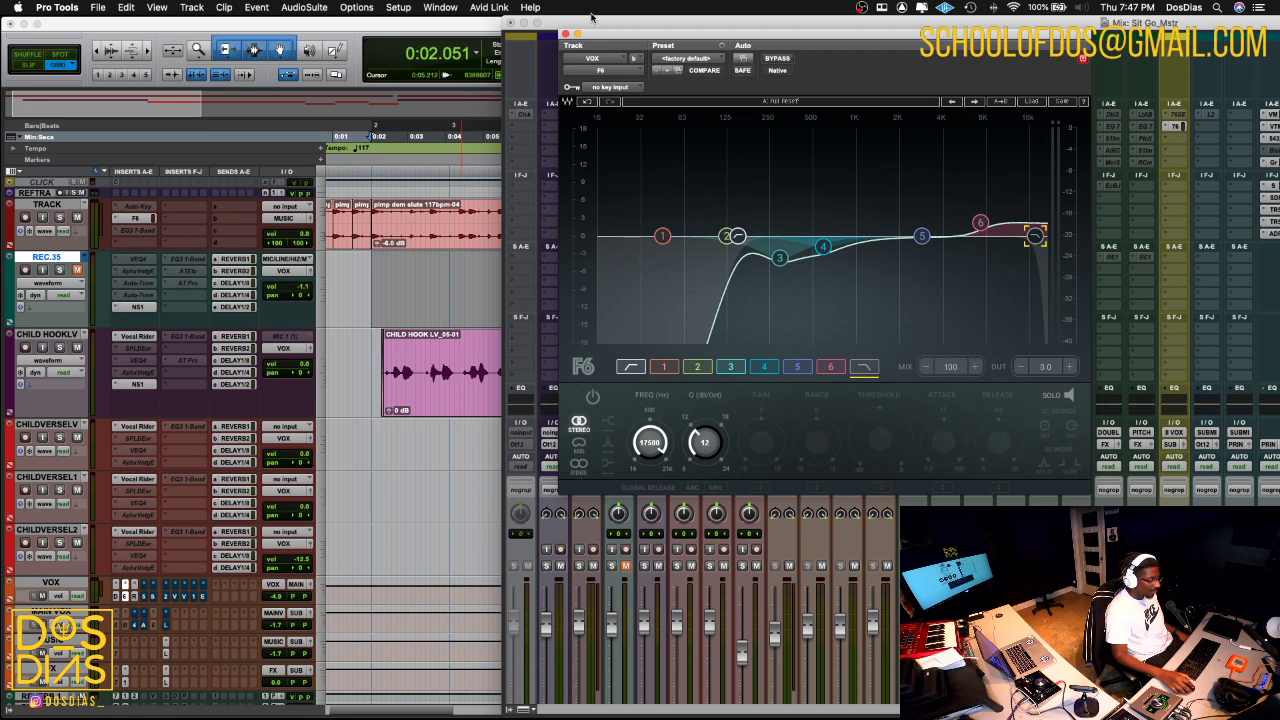
{"action": "left_click", "coordinate": [566, 34]}
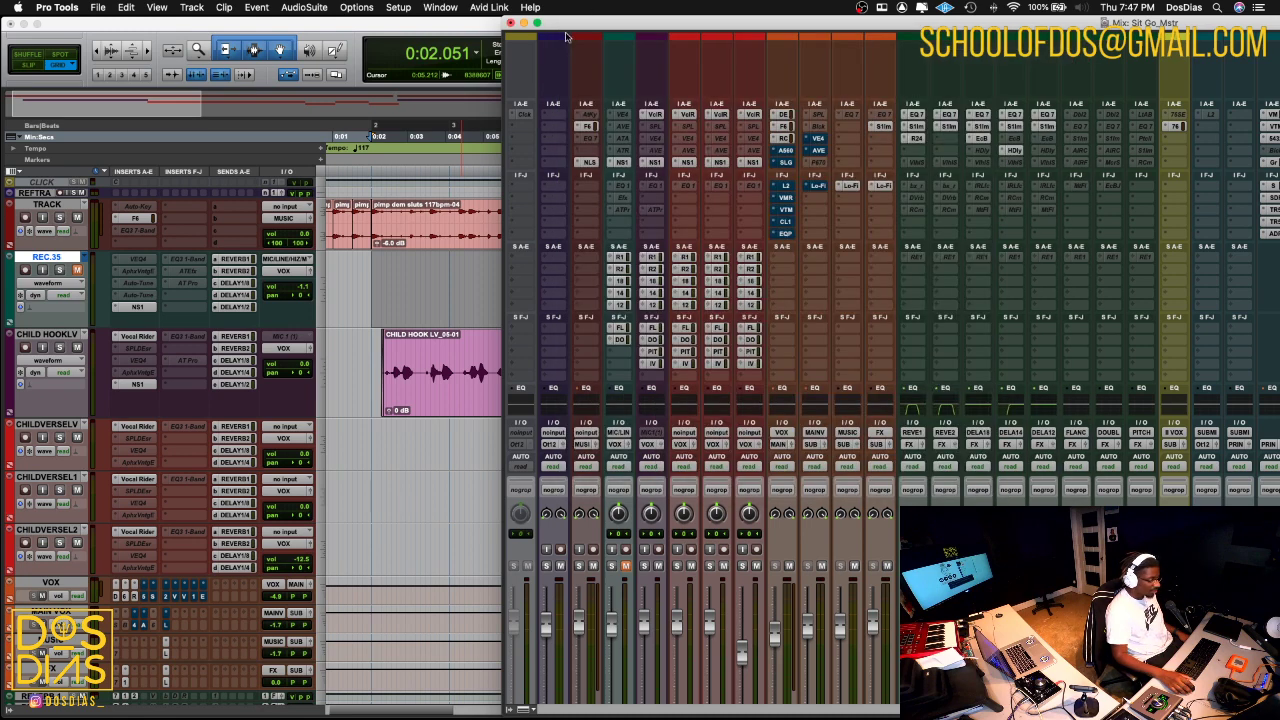
{"action": "left_click", "coordinate": [789, 139]}
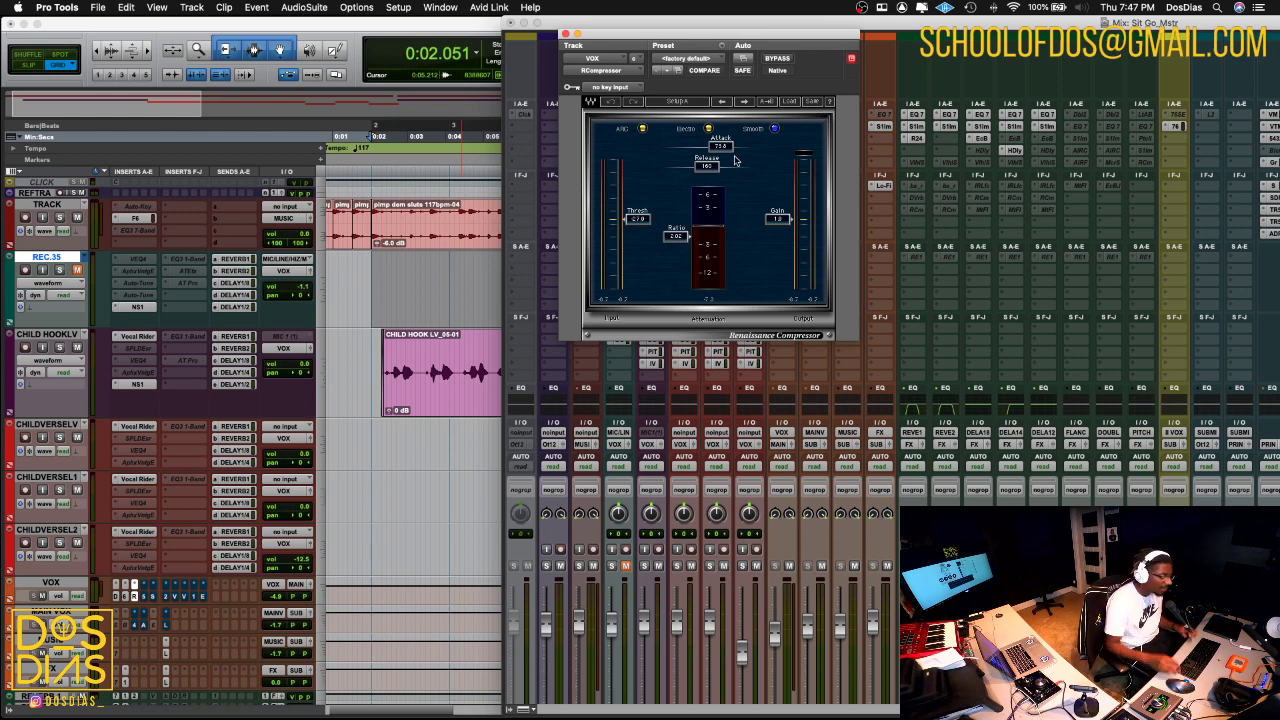
- Mute the TRACK beat in the Edit window and compare the hook vocal with the Renaissance Compressor active and bypassed during playback
{"action": "key", "text": "super+equal"}
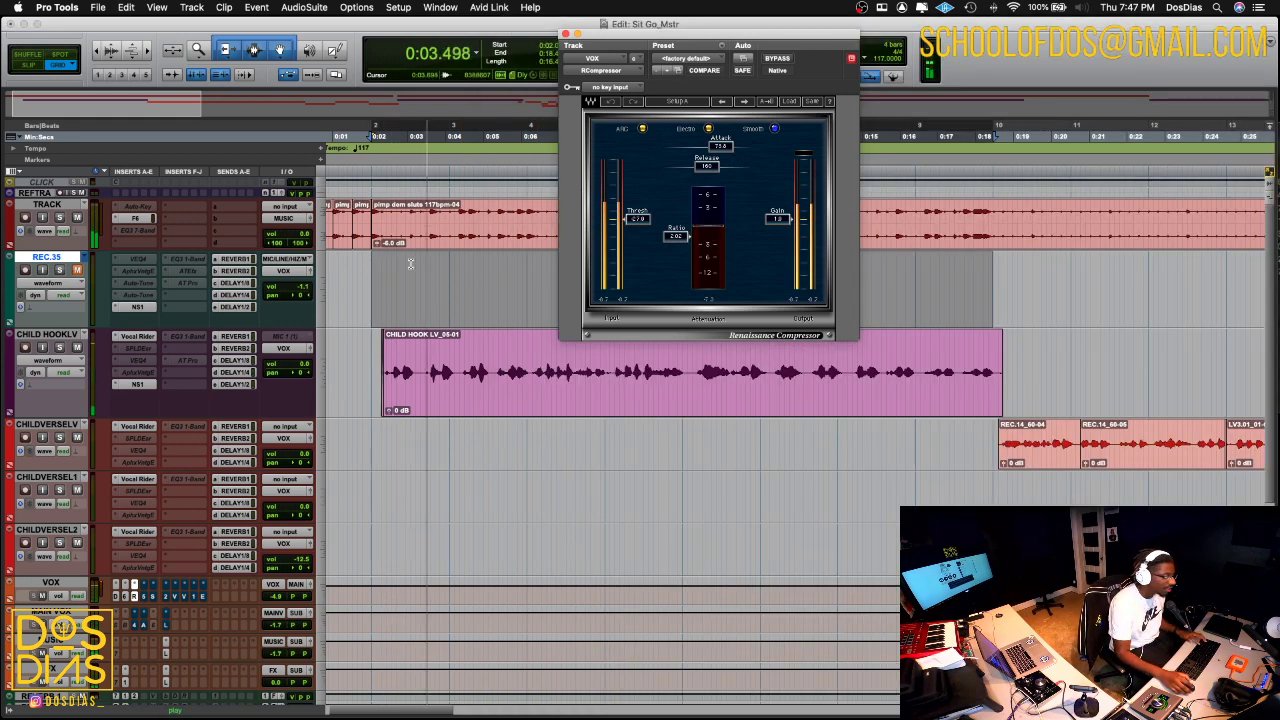
{"action": "key", "text": "space"}
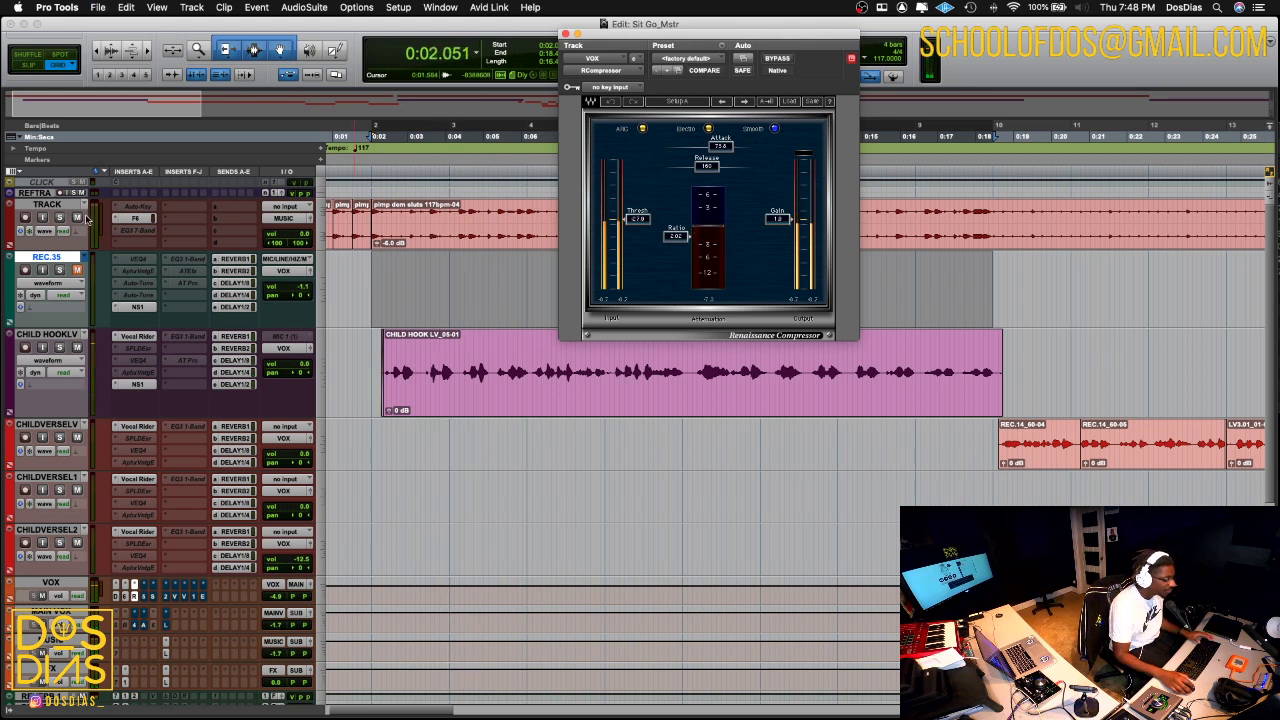
{"action": "key", "text": "space"}
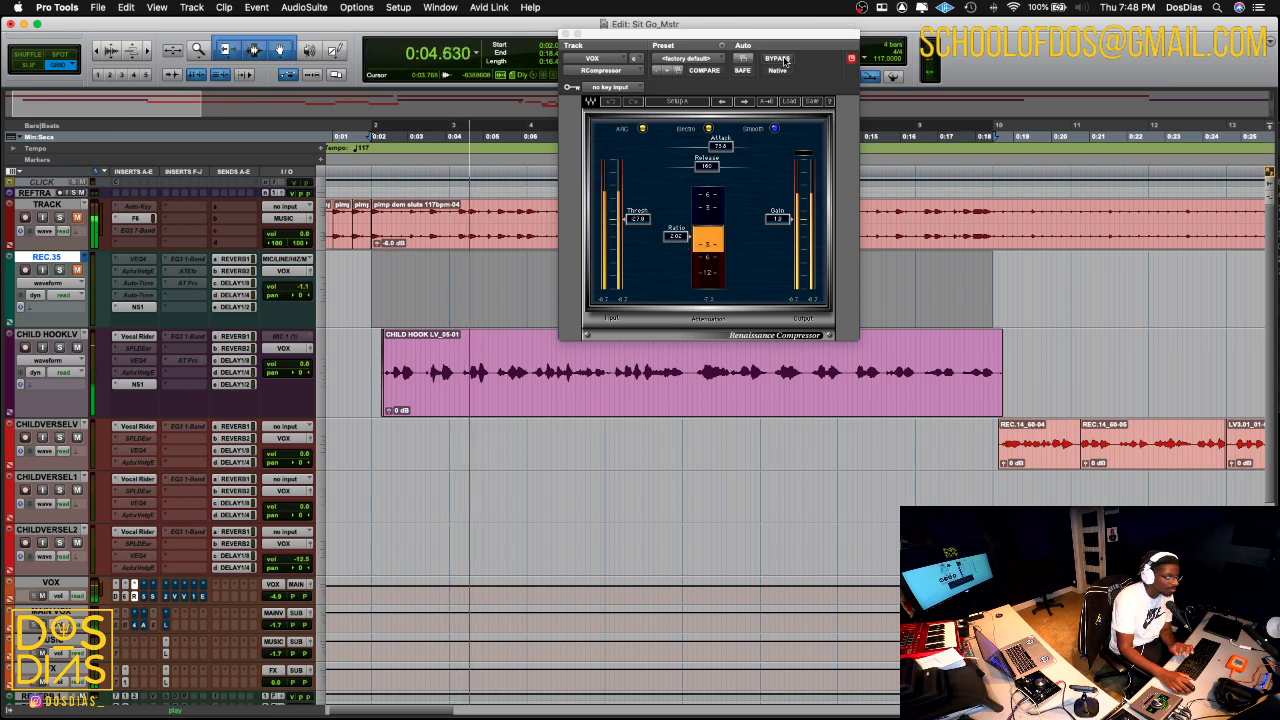
{"action": "left_click", "coordinate": [785, 60]}
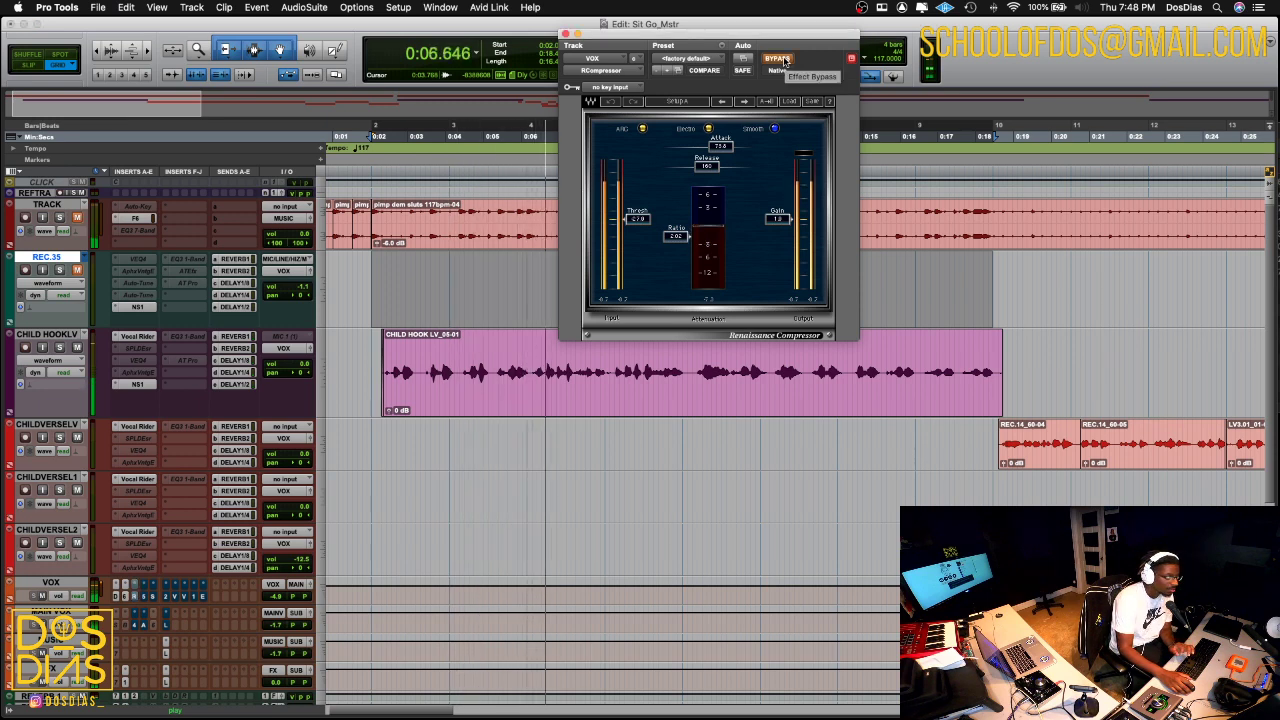
{"action": "left_click", "coordinate": [785, 60]}
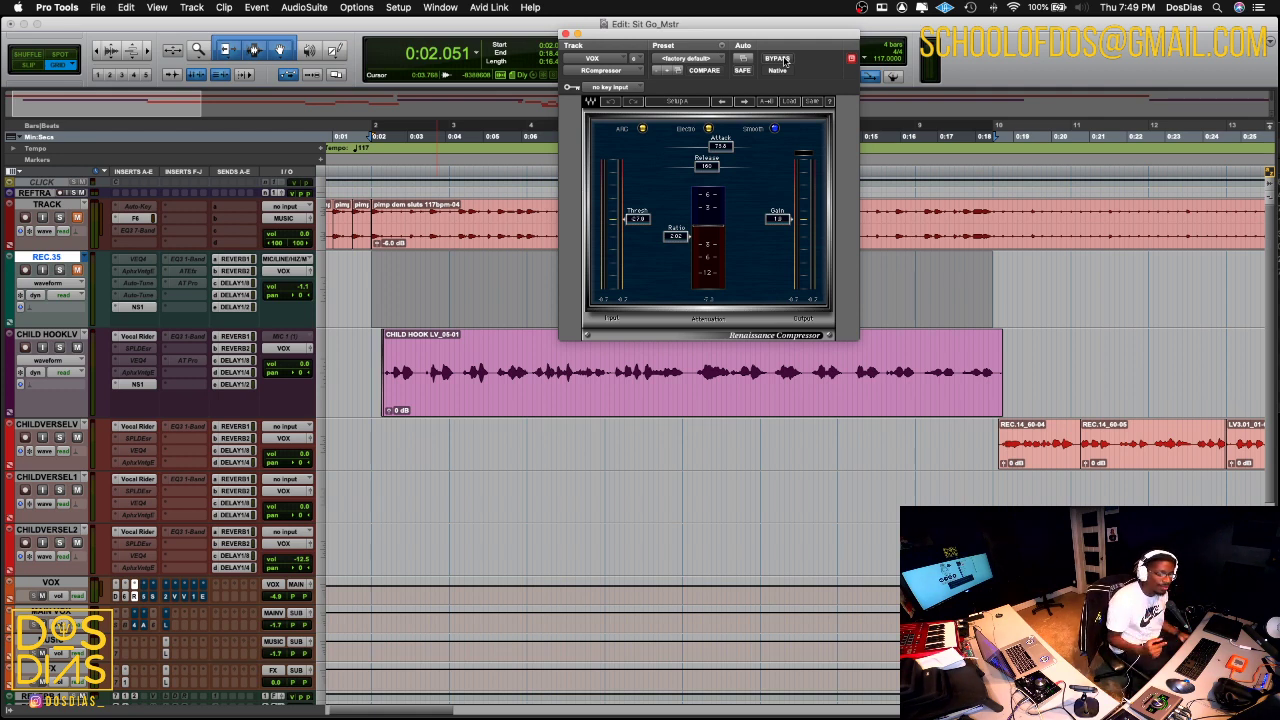
- Return to the Mix window, turn off bypass on the VOX track's API-560, and review it and the SSL G-Channel
{"action": "key", "text": "super+equal"}
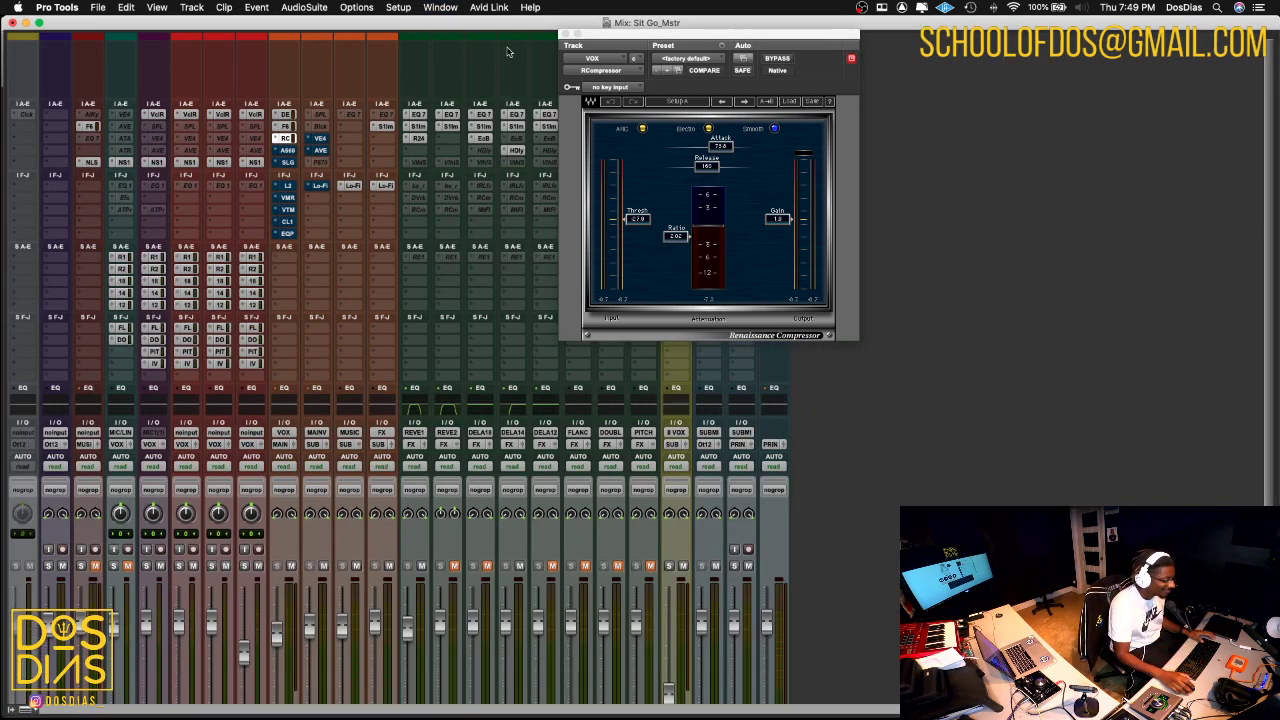
{"action": "right_click", "coordinate": [284, 151]}
{"action": "left_click", "coordinate": [285, 151]}
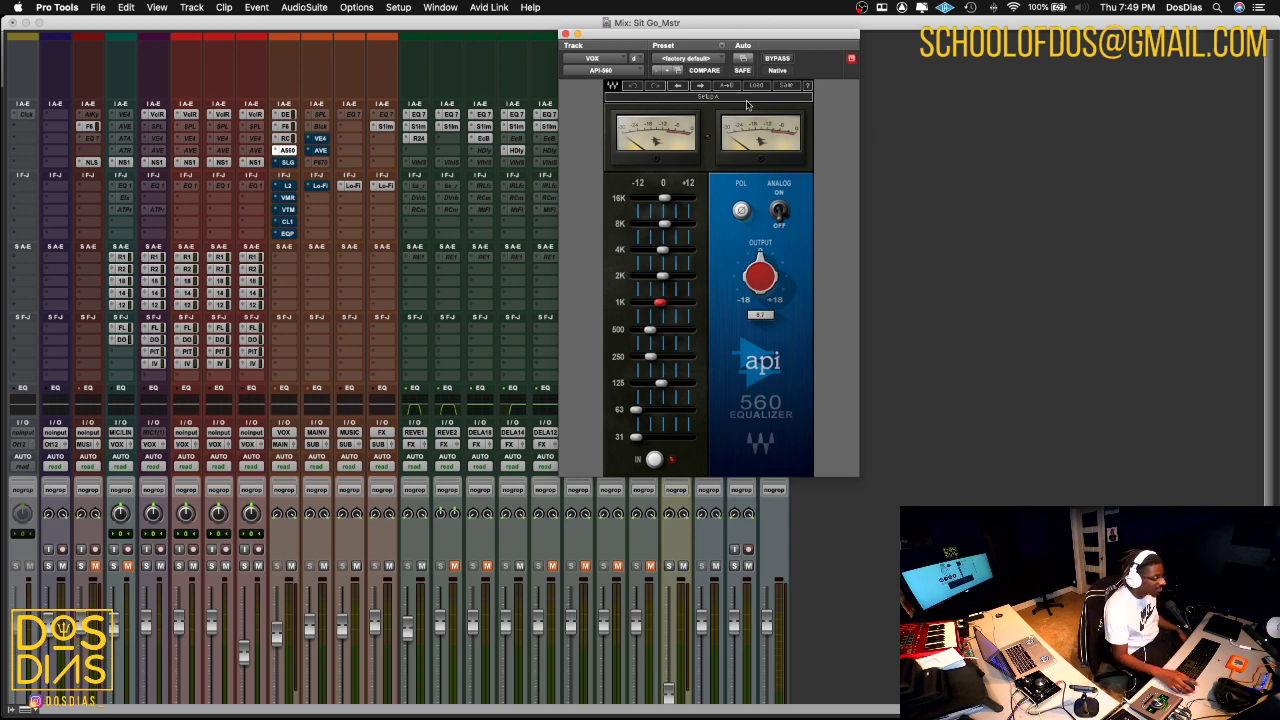
{"action": "left_click", "coordinate": [287, 163]}
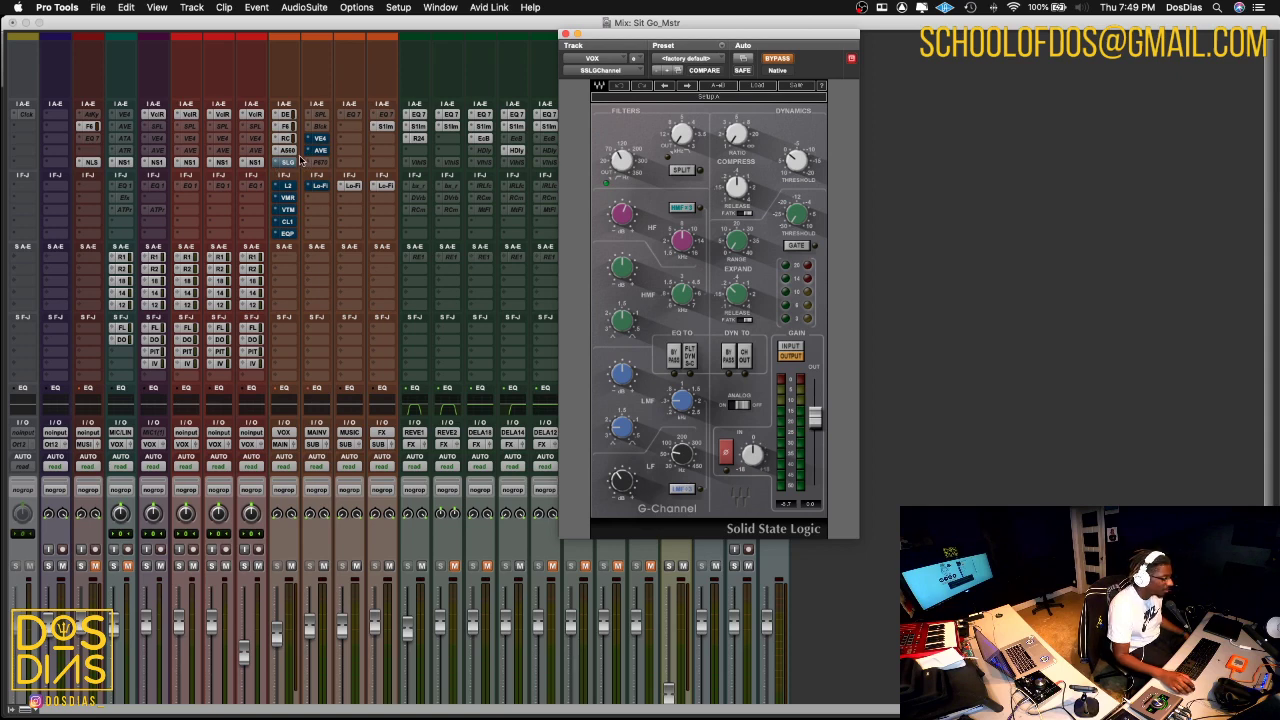
- Reopen the VOX track's API-560 equalizer, move its window aside, and compare the vocal with it bypassed and active during playback
{"action": "left_click", "coordinate": [288, 151]}
{"action": "left_click", "coordinate": [288, 163]}
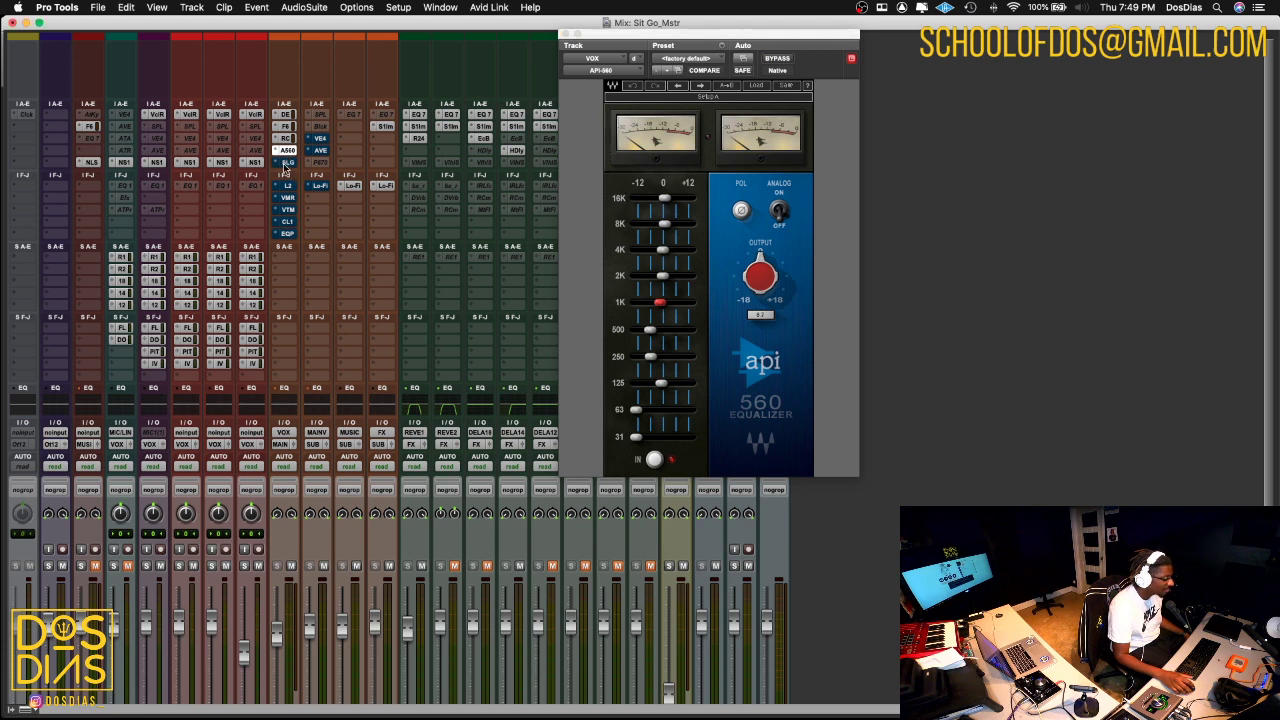
{"action": "left_click", "coordinate": [288, 150]}
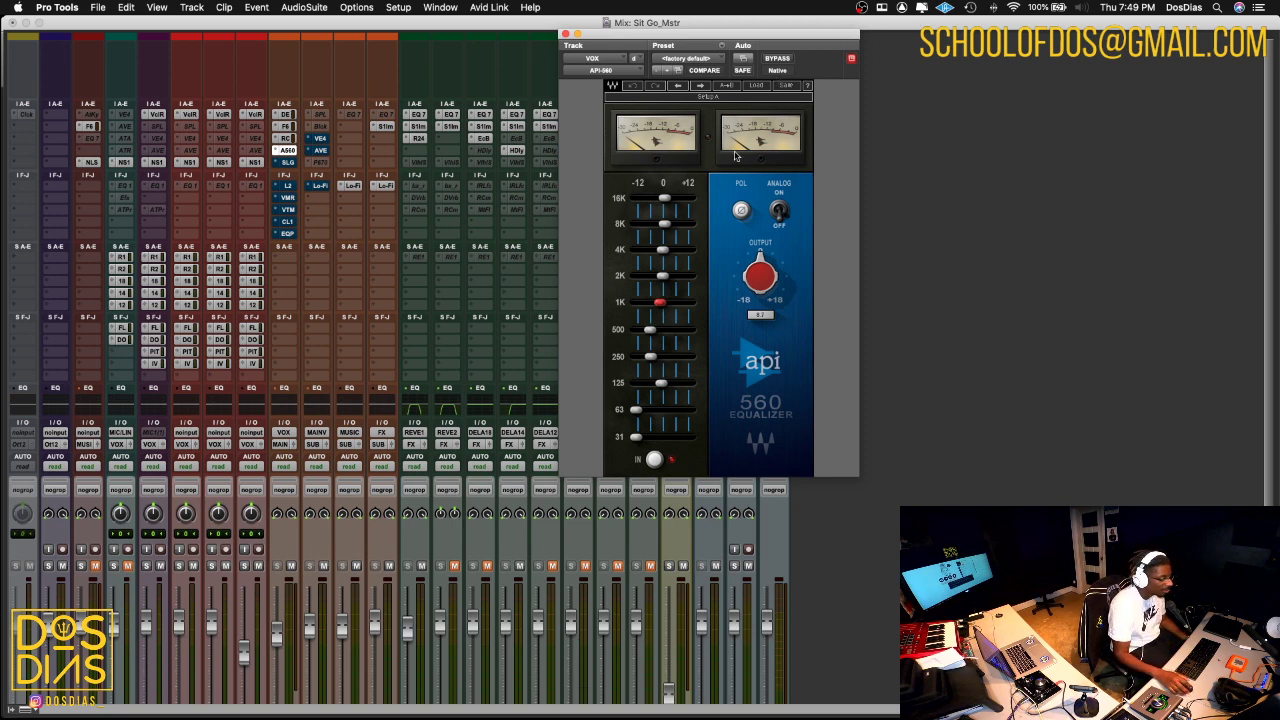
{"action": "left_click", "coordinate": [735, 33]}
{"action": "left_click_drag", "start_coordinate": [735, 31], "coordinate": [953, 19]}
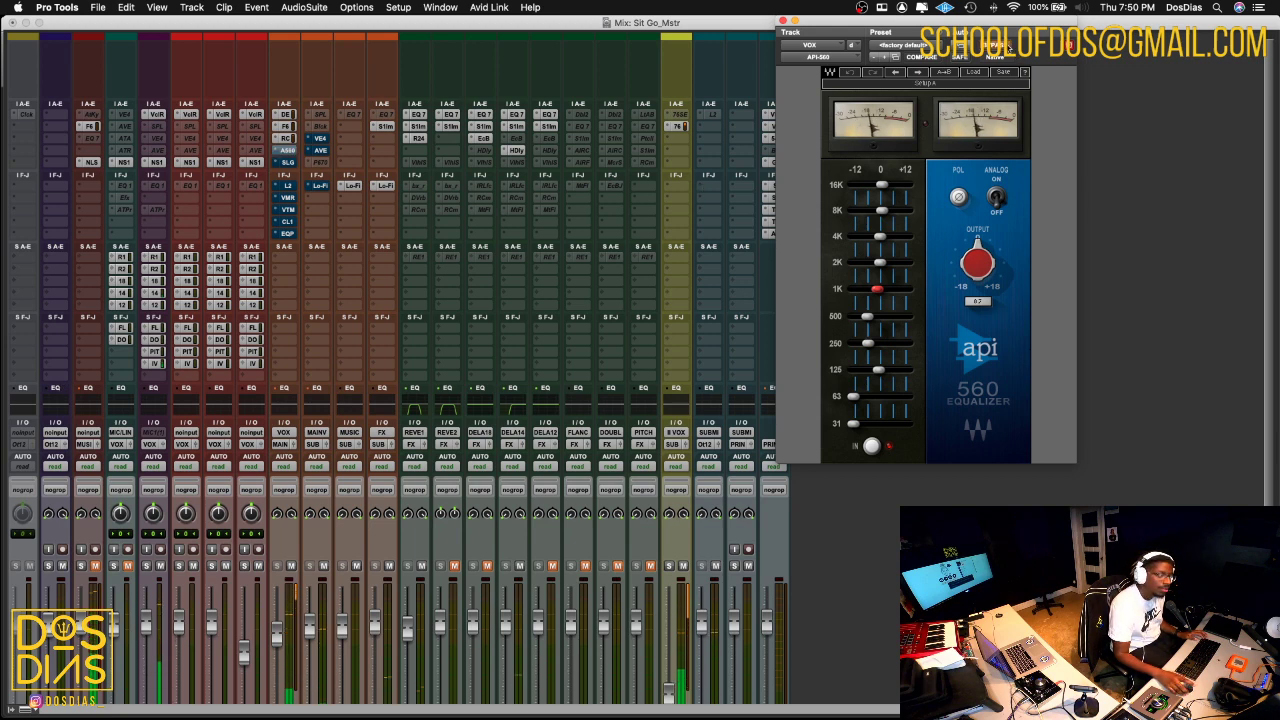
{"action": "left_click", "coordinate": [1008, 48]}
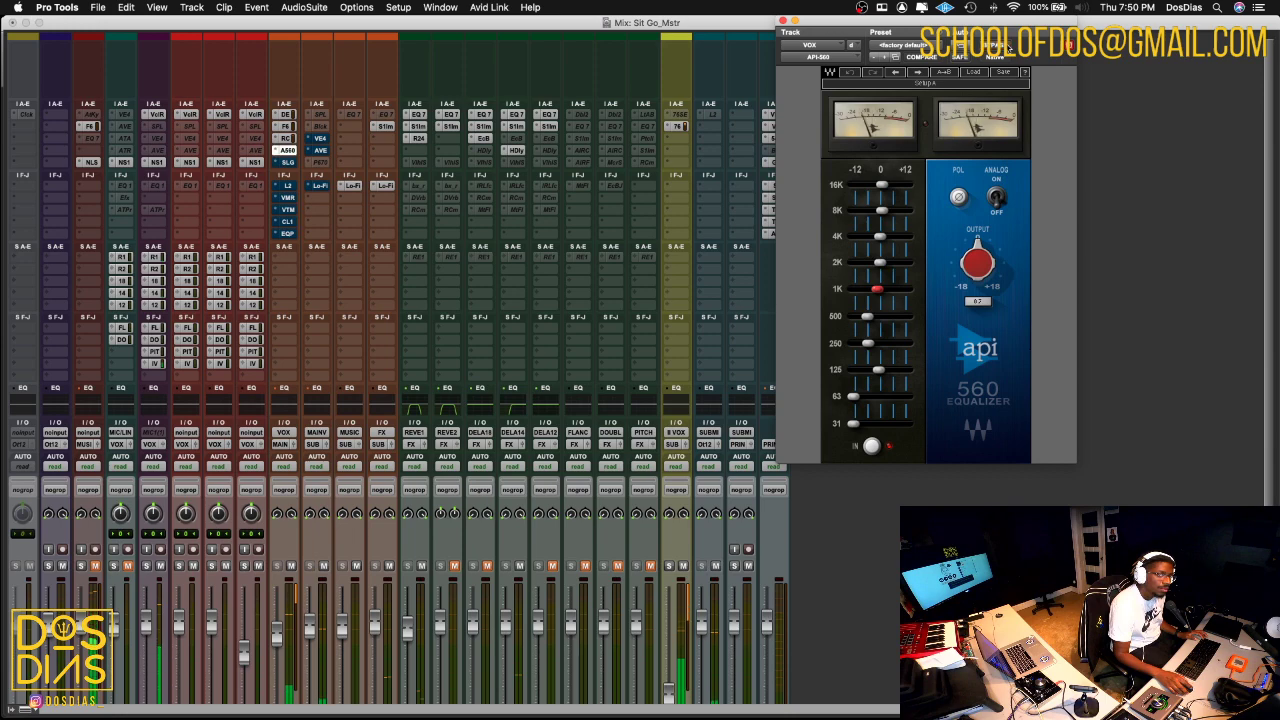
{"action": "scroll", "coordinate": [357, 431], "scroll_direction": "down", "scroll_amount": 5}
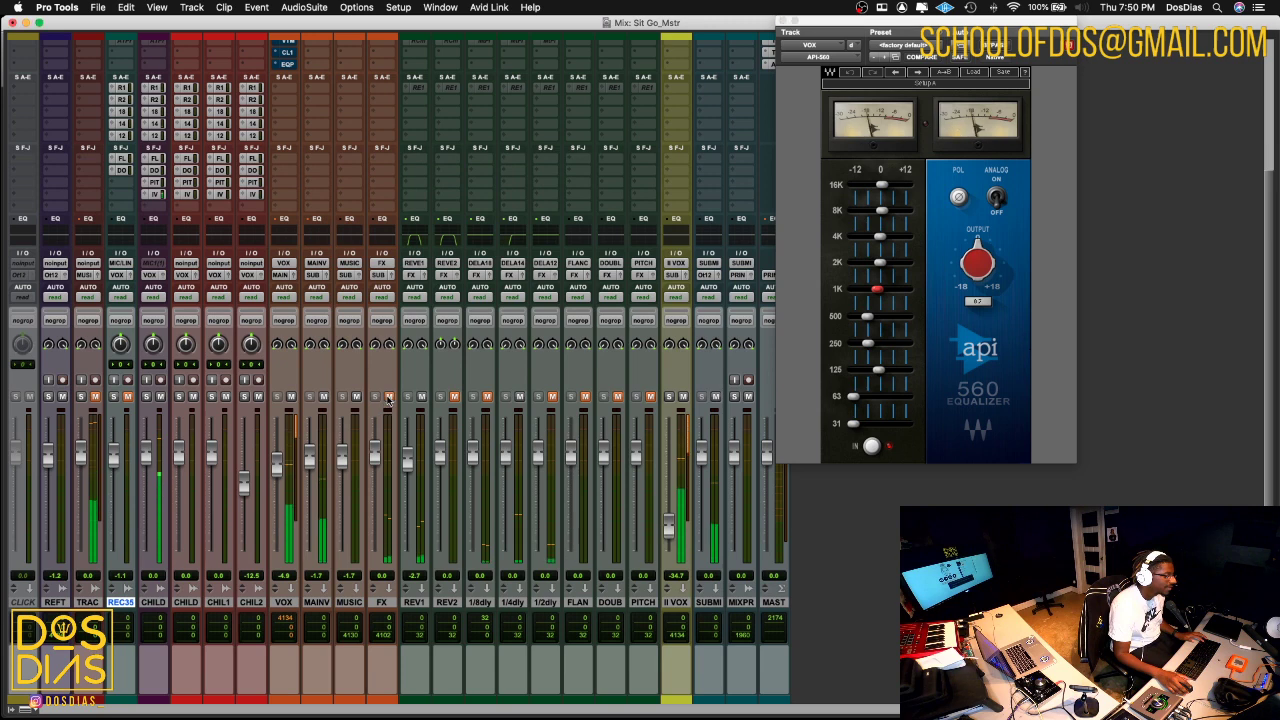
{"action": "scroll", "coordinate": [484, 433], "scroll_direction": "up", "scroll_amount": 4}
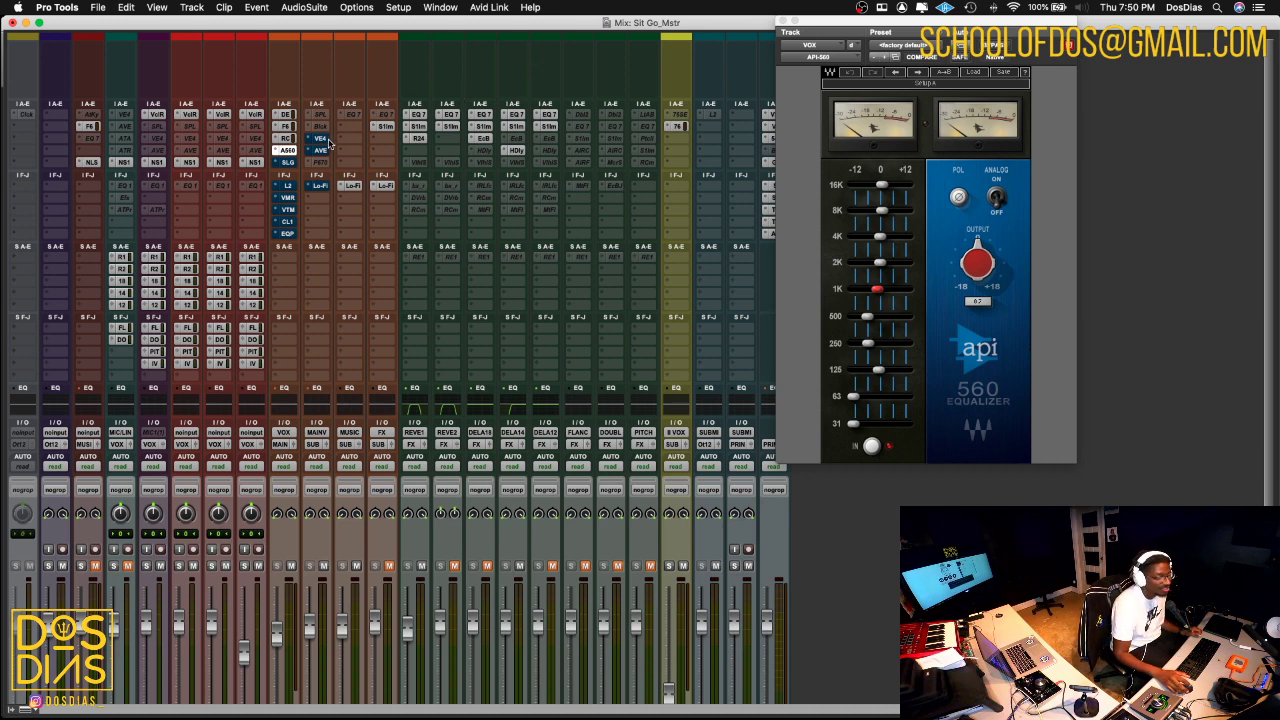
- Turn off bypass on the VOX track's SSL G-Channel, check the Renaissance Compressor, and reopen the G-Channel
{"action": "left_click", "coordinate": [285, 163]}
{"action": "left_click", "coordinate": [287, 164]}
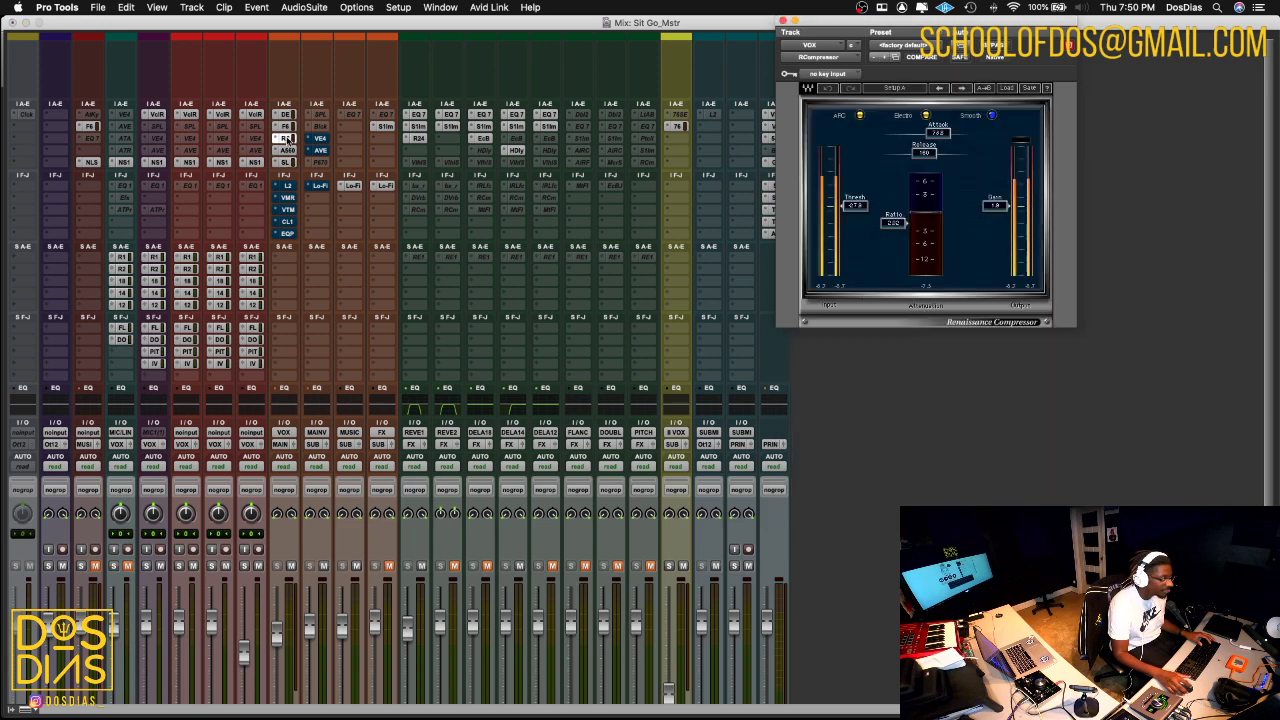
{"action": "left_click", "coordinate": [288, 140]}
{"action": "left_click", "coordinate": [289, 162]}
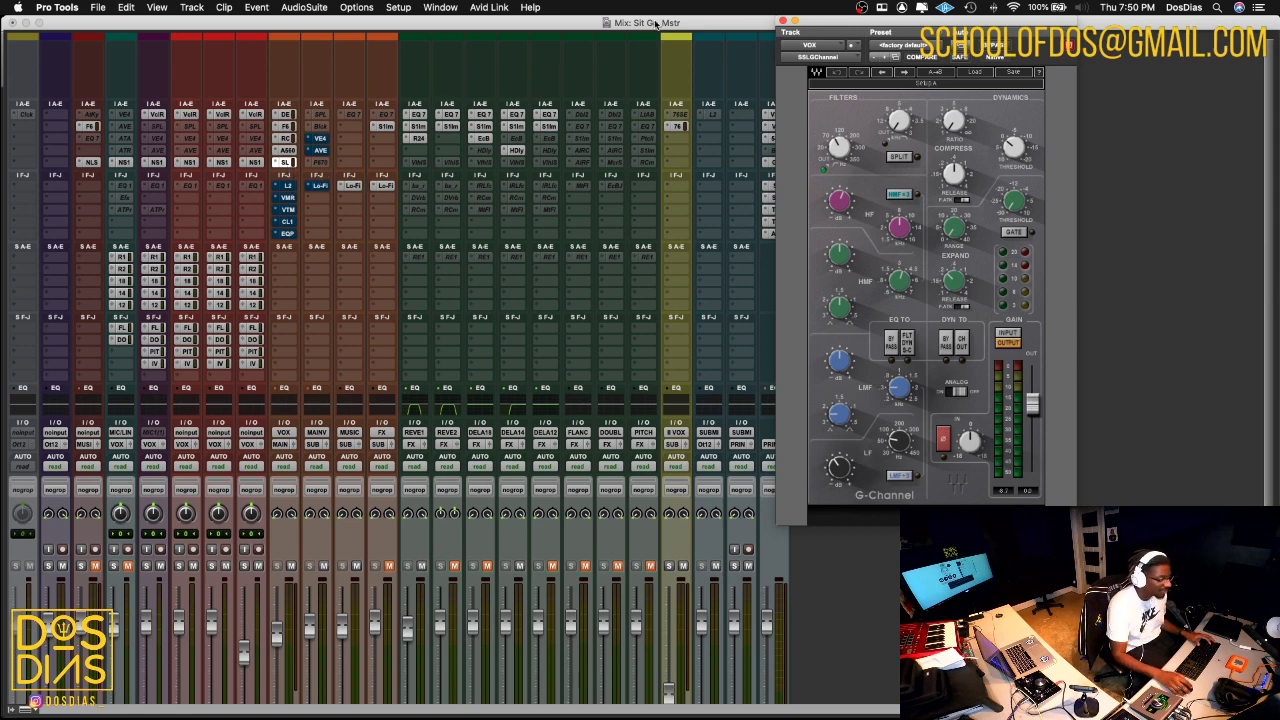
- Compare the VOX track with the SSL G-Channel bypassed and active, leaving it active, and review its equalizer settings
{"action": "left_click_drag", "start_coordinate": [824, 24], "coordinate": [668, 24]}
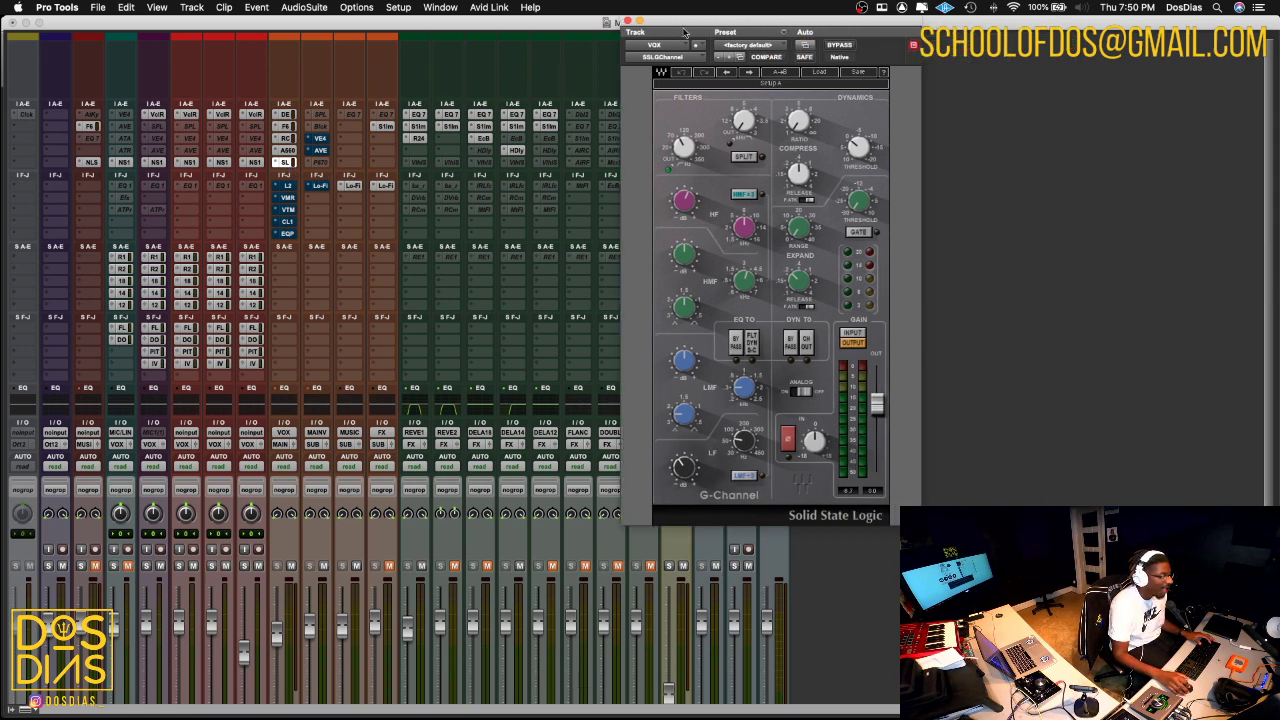
{"action": "left_click", "coordinate": [840, 45]}
{"action": "left_click", "coordinate": [840, 45]}
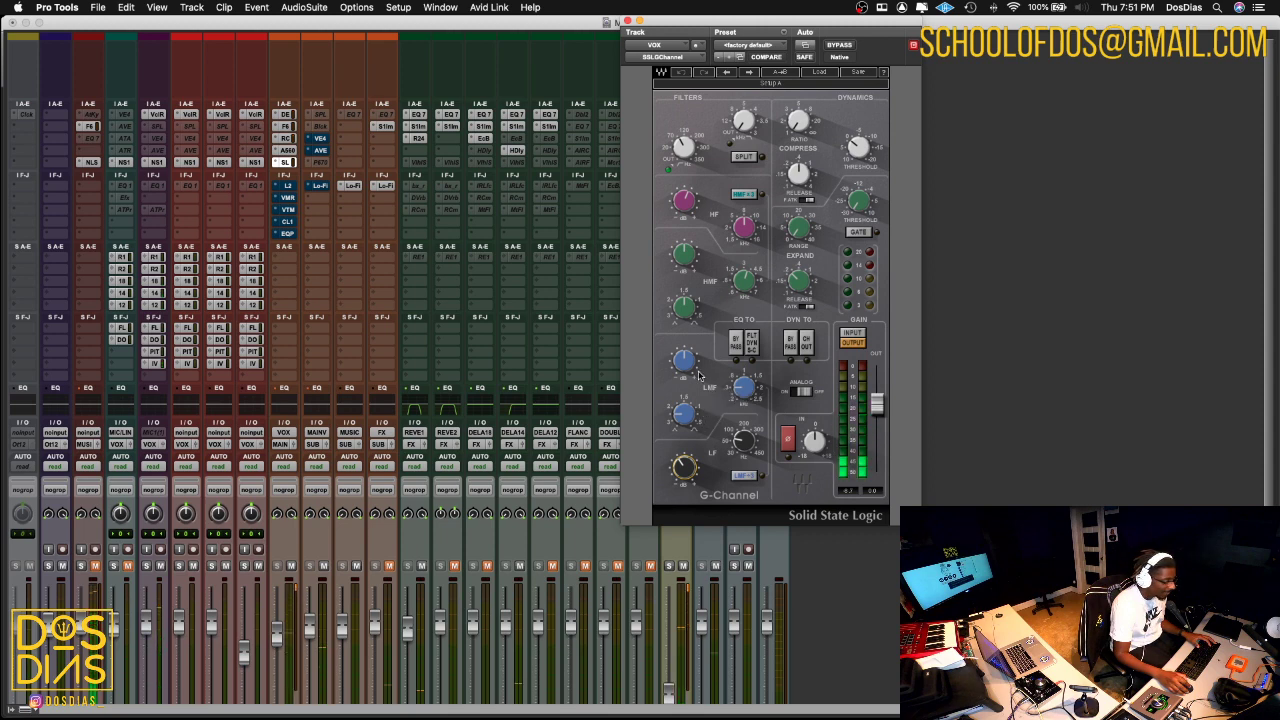
{"action": "mouse_move", "coordinate": [748, 390]}
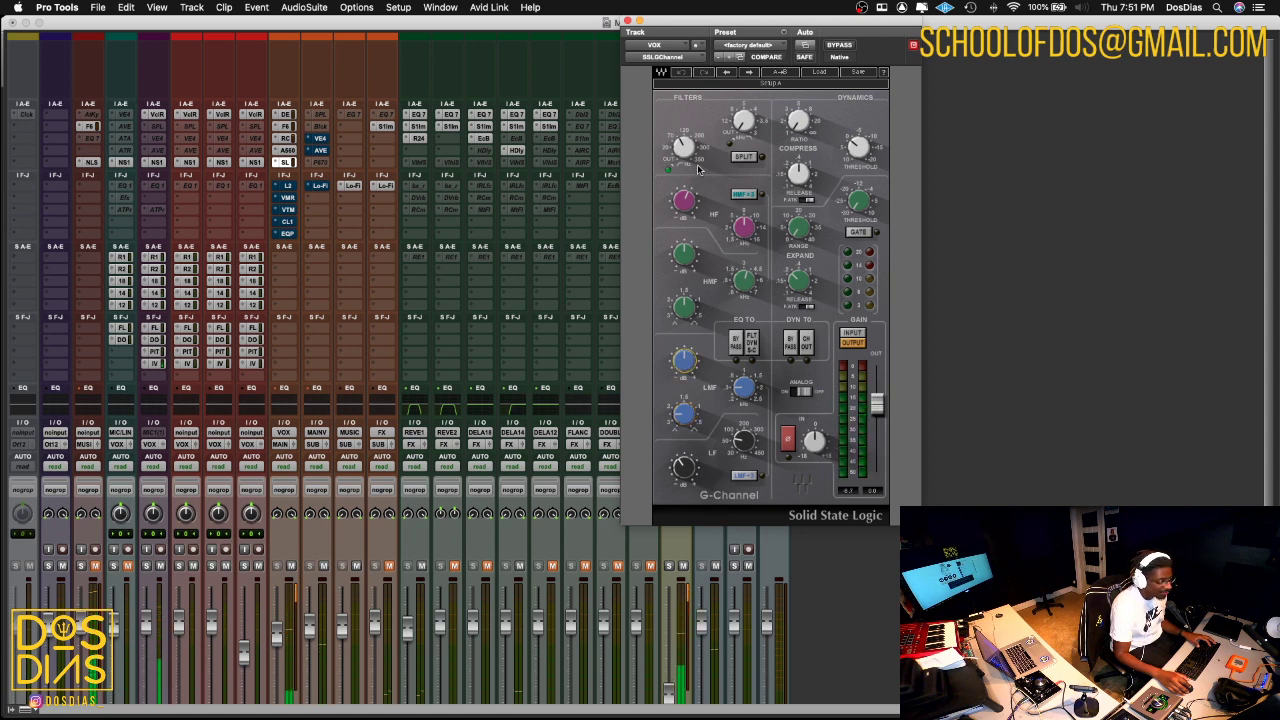
- Turn off bypass on the VOX track's L2 Ultramaximizer and open it for review
{"action": "right_click", "coordinate": [288, 189]}
{"action": "left_click", "coordinate": [289, 190]}
{"action": "left_click", "coordinate": [288, 189]}
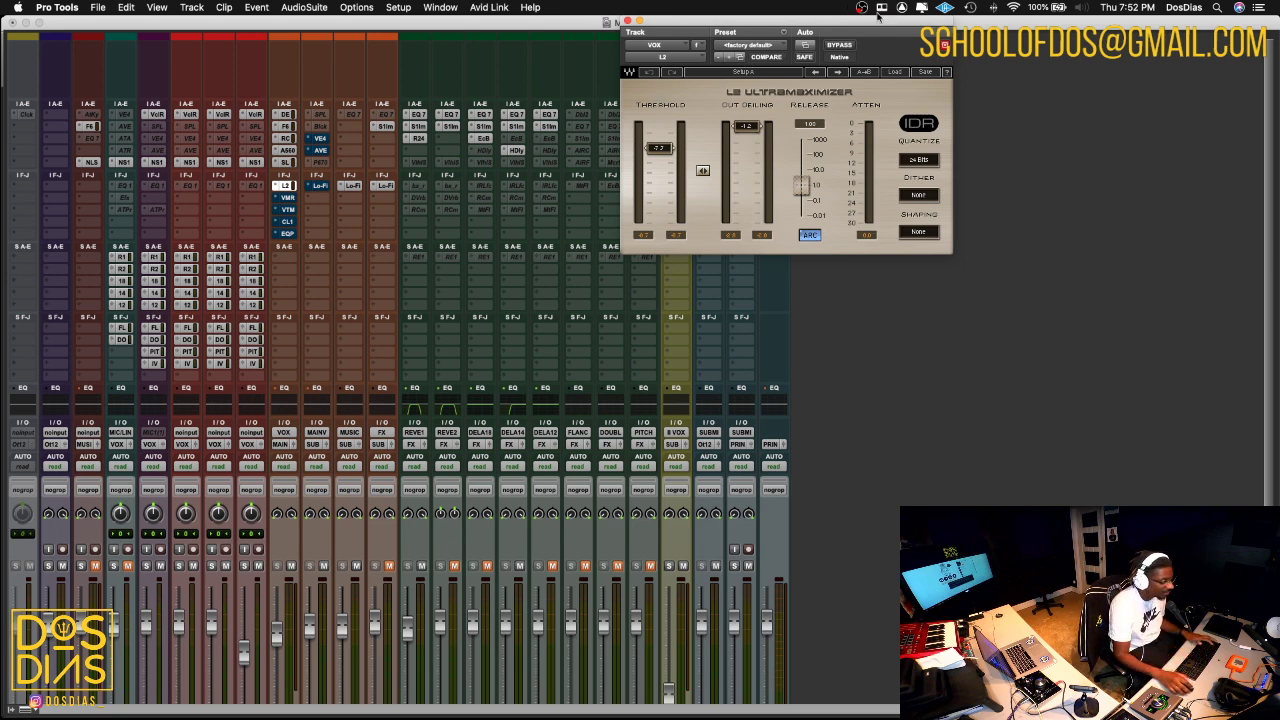
- Play the hook with the TRACK beat unmuted and compare the L2 Ultramaximizer bypassed and active, leaving it active
{"action": "key", "text": "space"}
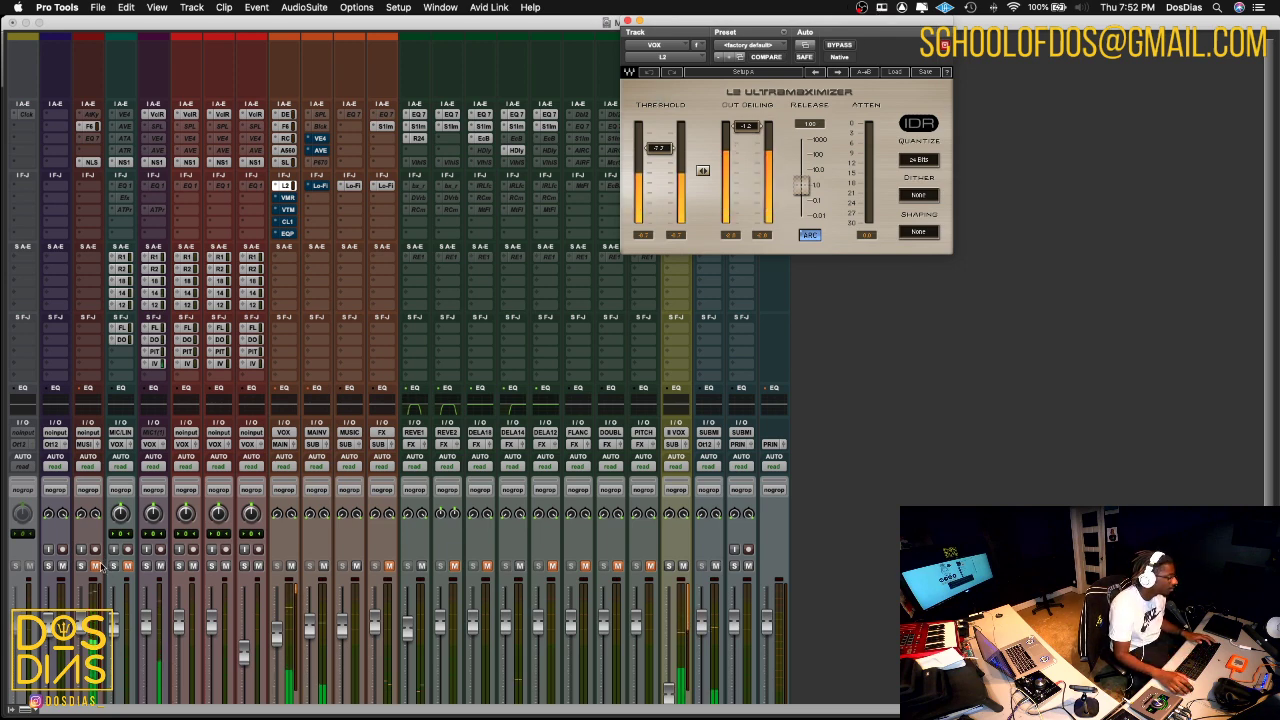
{"action": "left_click", "coordinate": [839, 46]}
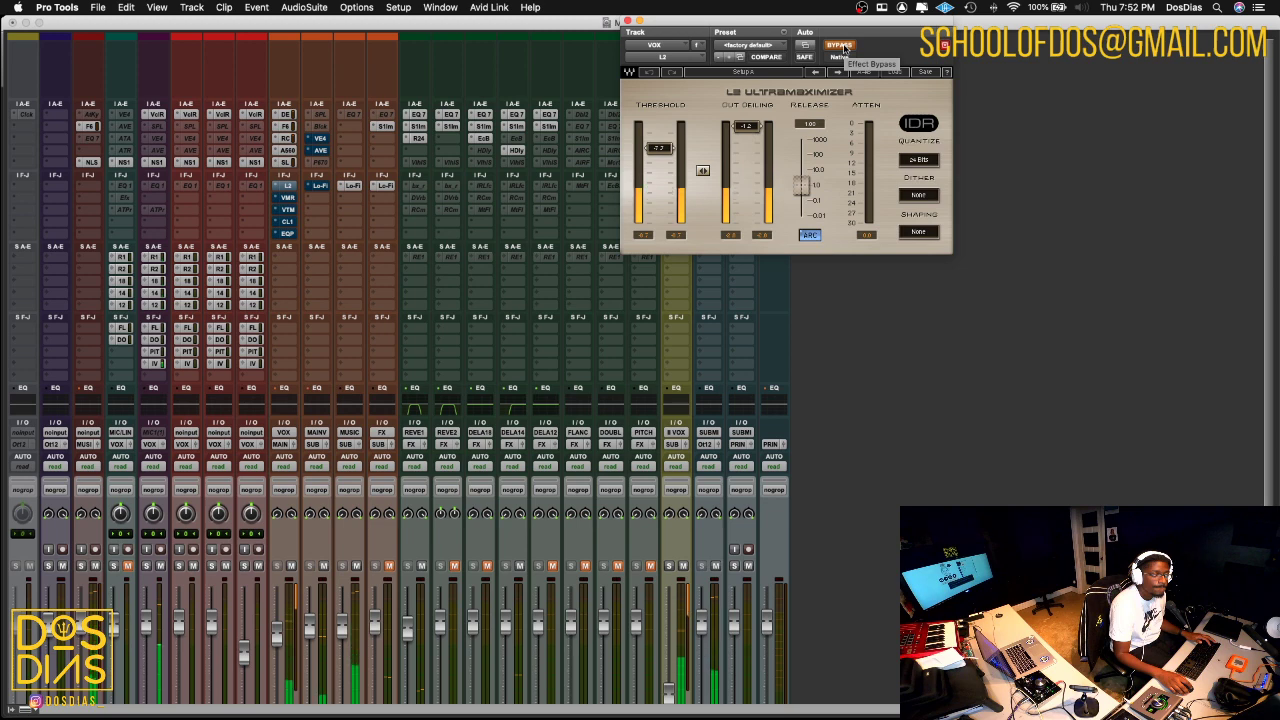
{"action": "left_click", "coordinate": [841, 46]}
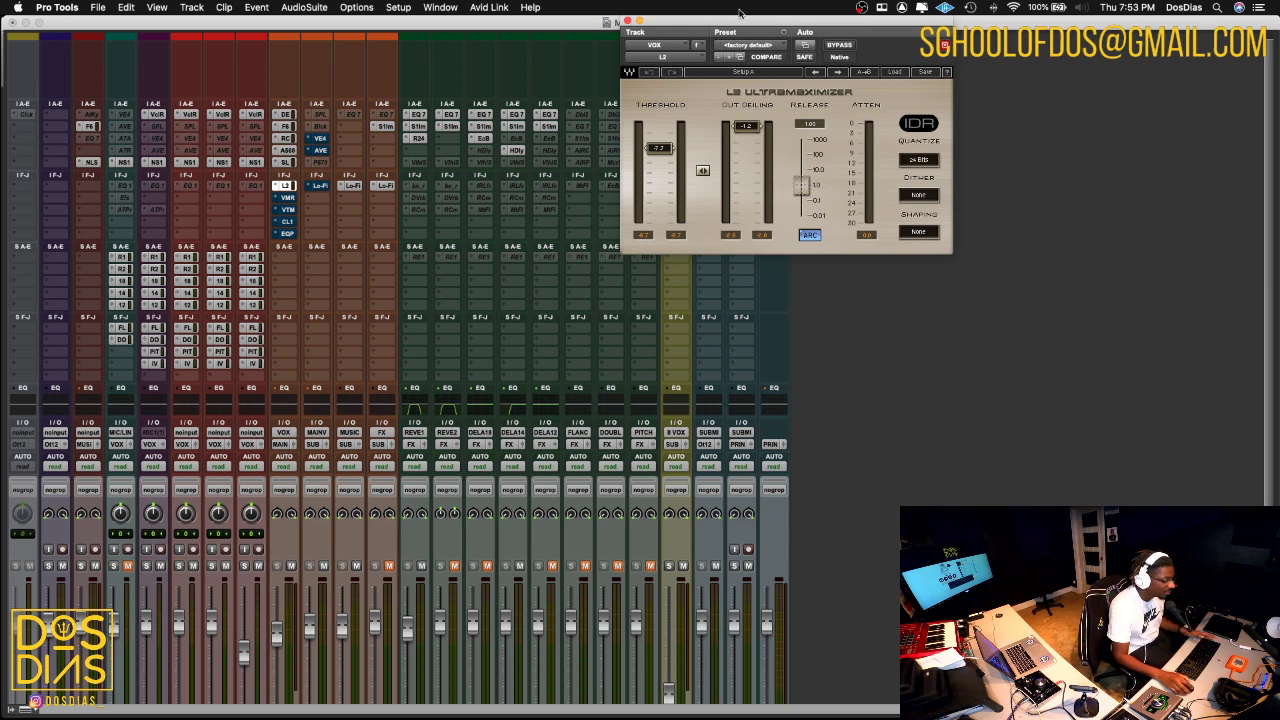
- Turn off bypass on the VOX track's Virtual Mix Rack, open it, and move its window so the Classic Strip 2 modules can be reviewed
{"action": "right_click", "coordinate": [288, 197]}
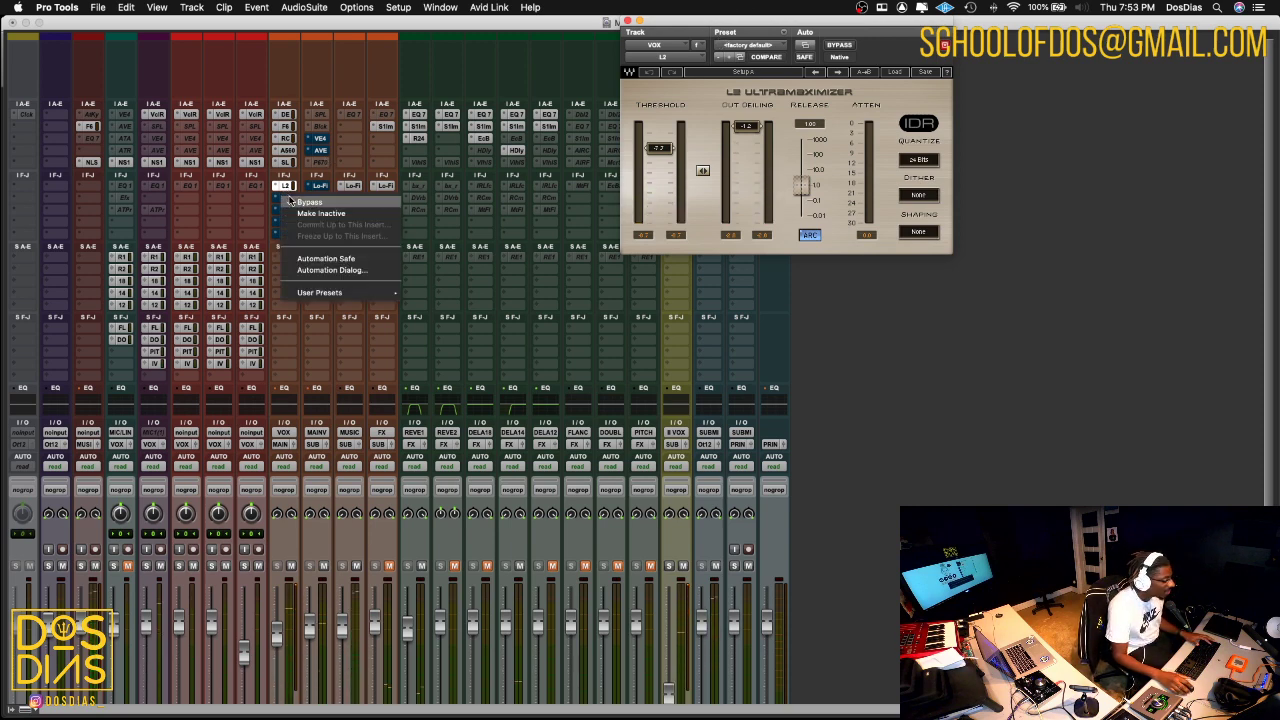
{"action": "left_click", "coordinate": [292, 199]}
{"action": "left_click", "coordinate": [290, 198]}
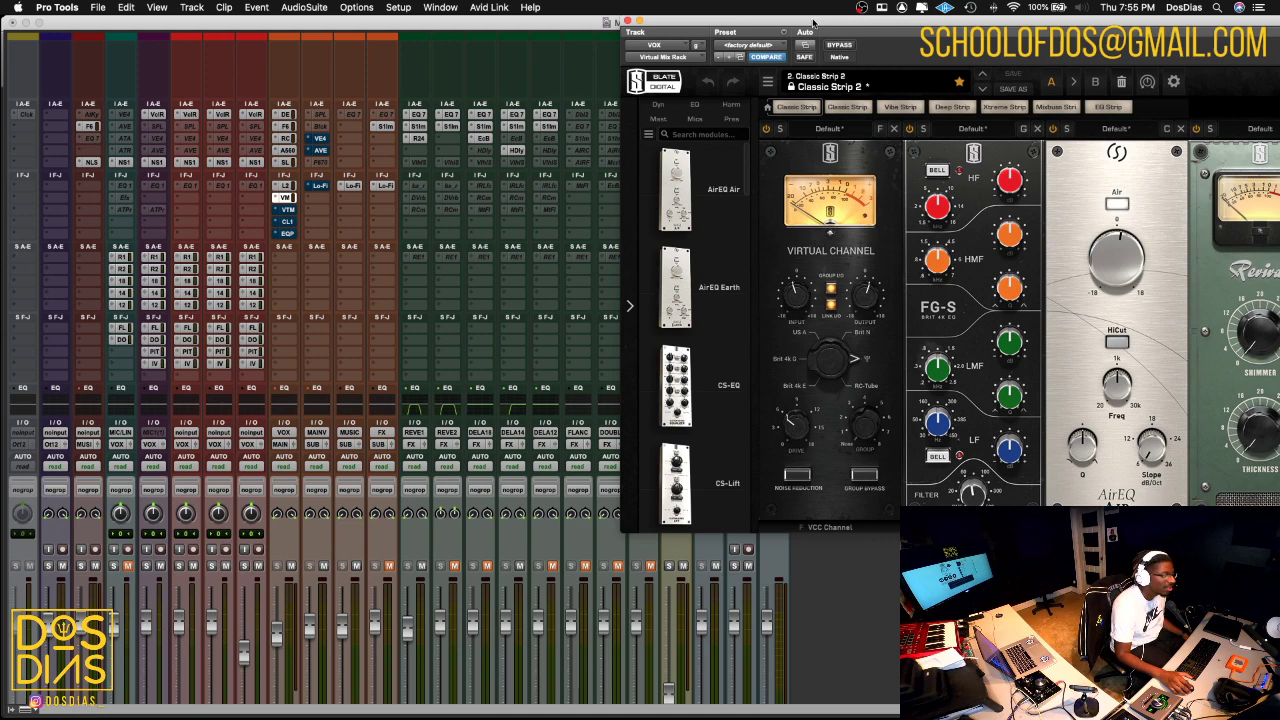
{"action": "left_click_drag", "start_coordinate": [812, 18], "coordinate": [660, 14]}
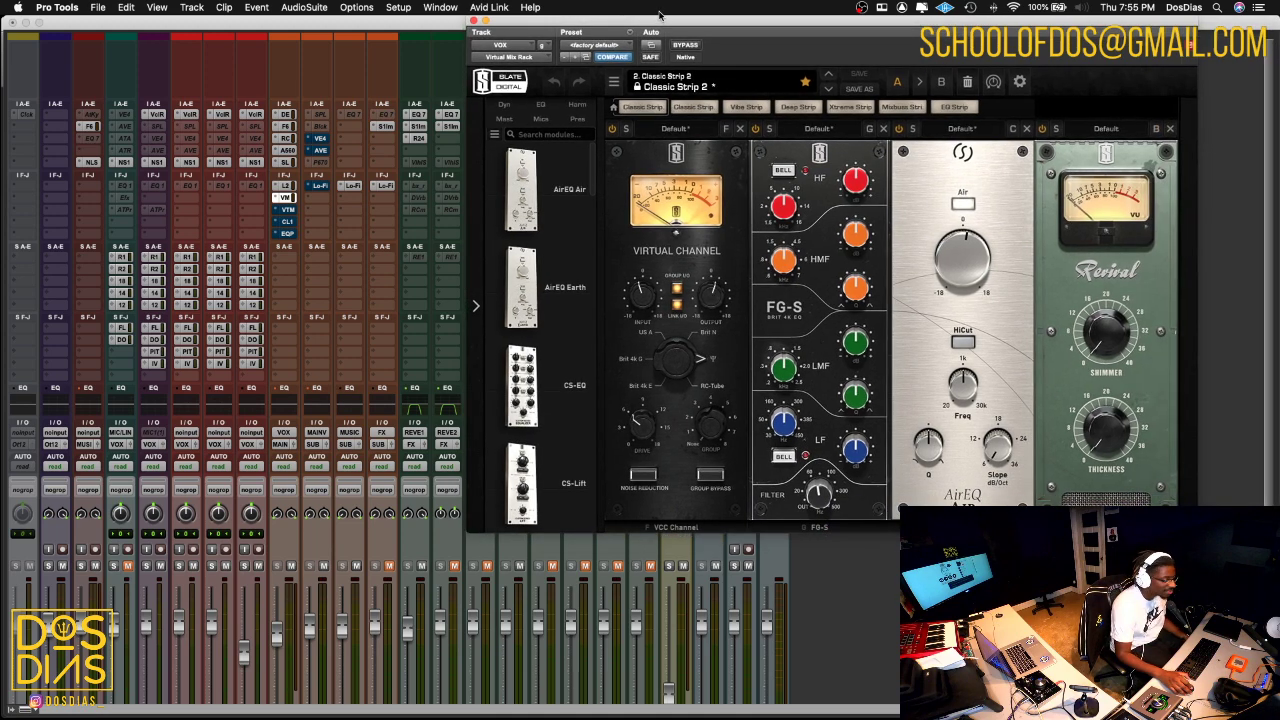
{"action": "left_click_drag", "start_coordinate": [660, 14], "coordinate": [644, 14]}
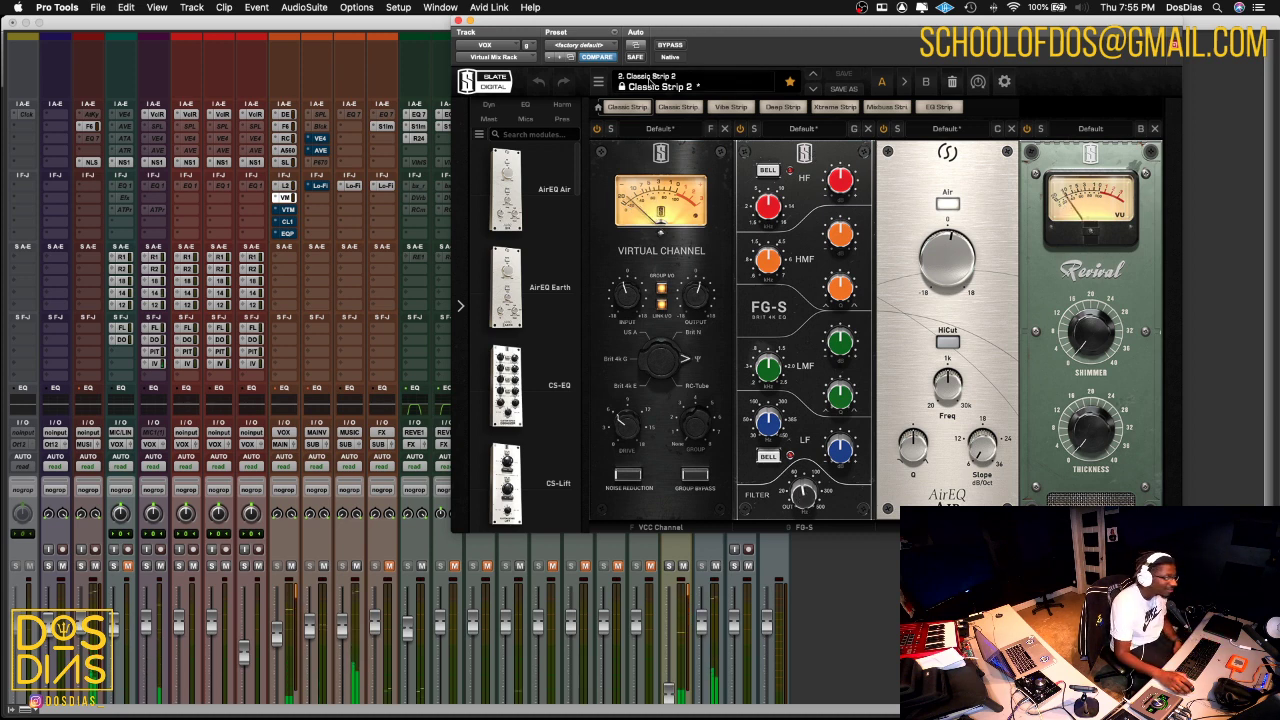
- Compare the vocal with the Virtual Mix Rack bypassed and active during playback, leaving it active
{"action": "left_click", "coordinate": [670, 44]}
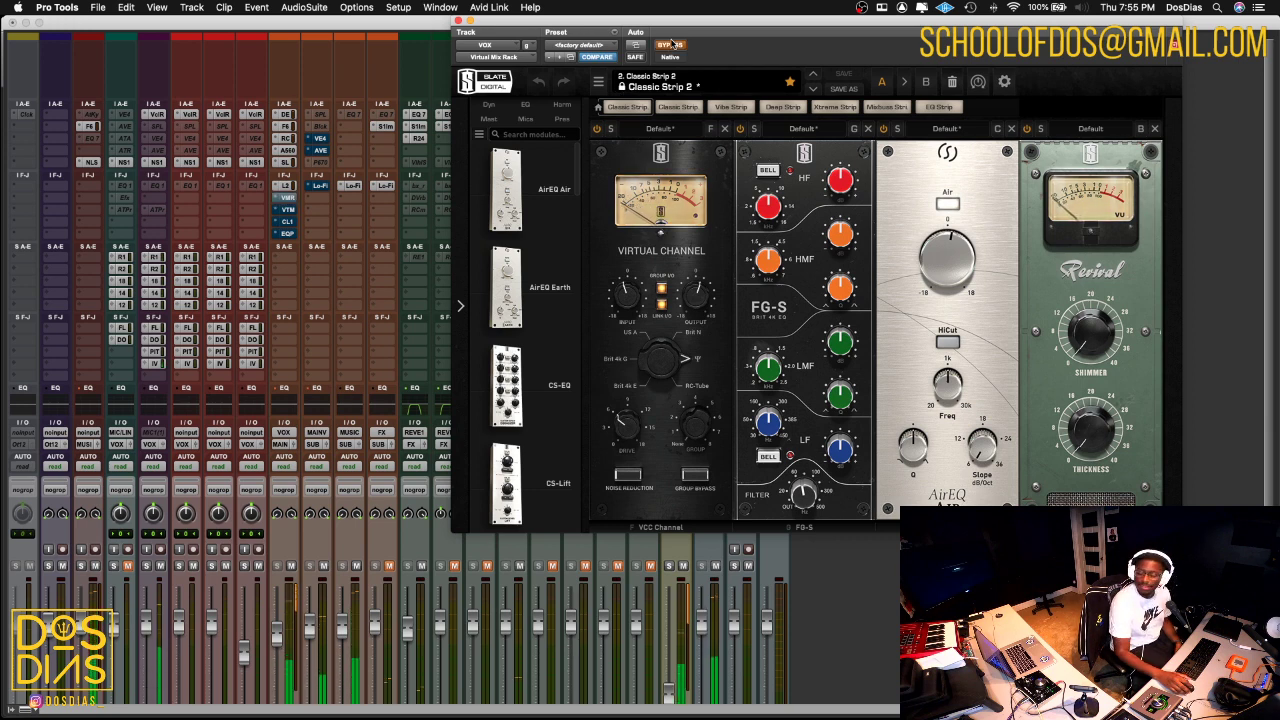
{"action": "left_click", "coordinate": [670, 44]}
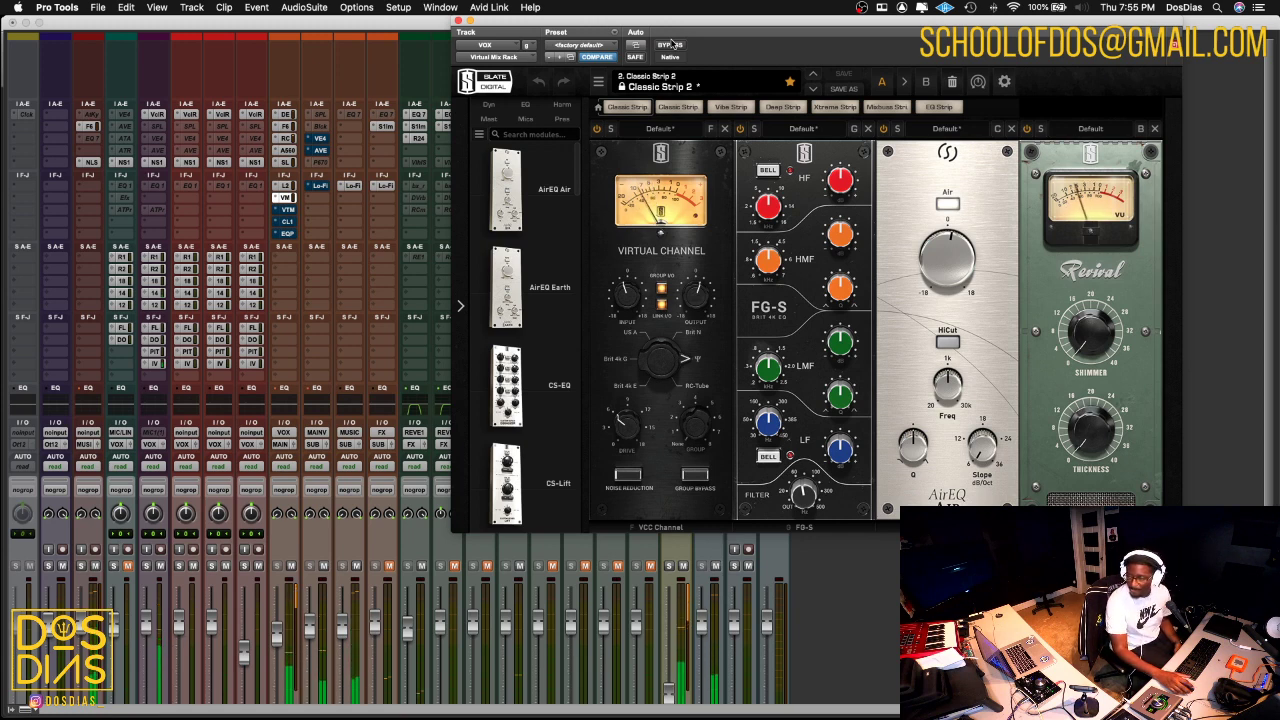
{"action": "left_click", "coordinate": [670, 44]}
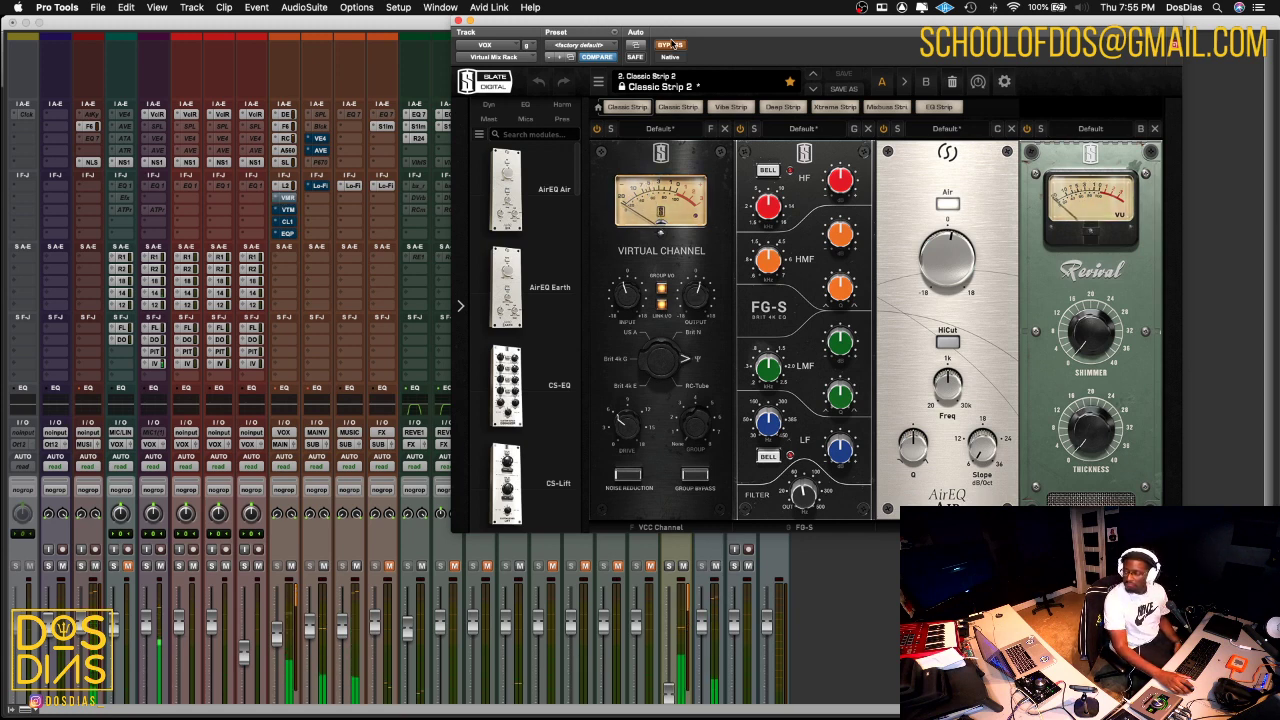
{"action": "left_click", "coordinate": [670, 44]}
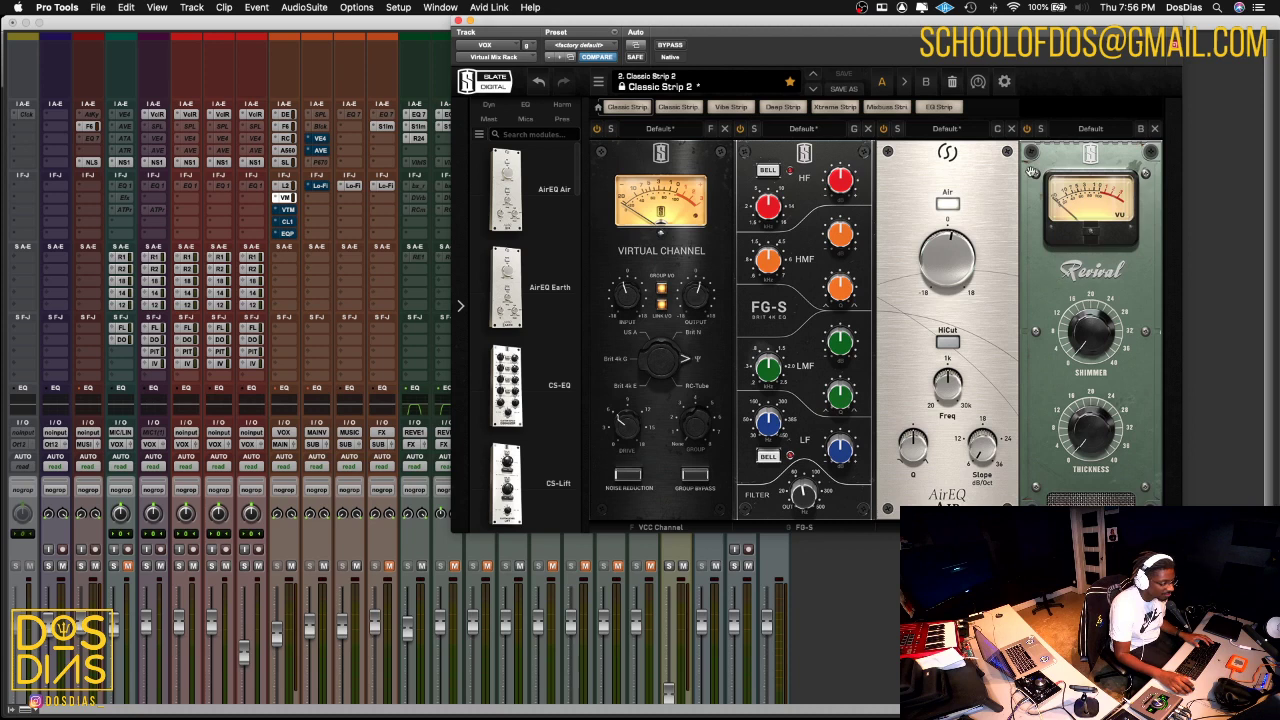
- Close the Virtual Mix Rack, then turn off bypass on the VOX track's Virtual Tape Machines and open it for review
{"action": "left_click", "coordinate": [458, 21]}
{"action": "right_click", "coordinate": [284, 212]}
{"action": "key", "text": "Escape"}
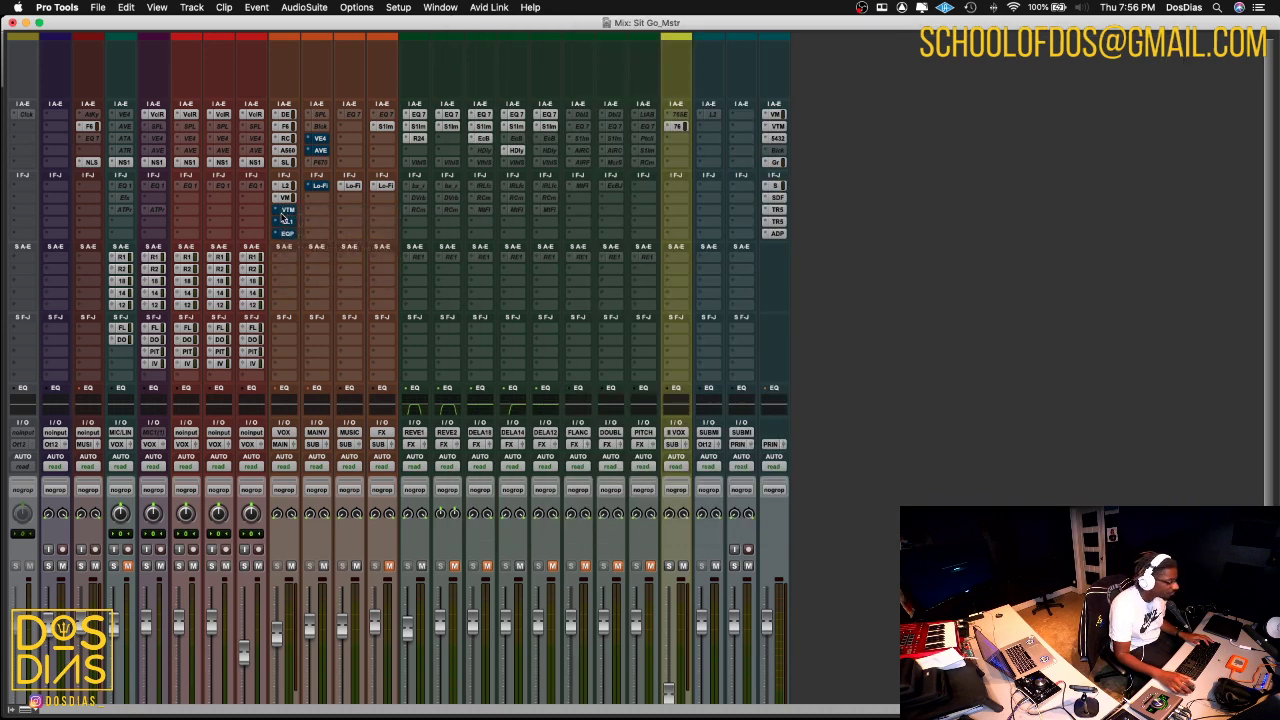
{"action": "left_click", "coordinate": [284, 214]}
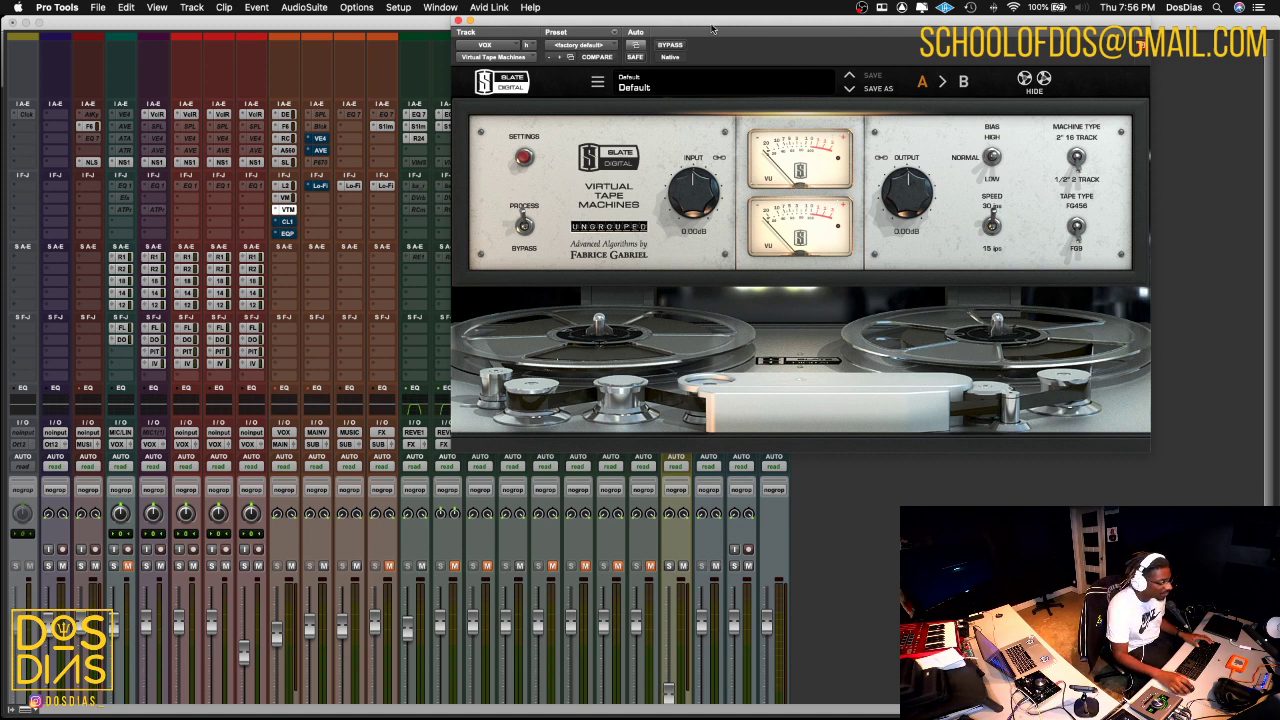
{"action": "left_click_drag", "start_coordinate": [712, 29], "coordinate": [810, 29]}
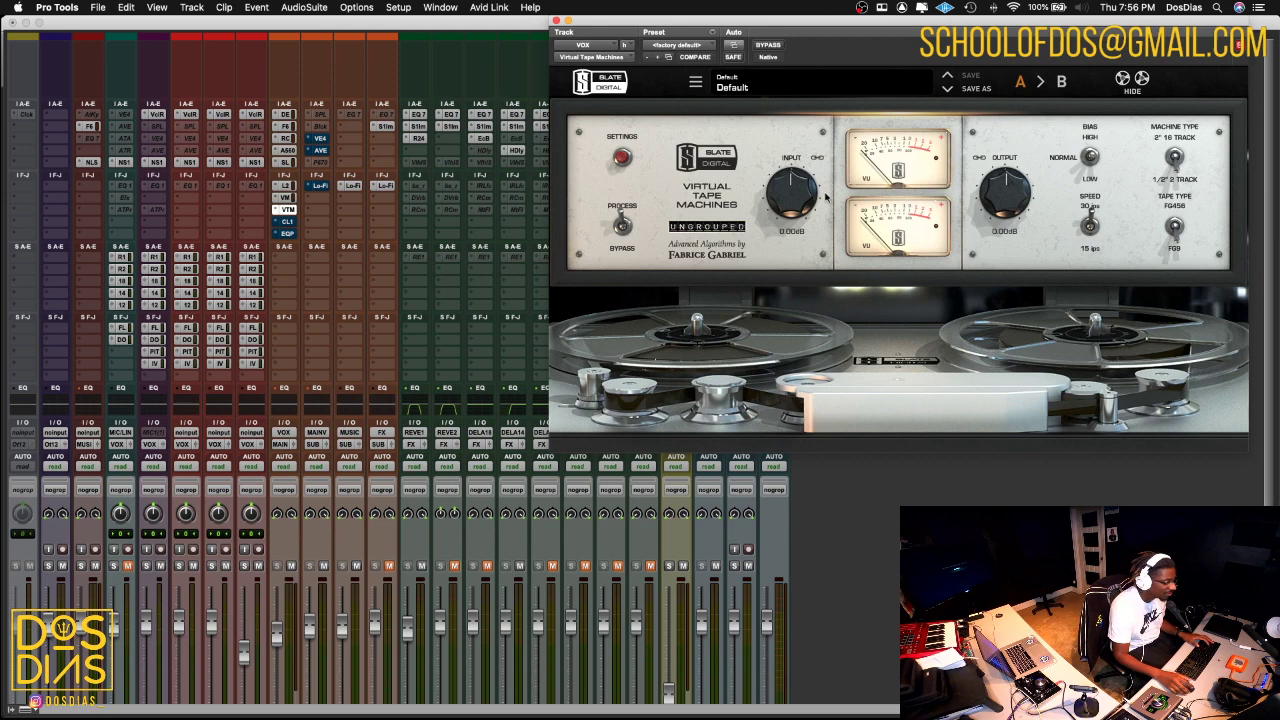
- Compare the mix with Virtual Tape Machines bypassed and active, leave it active, and stop playback
{"action": "left_click", "coordinate": [768, 45]}
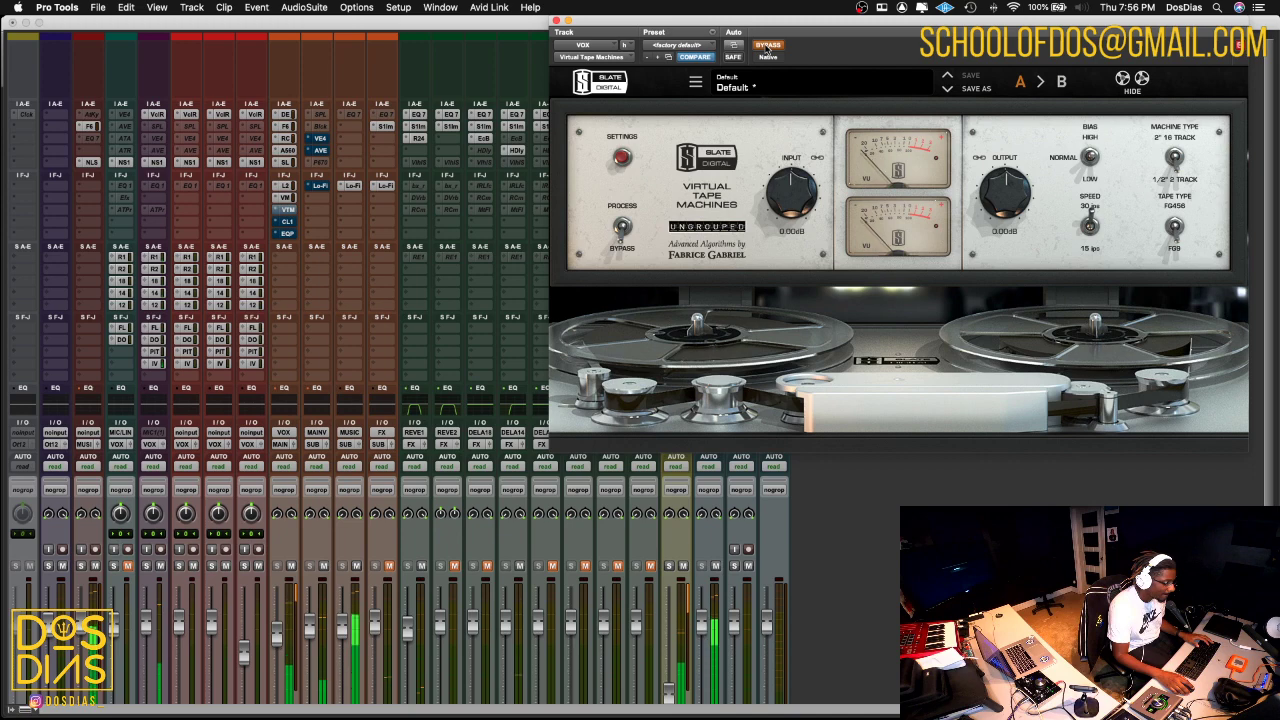
{"action": "left_click", "coordinate": [768, 45]}
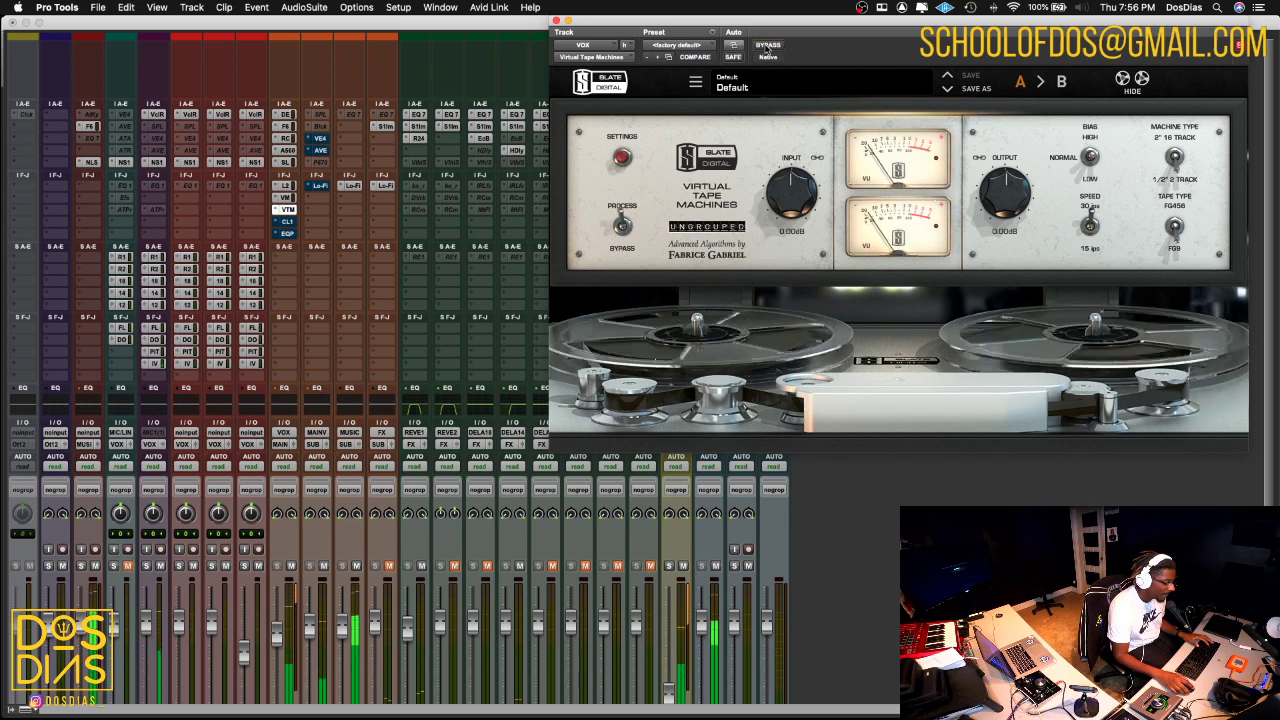
{"action": "key", "text": "space"}
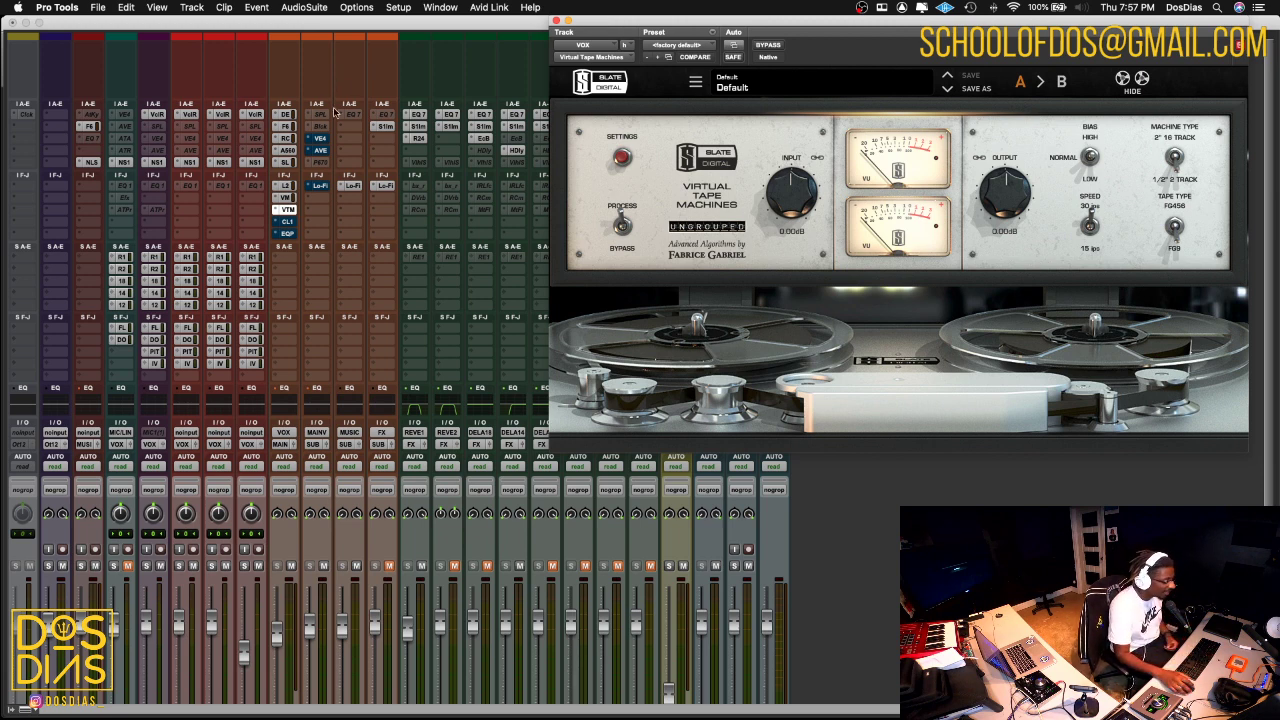
- Examine the VOX track's Tube-Tech CL 1B and Virtual Tape Machines, check the TRACK channel's NLS Channel, and close it
{"action": "left_click", "coordinate": [288, 223]}
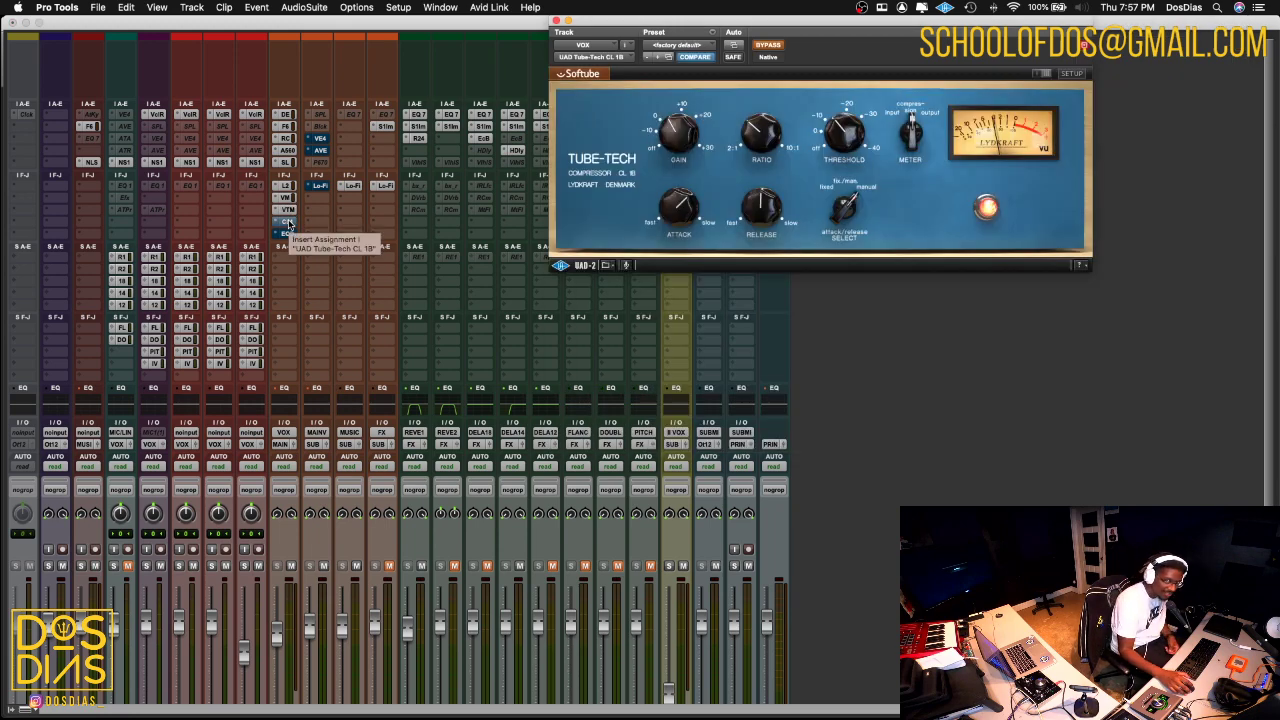
{"action": "left_click", "coordinate": [287, 210]}
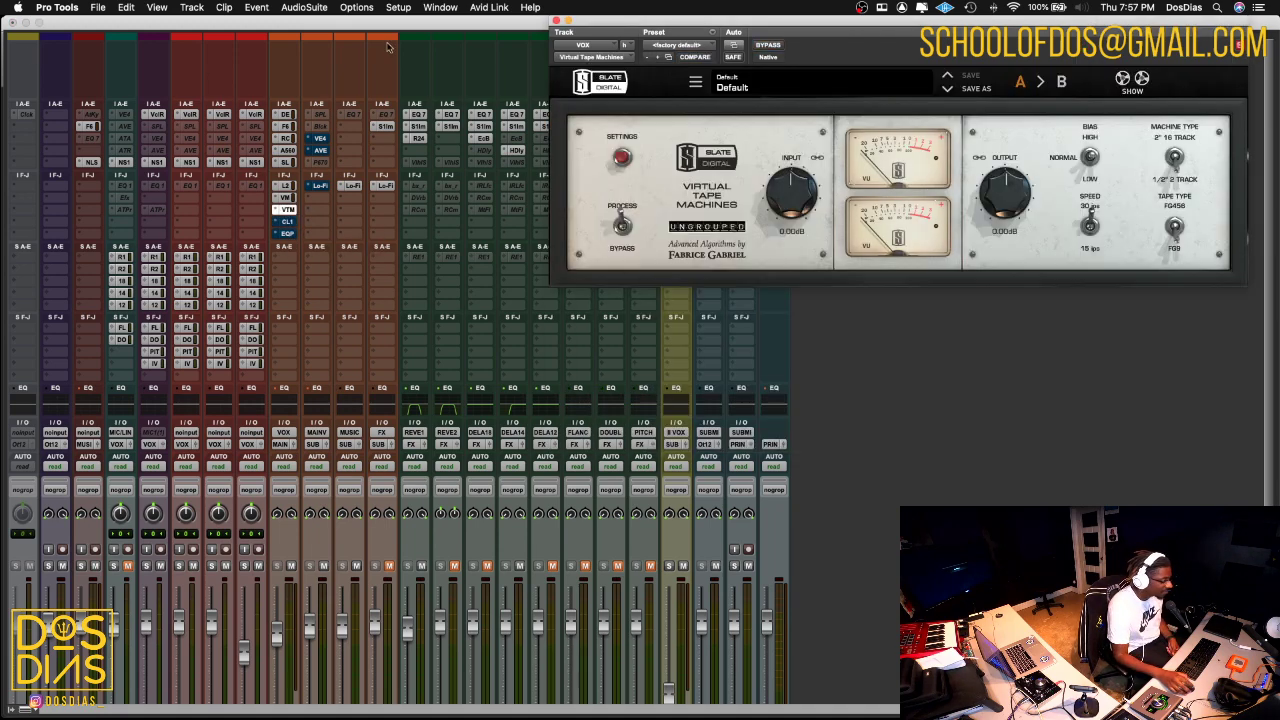
{"action": "left_click", "coordinate": [92, 163]}
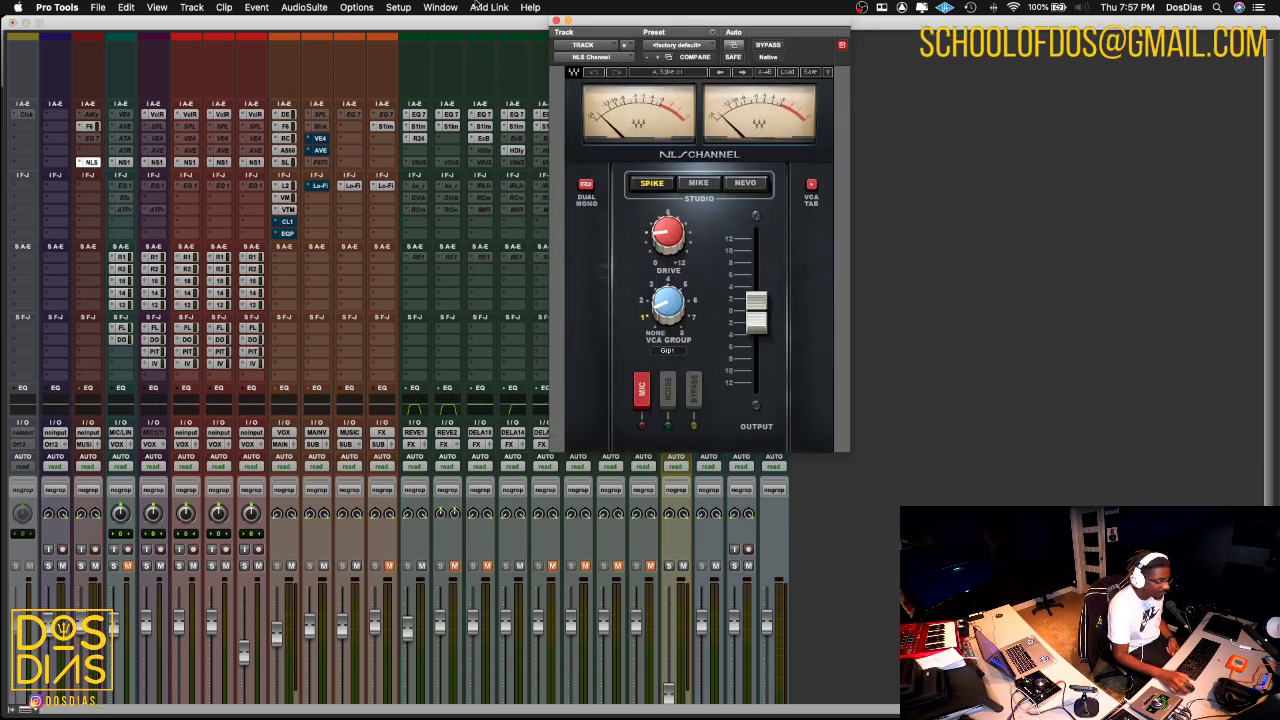
{"action": "left_click", "coordinate": [557, 20]}
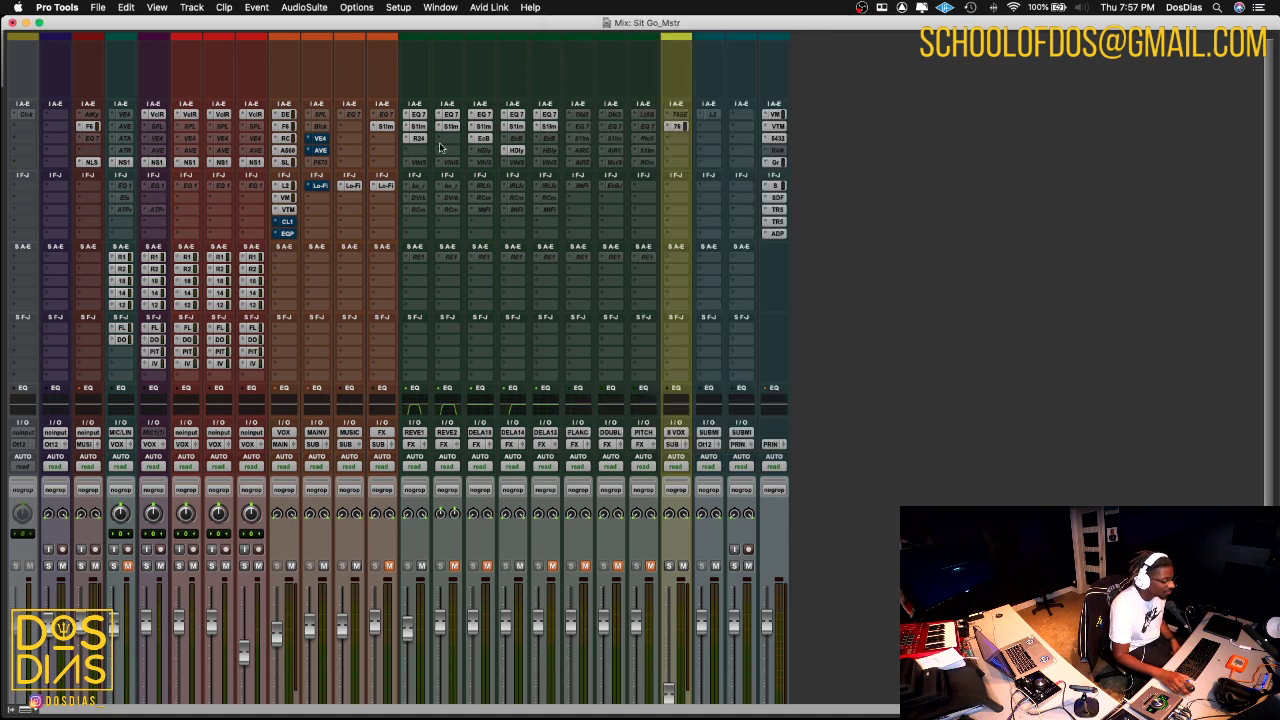
- Turn off bypass on the VOX track's Tube-Tech CL 1B and open it for review
{"action": "left_click", "coordinate": [289, 224]}
{"action": "right_click", "coordinate": [288, 225]}
{"action": "left_click", "coordinate": [292, 226]}
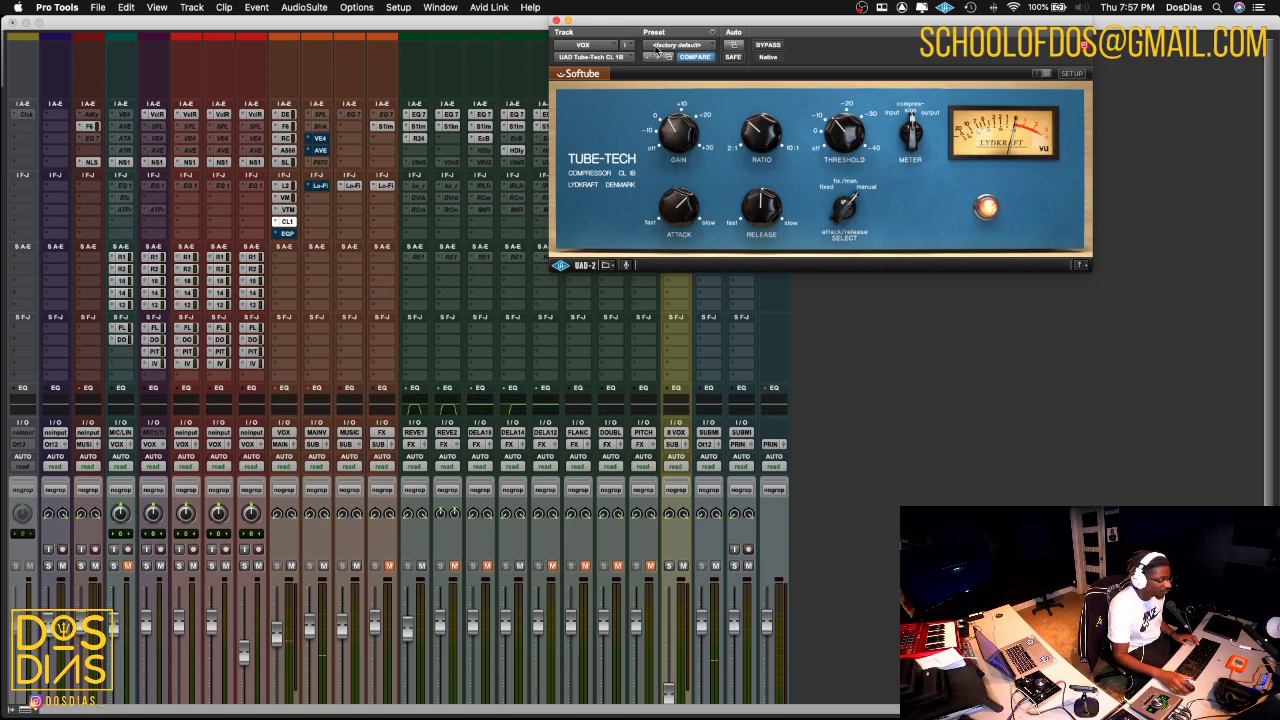
- Play the mix with the TRACK channel muted and compare the Tube-Tech CL 1B bypassed and active, leaving it active
{"action": "key", "text": "space"}
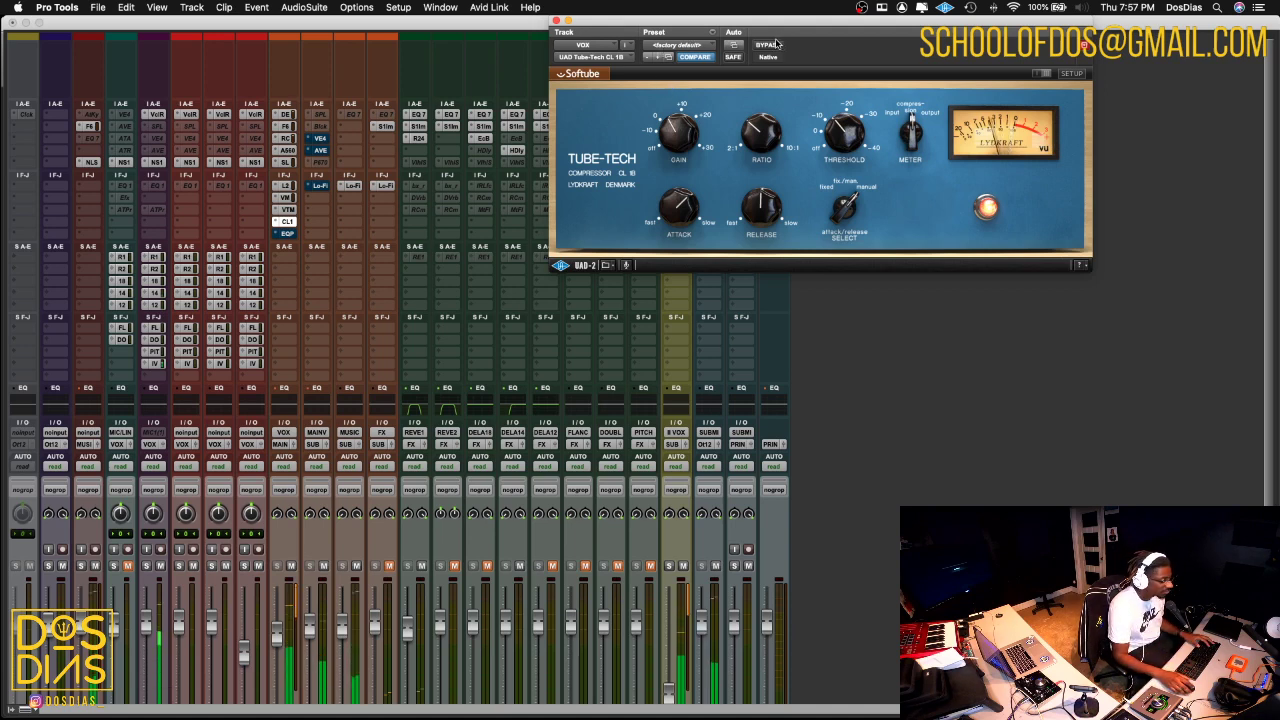
{"action": "left_click", "coordinate": [96, 567]}
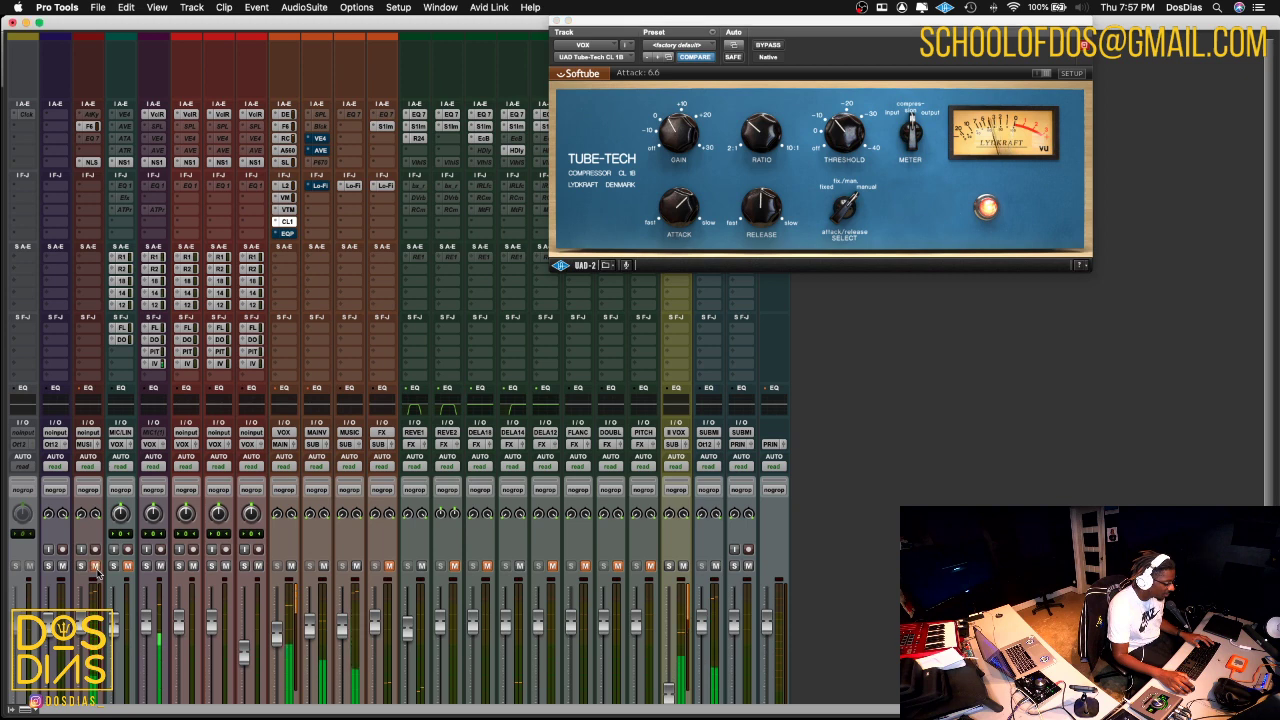
{"action": "left_click", "coordinate": [768, 44]}
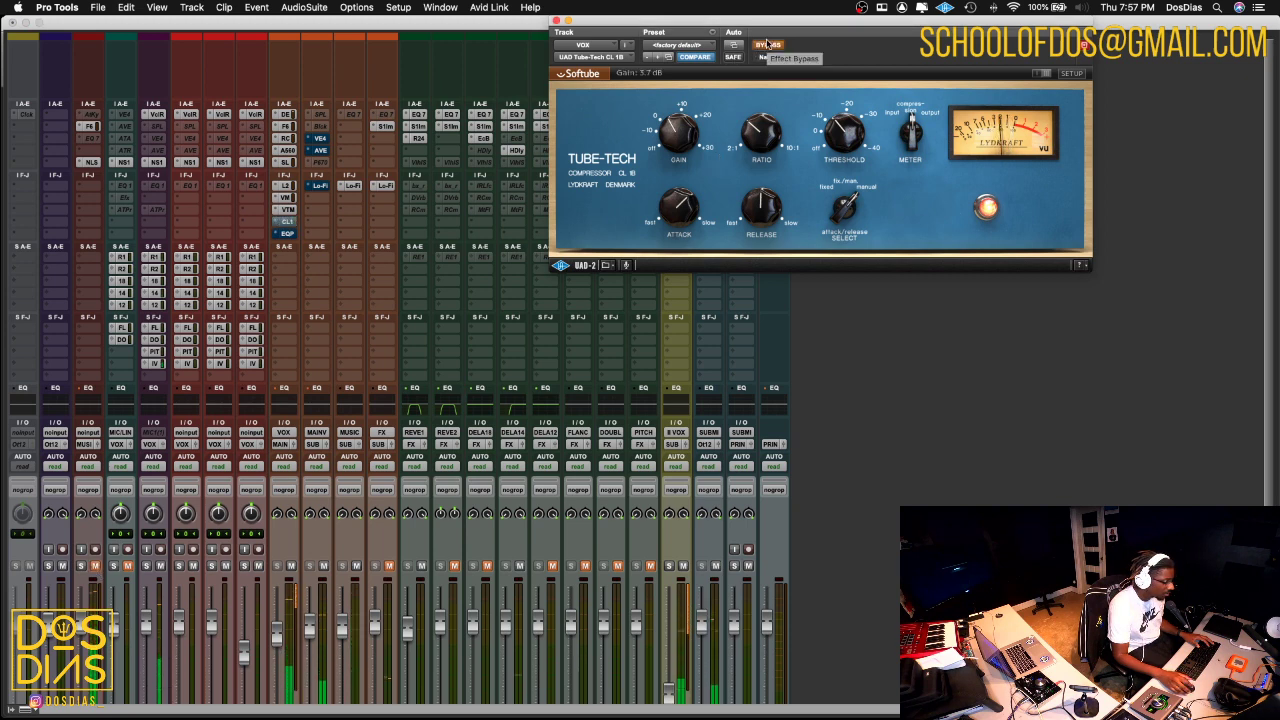
{"action": "left_click", "coordinate": [768, 44]}
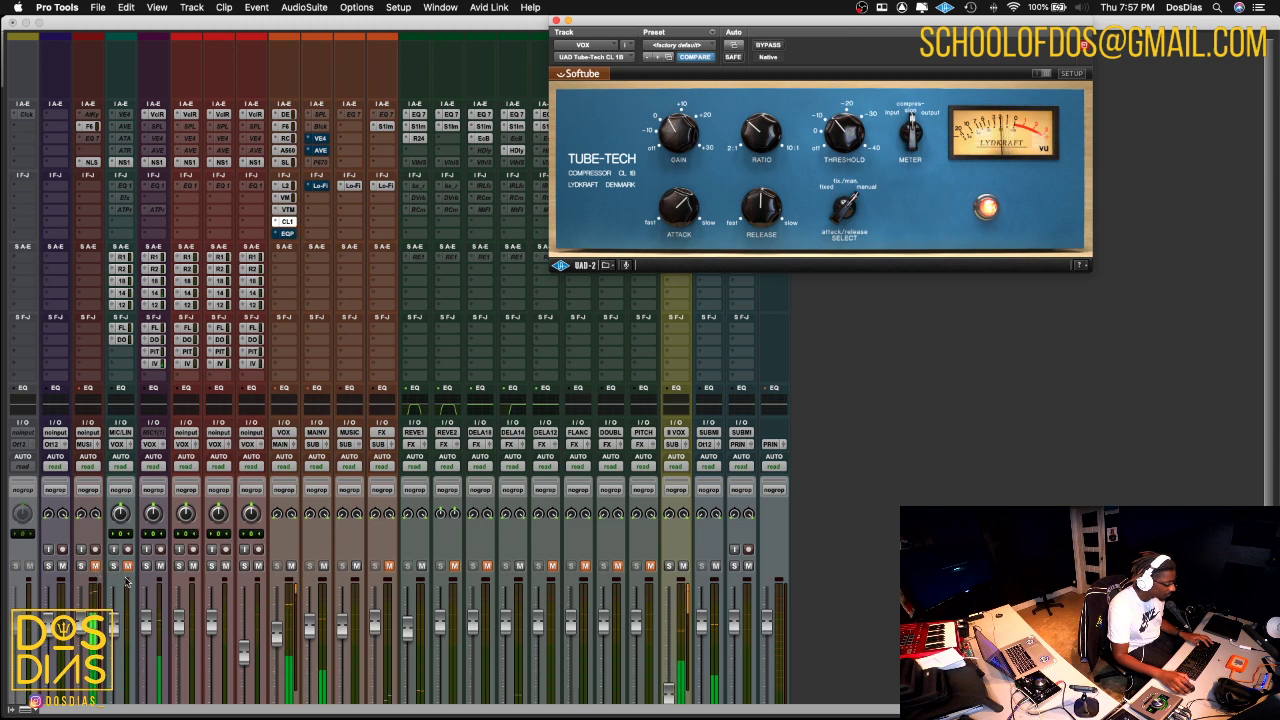
- Turn off bypass on the VOX track's Pultec EQP-1A and compare it bypassed and active during playback, leaving it active
{"action": "left_click", "coordinate": [288, 235]}
{"action": "left_click", "coordinate": [290, 234]}
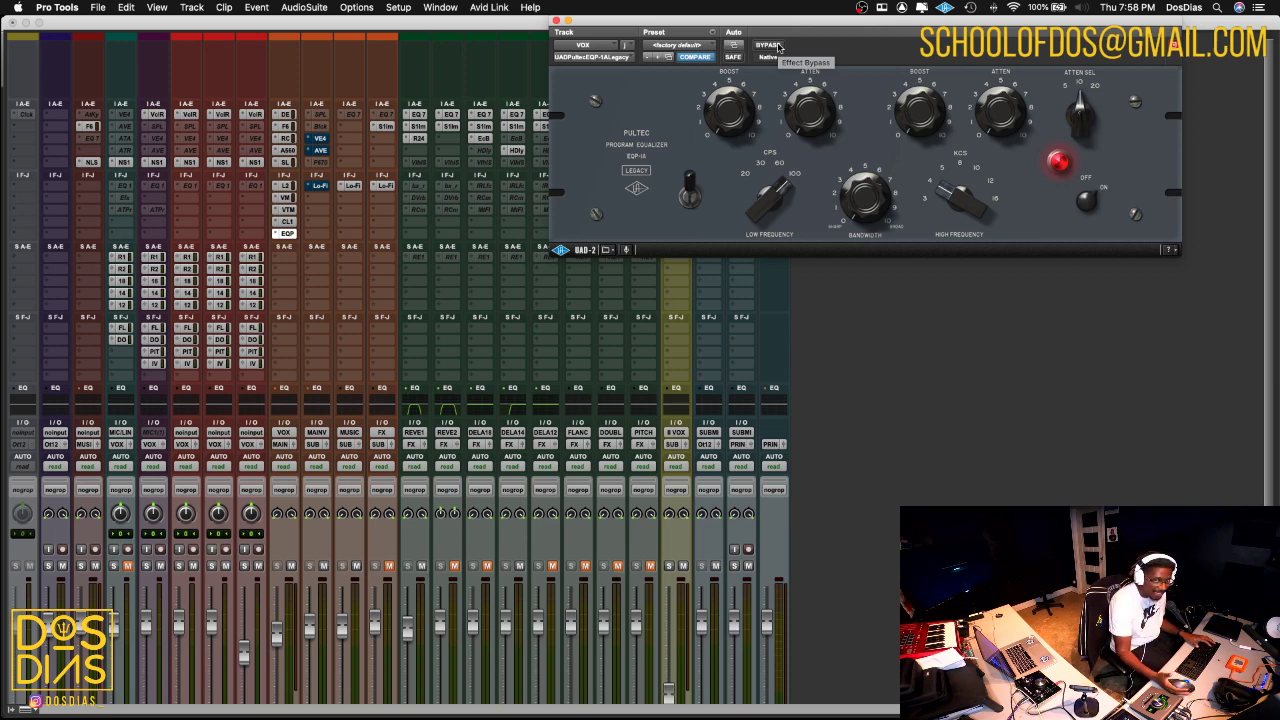
{"action": "left_click", "coordinate": [778, 47]}
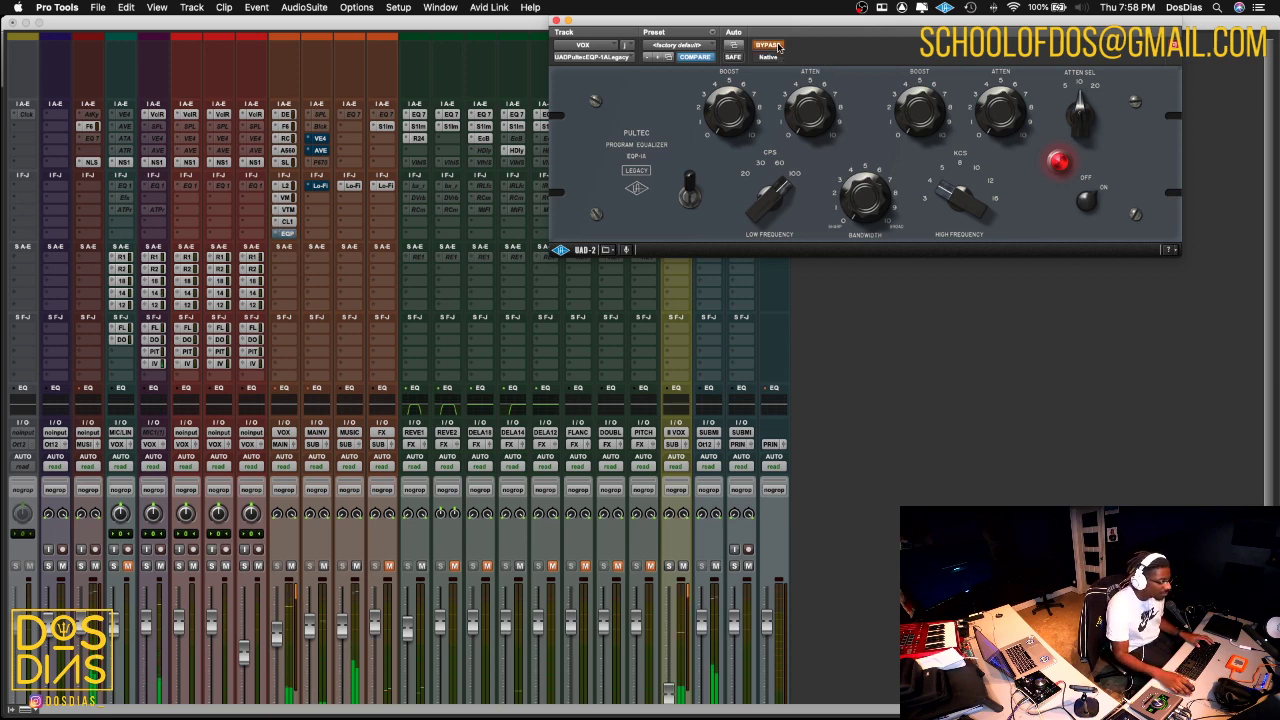
{"action": "left_click", "coordinate": [778, 47]}
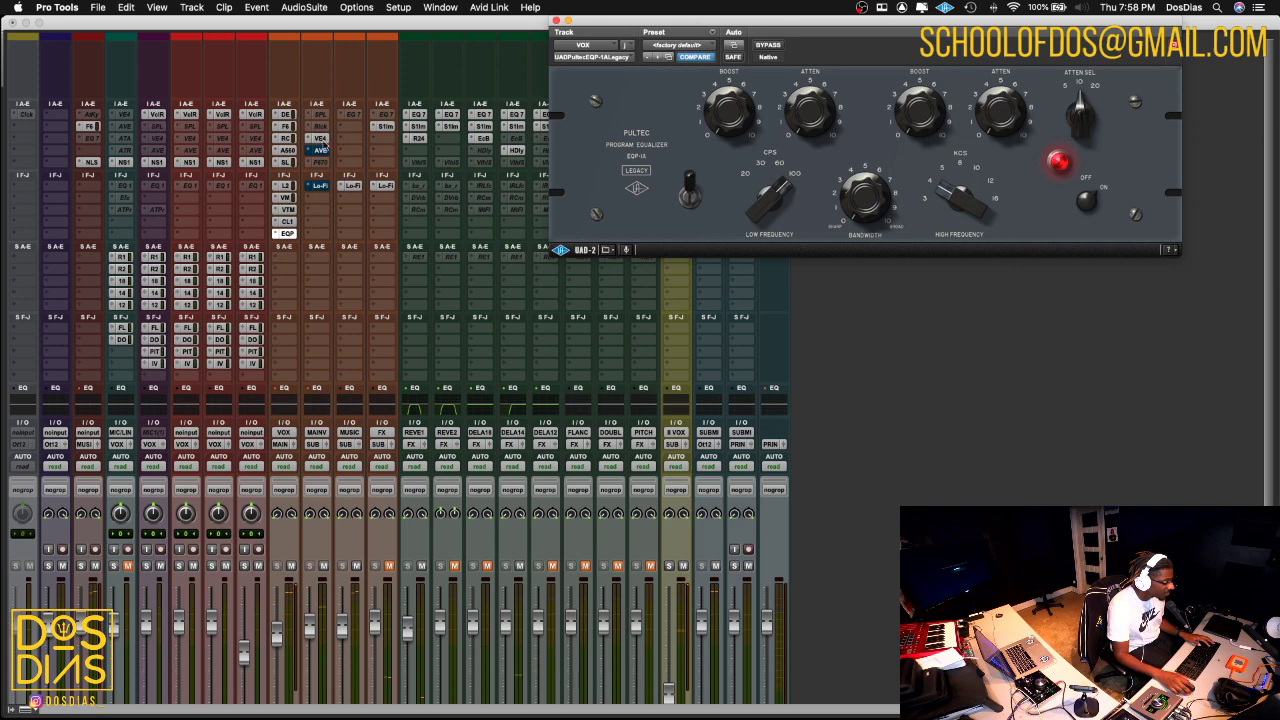
- Turn off bypass on the MAIN VOX track's VEQ4 and Aphex Vintage Aural Exciter, opening each for review
{"action": "left_click", "coordinate": [321, 141]}
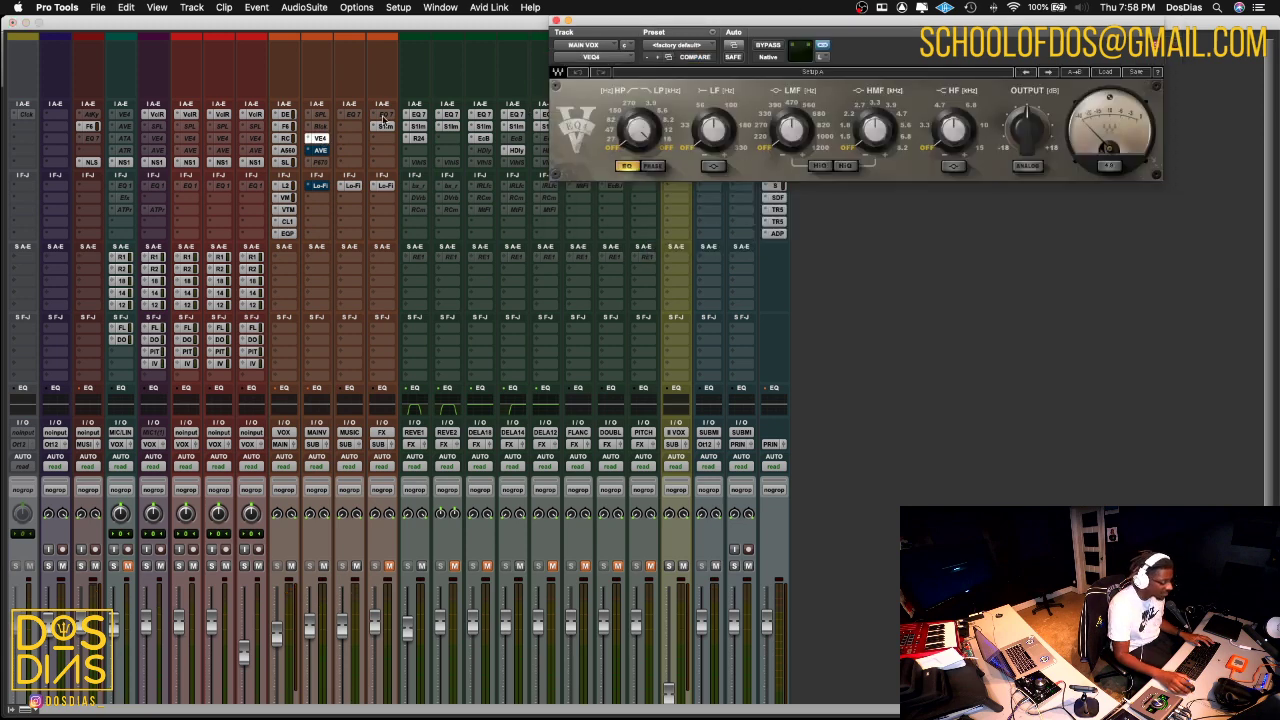
{"action": "left_click", "coordinate": [320, 151]}
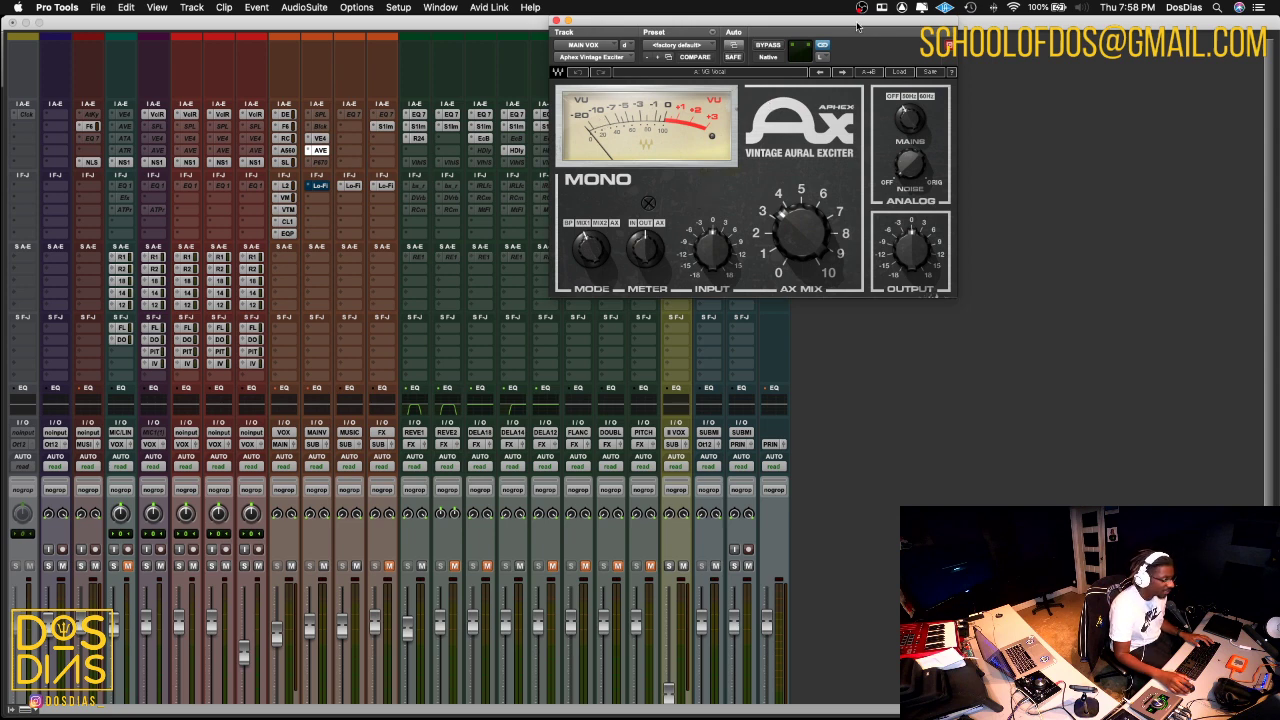
- Compare the MAIN VOX exciter bypassed and active, turn off bypass on that track's Lo-Fi, and close the exciter with it active
{"action": "left_click", "coordinate": [777, 46]}
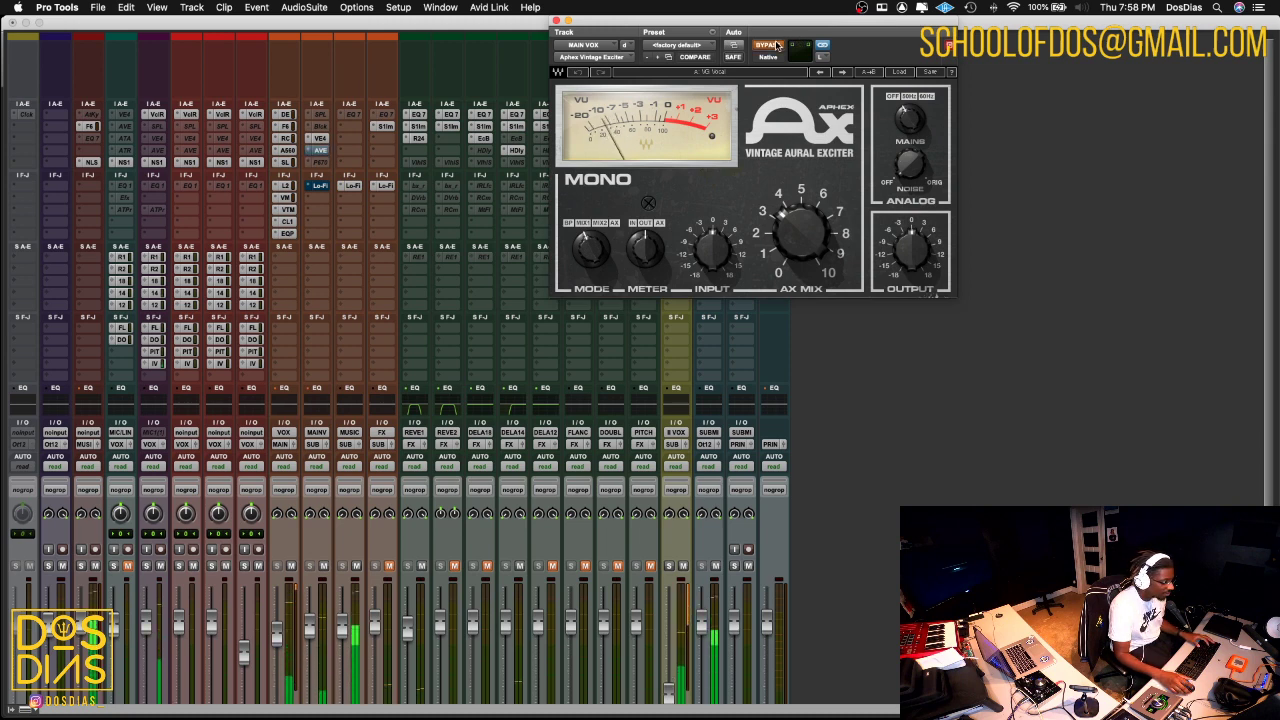
{"action": "left_click", "coordinate": [777, 46]}
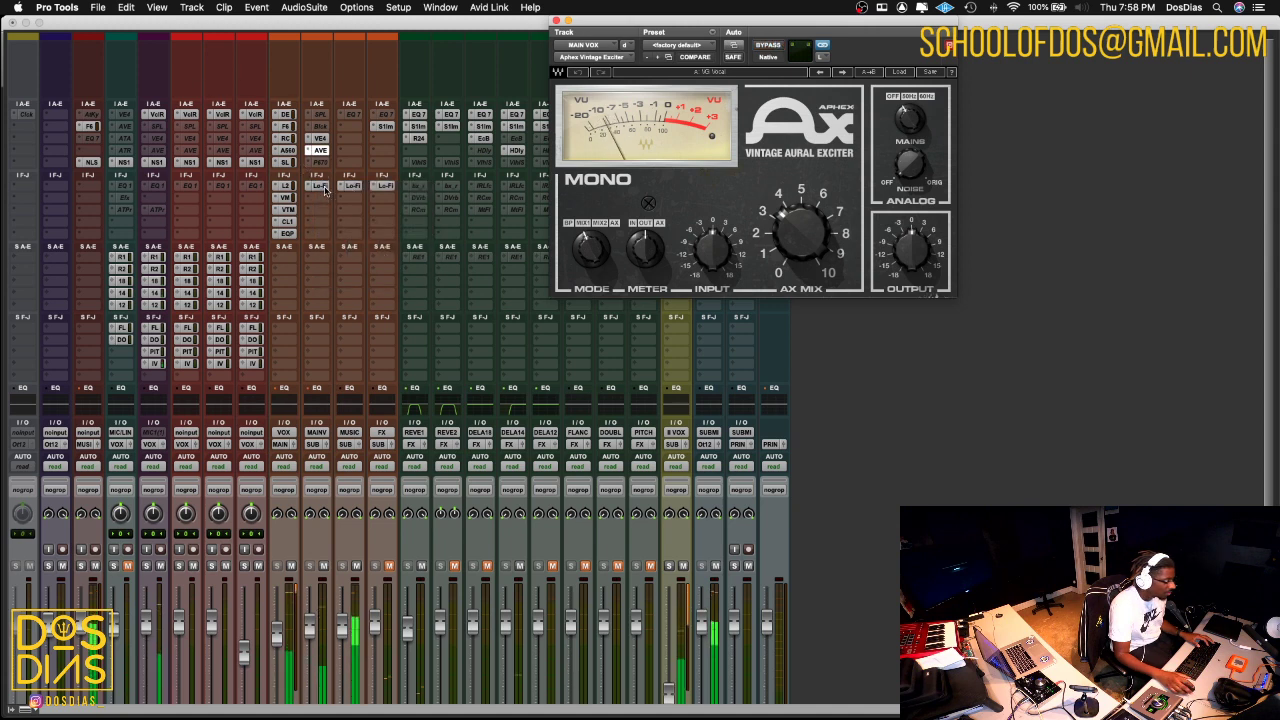
{"action": "left_click", "coordinate": [319, 187]}
{"action": "left_click", "coordinate": [317, 150]}
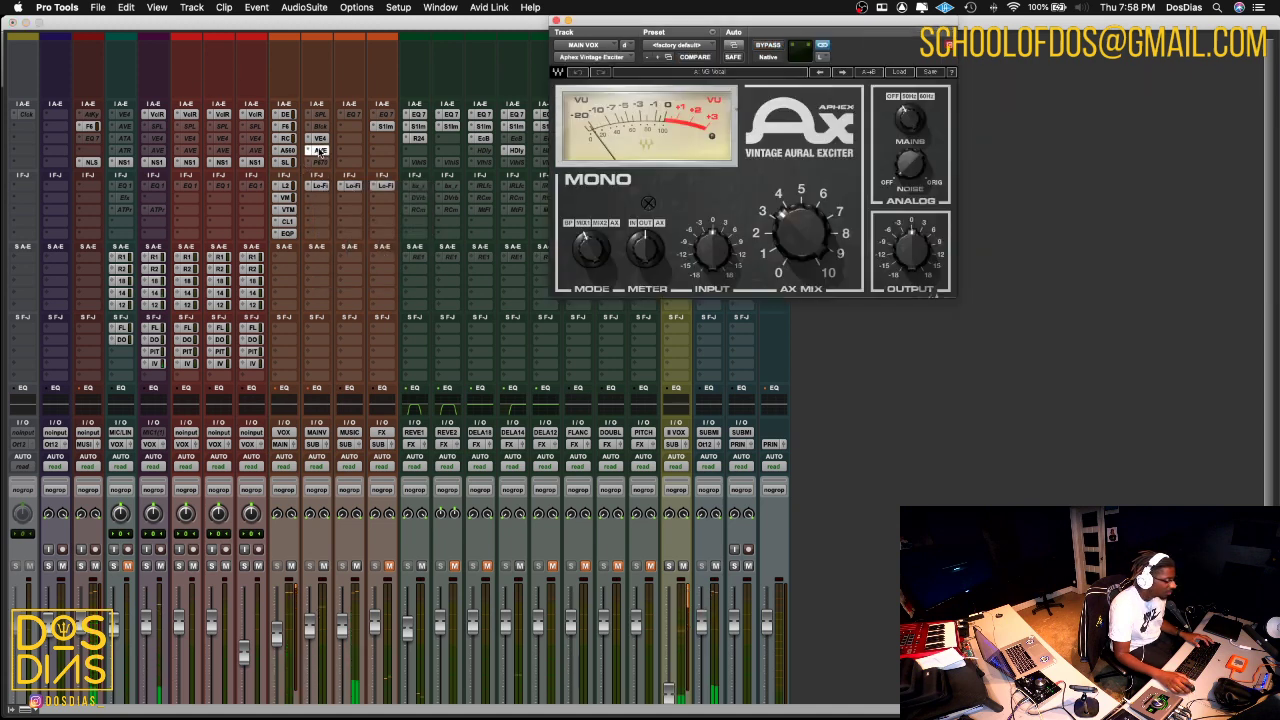
{"action": "left_click", "coordinate": [768, 45]}
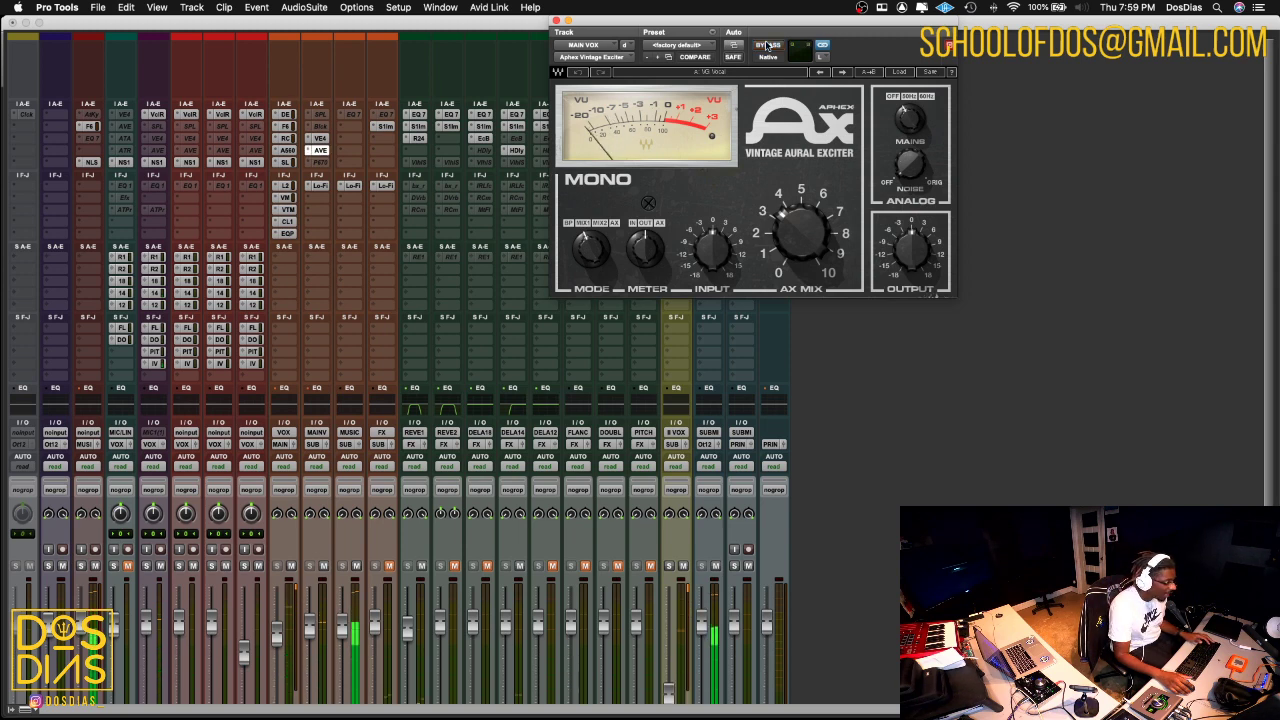
{"action": "left_click", "coordinate": [768, 45]}
{"action": "left_click", "coordinate": [556, 20]}
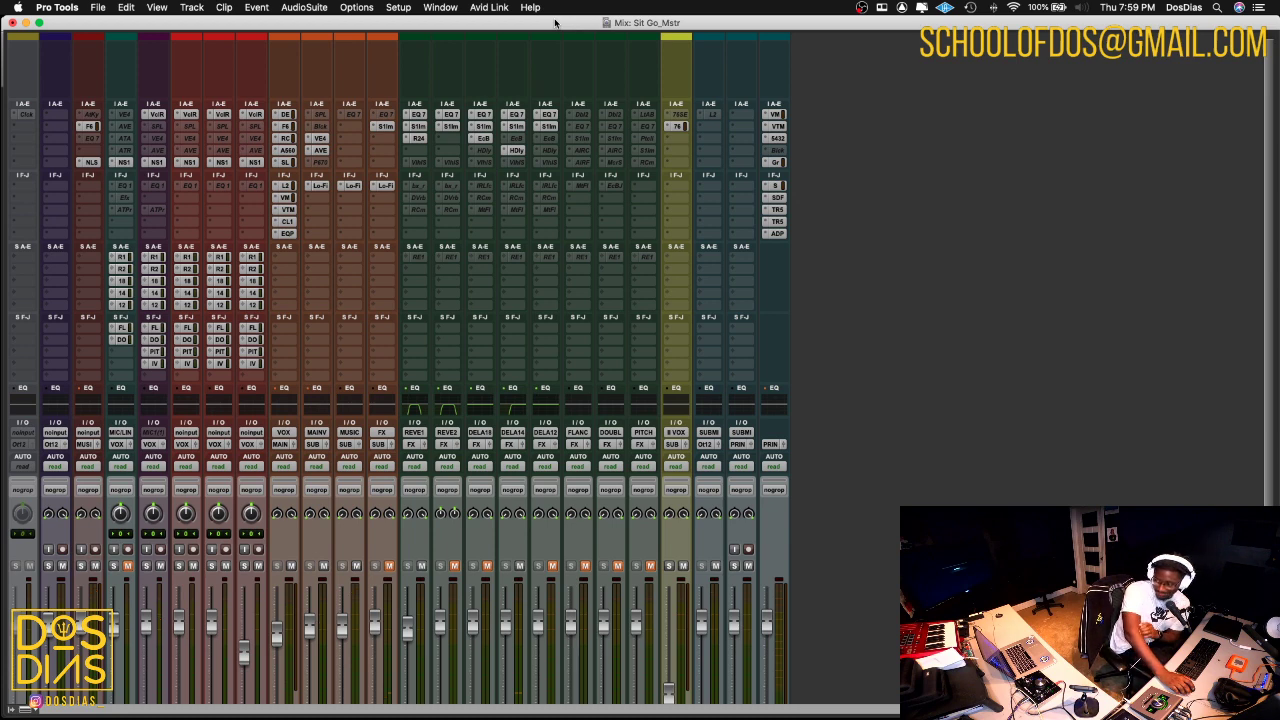
- Set the playback start at bar 2 on the REC.35 track in the Edit window, then return to the Mix window
{"action": "scroll", "coordinate": [670, 238], "scroll_direction": "down", "scroll_amount": 5}
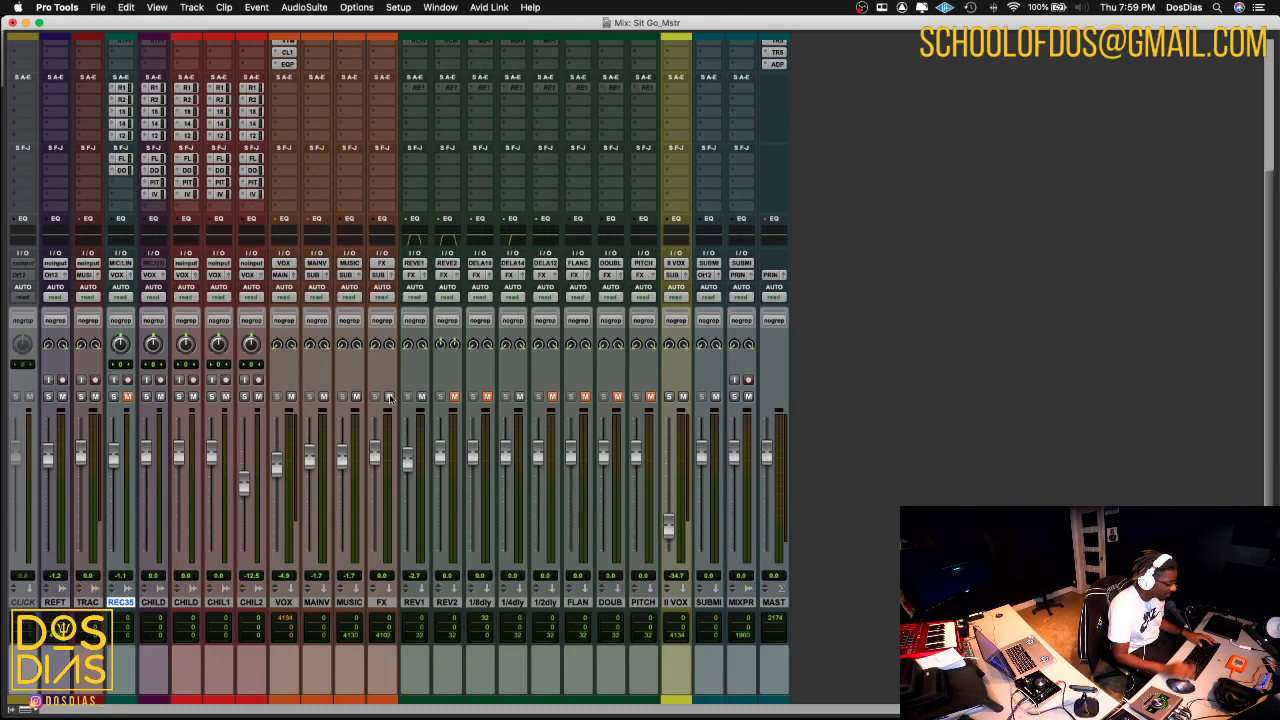
{"action": "key", "text": "super+equal"}
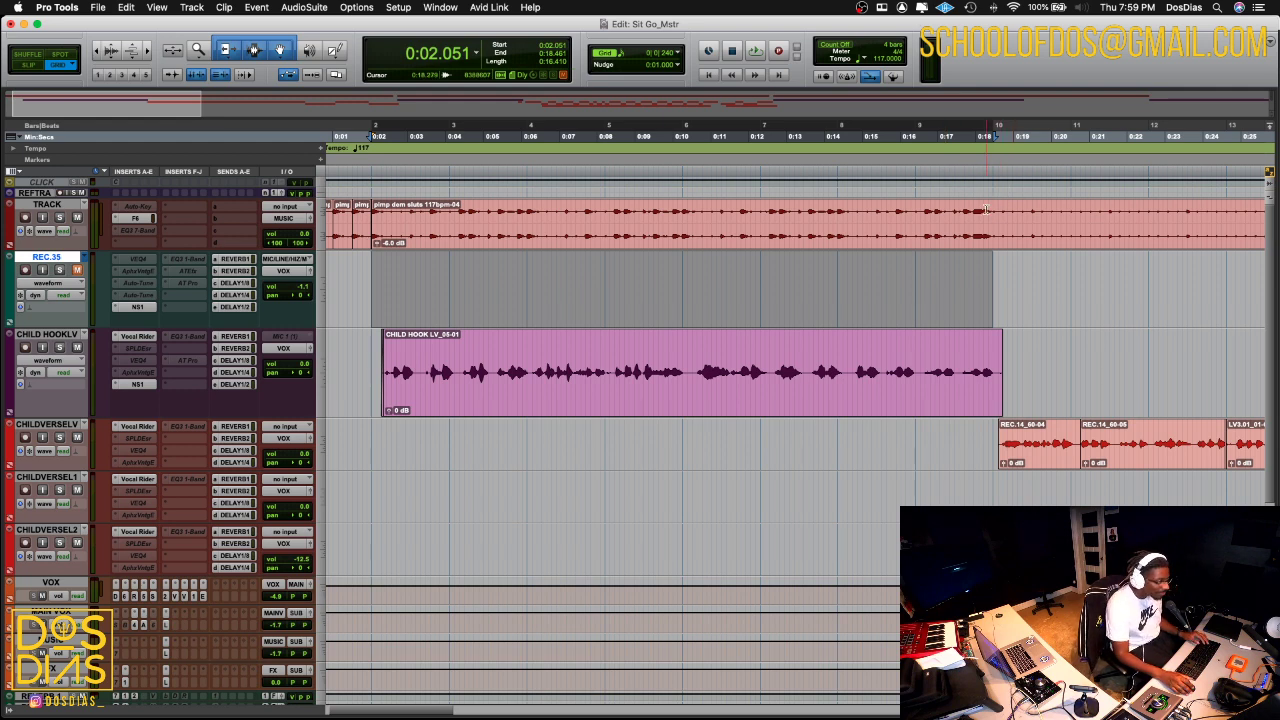
{"action": "left_click", "coordinate": [987, 209]}
{"action": "left_click", "coordinate": [991, 209]}
{"action": "scroll", "coordinate": [1066, 428], "scroll_direction": "right", "scroll_amount": 10}
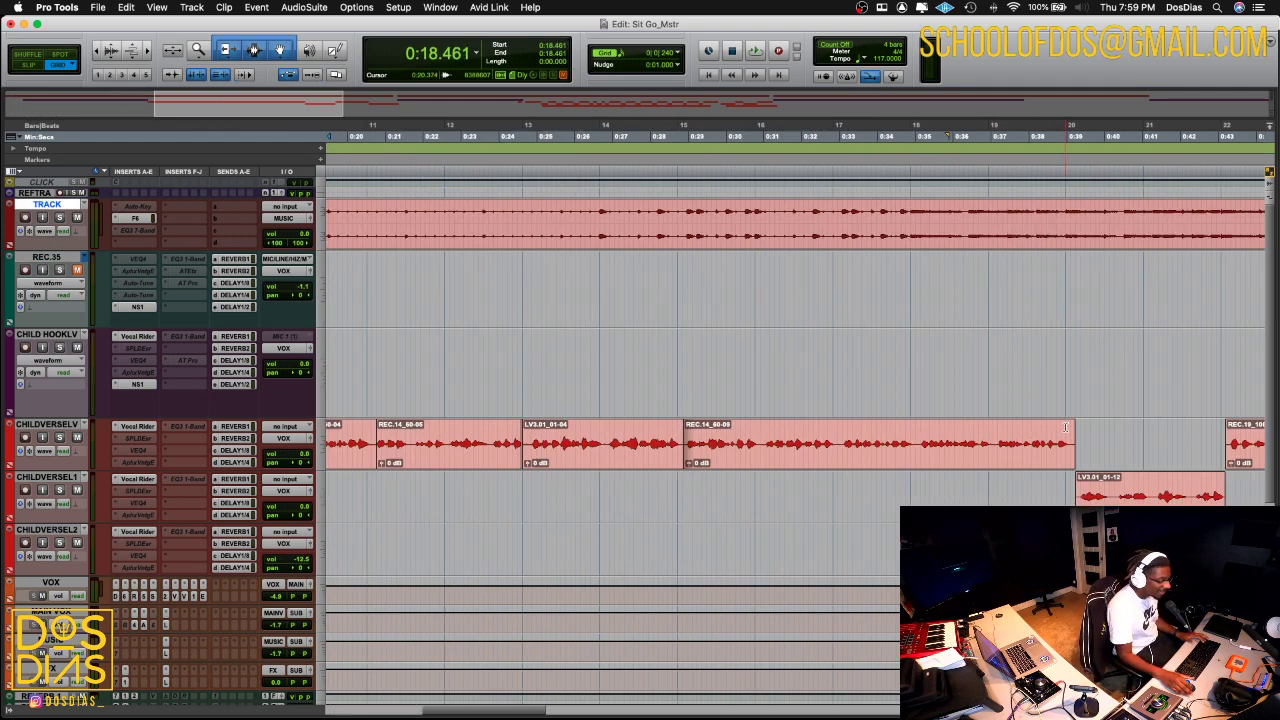
{"action": "scroll", "coordinate": [1066, 428], "scroll_direction": "left", "scroll_amount": 1}
{"action": "scroll", "coordinate": [1122, 210], "scroll_direction": "left", "scroll_amount": 9}
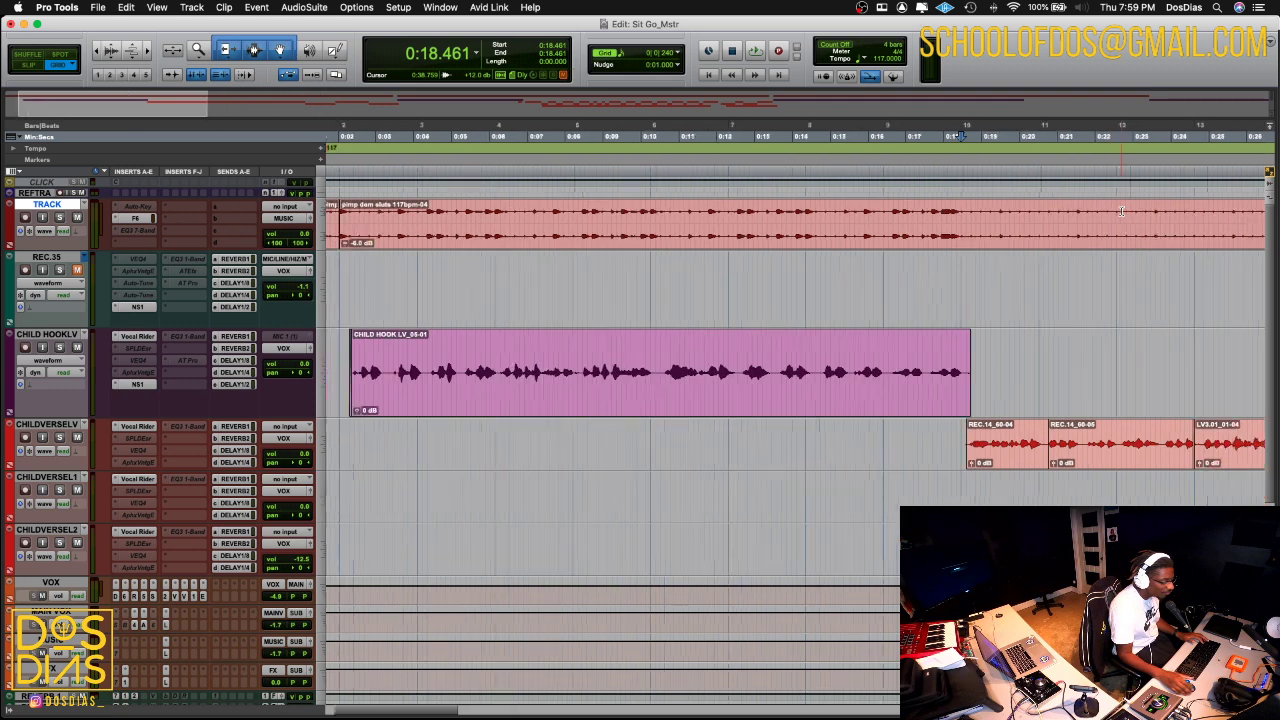
{"action": "scroll", "coordinate": [1122, 210], "scroll_direction": "left", "scroll_amount": 1}
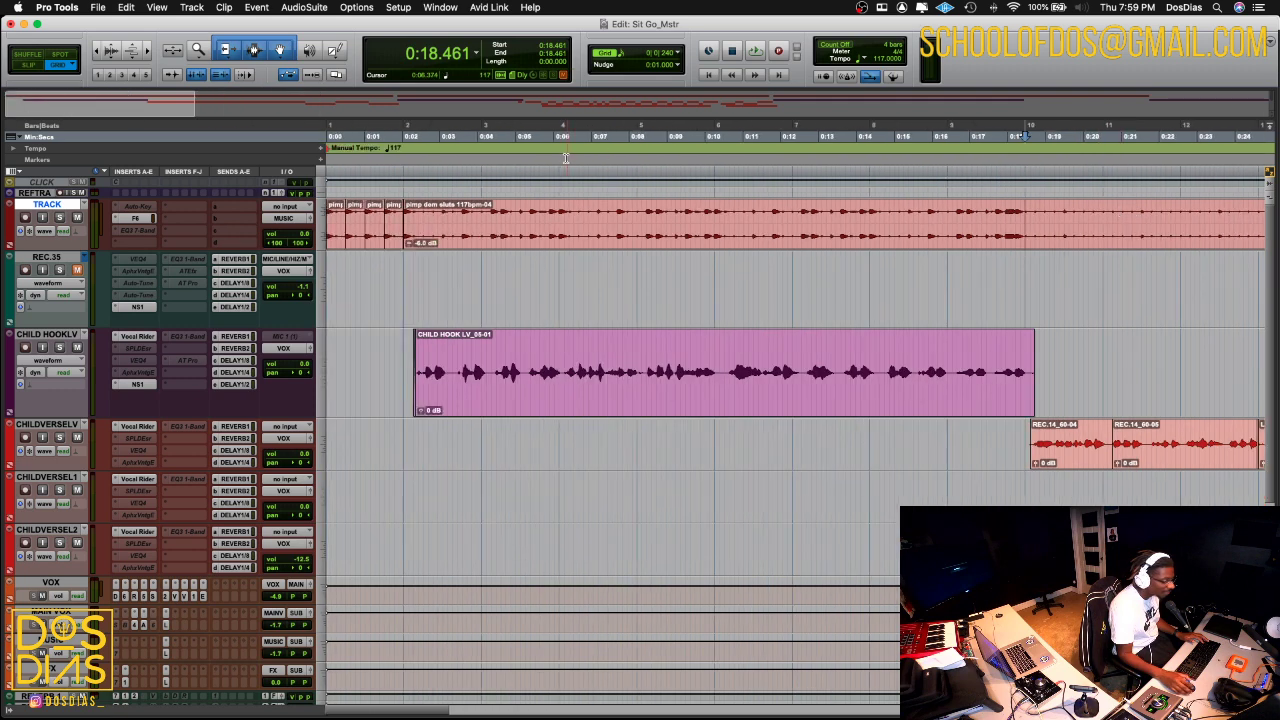
{"action": "left_click", "coordinate": [404, 289]}
{"action": "key", "text": "super+equal"}
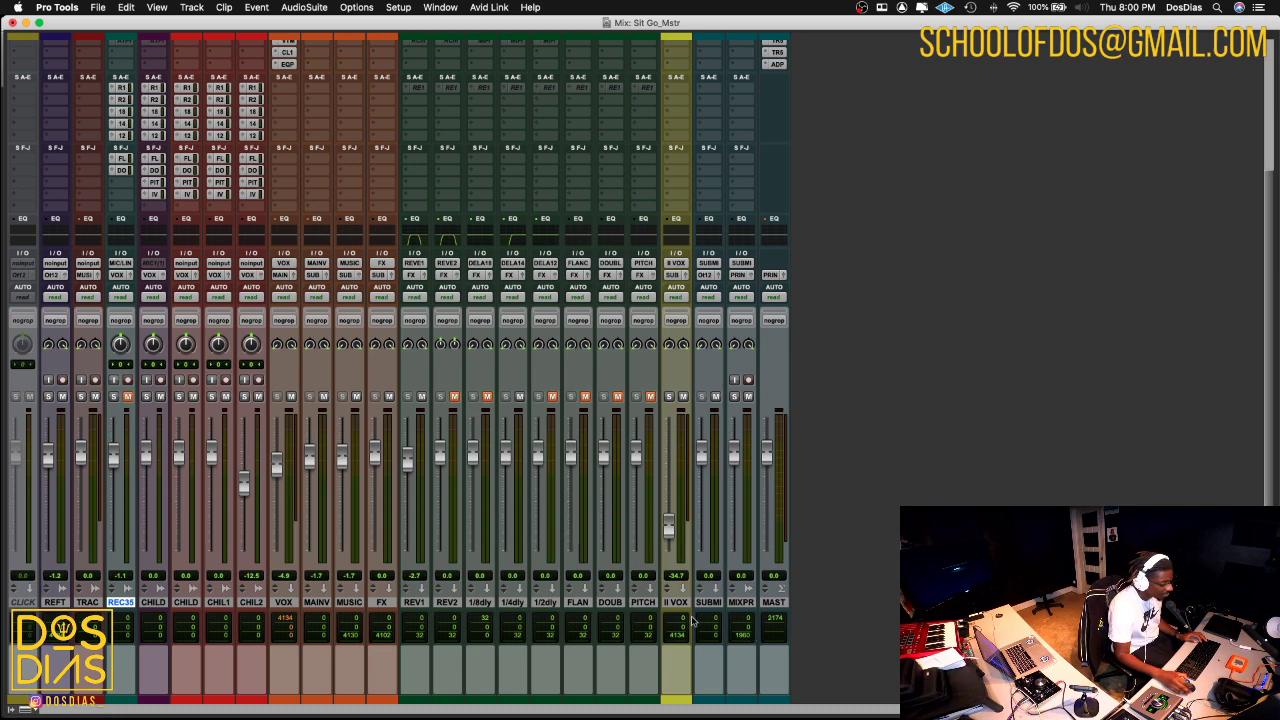
- Open the CLA-76 on the II VOX track and move its window clear for review
{"action": "scroll", "coordinate": [656, 585], "scroll_direction": "up", "scroll_amount": 5}
{"action": "scroll", "coordinate": [564, 349], "scroll_direction": "down", "scroll_amount": 5}
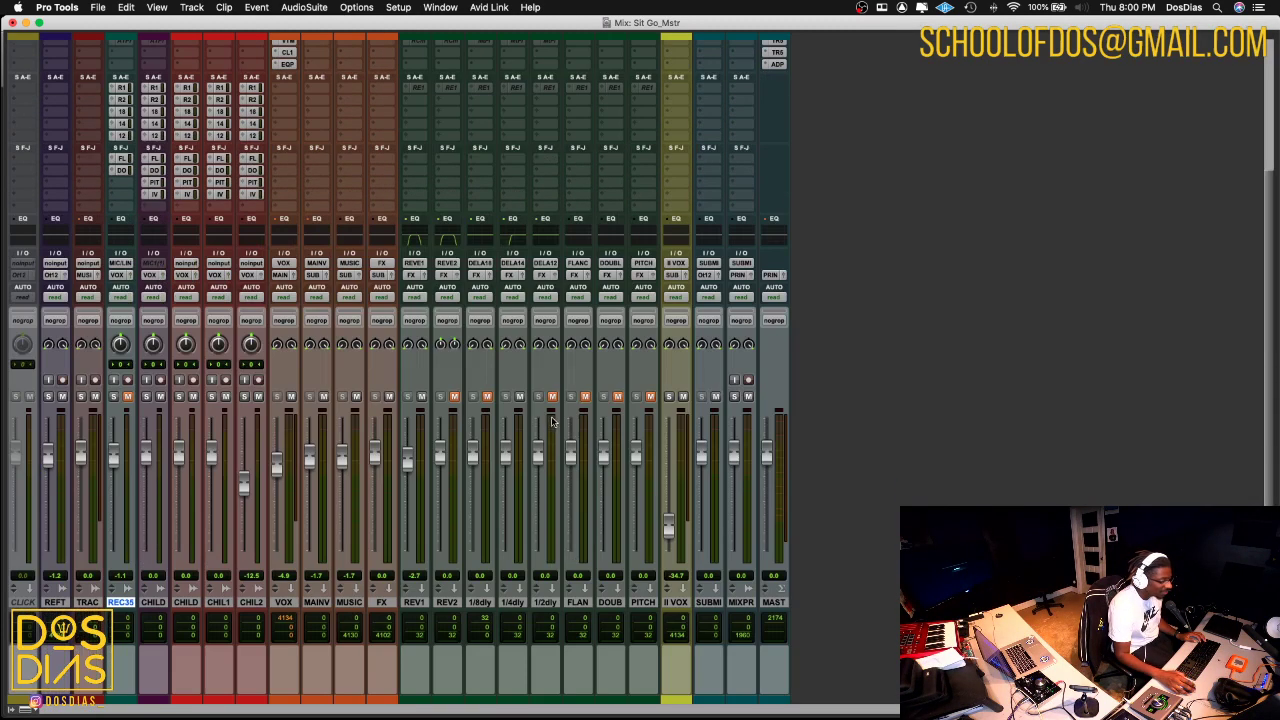
{"action": "scroll", "coordinate": [670, 400], "scroll_direction": "up", "scroll_amount": 5}
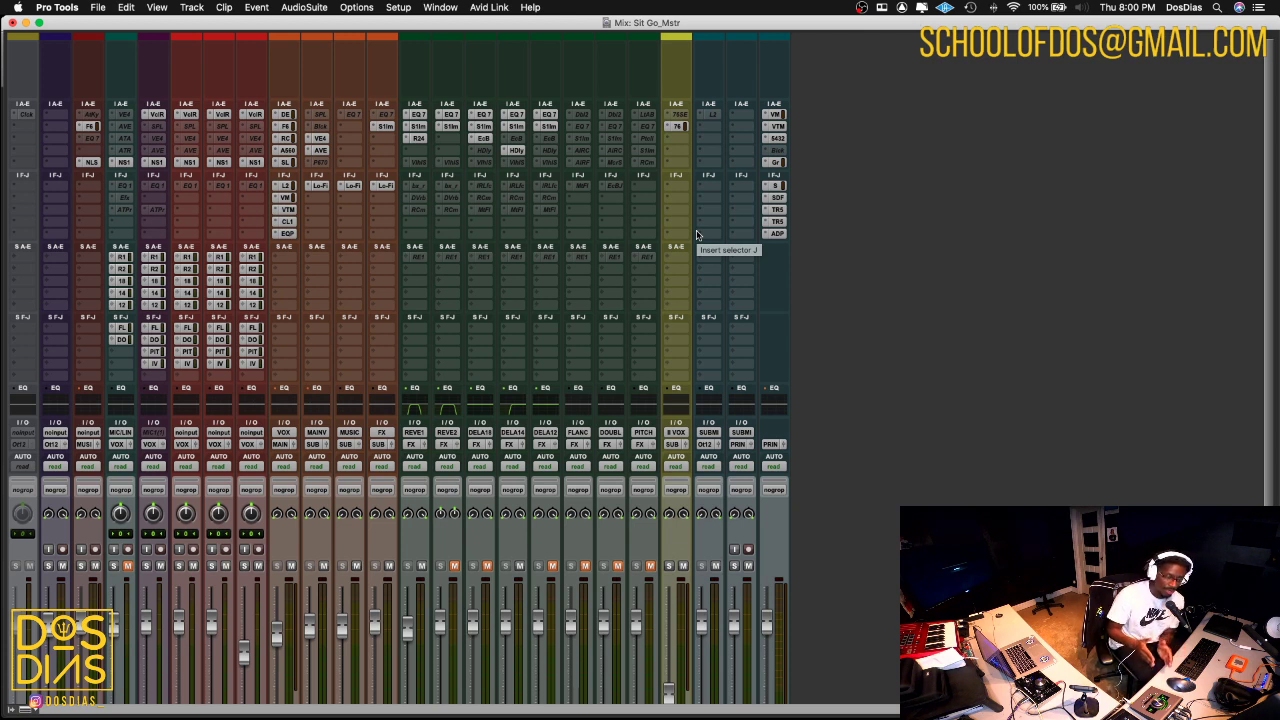
{"action": "left_click", "coordinate": [679, 127]}
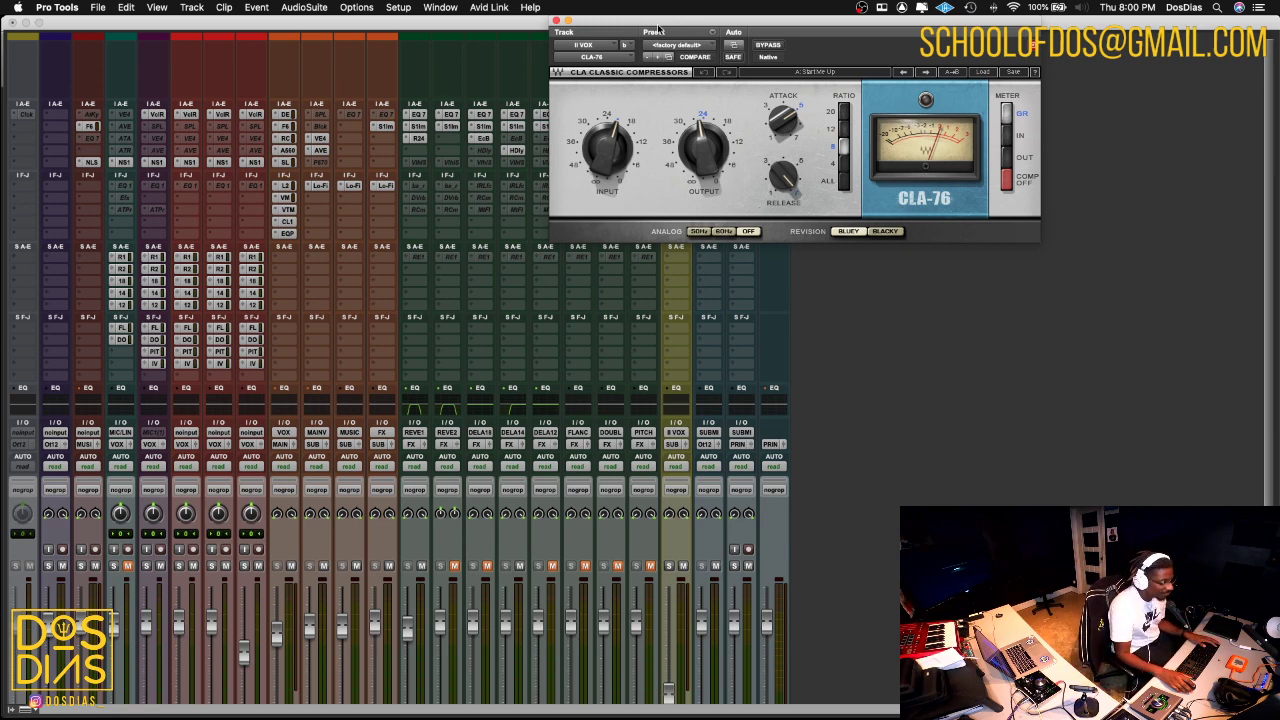
{"action": "left_click_drag", "start_coordinate": [657, 30], "coordinate": [716, 130]}
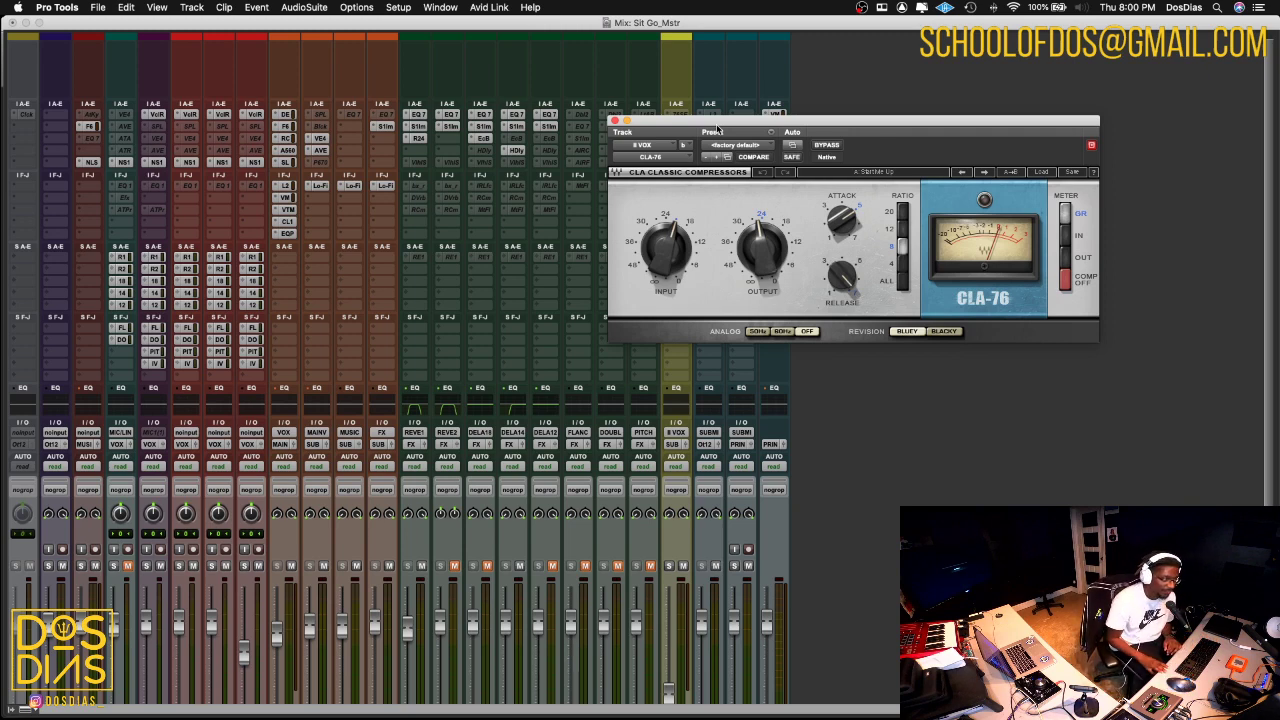
- Compare the CLA-76's Blacky and Bluey revisions, leave it on Bluey, review its attack and release controls, and close it
{"action": "left_click", "coordinate": [946, 331]}
{"action": "left_click", "coordinate": [905, 331]}
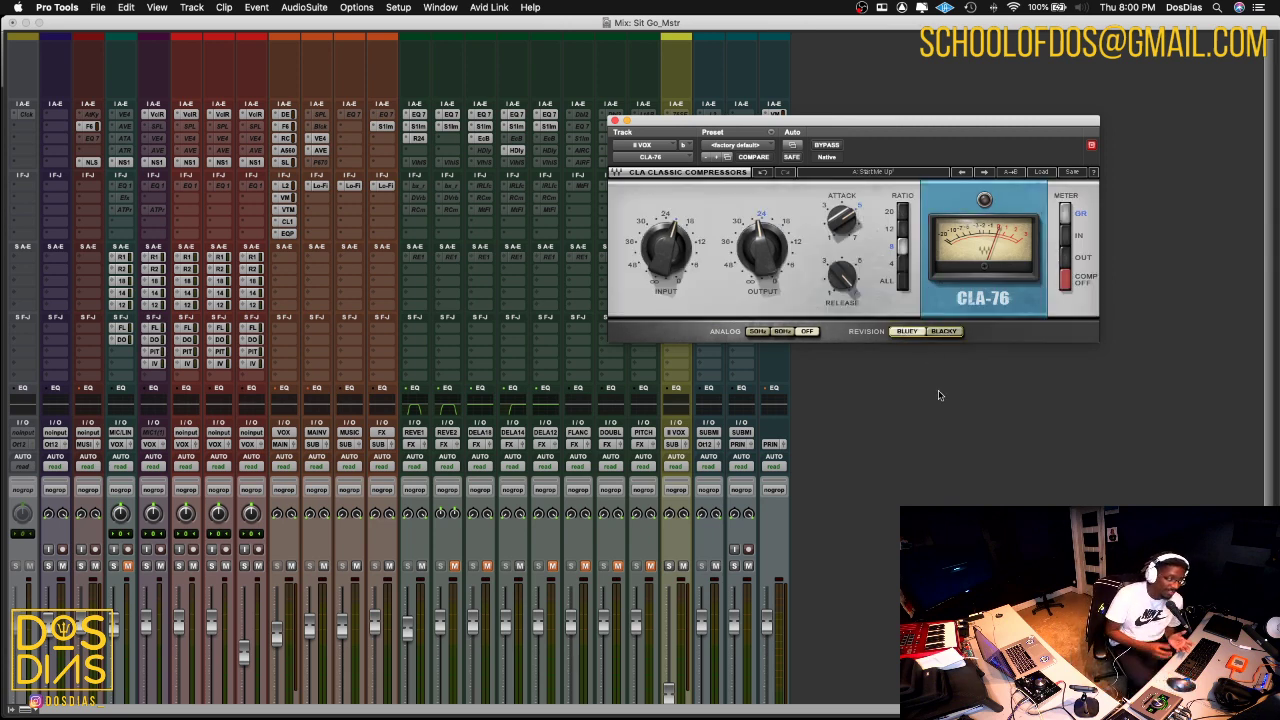
{"action": "left_click", "coordinate": [946, 331]}
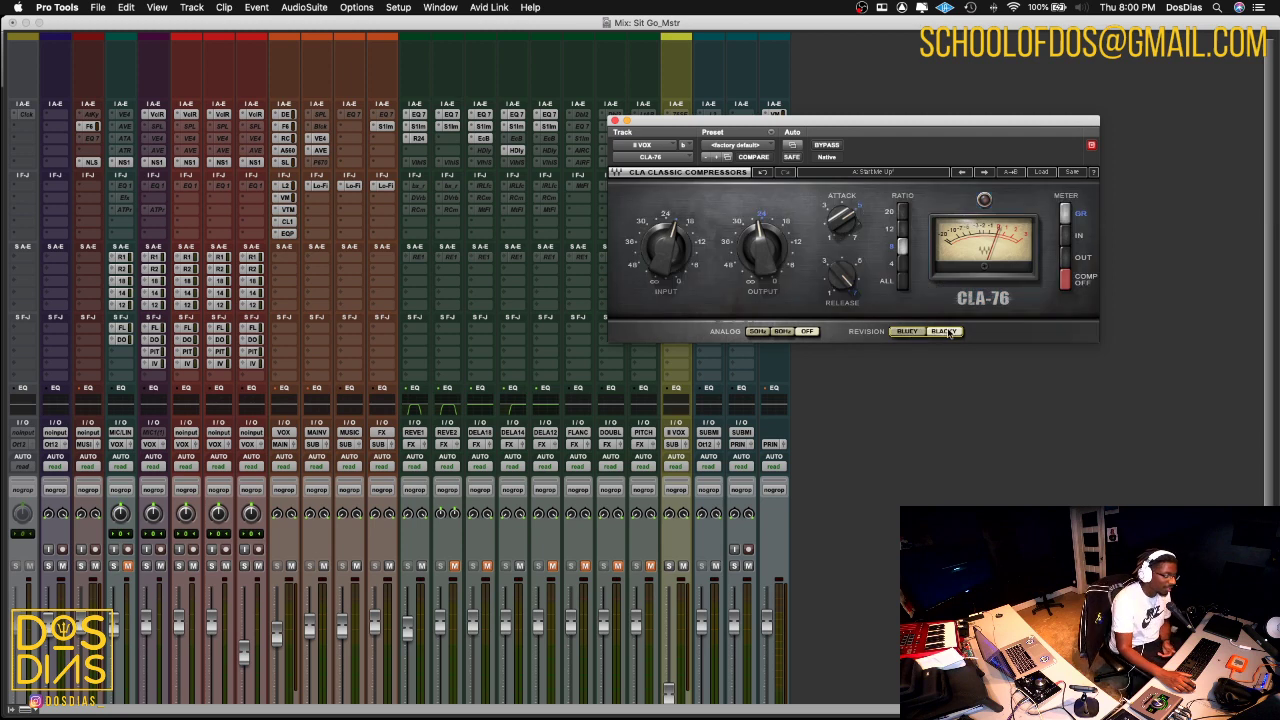
{"action": "left_click", "coordinate": [903, 333]}
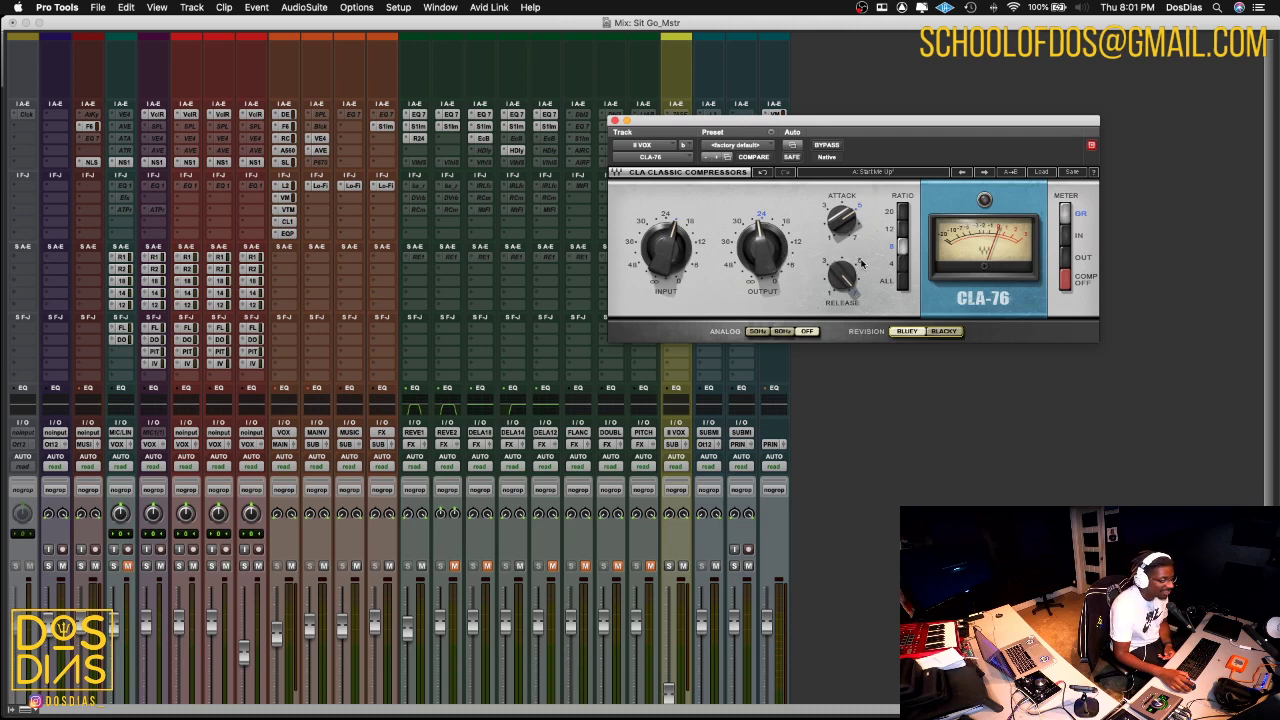
{"action": "mouse_move", "coordinate": [852, 225]}
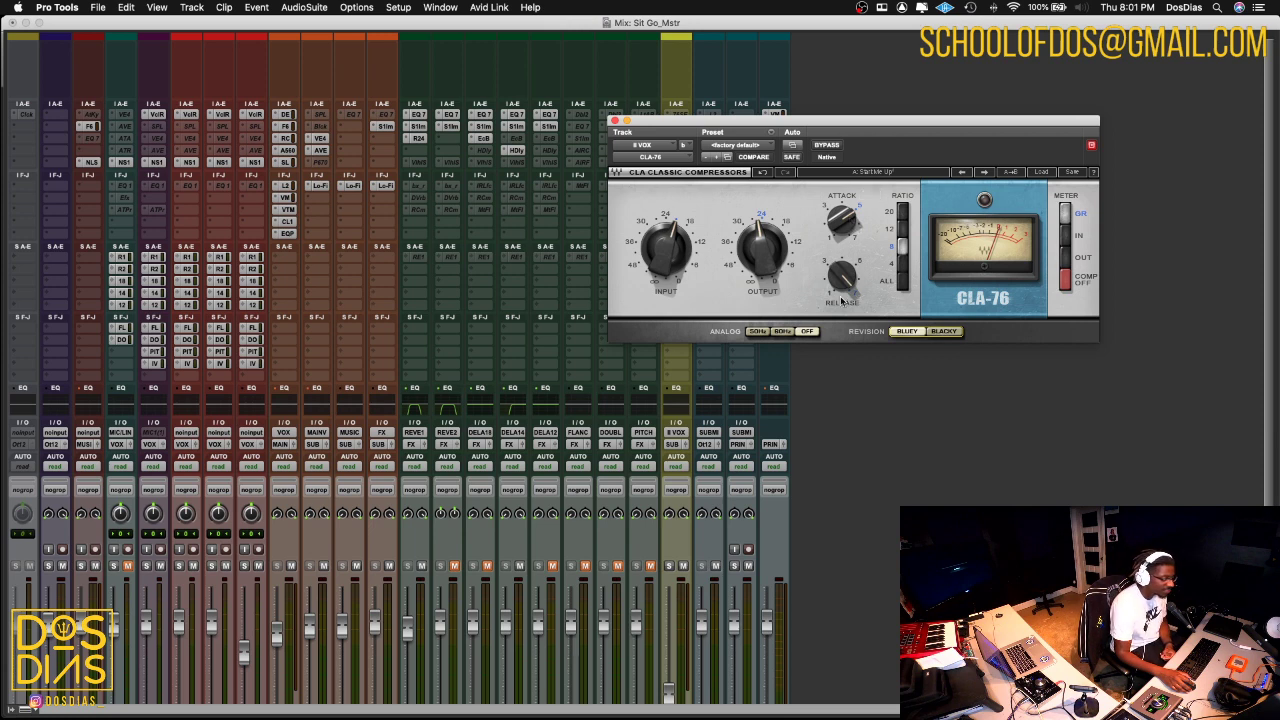
{"action": "mouse_move", "coordinate": [843, 292]}
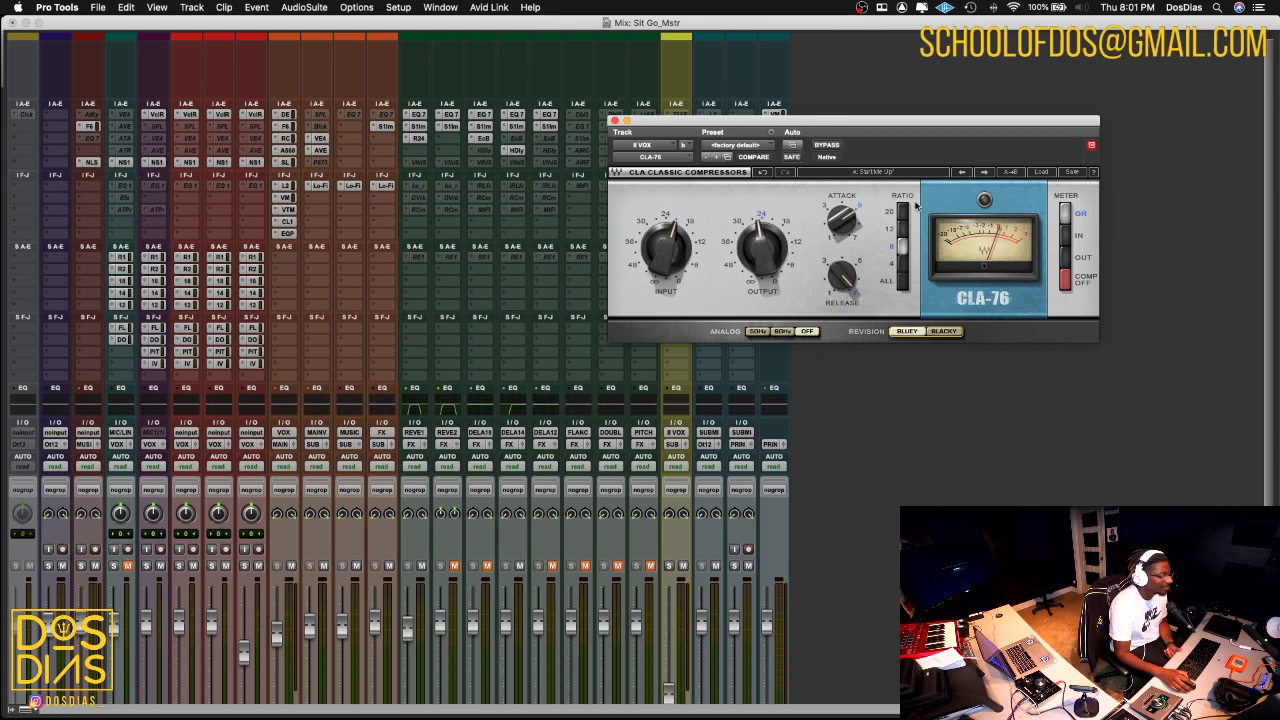
{"action": "left_click", "coordinate": [615, 121]}
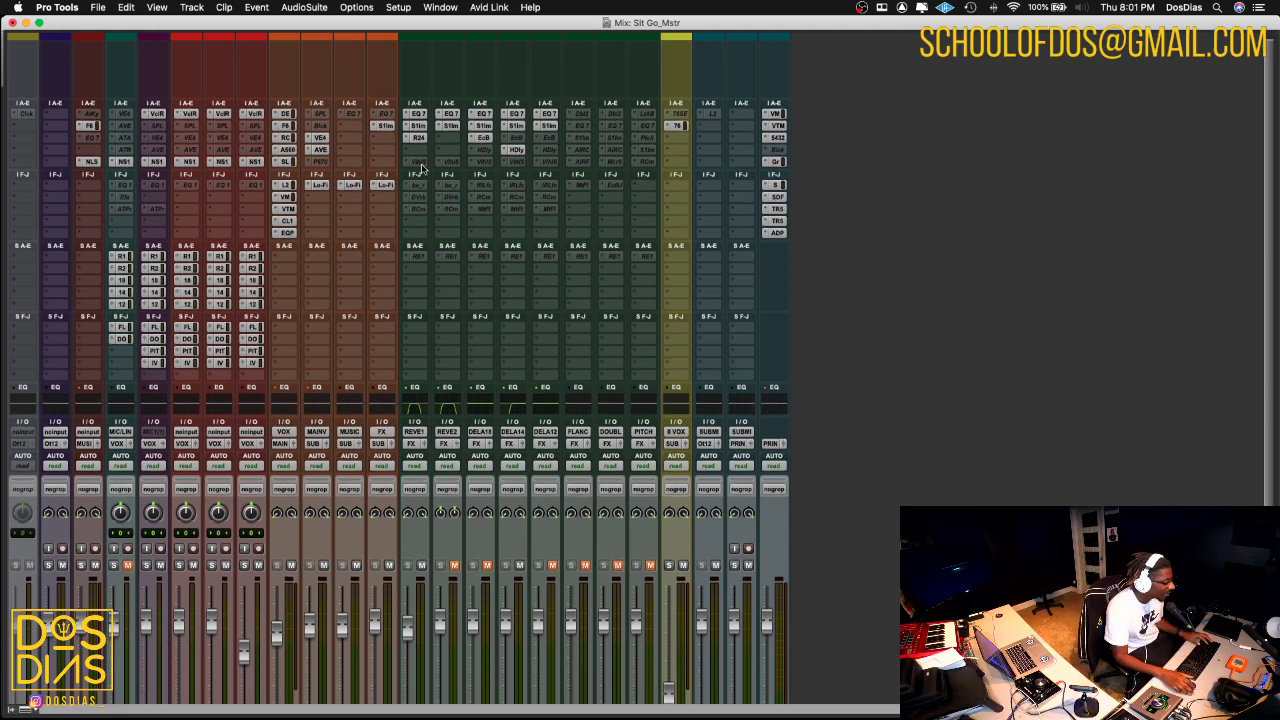
- Mute the TRACK channel, listen to the vocal with its effects while reviewing the mixer, and stop playback
{"action": "scroll", "coordinate": [421, 168], "scroll_direction": "down", "scroll_amount": 5}
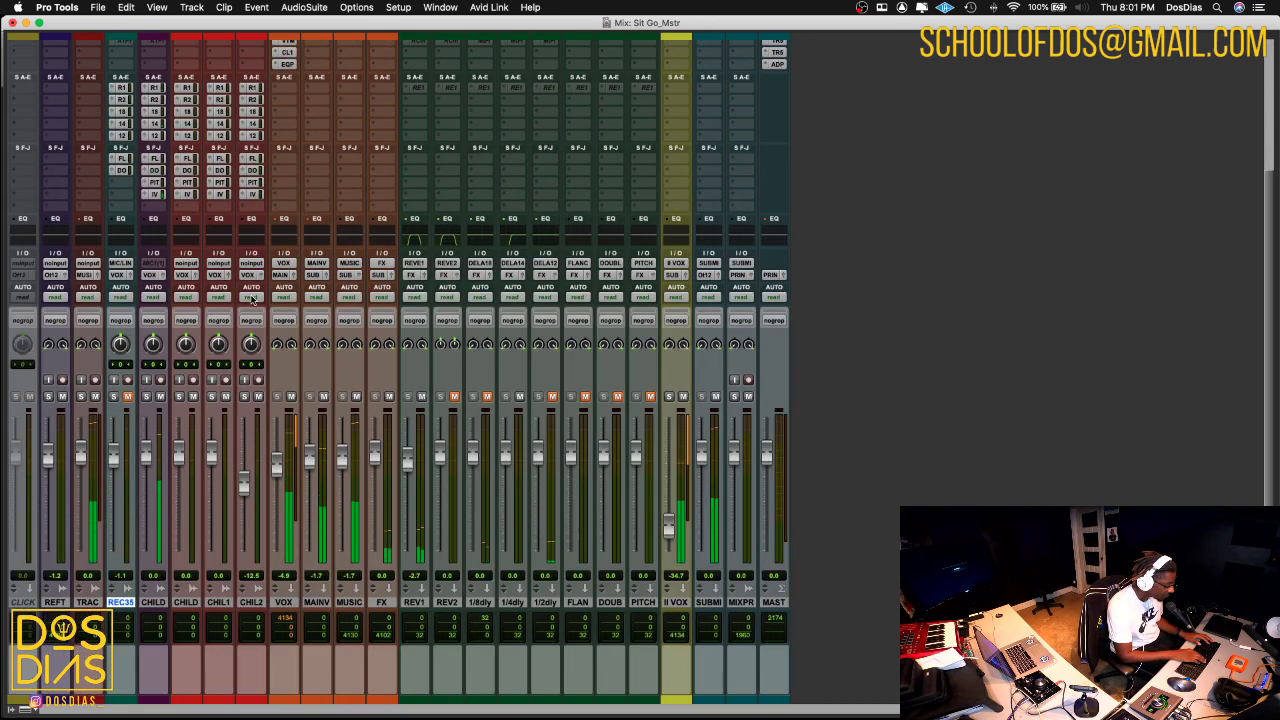
{"action": "left_click", "coordinate": [95, 397]}
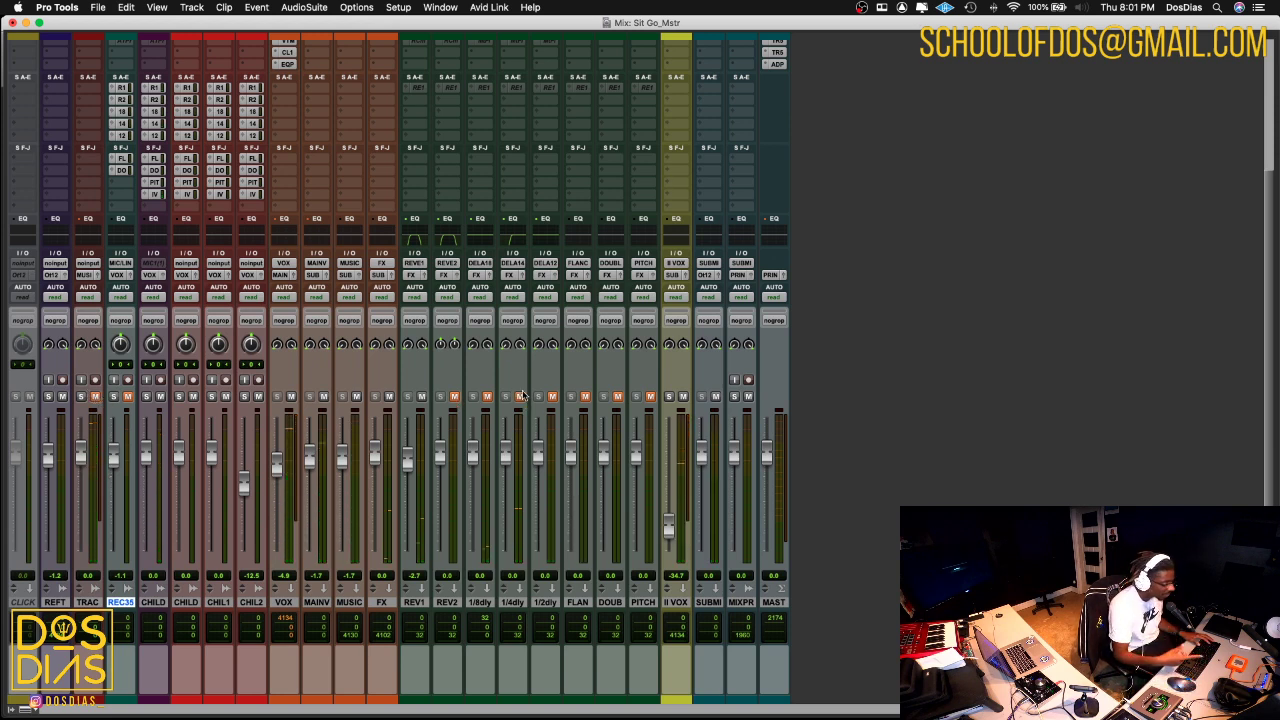
{"action": "scroll", "coordinate": [436, 175], "scroll_direction": "up", "scroll_amount": 3}
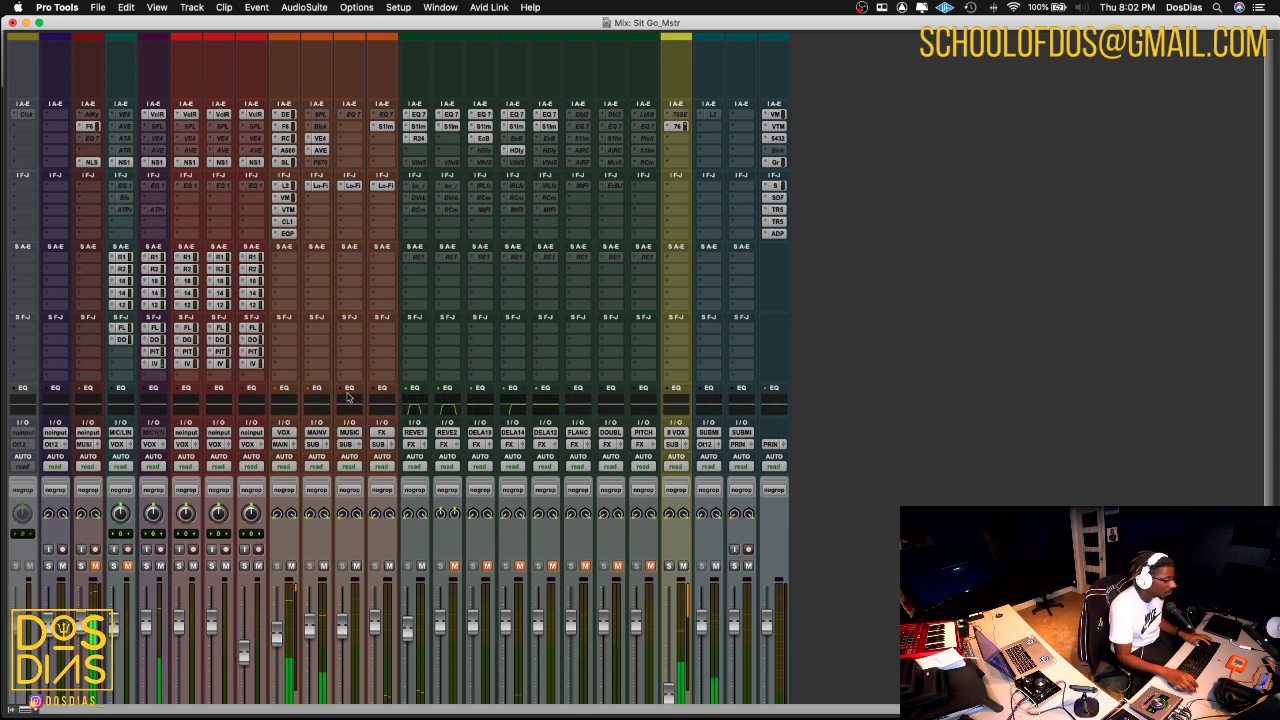
{"action": "scroll", "coordinate": [345, 440], "scroll_direction": "down", "scroll_amount": 5}
{"action": "key", "text": "space"}
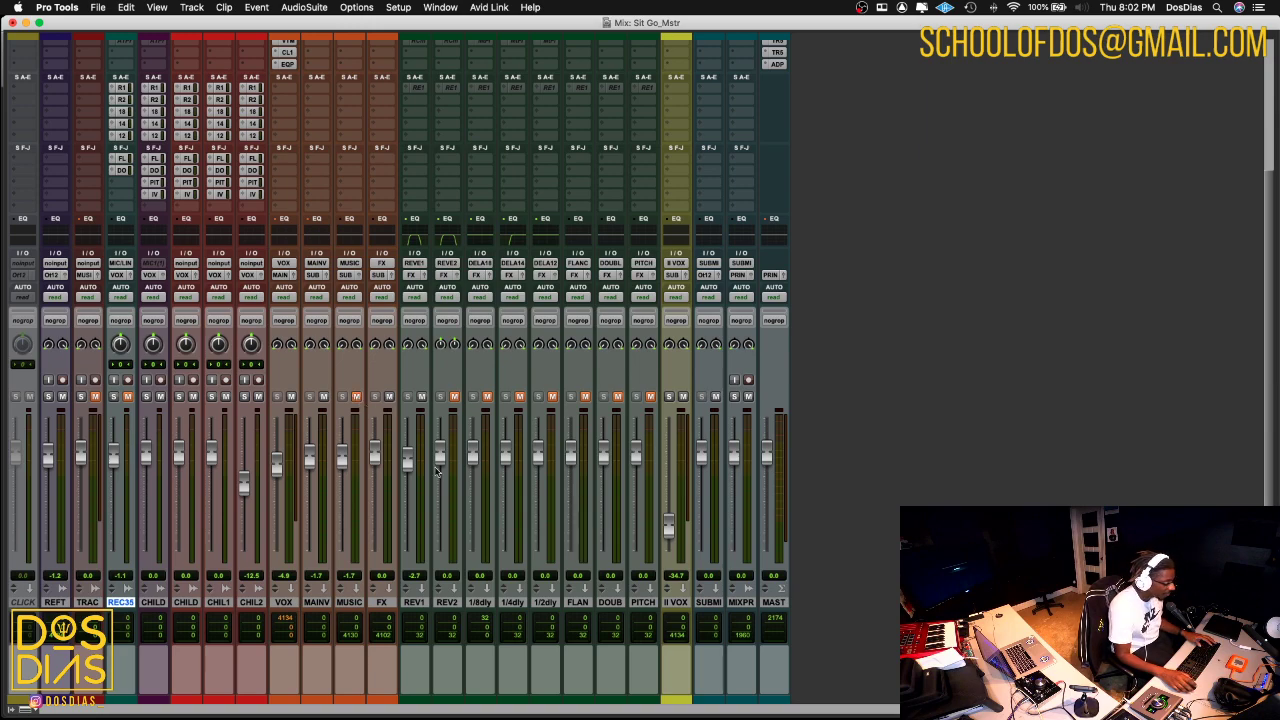
- Audition the parallel vocal during playback by muting the MAIN VOX and VOX channels, and toggle the MUSIC channel's mute
{"action": "scroll", "coordinate": [434, 462], "scroll_direction": "up", "scroll_amount": 5}
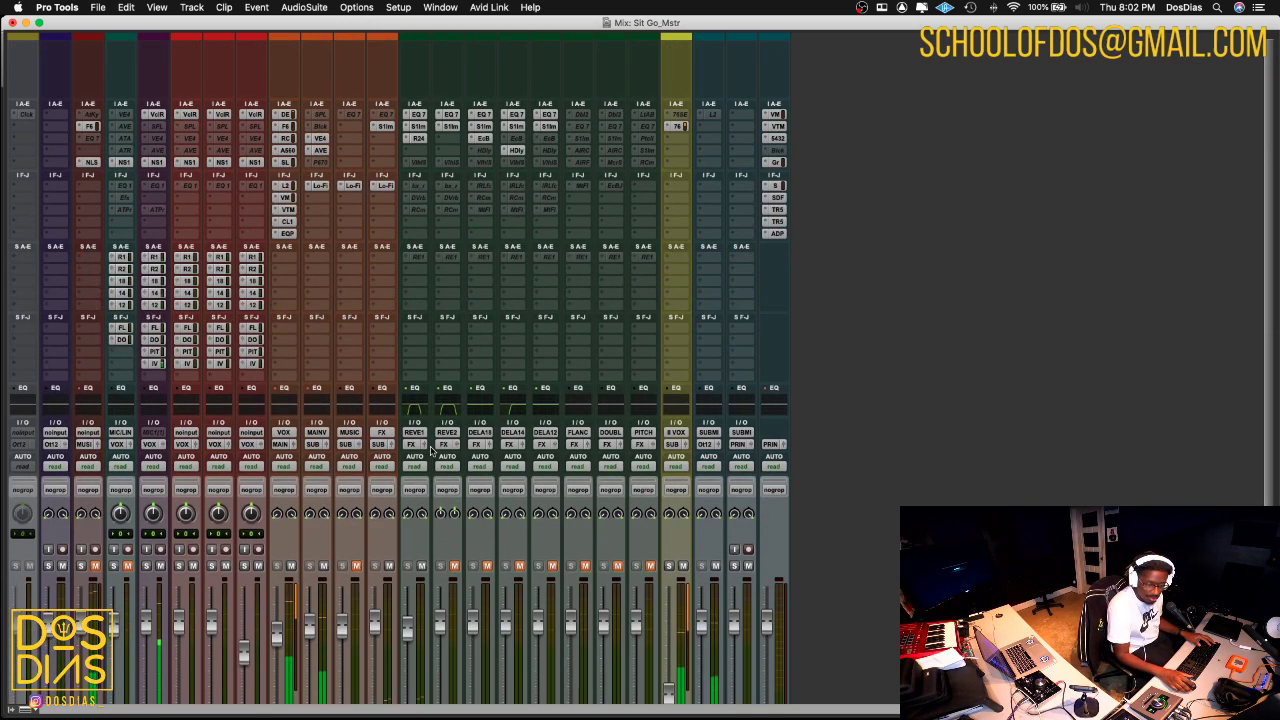
{"action": "scroll", "coordinate": [285, 397], "scroll_direction": "down", "scroll_amount": 5}
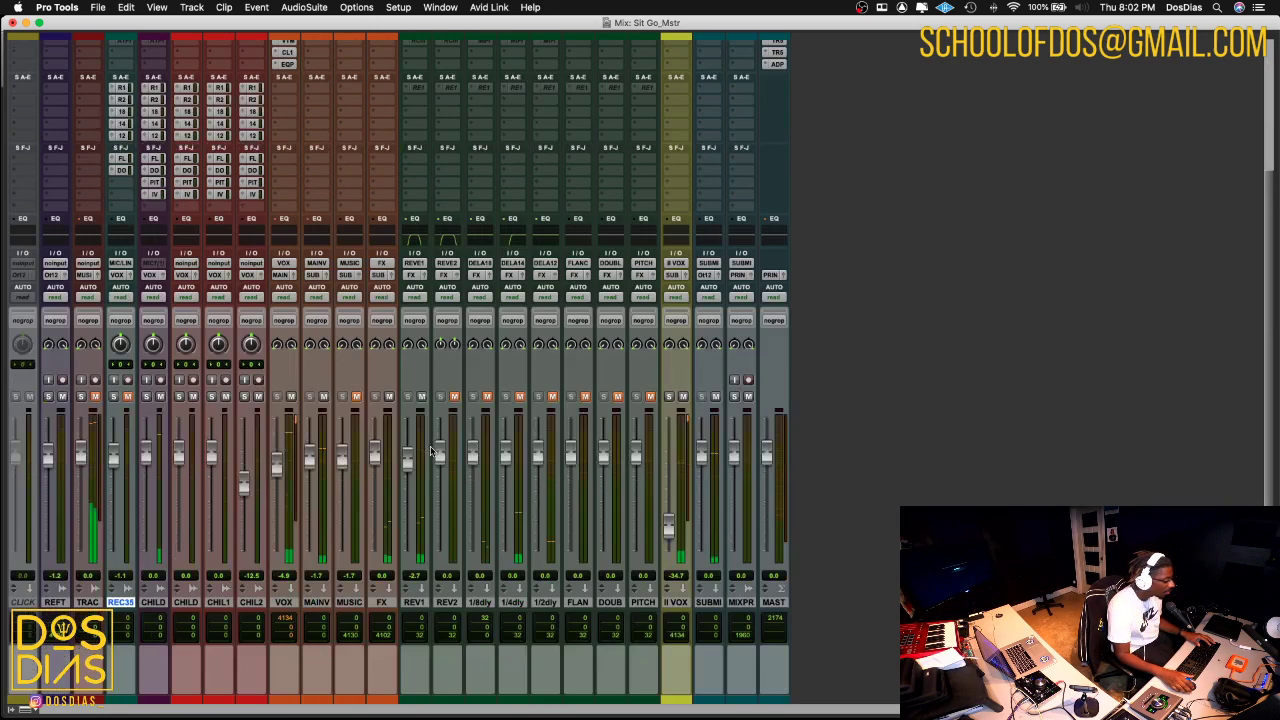
{"action": "left_click", "coordinate": [323, 397]}
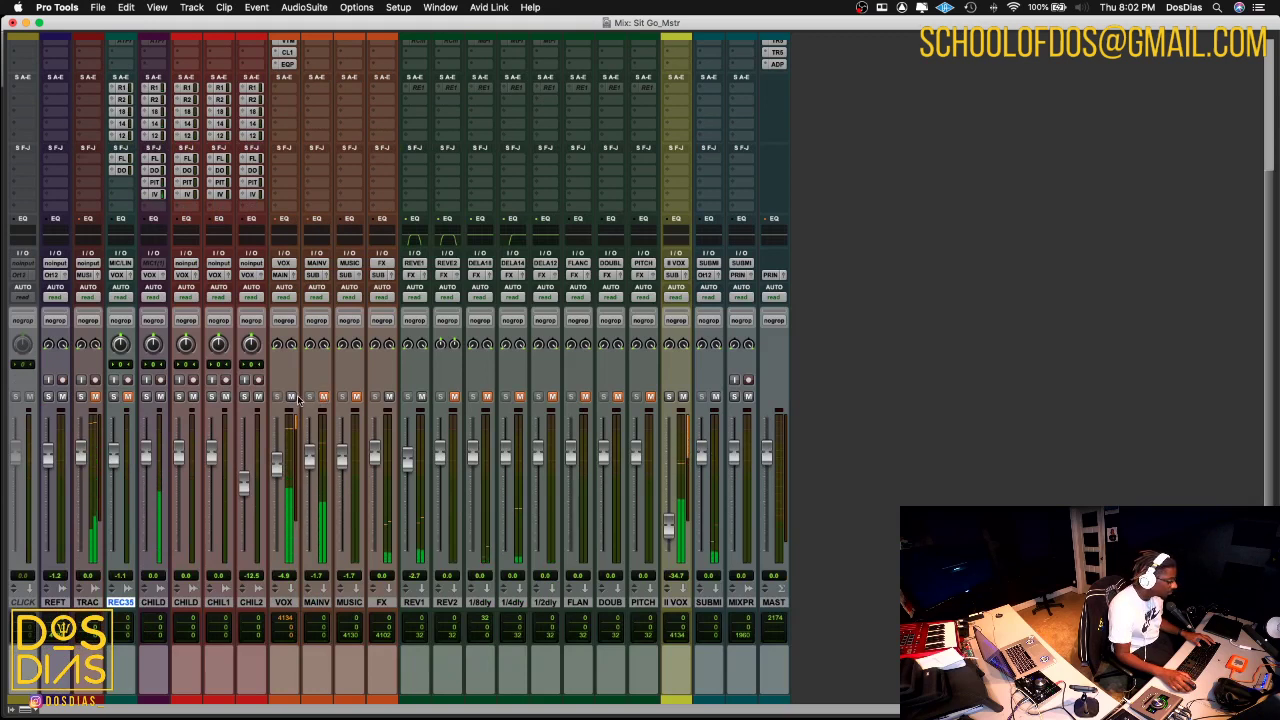
{"action": "left_click", "coordinate": [291, 397]}
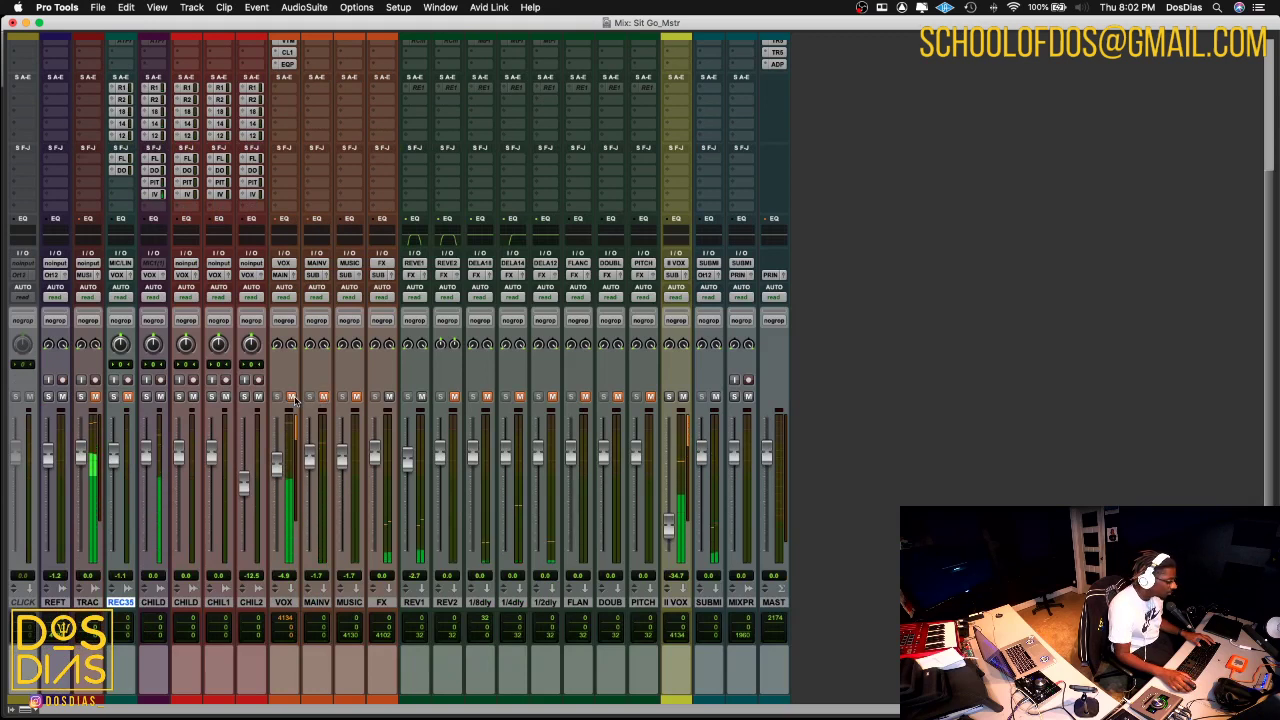
{"action": "scroll", "coordinate": [295, 400], "scroll_direction": "up", "scroll_amount": 3}
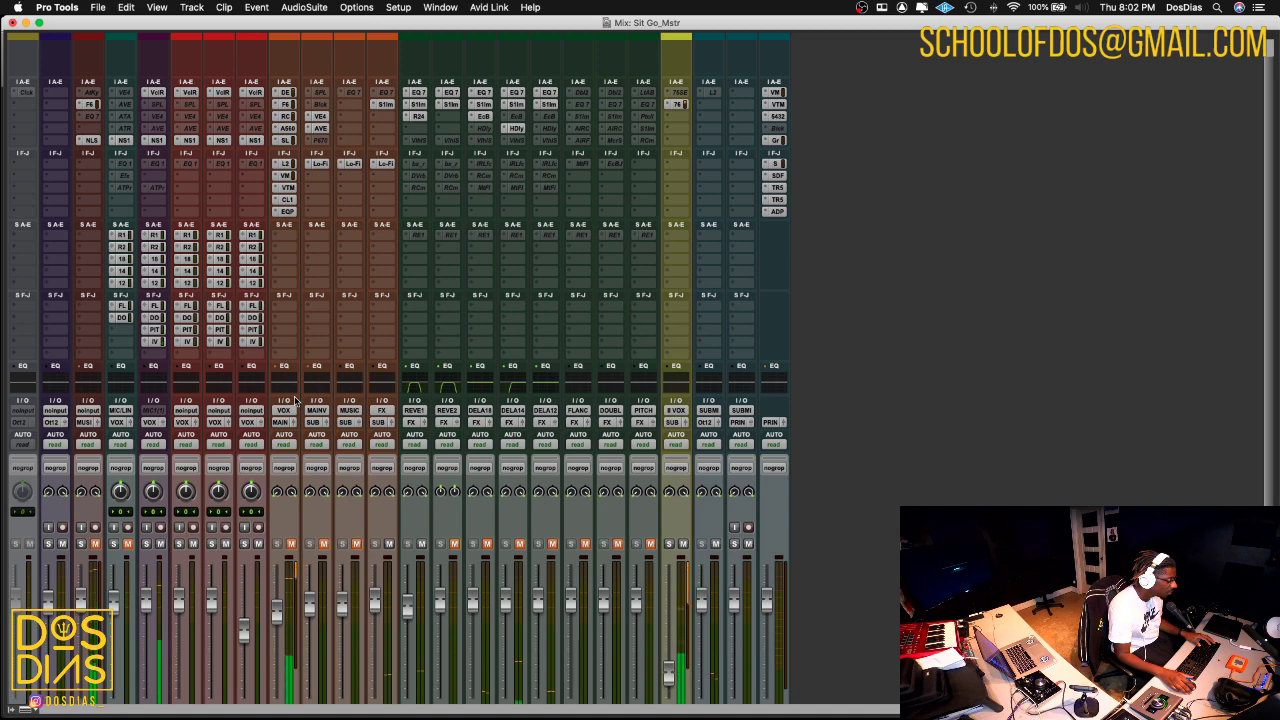
{"action": "scroll", "coordinate": [295, 400], "scroll_direction": "down", "scroll_amount": 3}
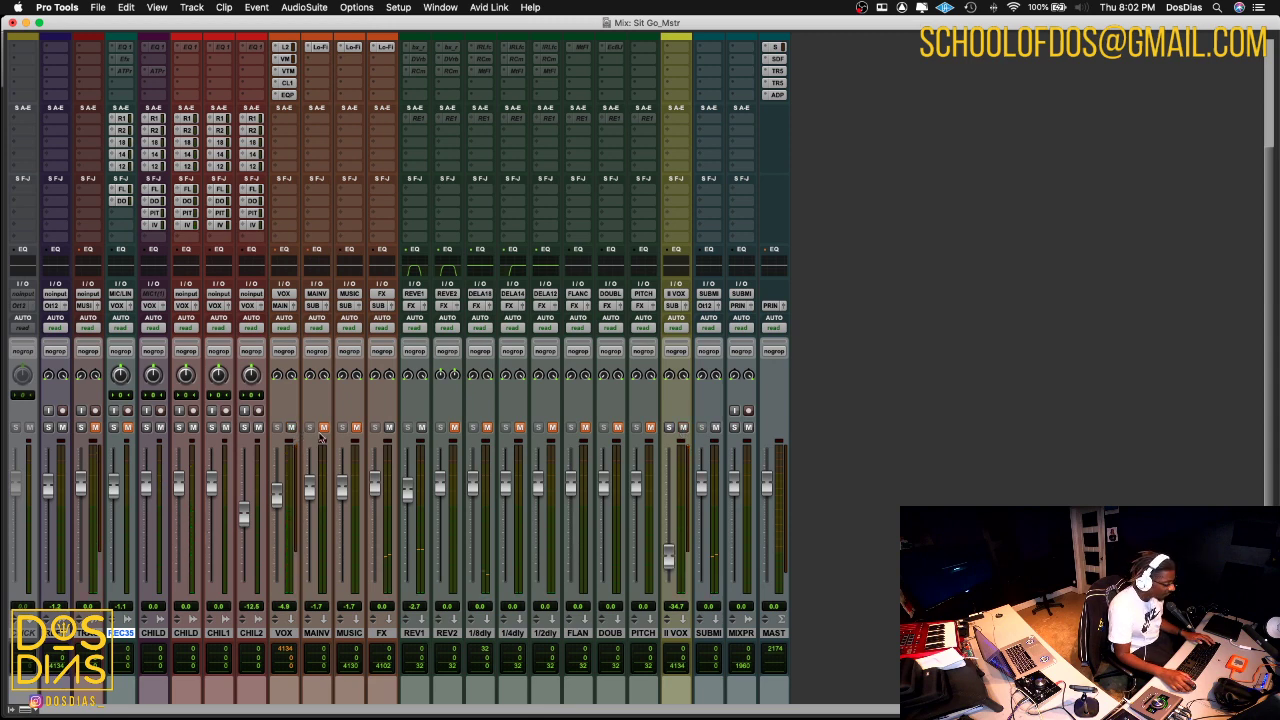
{"action": "left_click", "coordinate": [355, 428]}
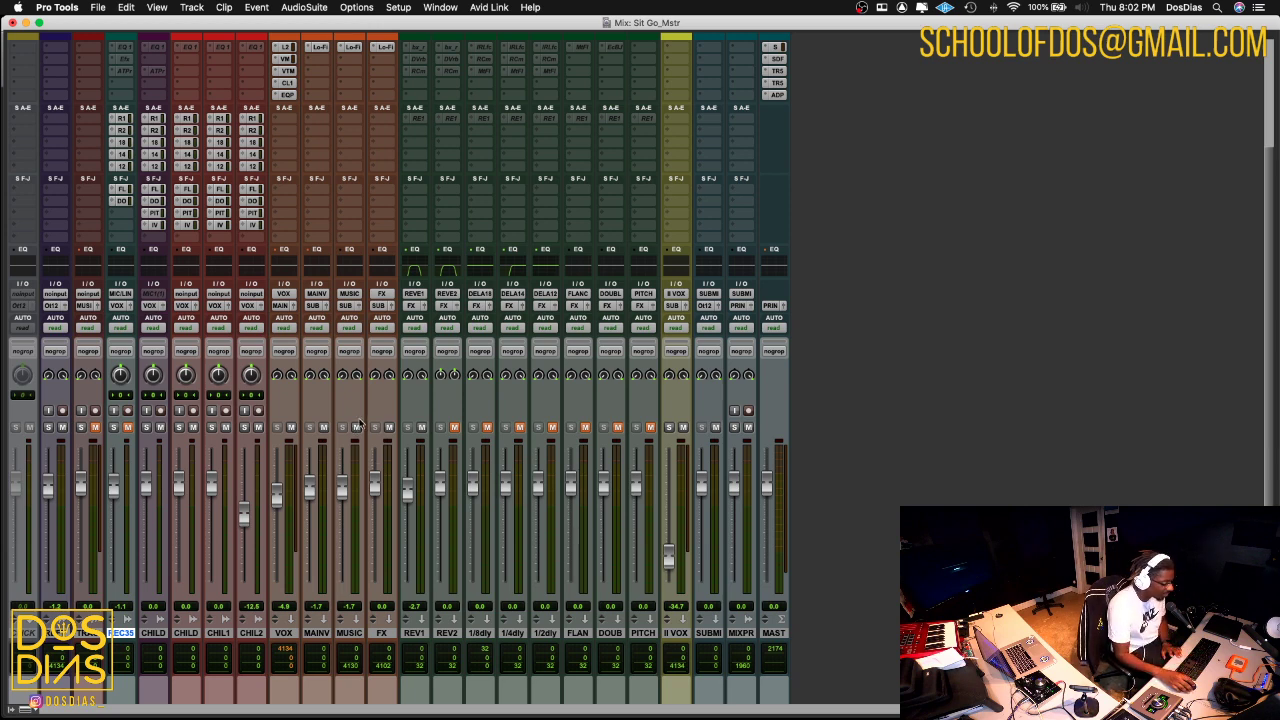
{"action": "left_click", "coordinate": [355, 428]}
{"action": "scroll", "coordinate": [355, 428], "scroll_direction": "up", "scroll_amount": 3}
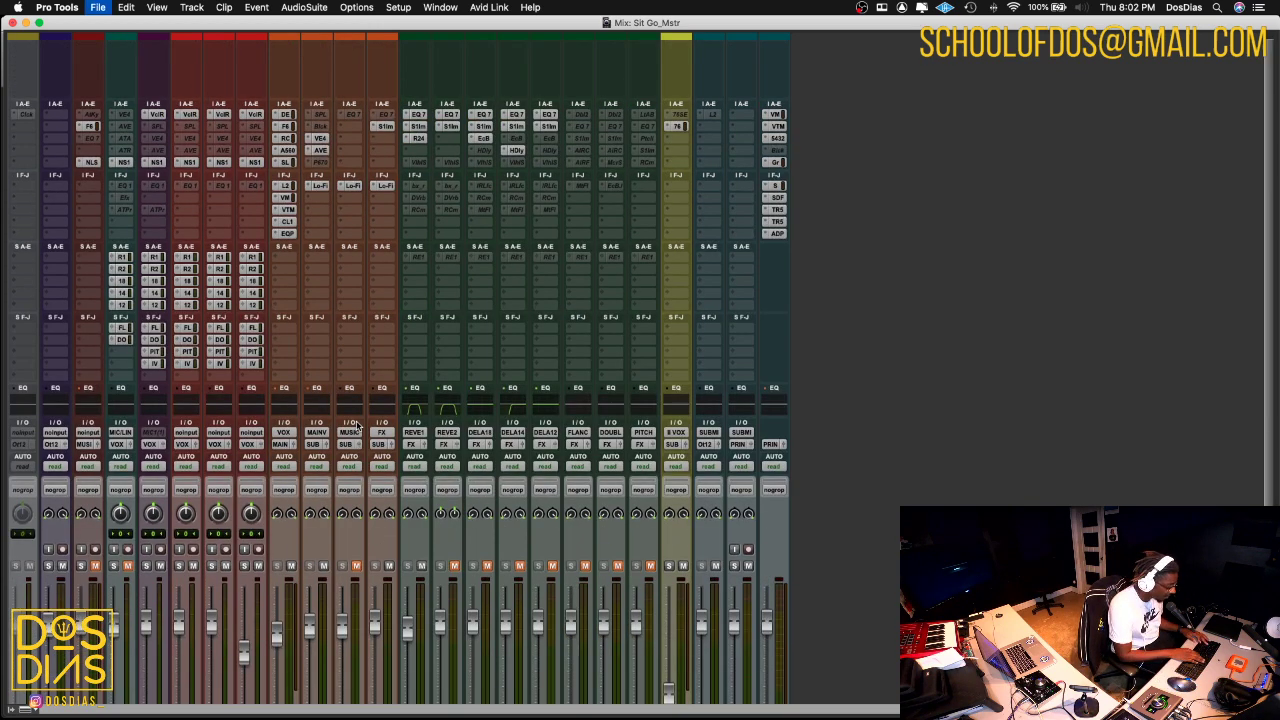
- Set the playback start at the first clip on the CHILDVERSELV track in the Edit window, save the session, and return to the Mix window
{"action": "key", "text": "super+equal"}
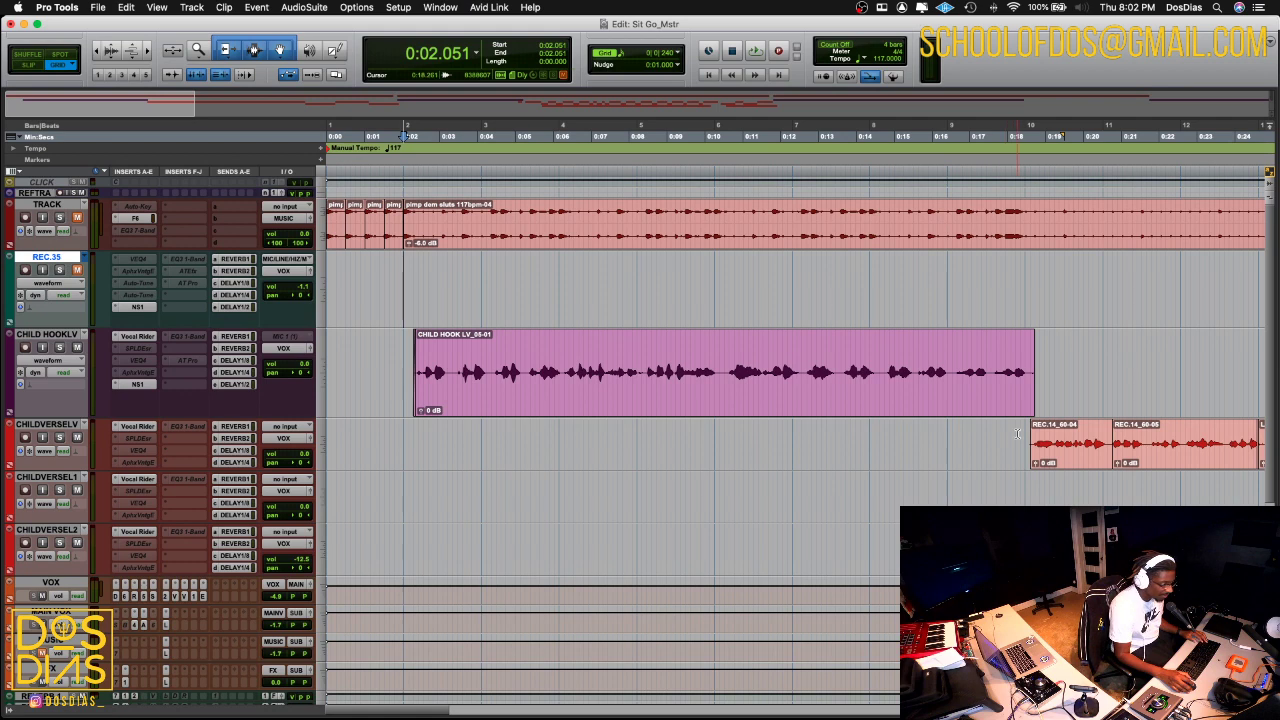
{"action": "left_click", "coordinate": [1029, 432]}
{"action": "key", "text": "super+s"}
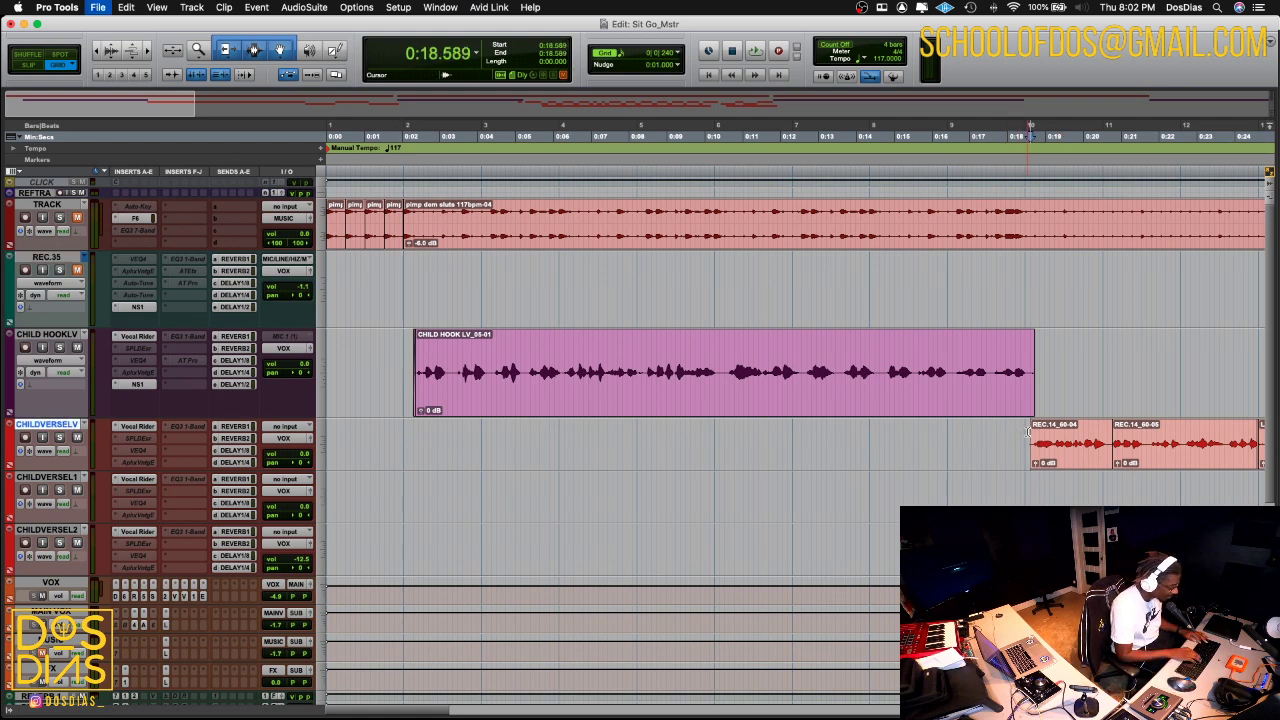
{"action": "key", "text": "super+equal"}
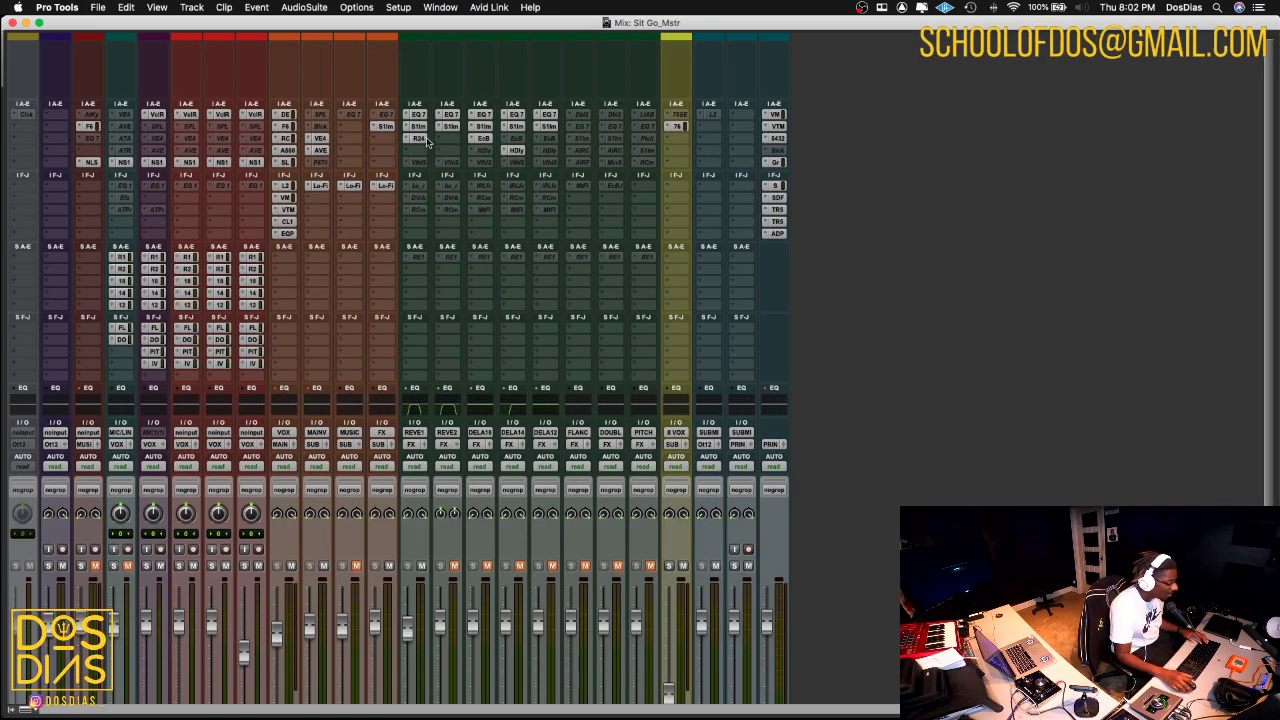
- Open the RC 24 reverb on the REVERB 1 channel and move its window clear for review
{"action": "scroll", "coordinate": [425, 140], "scroll_direction": "down", "scroll_amount": 1}
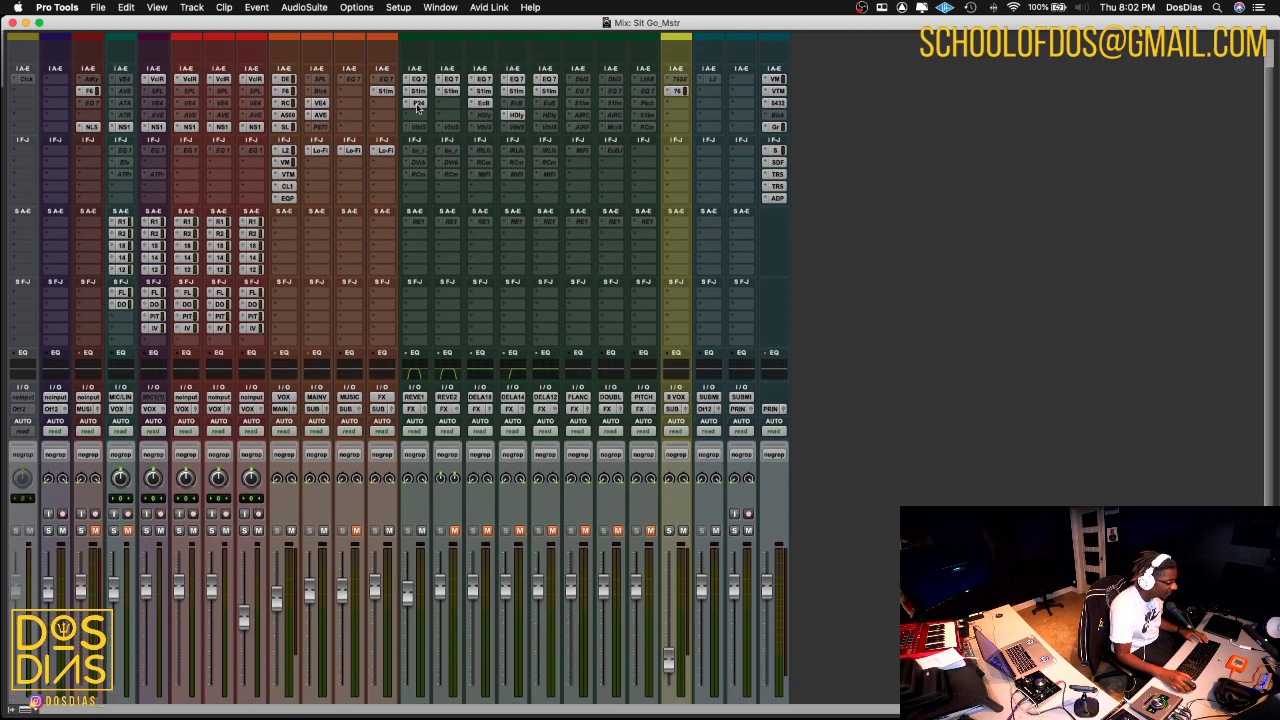
{"action": "left_click", "coordinate": [417, 104]}
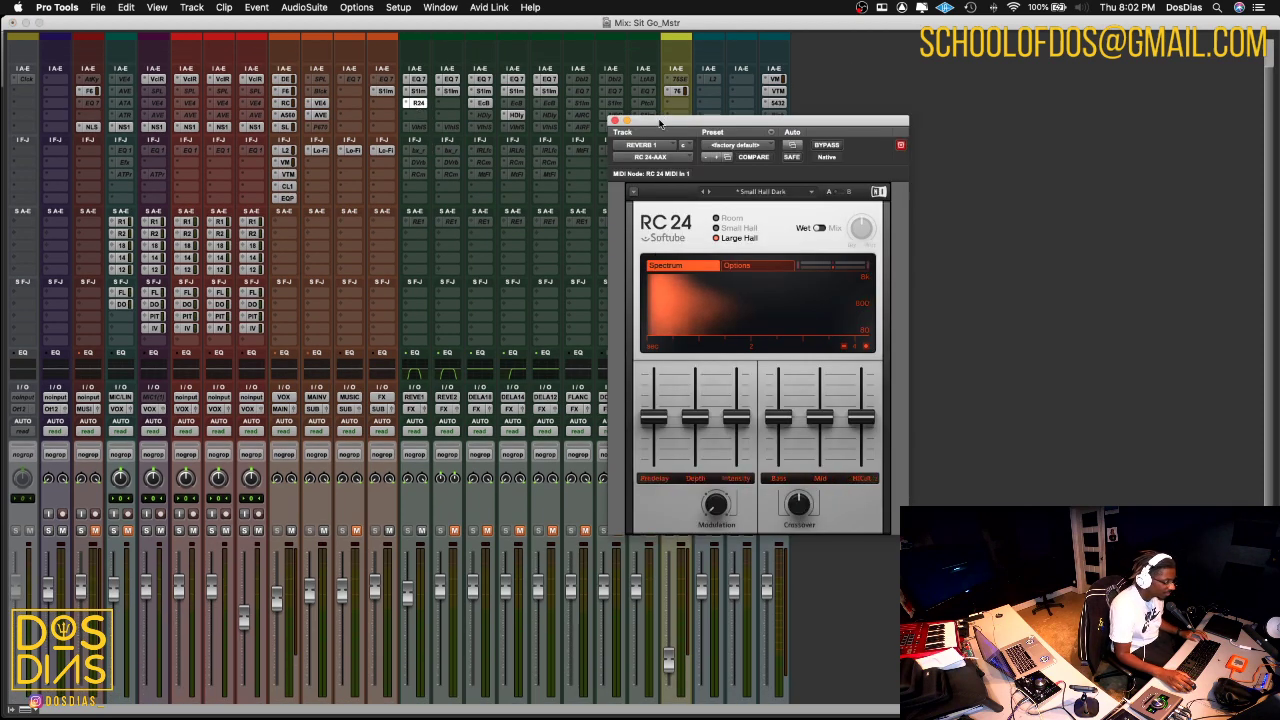
{"action": "left_click_drag", "start_coordinate": [661, 123], "coordinate": [781, 27]}
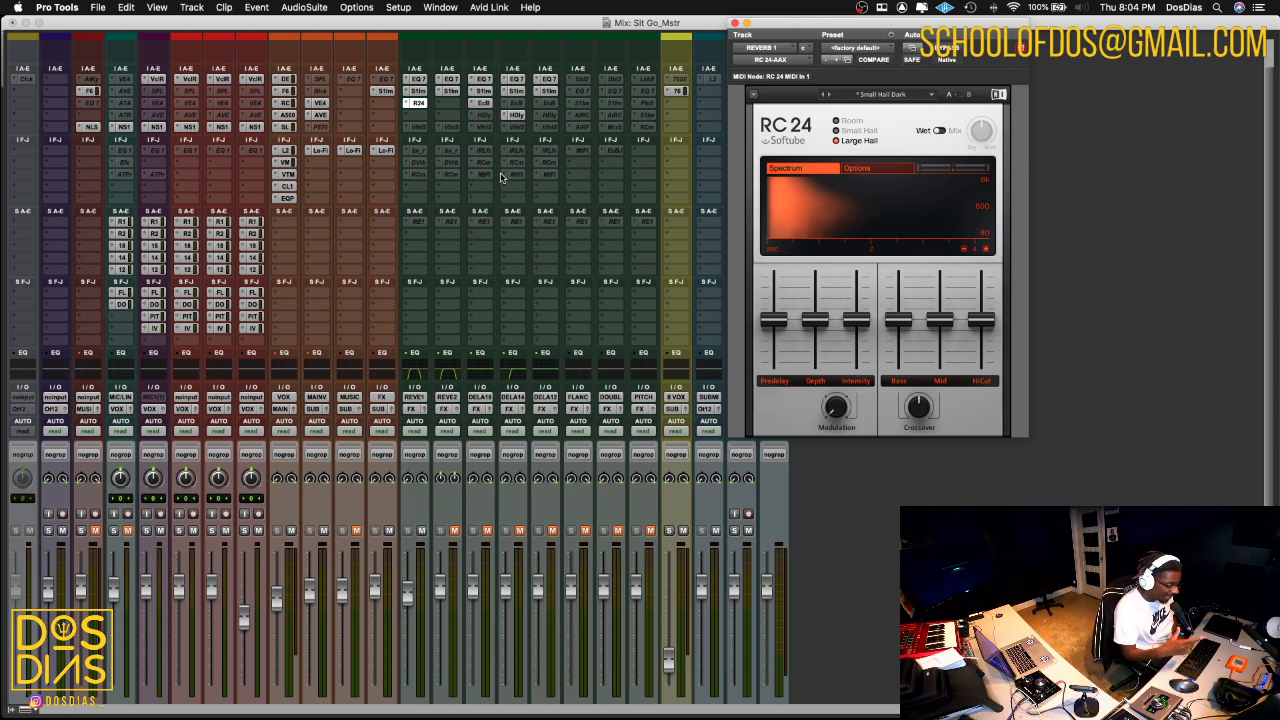
- Try to activate the inactive plug-in in insert slot E of the REV2 channel
{"action": "right_click", "coordinate": [451, 130]}
{"action": "left_click", "coordinate": [468, 131]}
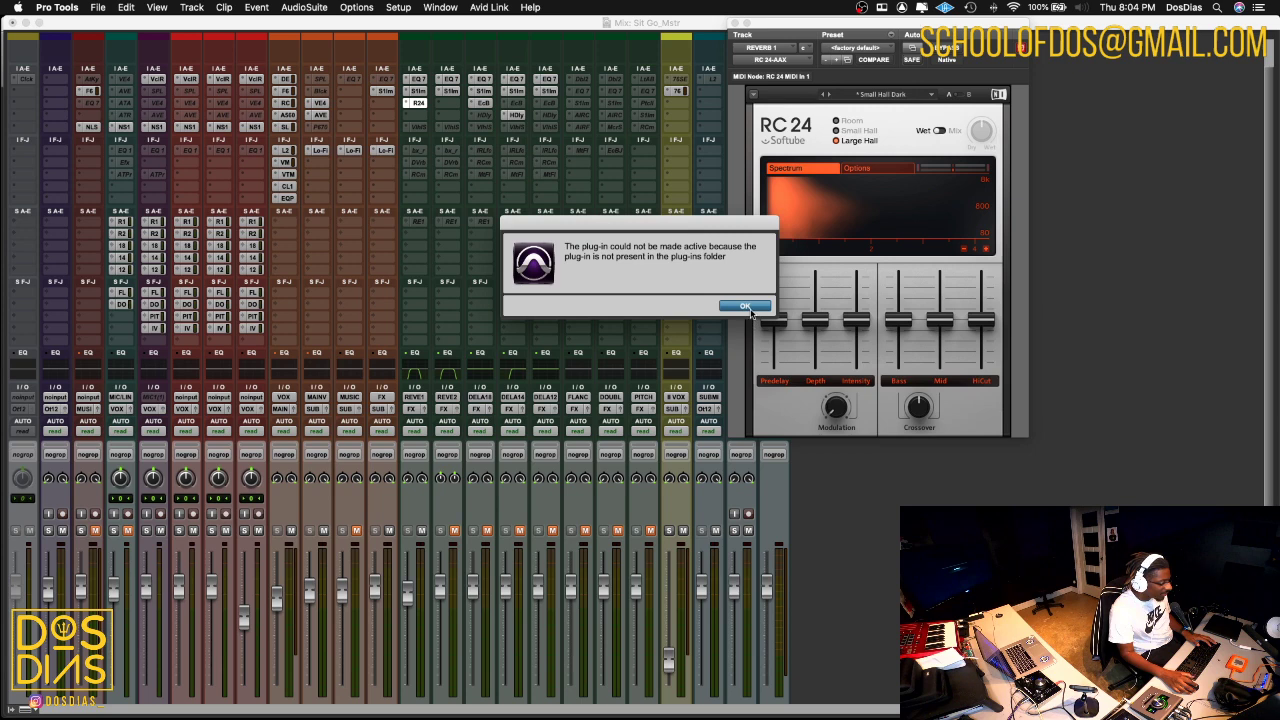
{"action": "left_click", "coordinate": [745, 306]}
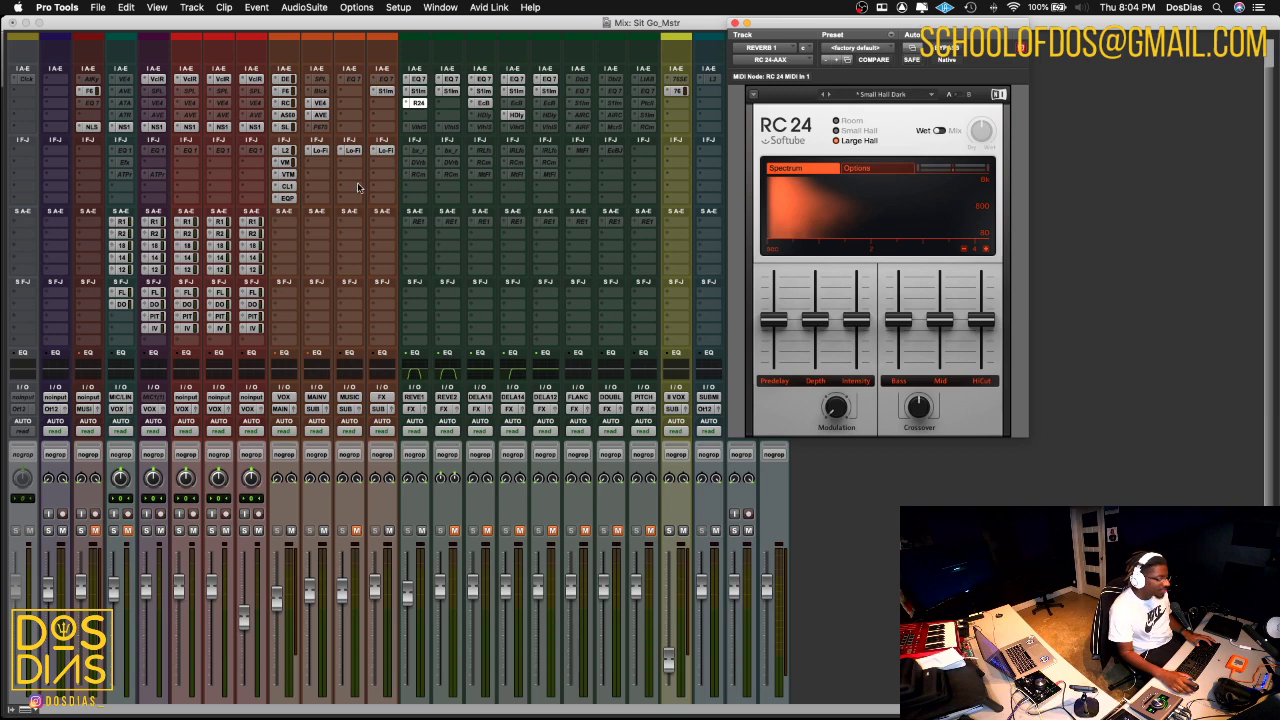
- Mute the VOX and II VOX channels and compare REVERB 1's EQ3 7-Band bypassed and active during playback
{"action": "left_click", "coordinate": [290, 530]}
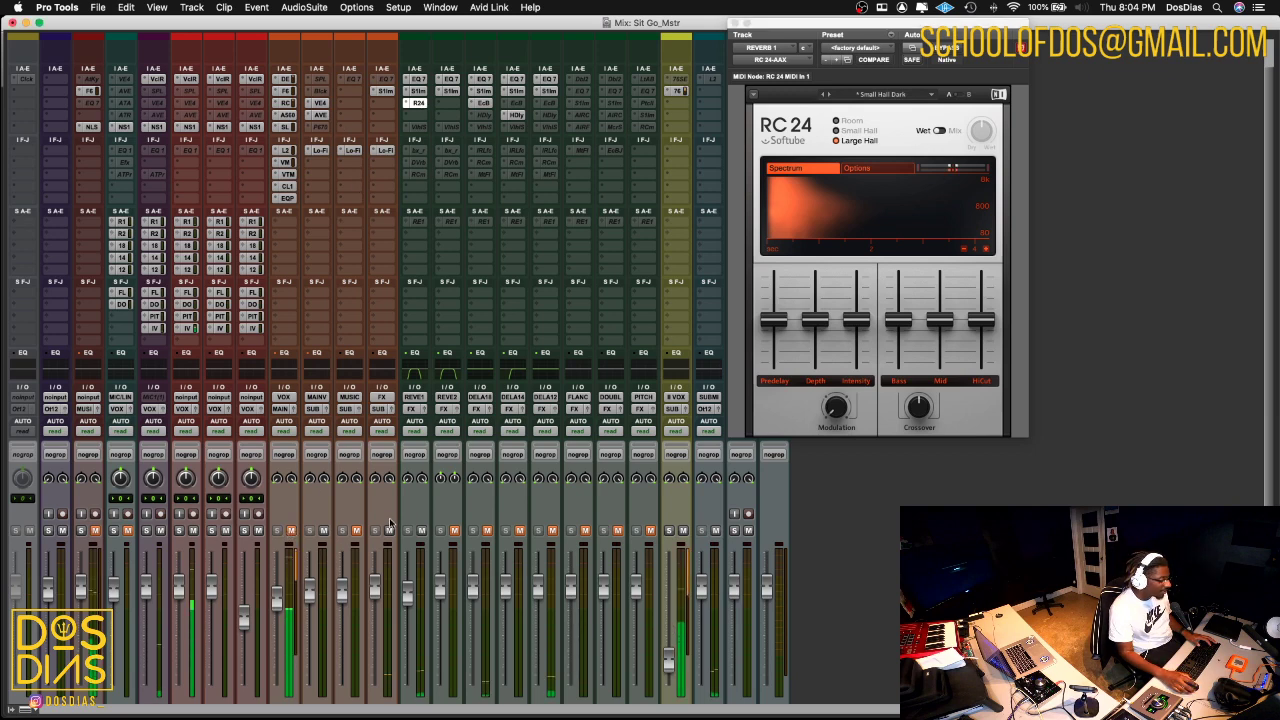
{"action": "left_click", "coordinate": [682, 530]}
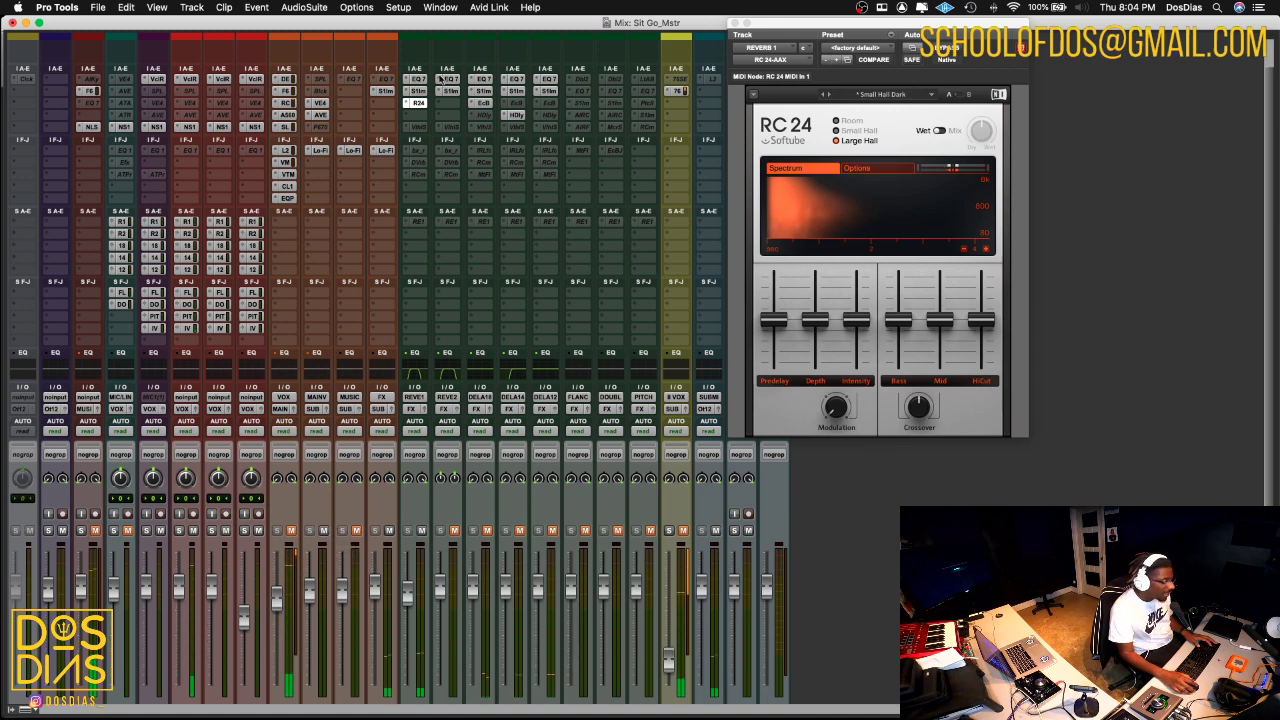
{"action": "left_click", "coordinate": [419, 79]}
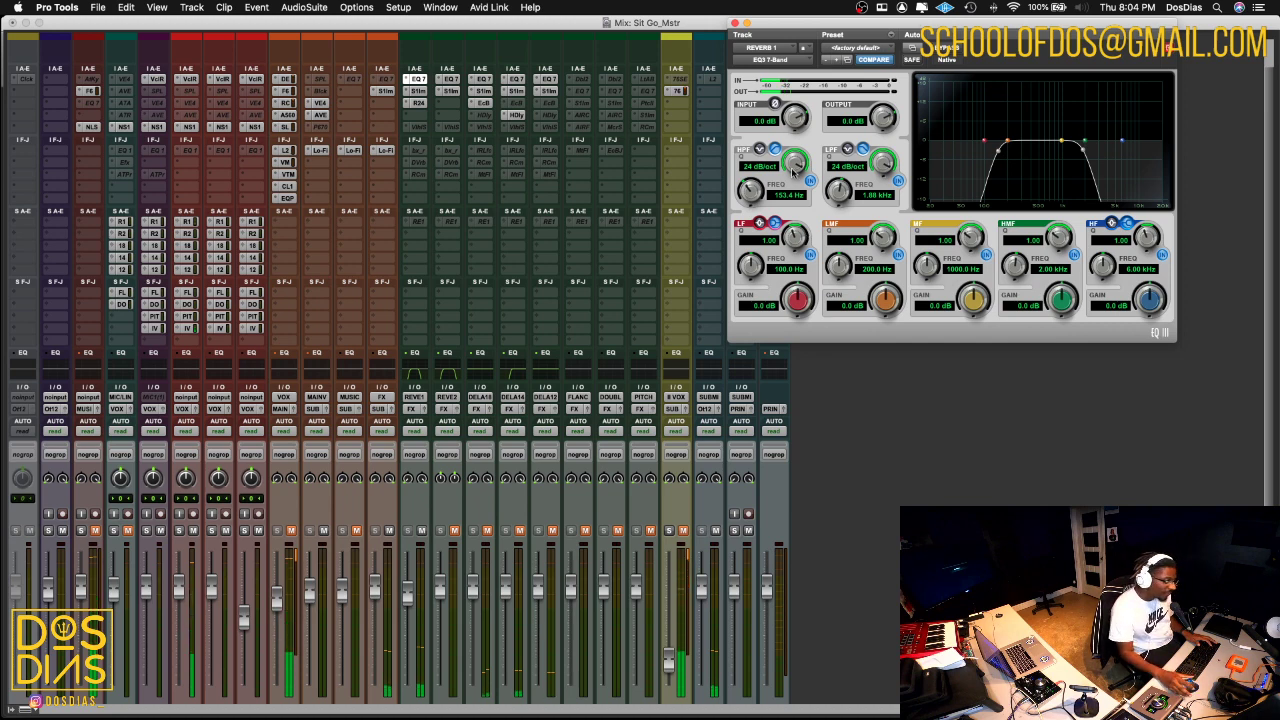
{"action": "left_click", "coordinate": [418, 91]}
{"action": "left_click", "coordinate": [420, 81]}
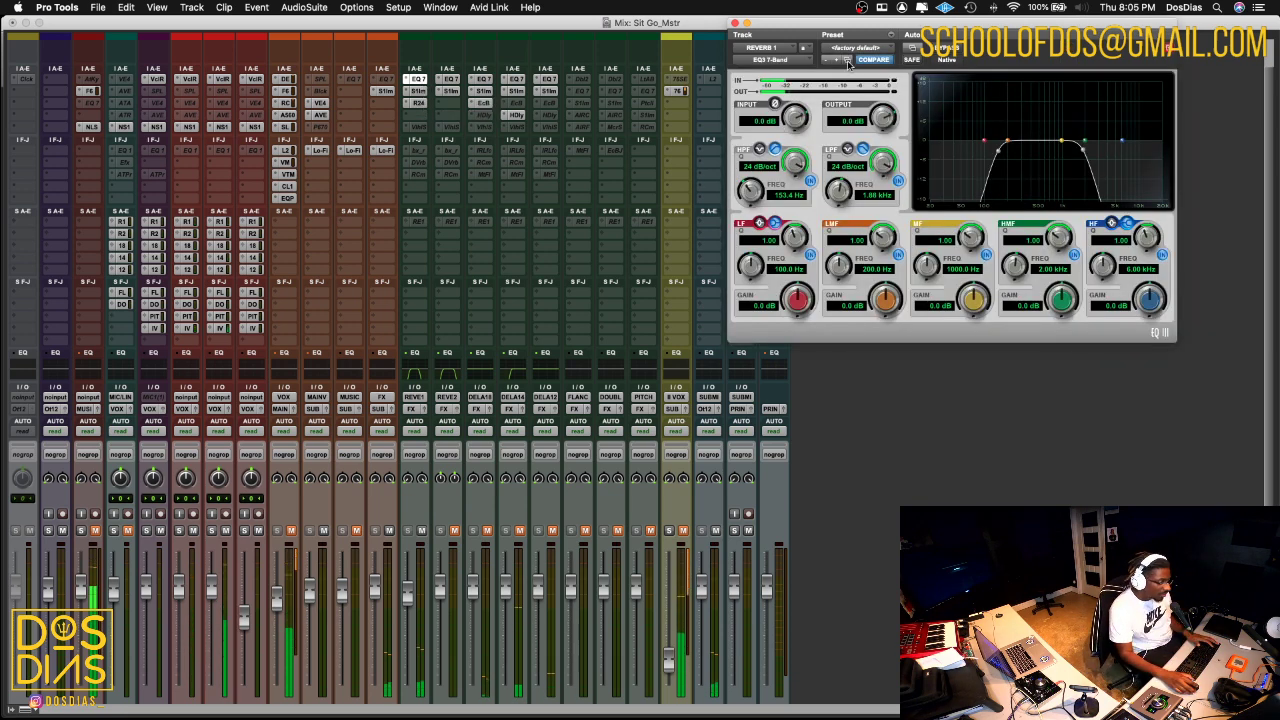
{"action": "left_click", "coordinate": [957, 51]}
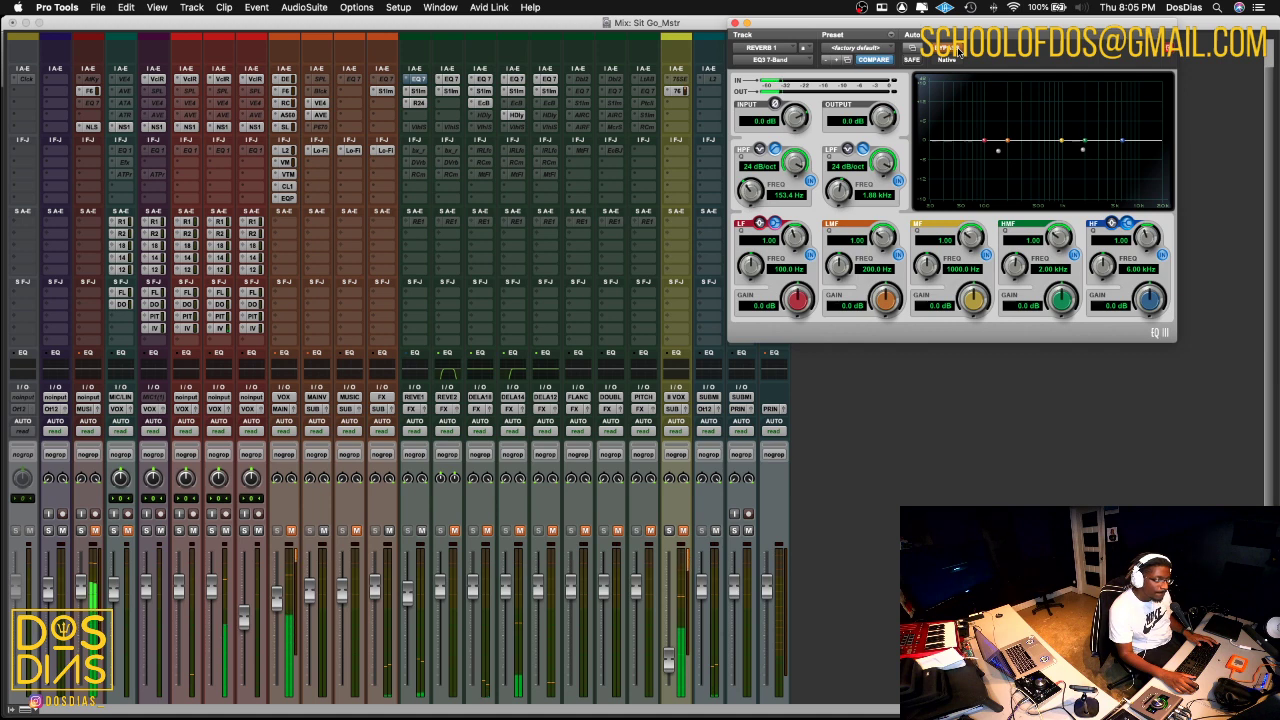
{"action": "left_click", "coordinate": [957, 51]}
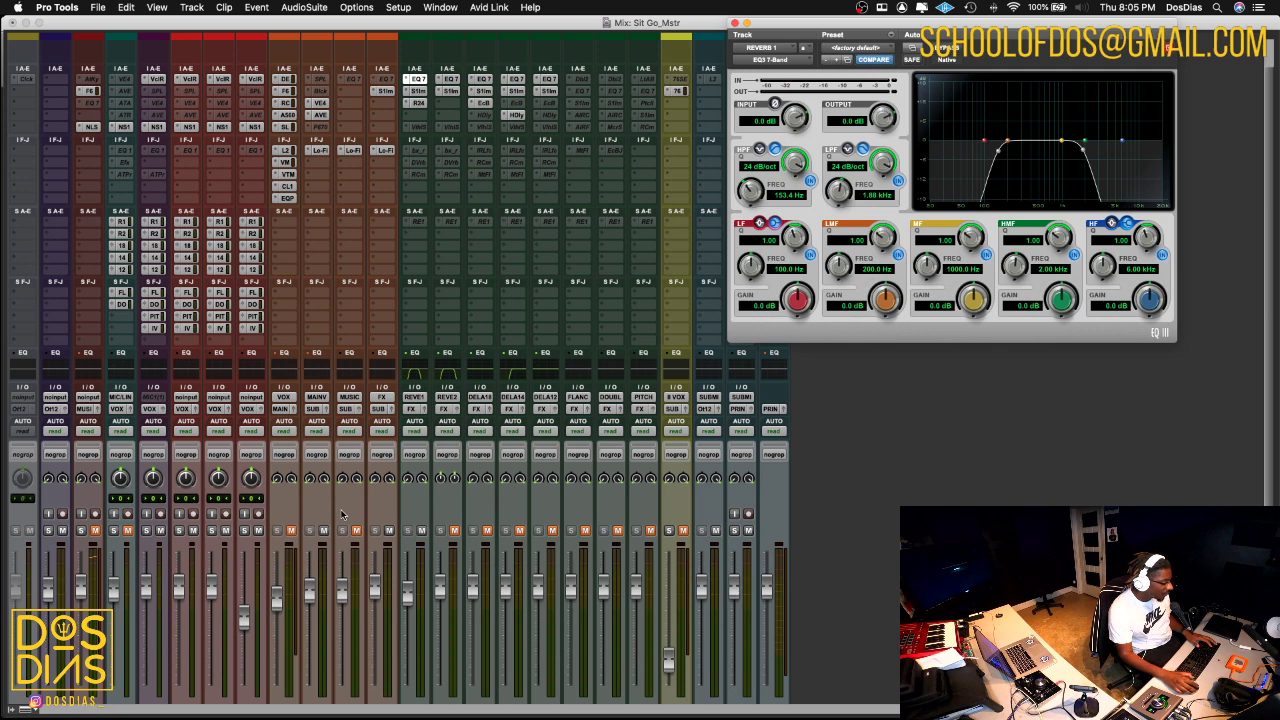
- Mute the REVERB 1 channel and listen to the delayed vocal while reviewing the effects channels
{"action": "left_click", "coordinate": [423, 531]}
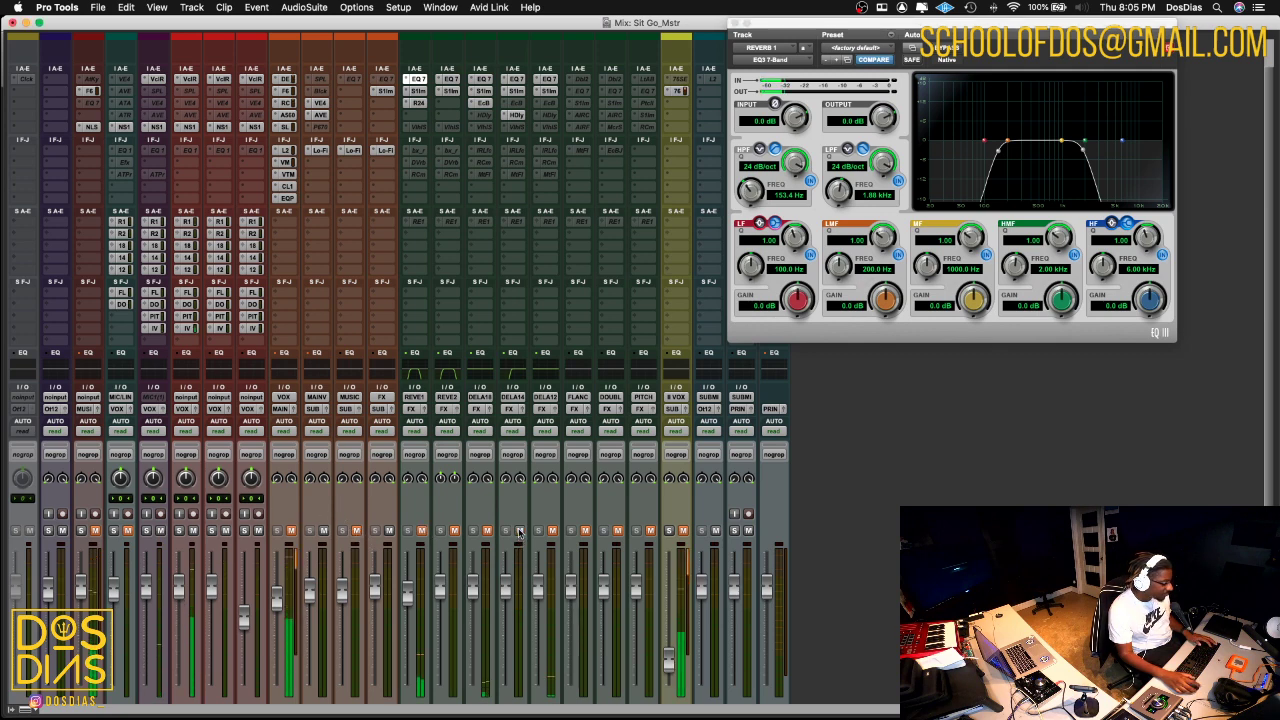
{"action": "scroll", "coordinate": [407, 480], "scroll_direction": "down", "scroll_amount": 3}
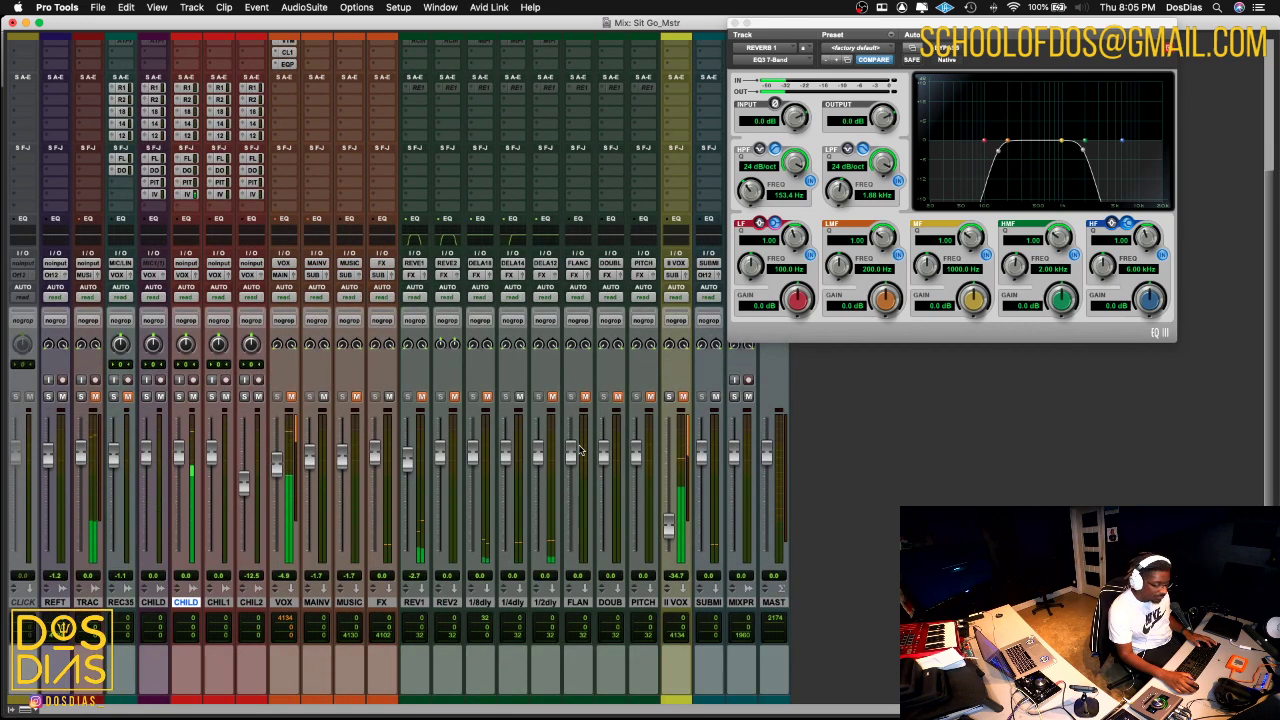
{"action": "scroll", "coordinate": [607, 102], "scroll_direction": "up", "scroll_amount": 3}
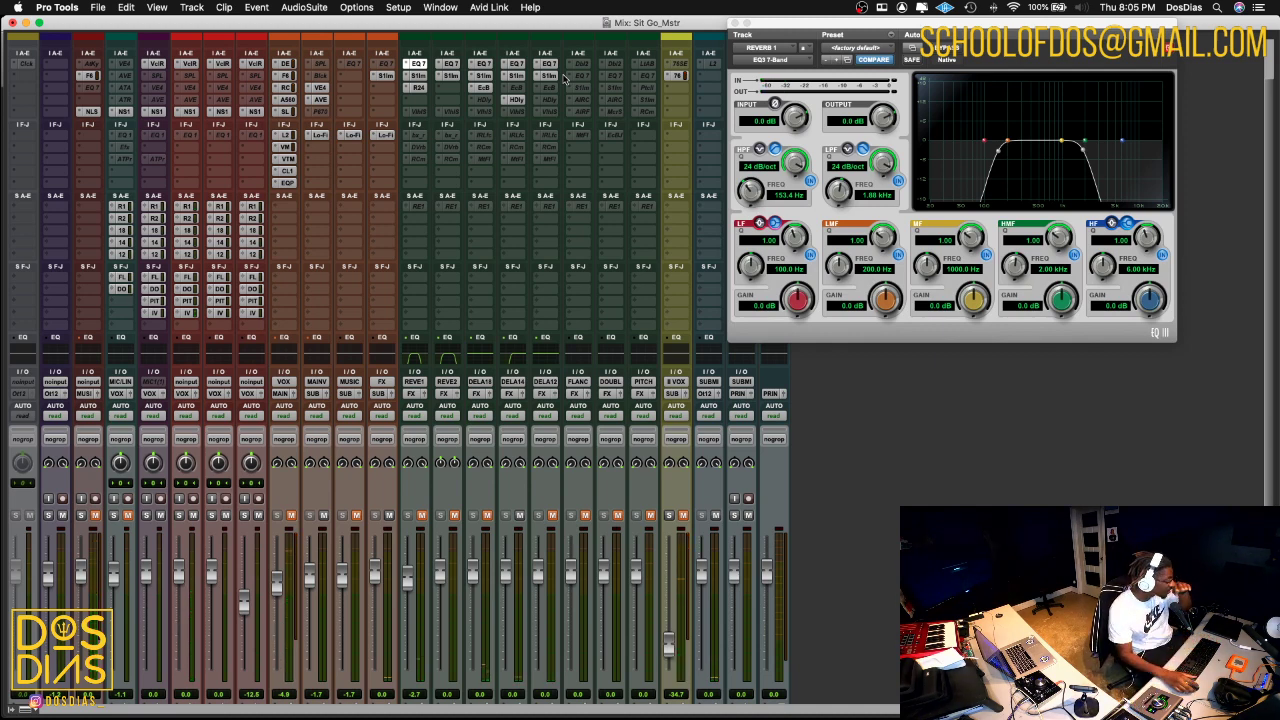
- Open the H-Delay on the 1/4 delay channel, review its note value and tempo settings, and close it
{"action": "left_click", "coordinate": [514, 101]}
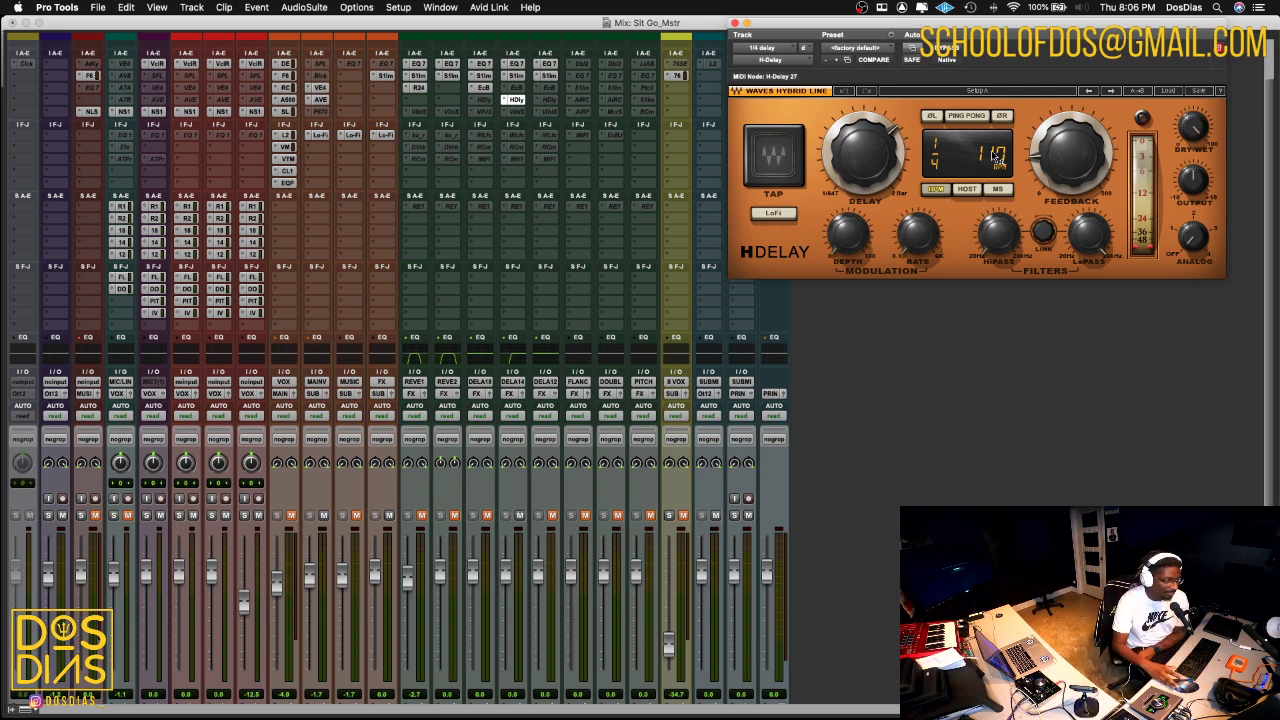
{"action": "left_click_drag", "start_coordinate": [991, 150], "coordinate": [937, 86]}
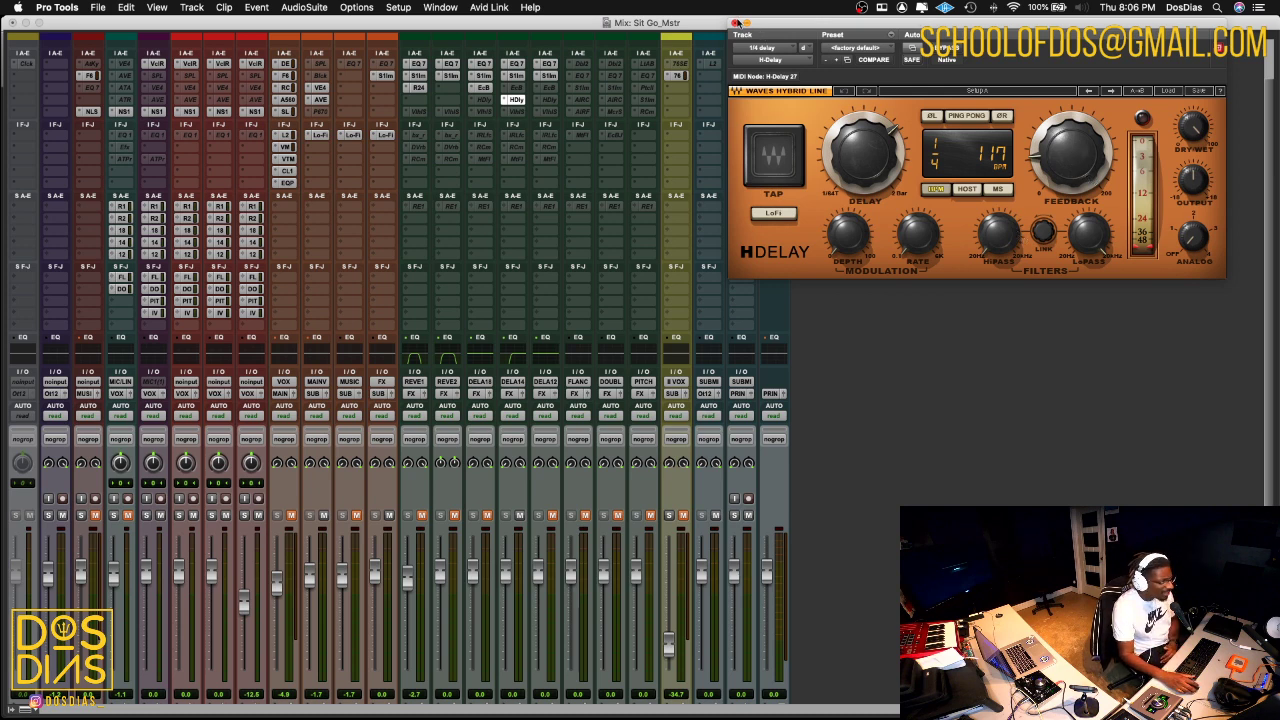
{"action": "left_click", "coordinate": [736, 22]}
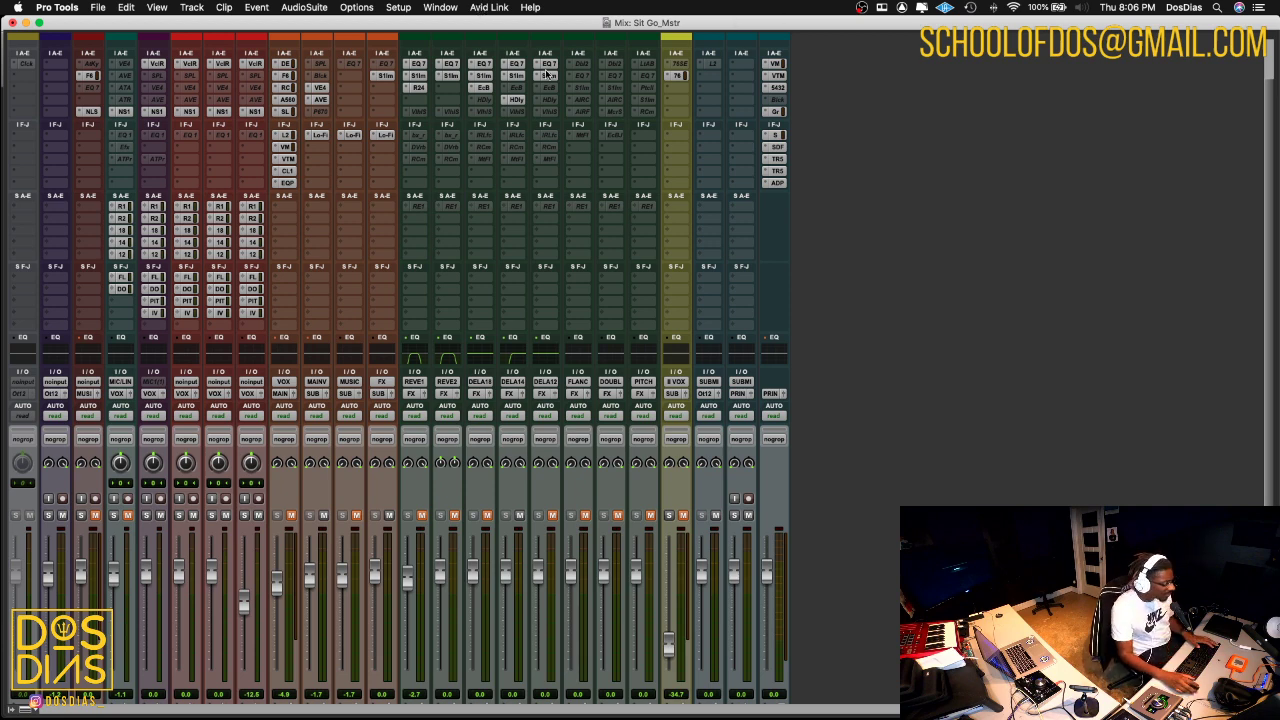
- Review the effects channels in the mixer and reopen the 1/4 delay channel's H-Delay to examine its settings
{"action": "scroll", "coordinate": [536, 284], "scroll_direction": "down", "scroll_amount": 4}
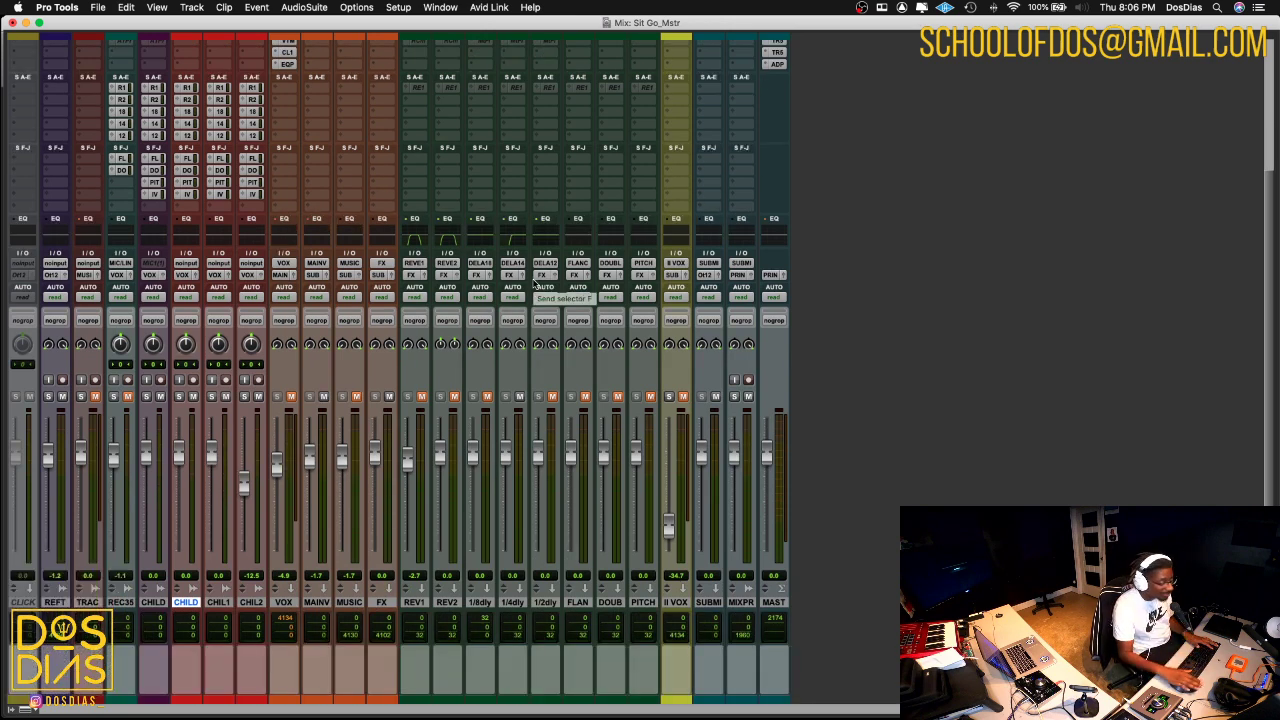
{"action": "scroll", "coordinate": [536, 284], "scroll_direction": "up", "scroll_amount": 6}
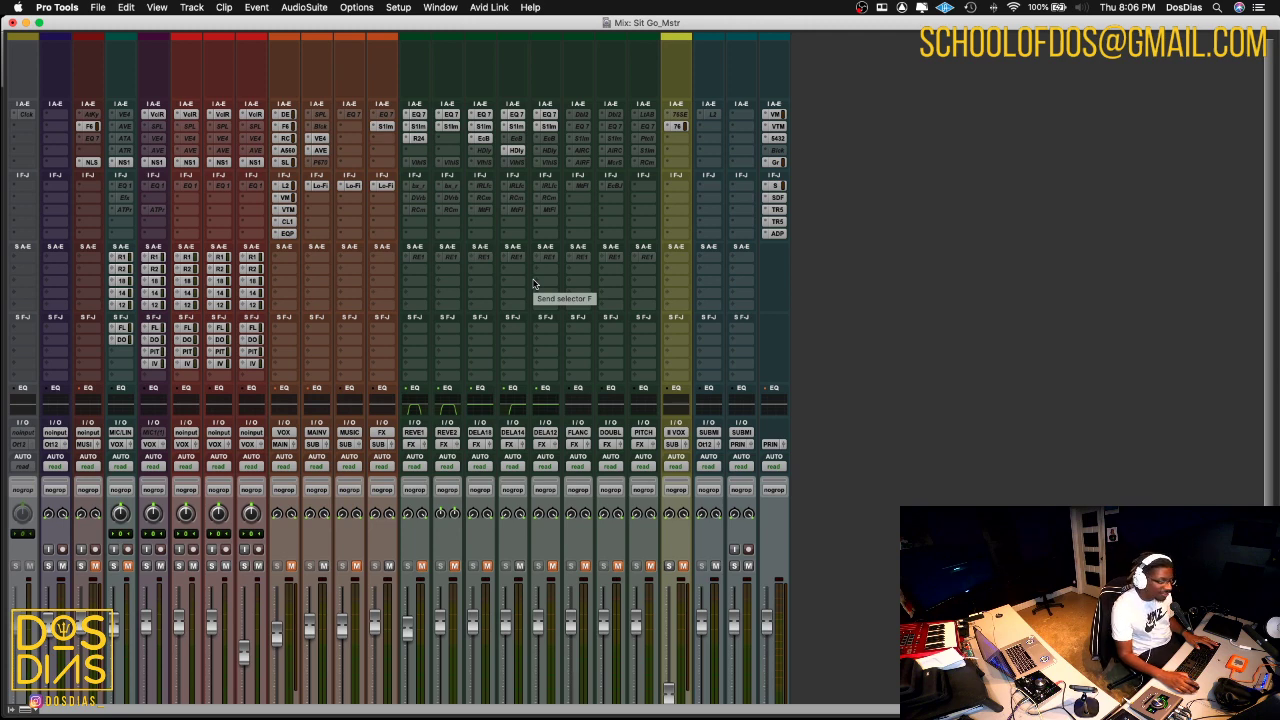
{"action": "left_click", "coordinate": [513, 150]}
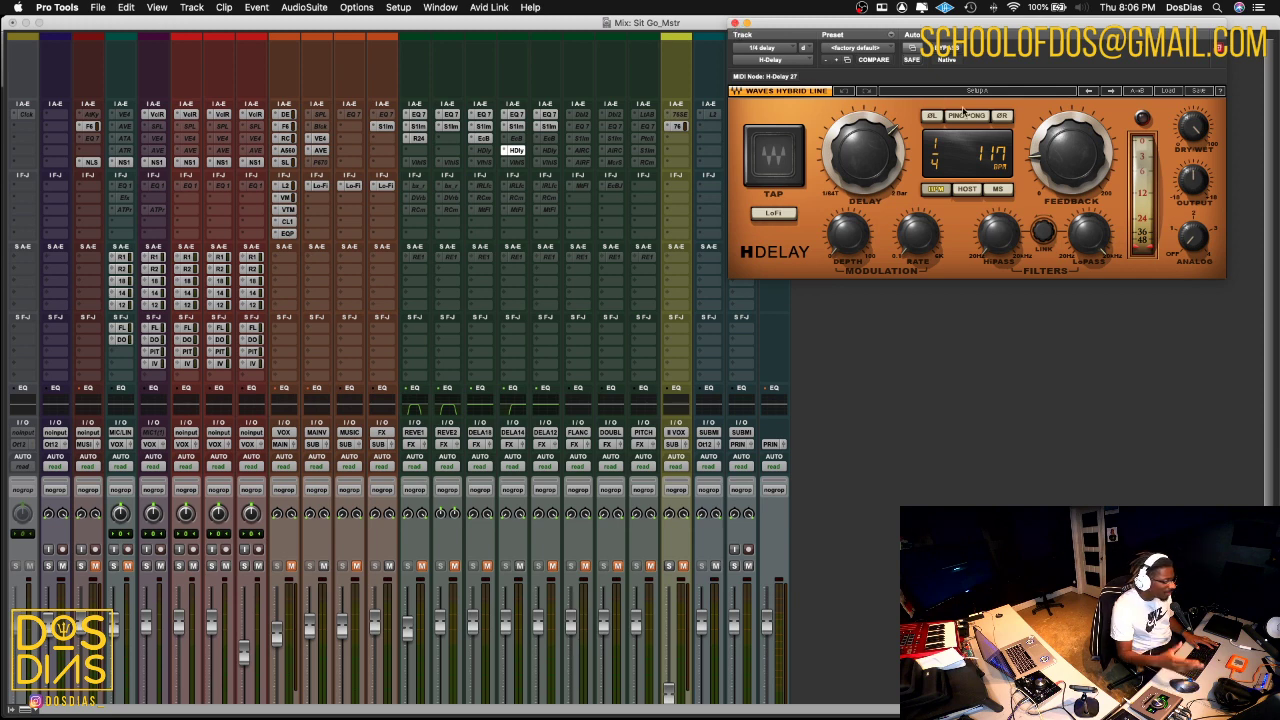
{"action": "scroll", "coordinate": [610, 320], "scroll_direction": "down", "scroll_amount": 3}
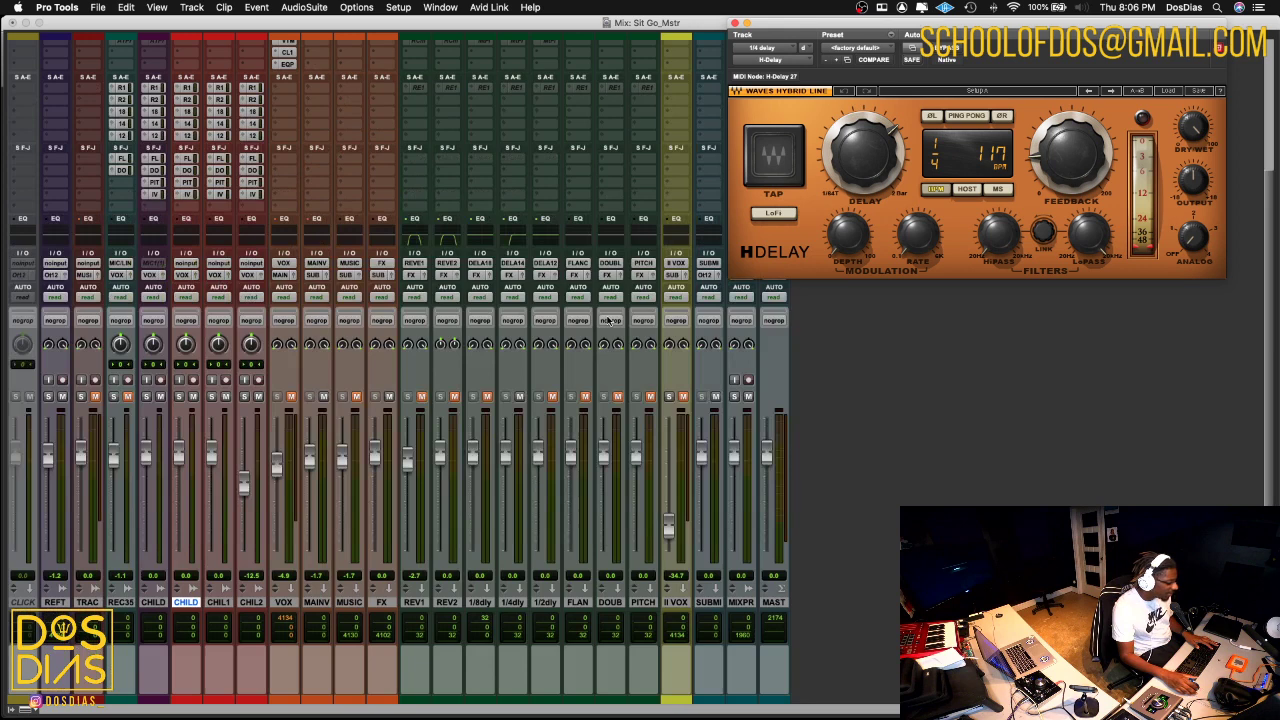
{"action": "scroll", "coordinate": [610, 320], "scroll_direction": "up", "scroll_amount": 3}
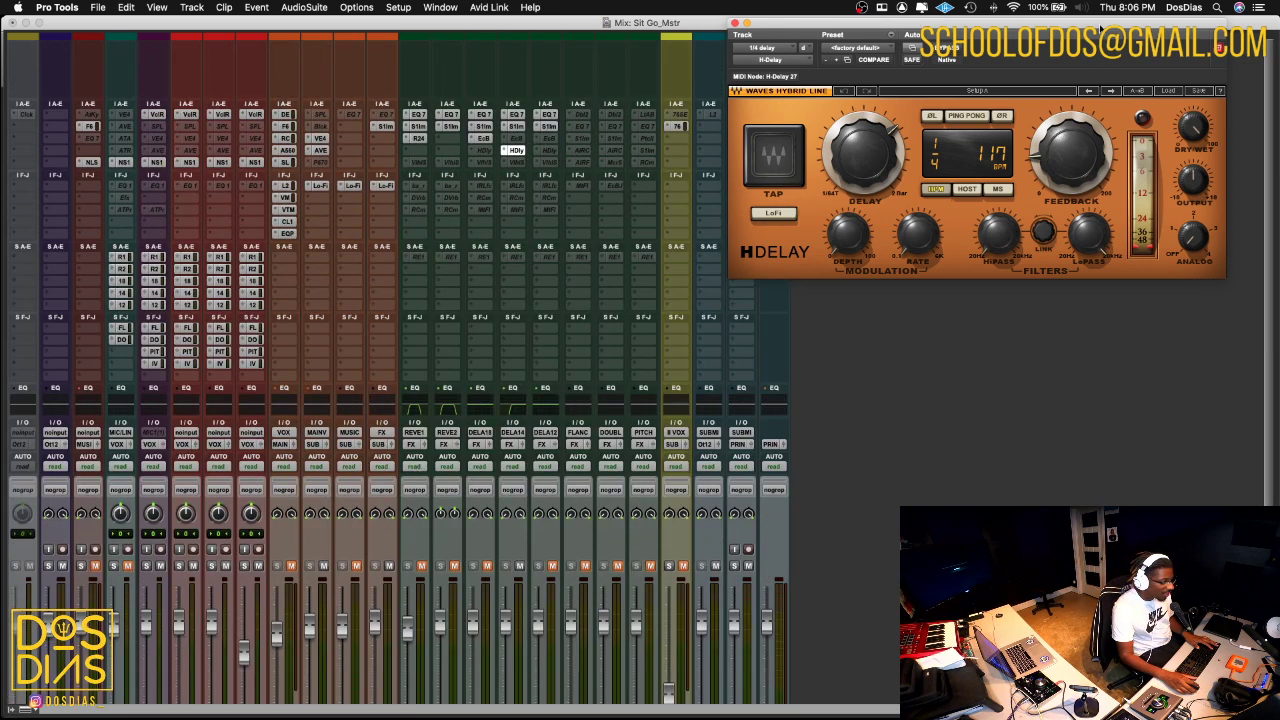
- Reposition the H-Delay window and open the EchoBoy on the 1/8 delay channel in its place
{"action": "left_click_drag", "start_coordinate": [1100, 26], "coordinate": [997, 77]}
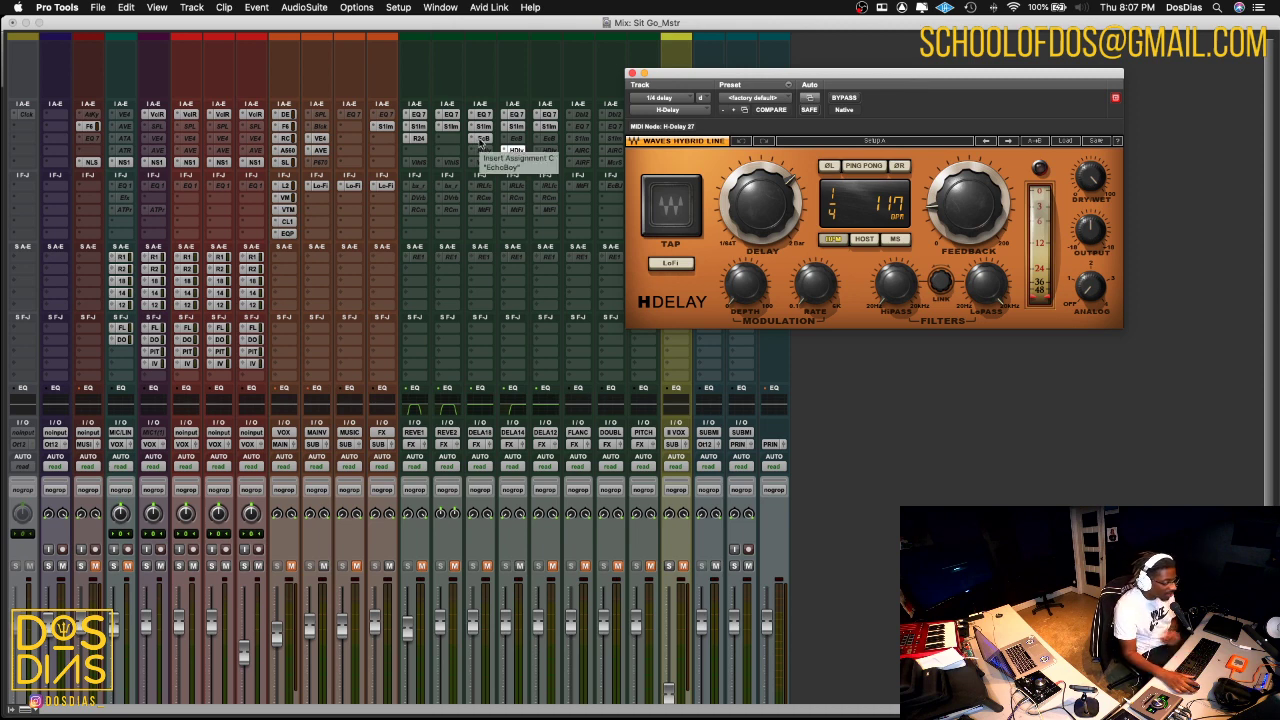
{"action": "left_click", "coordinate": [481, 138]}
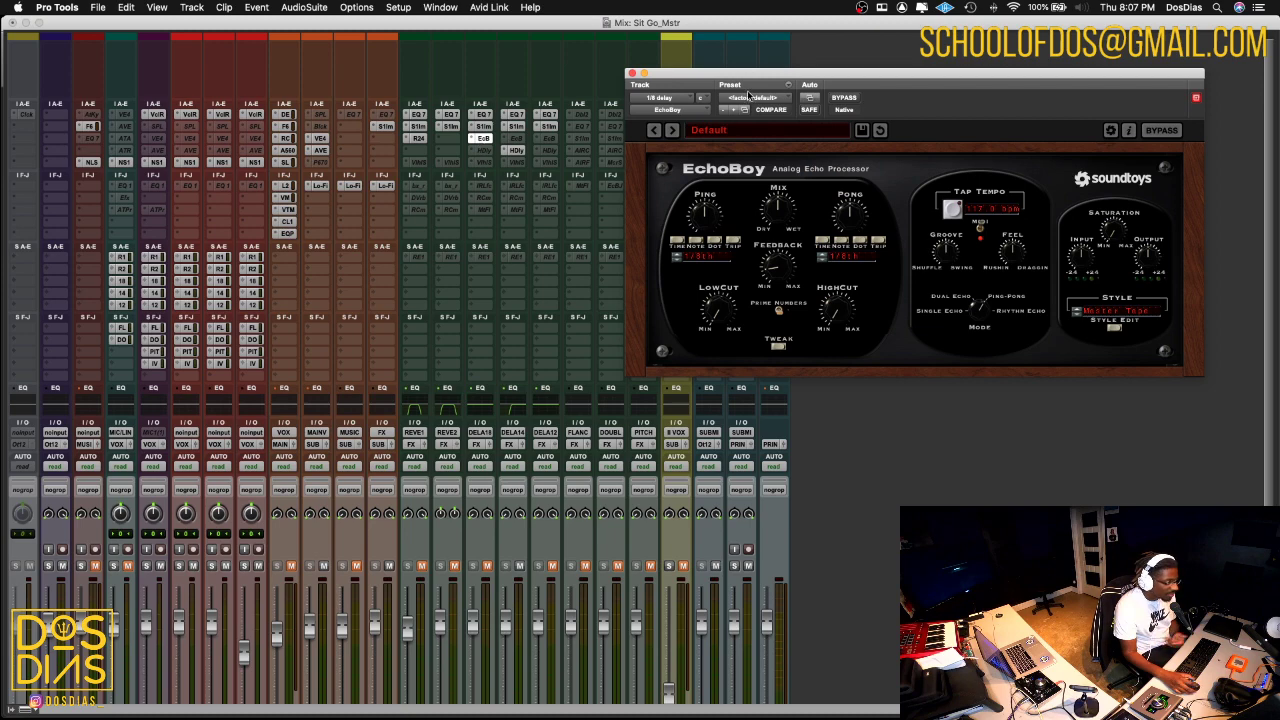
- Close the EchoBoy, review the remaining mixer channels, and switch to the Edit window
{"action": "left_click", "coordinate": [631, 74]}
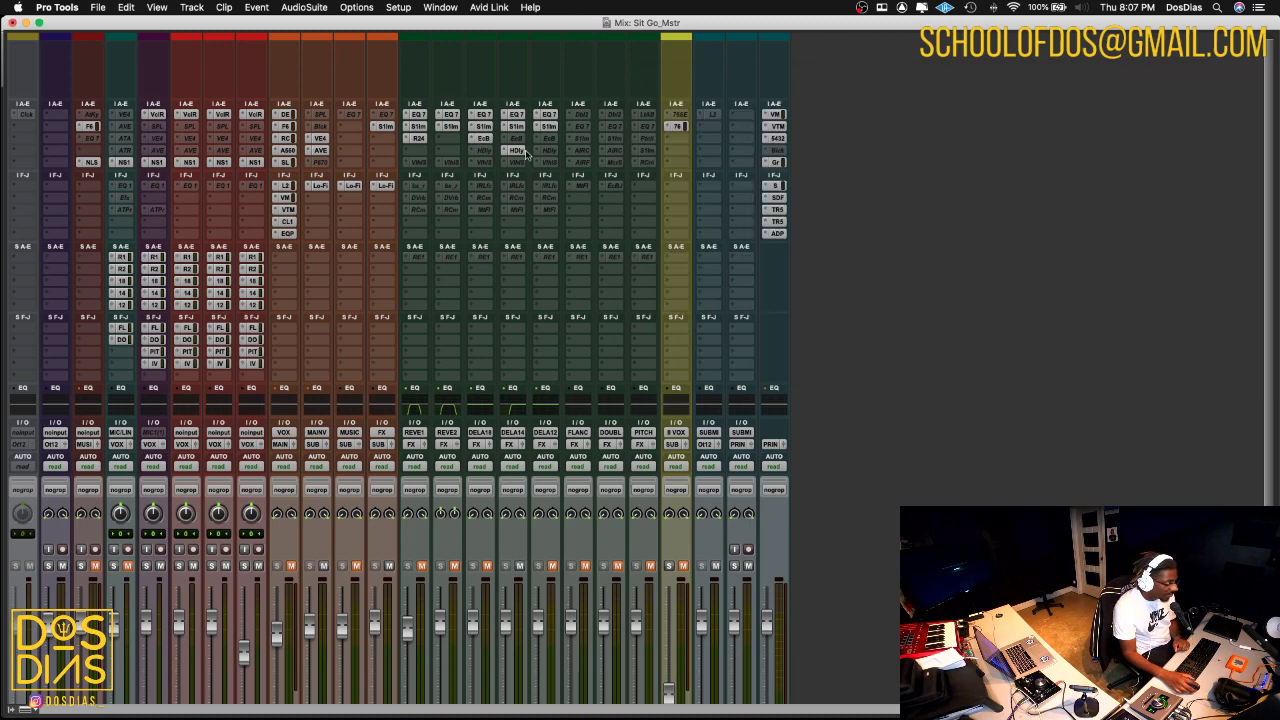
{"action": "scroll", "coordinate": [494, 322], "scroll_direction": "down", "scroll_amount": 5}
{"action": "scroll", "coordinate": [494, 322], "scroll_direction": "up", "scroll_amount": 4}
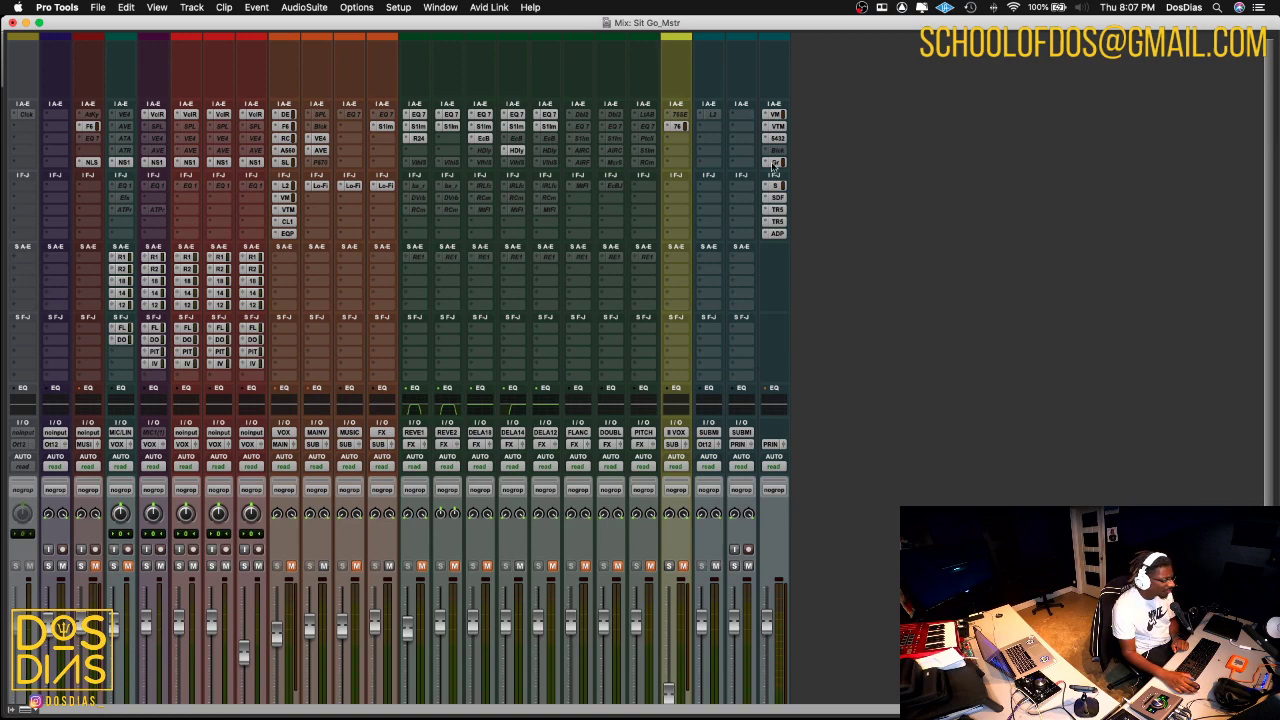
{"action": "key", "text": "super+equal"}
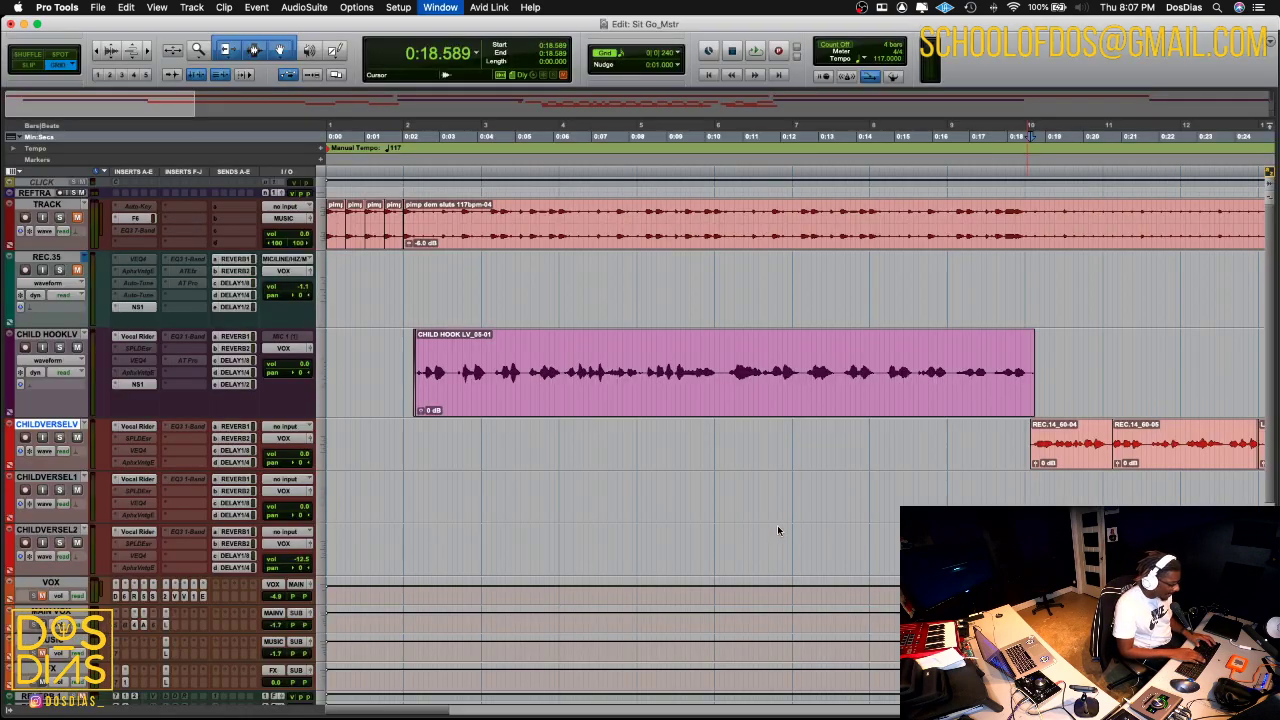
- Look over the song arrangement in the Edit window from the first hook through to the final hook clip
{"action": "scroll", "coordinate": [836, 348], "scroll_direction": "right", "scroll_amount": 5}
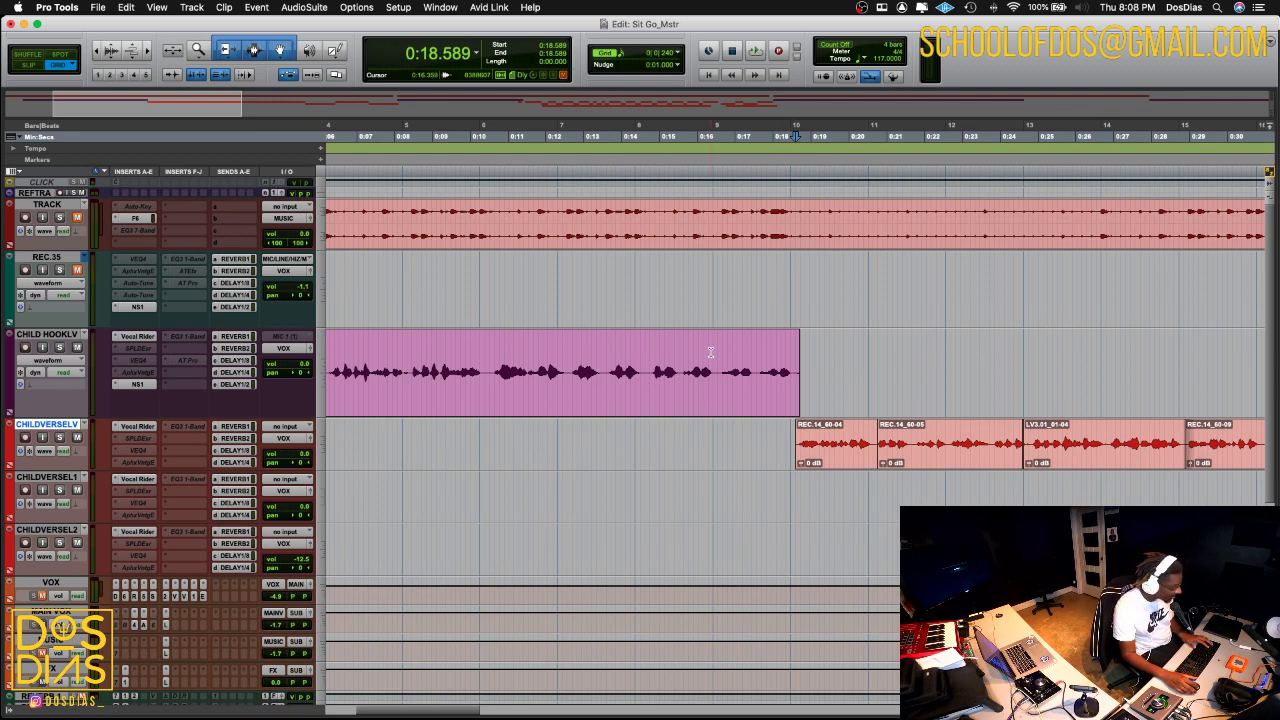
{"action": "scroll", "coordinate": [711, 352], "scroll_direction": "down", "scroll_amount": 2}
{"action": "scroll", "coordinate": [711, 352], "scroll_direction": "right", "scroll_amount": 8}
{"action": "scroll", "coordinate": [711, 352], "scroll_direction": "right", "scroll_amount": 10}
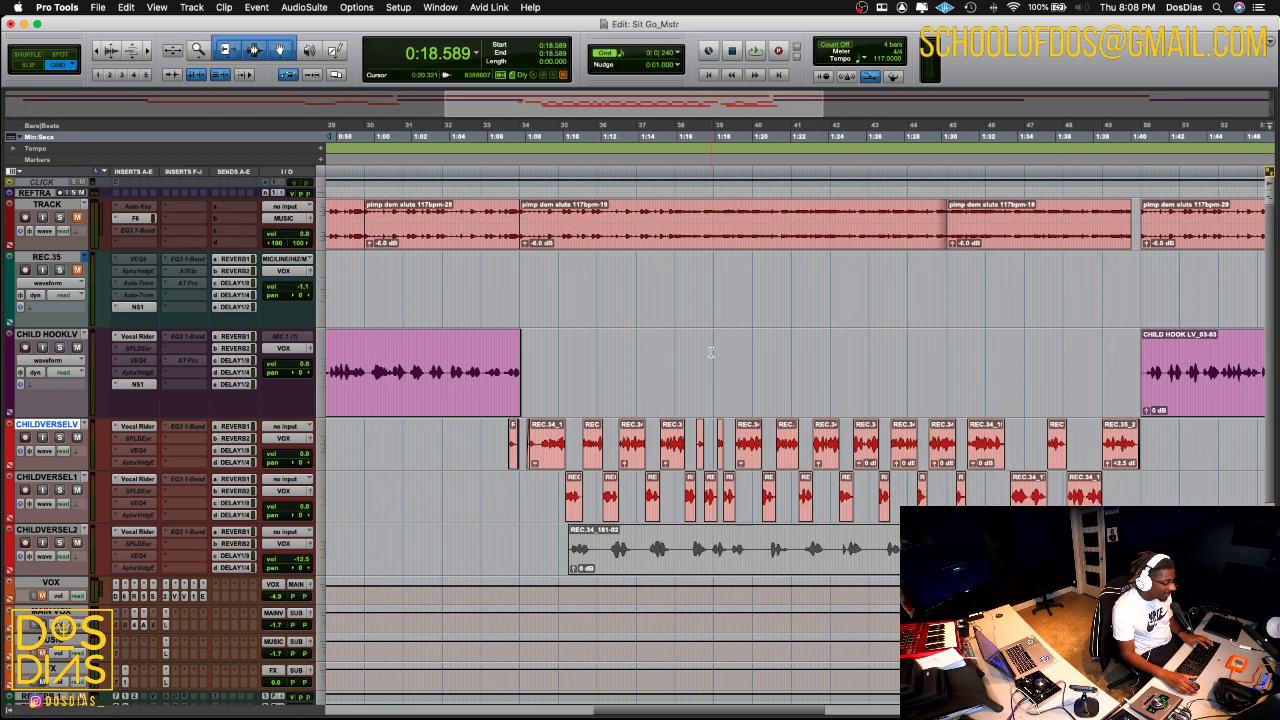
{"action": "scroll", "coordinate": [711, 352], "scroll_direction": "left", "scroll_amount": 2}
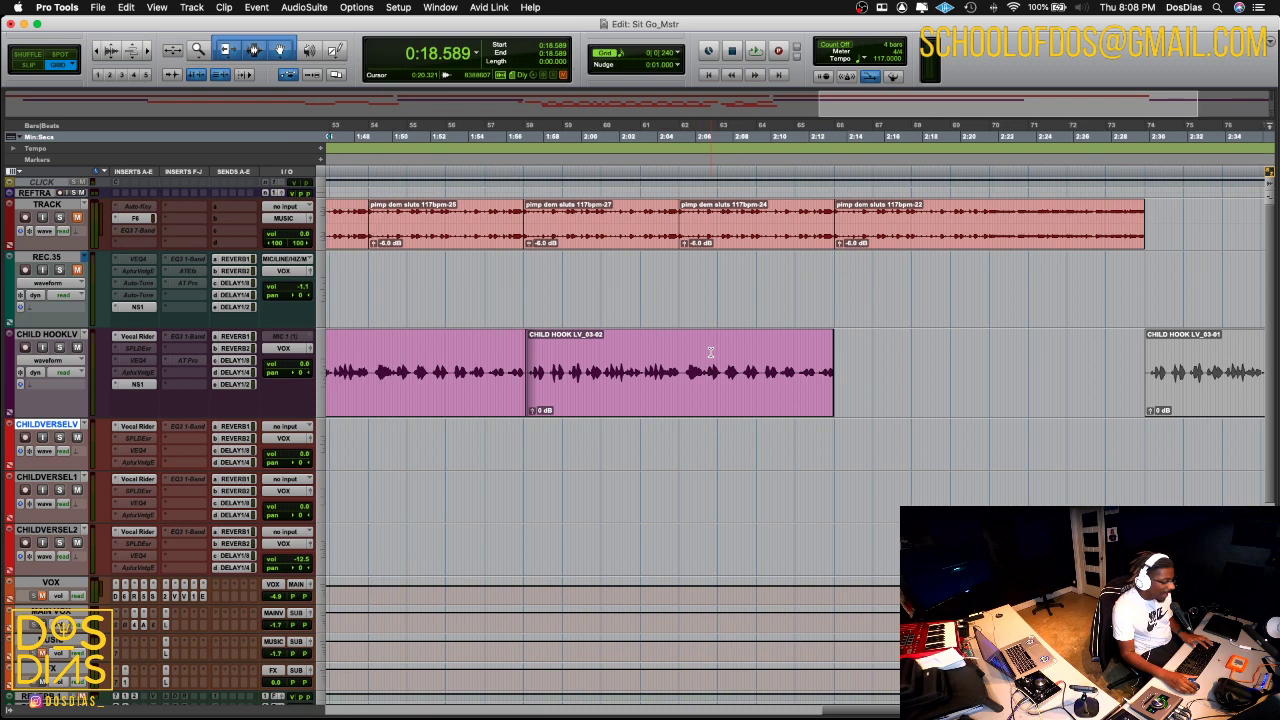
{"action": "scroll", "coordinate": [711, 352], "scroll_direction": "left", "scroll_amount": 15}
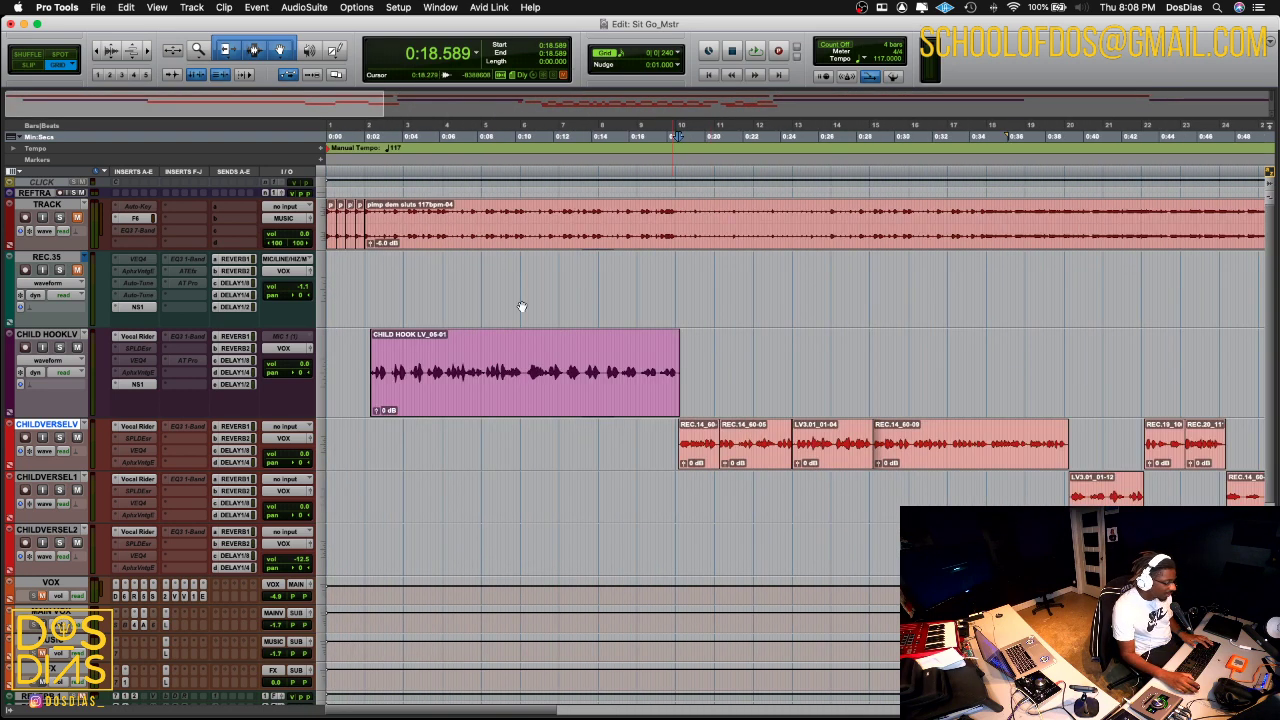
- Examine the start and end of the first hook clip against the music, placing the playback cursor at each edge
{"action": "left_click", "coordinate": [364, 345]}
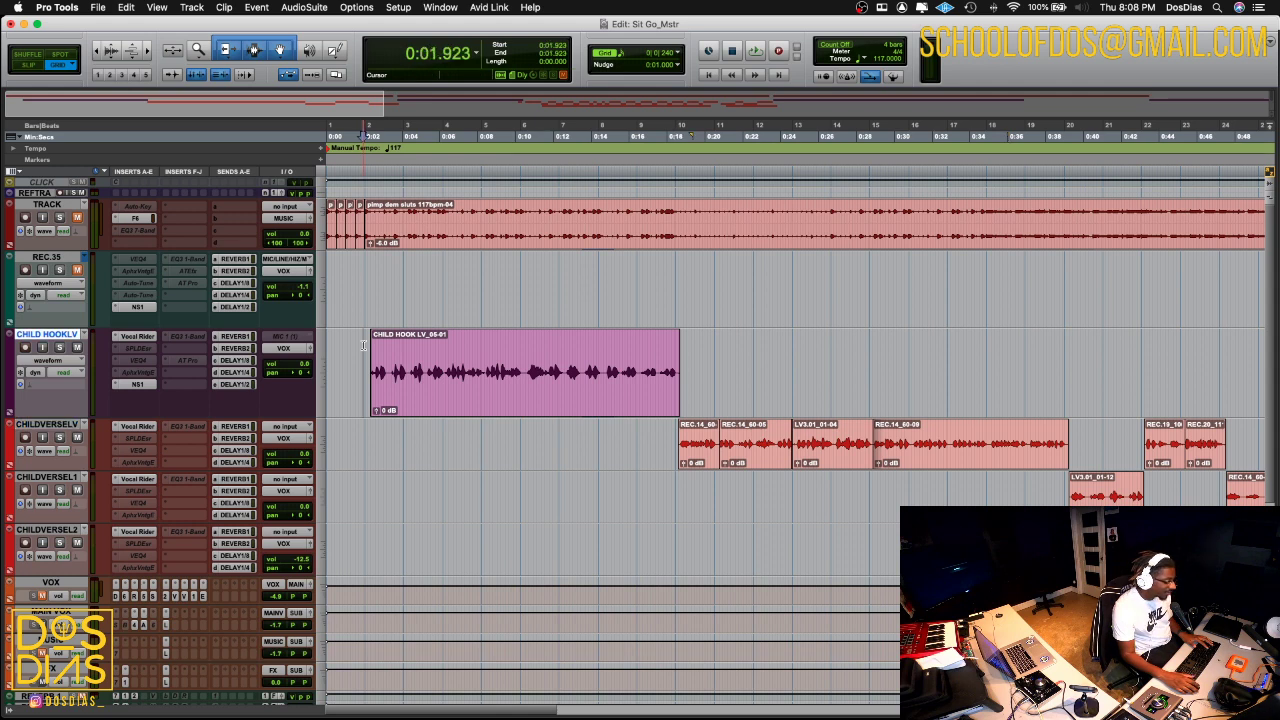
{"action": "key", "text": "super+bracketright"}
{"action": "key", "text": "super+bracketright"}
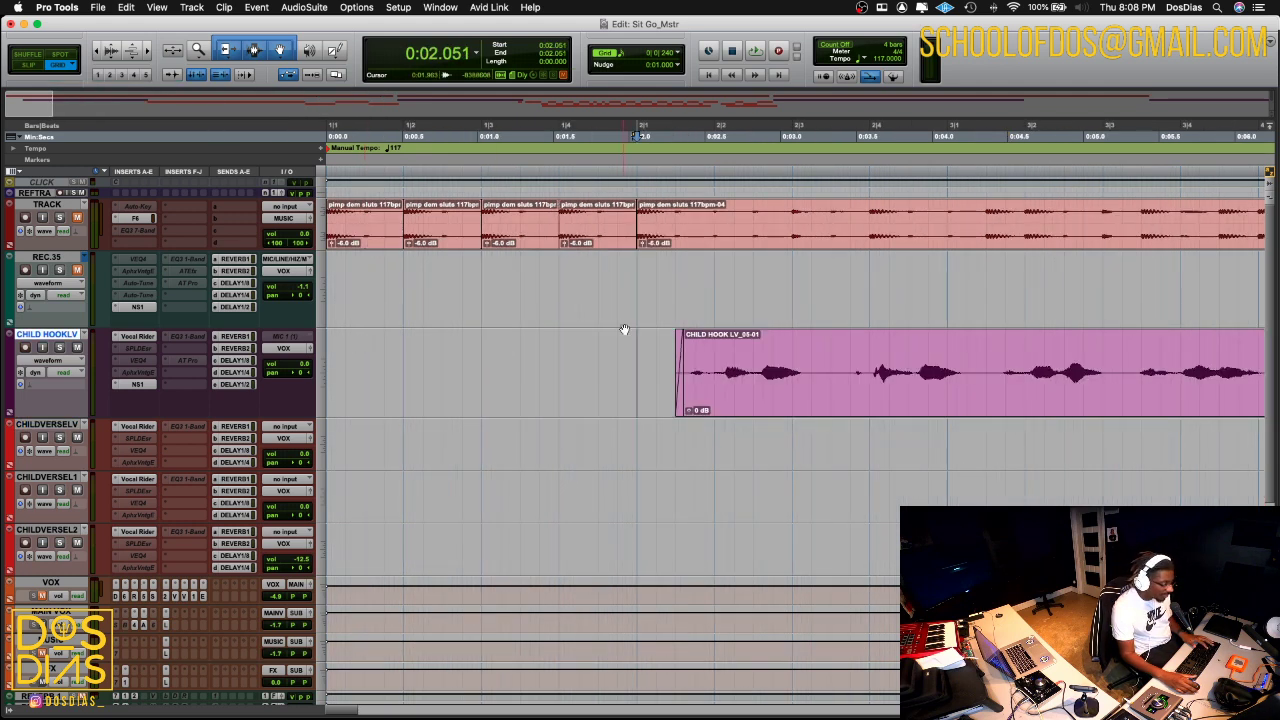
{"action": "key", "text": "super+bracketleft"}
{"action": "key", "text": "super+bracketleft"}
{"action": "key", "text": "super+bracketleft"}
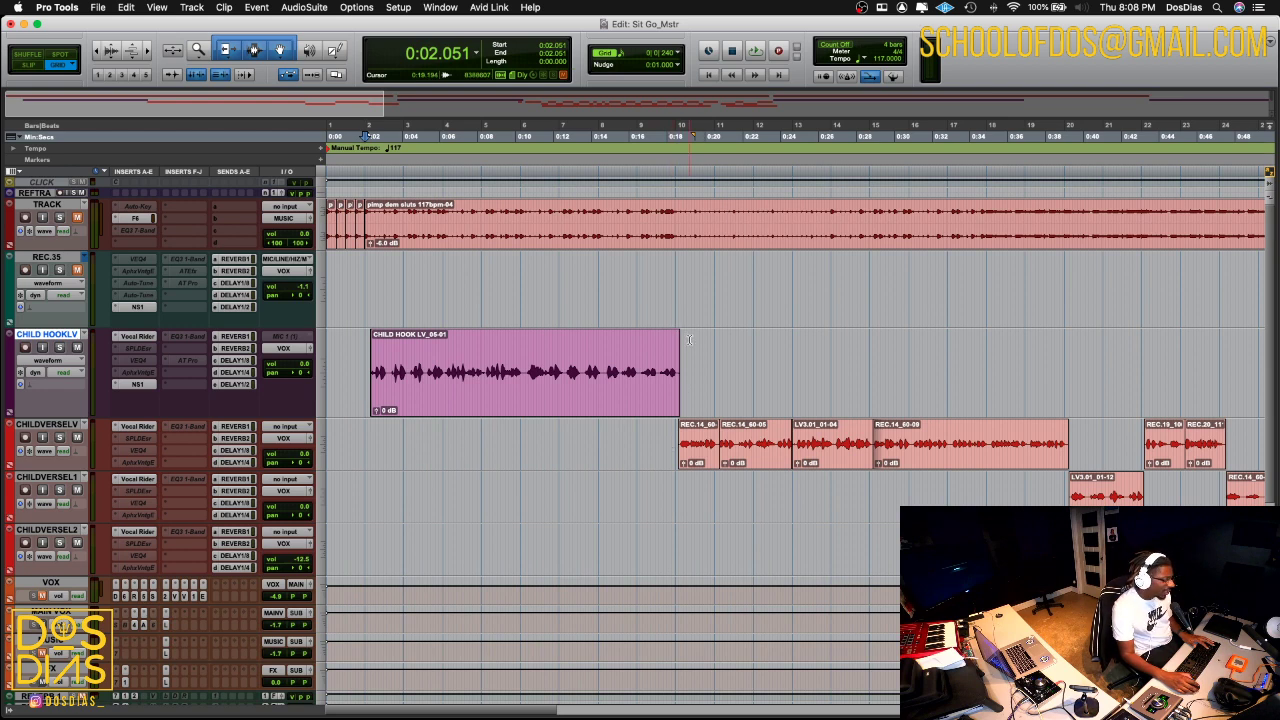
{"action": "left_click", "coordinate": [672, 284]}
{"action": "scroll", "coordinate": [672, 284], "scroll_direction": "down", "scroll_amount": 1}
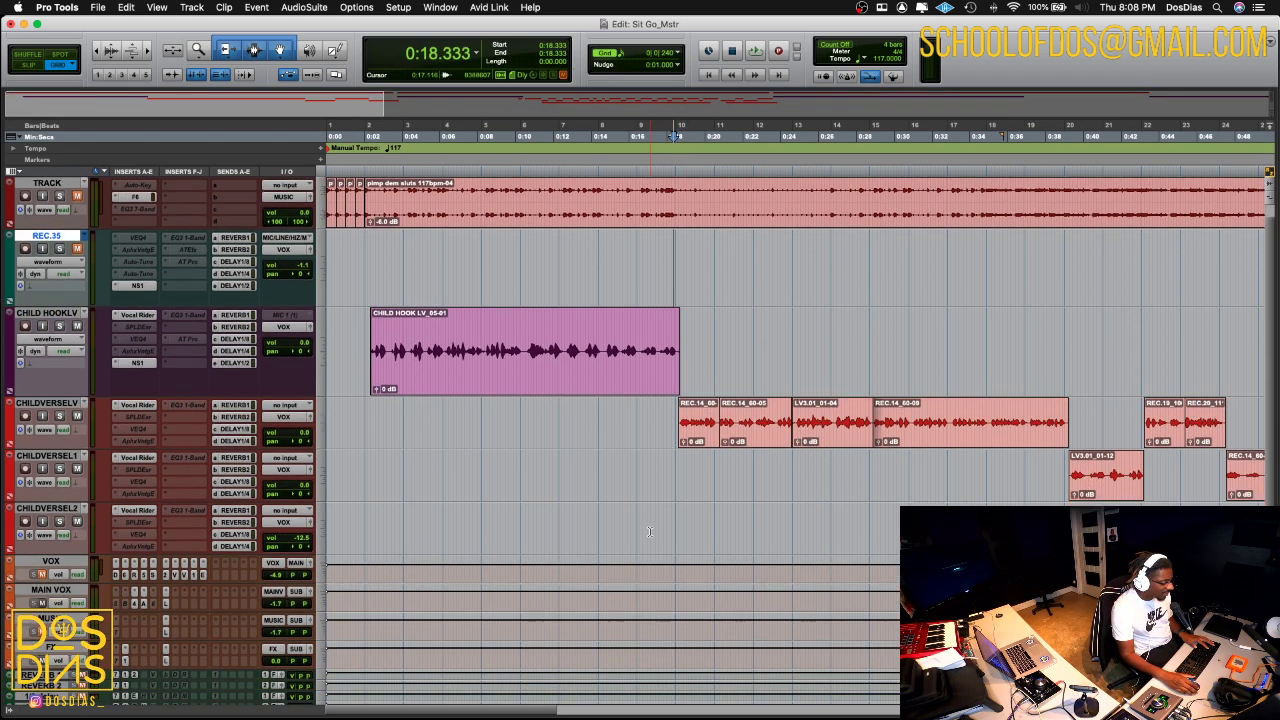
- Show the DELAY1/4 send level automation lane beneath the CHILDVERSELV track
{"action": "left_click", "coordinate": [19, 446]}
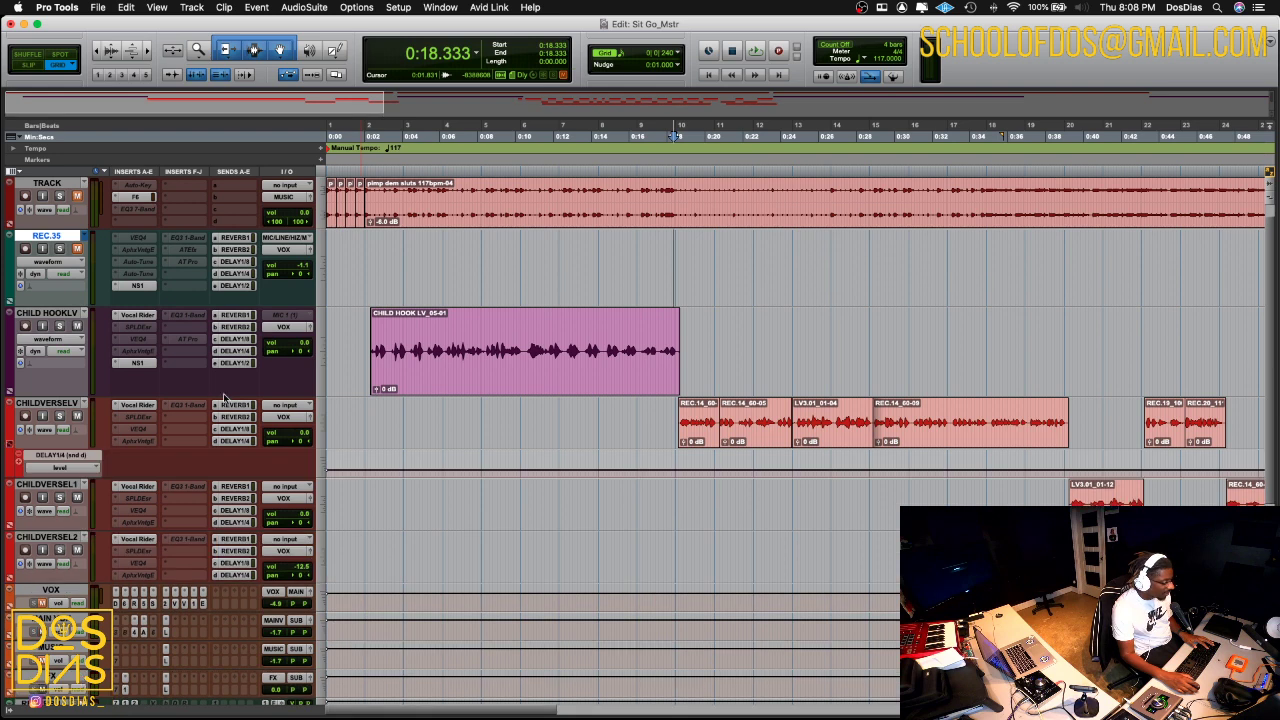
{"action": "key", "text": "super+bracketleft"}
{"action": "key", "text": "super+bracketleft"}
{"action": "key", "text": "super+bracketright"}
{"action": "key", "text": "super+bracketright"}
{"action": "key", "text": "super+bracketright"}
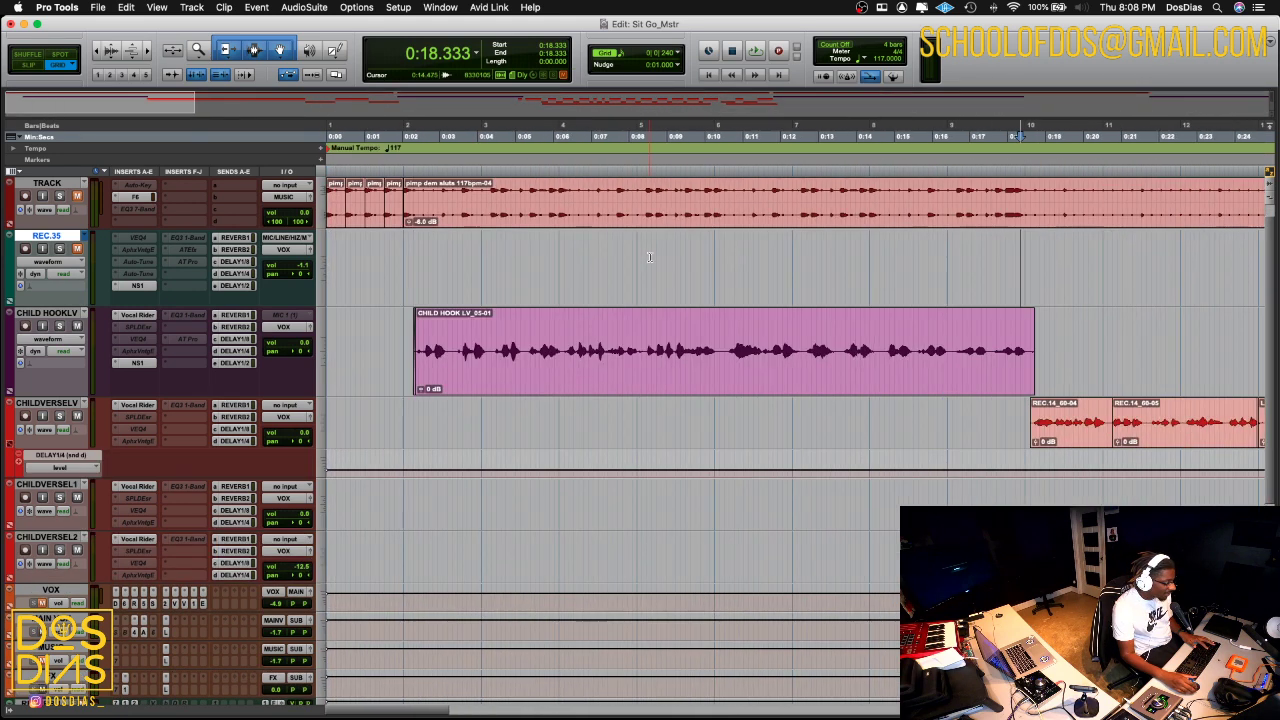
{"action": "scroll", "coordinate": [349, 222], "scroll_direction": "up", "scroll_amount": 1}
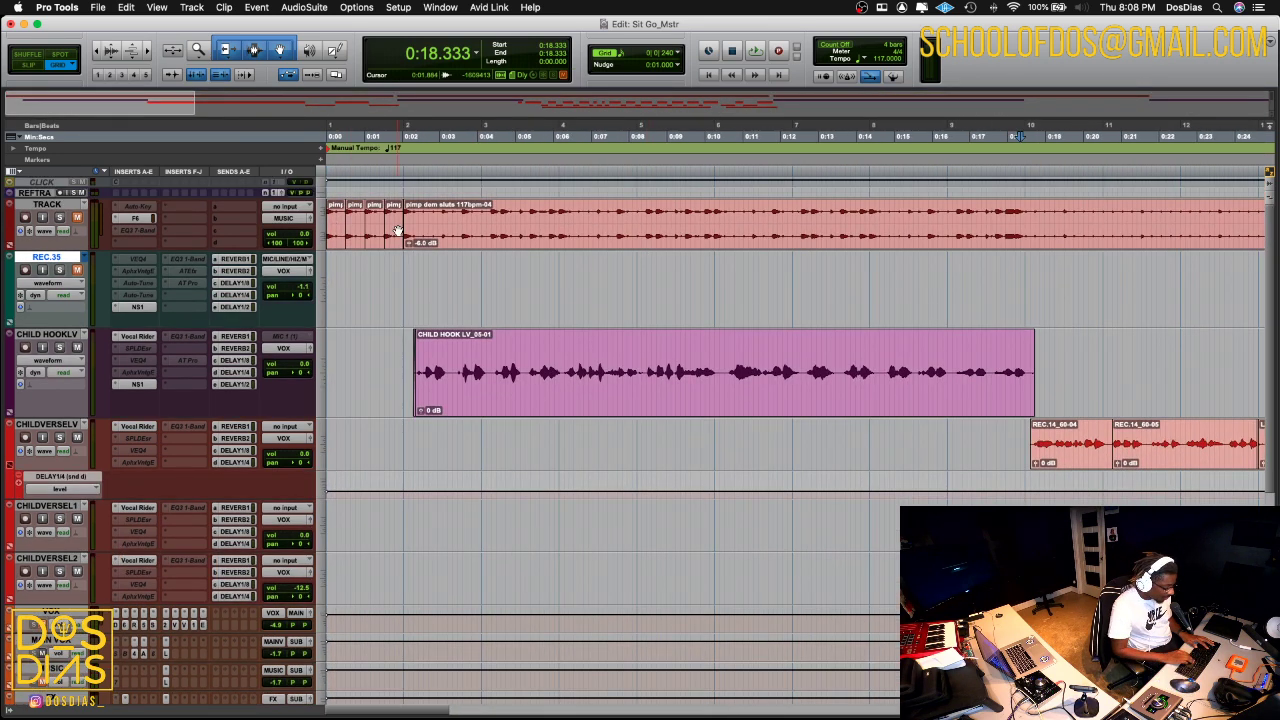
- Return to the start of the song and play the opening beats before the first hook
{"action": "key", "text": "Return"}
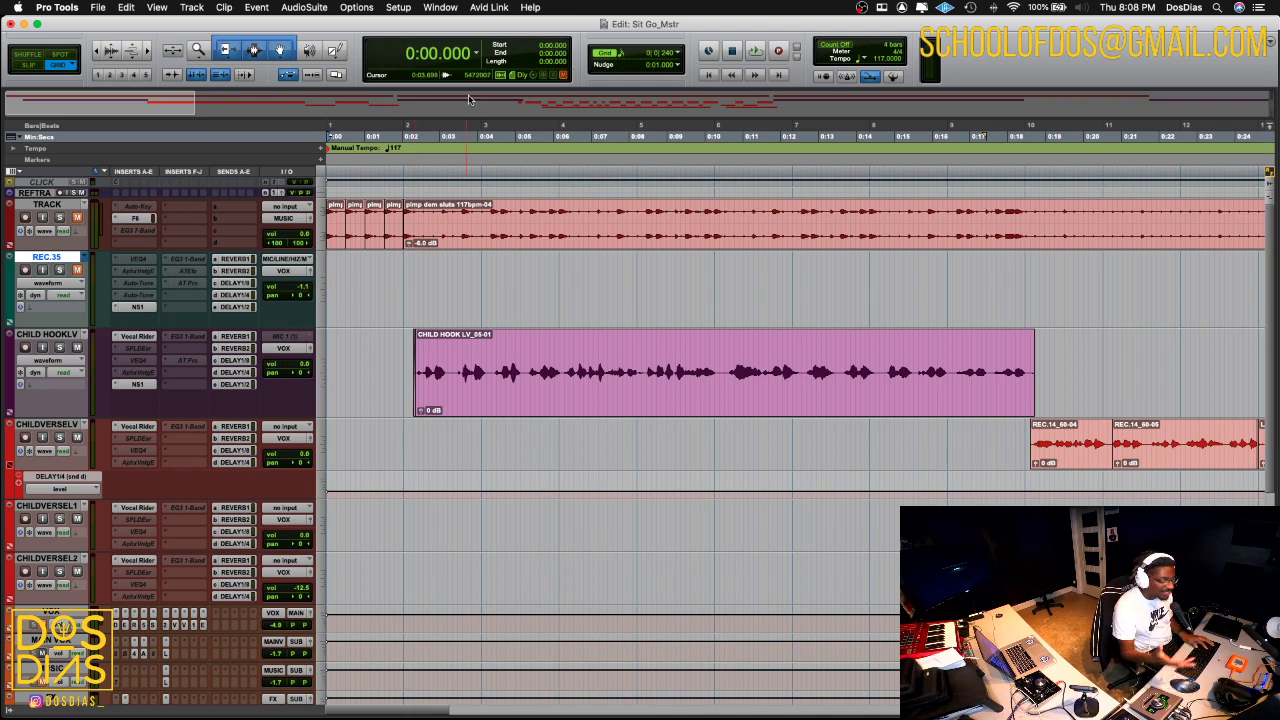
{"action": "key", "text": "t"}
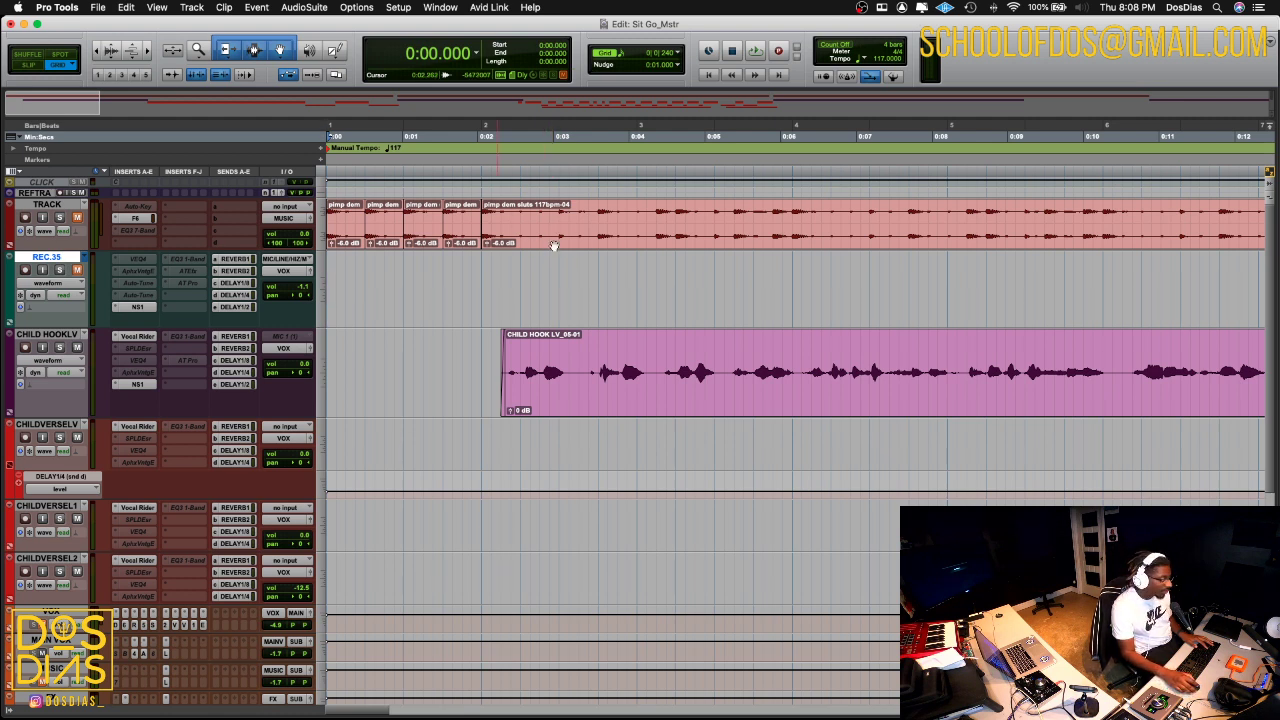
{"action": "key", "text": "space"}
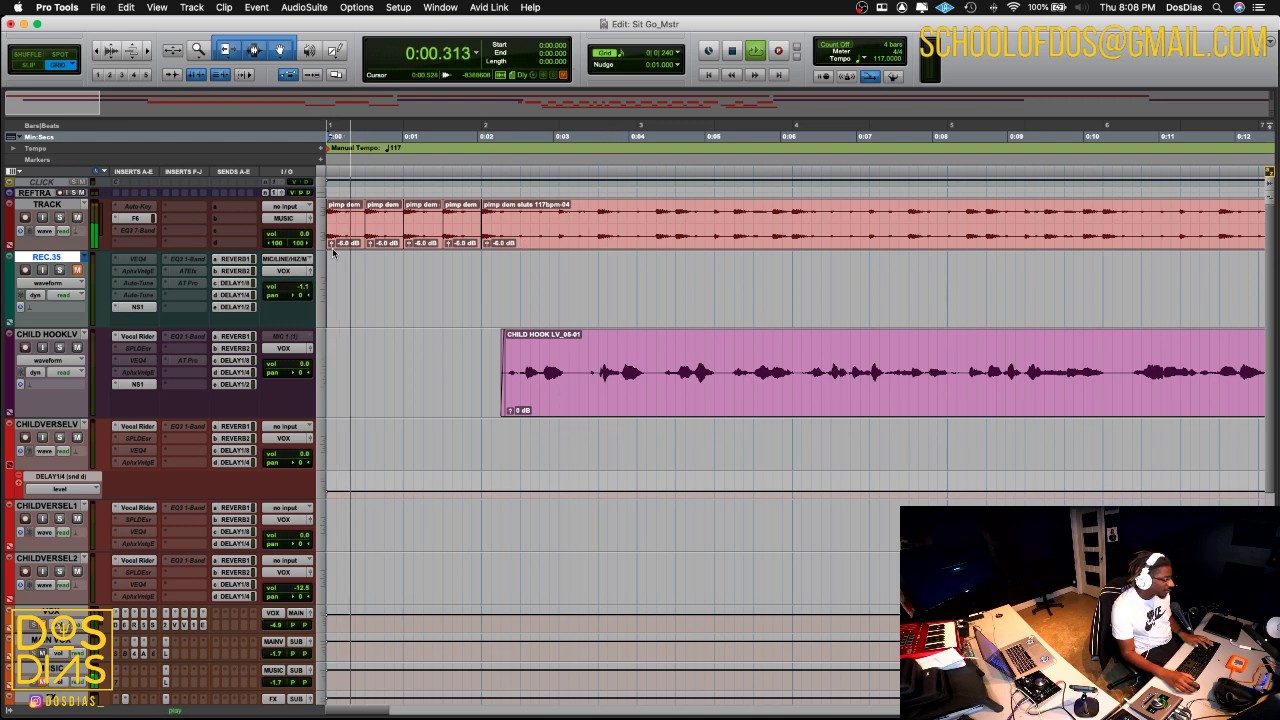
{"action": "key", "text": "space"}
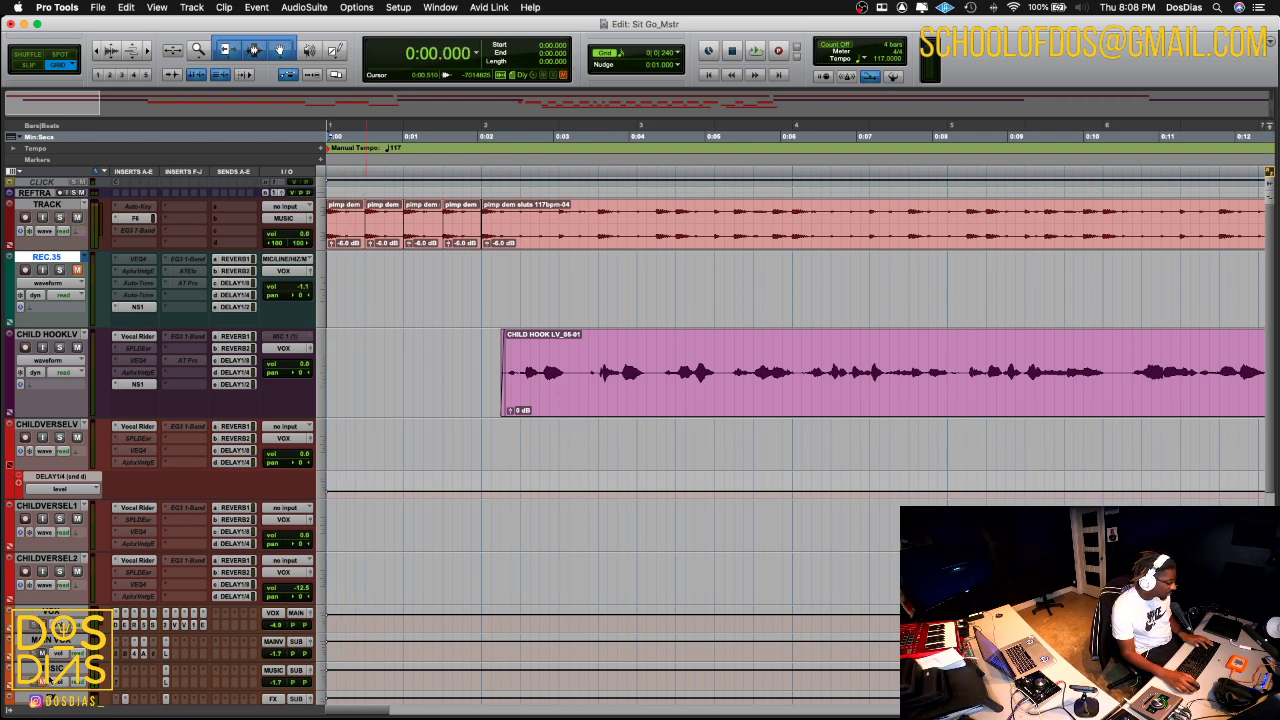
{"action": "key", "text": "space"}
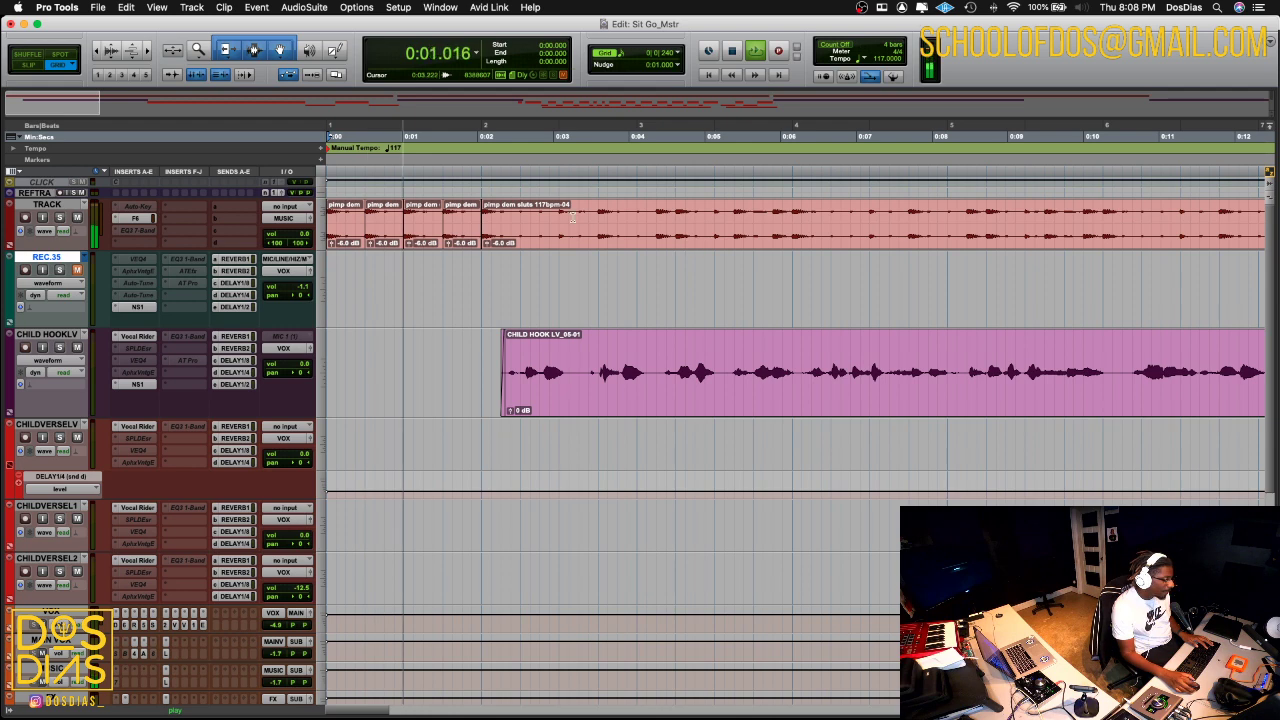
- Play the mix from the TRACK clip at bar 2, and continue listening from the music break before the second hook
{"action": "left_click", "coordinate": [500, 225]}
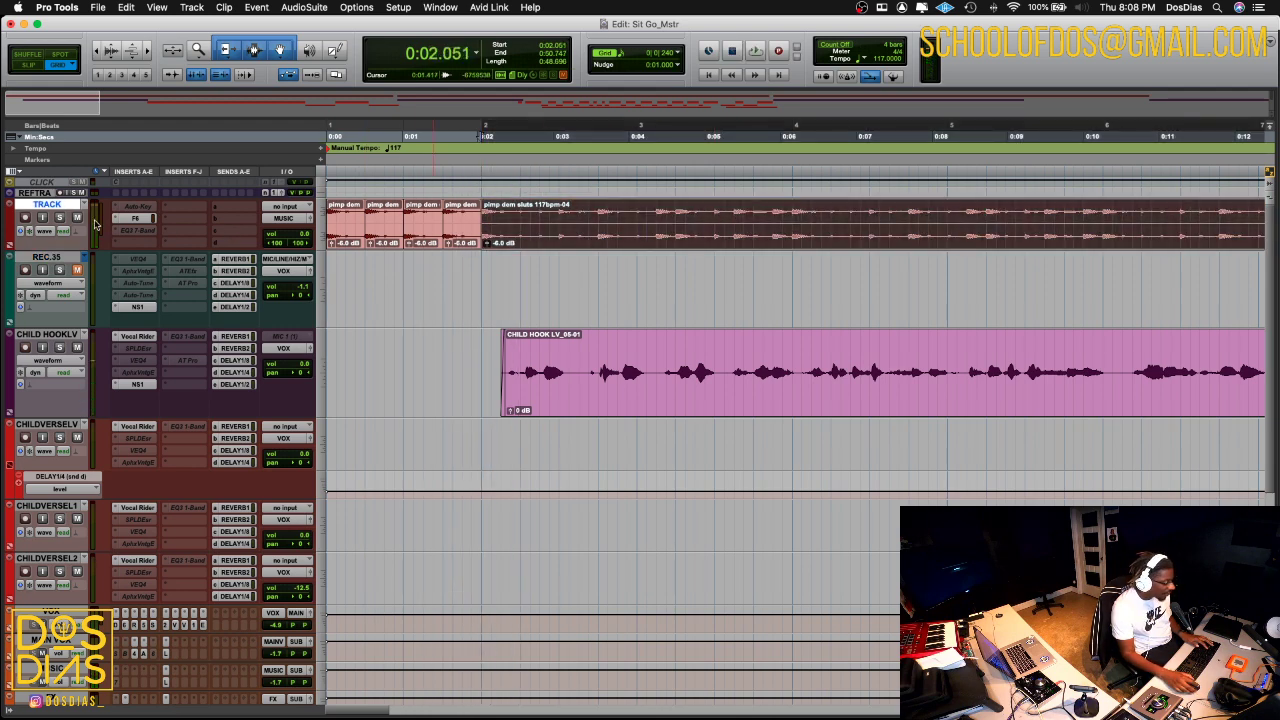
{"action": "key", "text": "space"}
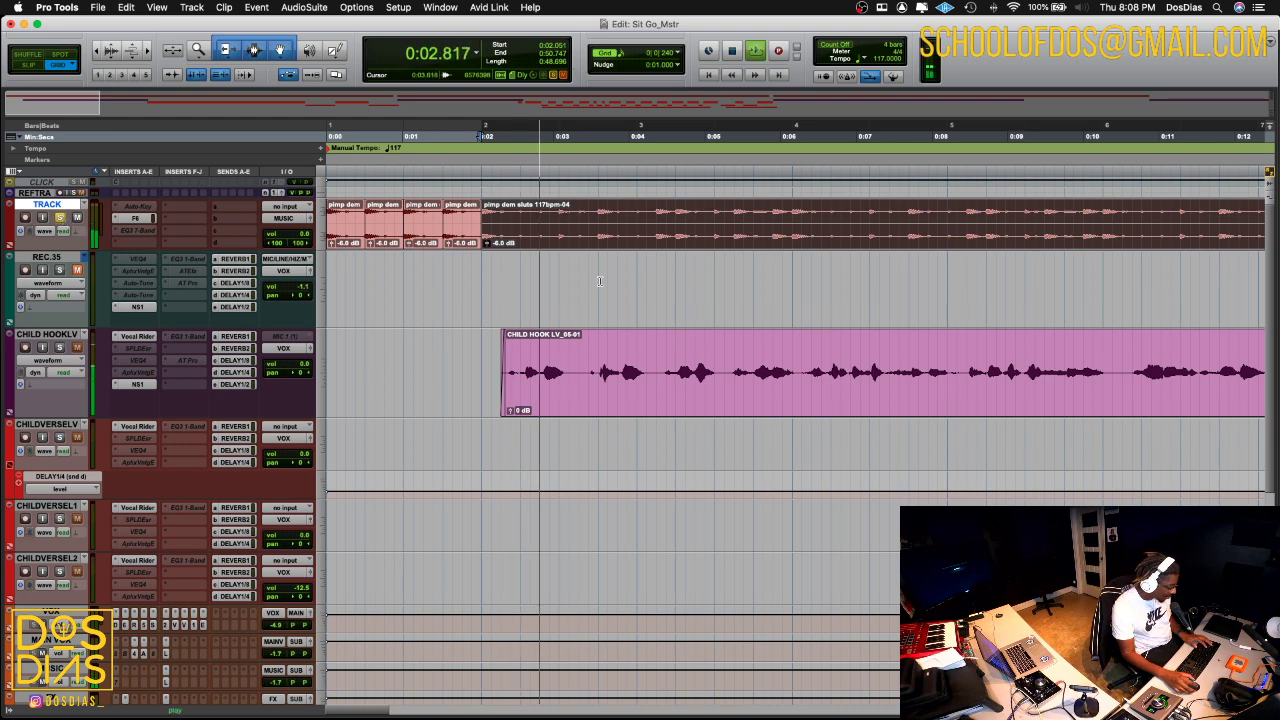
{"action": "key", "text": "super+bracketleft"}
{"action": "key", "text": "super+bracketleft"}
{"action": "key", "text": "super+bracketleft"}
{"action": "scroll", "coordinate": [827, 279], "scroll_direction": "right", "scroll_amount": 3}
{"action": "left_click", "coordinate": [730, 213]}
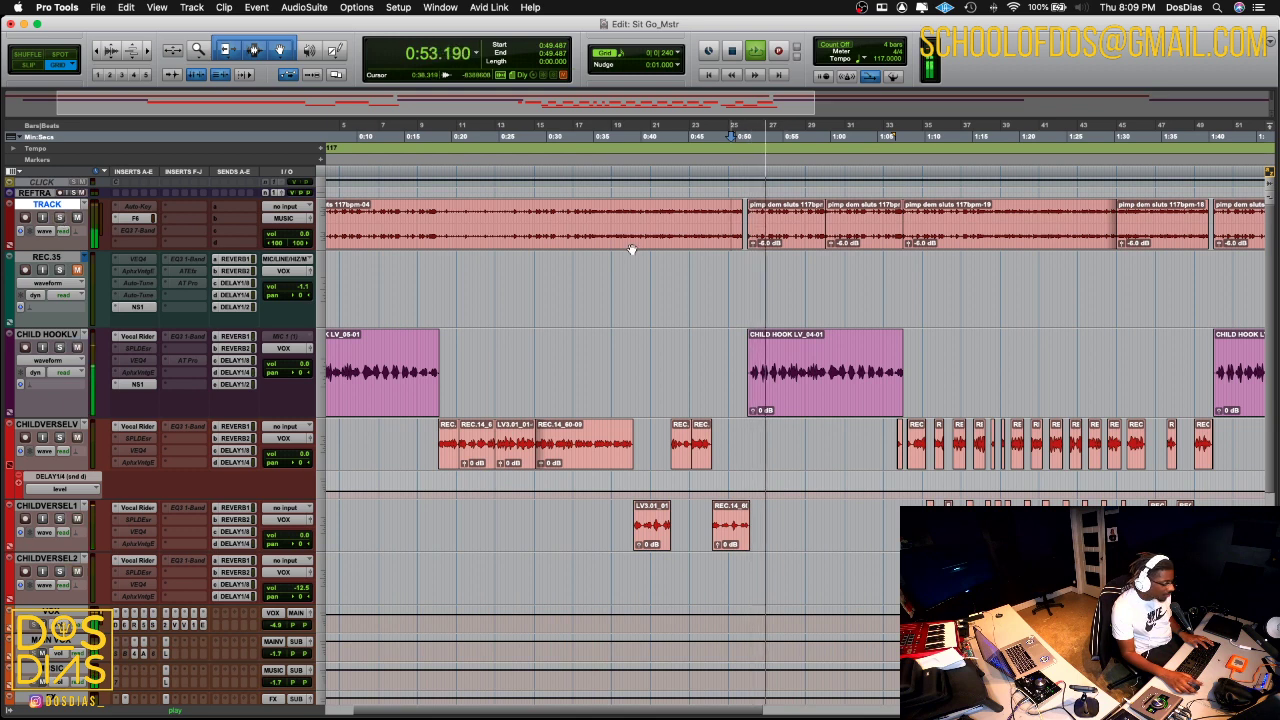
- Look through the arrangement from the second hook onward to locate the music break before the third hook
{"action": "left_click", "coordinate": [818, 212]}
{"action": "key", "text": "super+bracketright"}
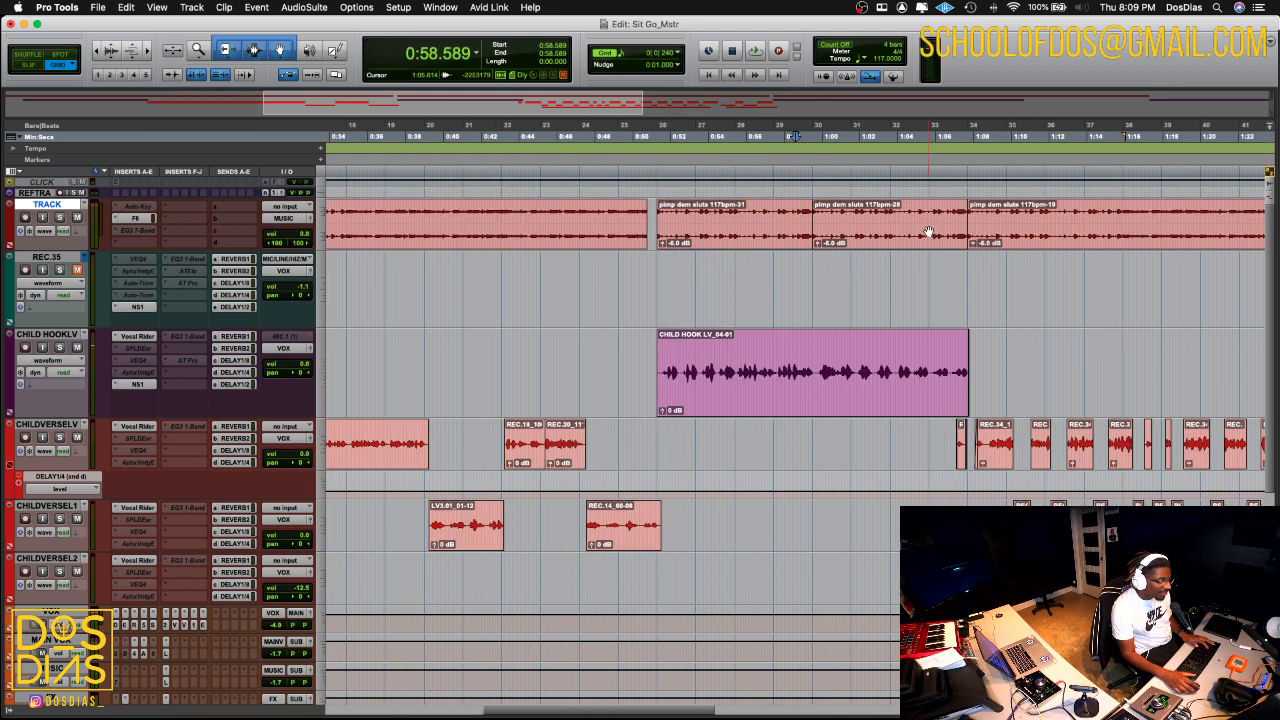
{"action": "scroll", "coordinate": [928, 232], "scroll_direction": "right", "scroll_amount": 4}
{"action": "scroll", "coordinate": [900, 228], "scroll_direction": "left", "scroll_amount": 5}
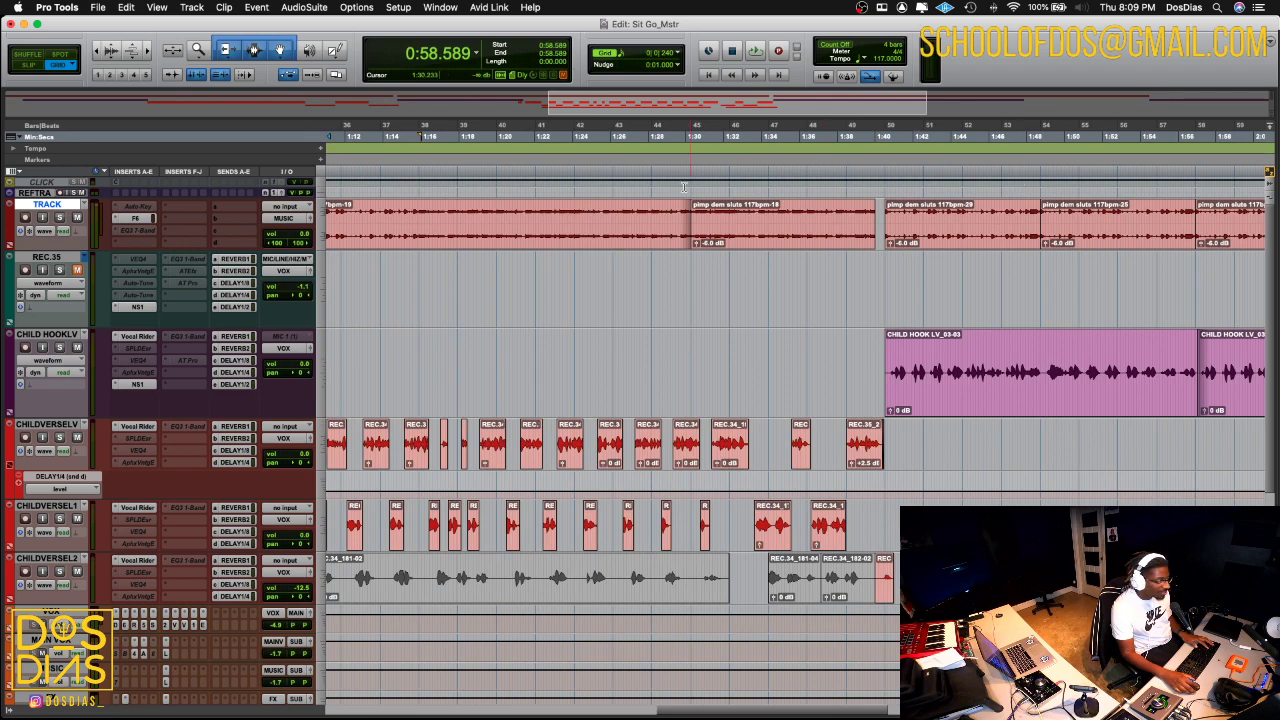
{"action": "scroll", "coordinate": [734, 212], "scroll_direction": "right", "scroll_amount": 5}
{"action": "key", "text": "super+bracketleft"}
{"action": "key", "text": "super+bracketleft"}
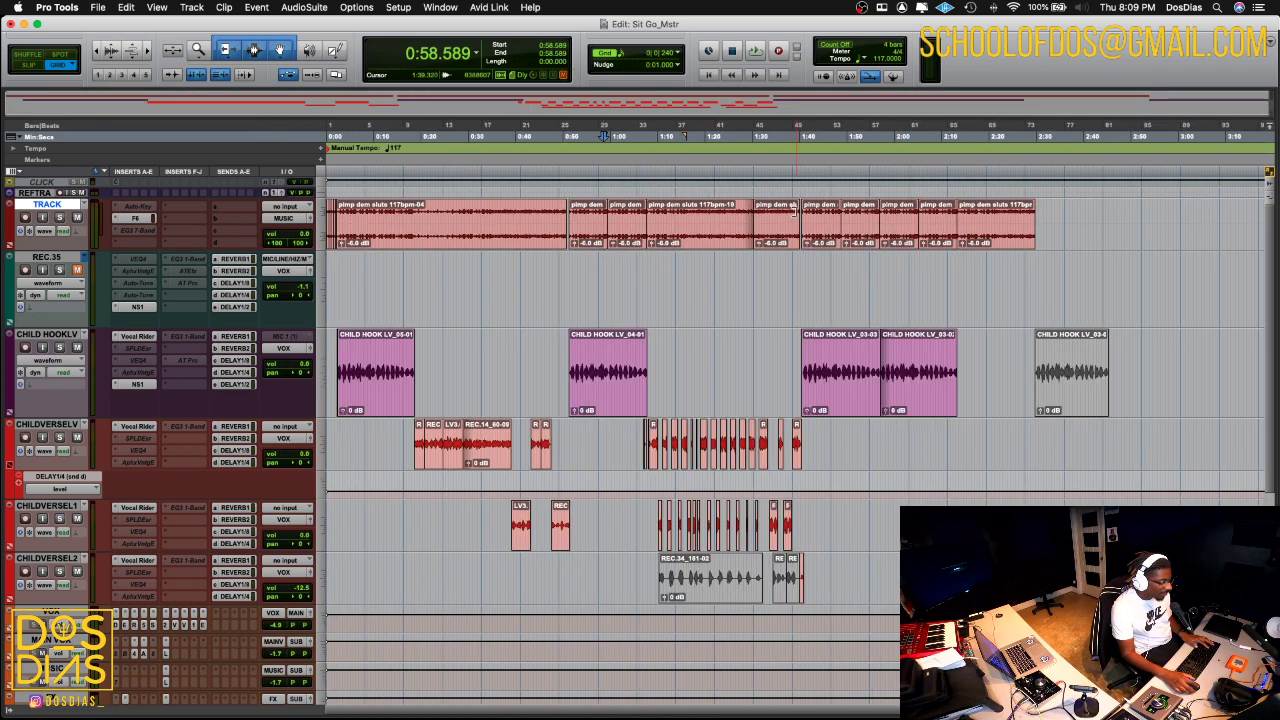
- Place the playback cursor at 1:36.410 and play the transition into the third hook
{"action": "left_click", "coordinate": [795, 212]}
{"action": "key", "text": "super+bracketright"}
{"action": "key", "text": "super+bracketright"}
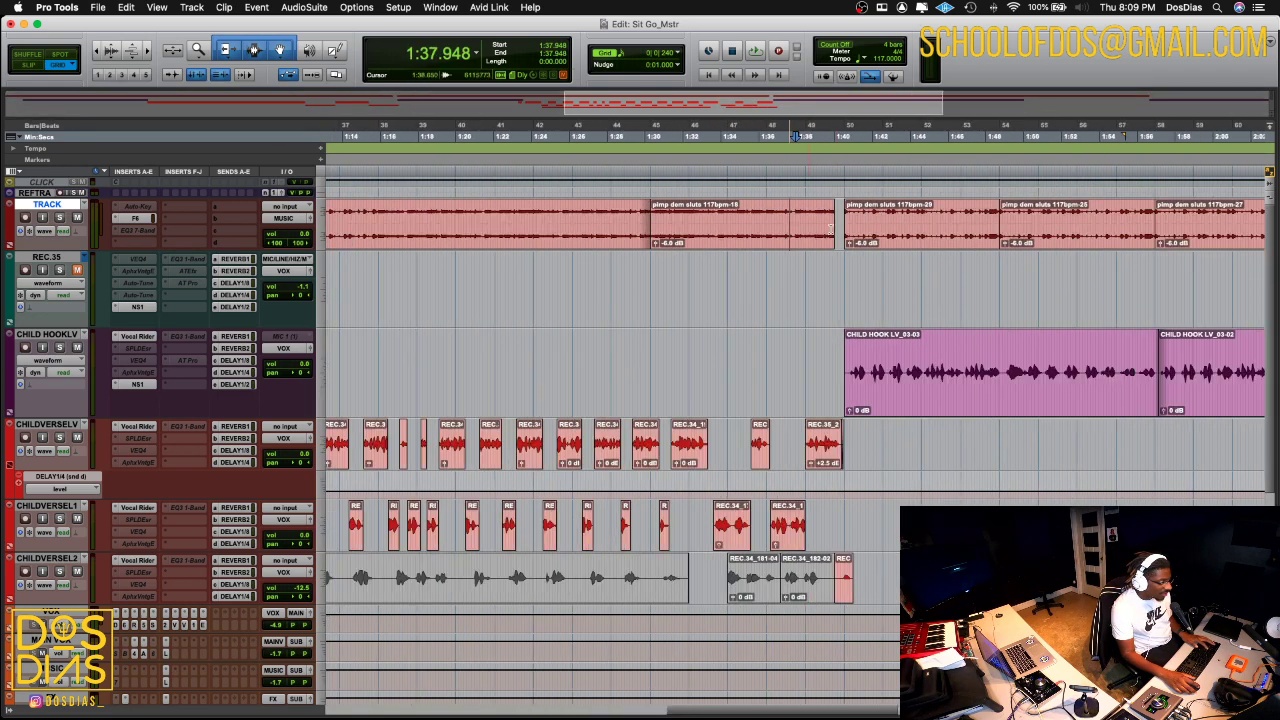
{"action": "key", "text": "super+bracketright"}
{"action": "left_click", "coordinate": [819, 212]}
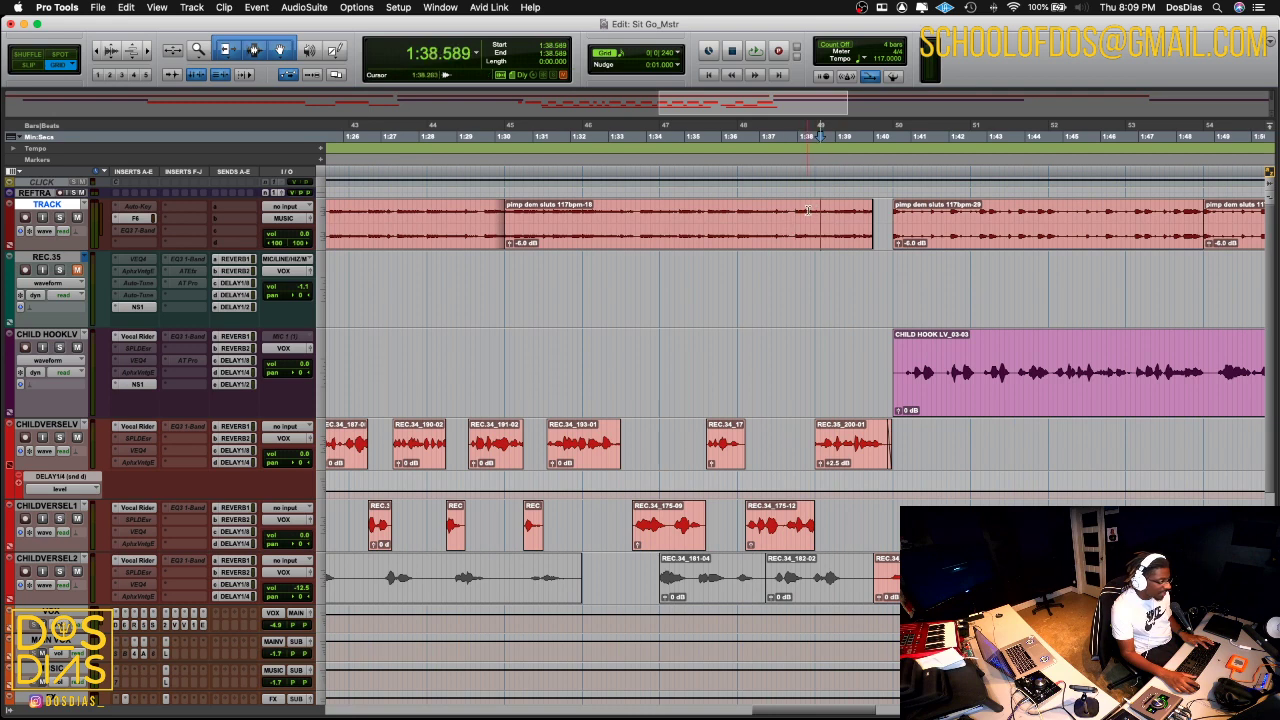
{"action": "left_click", "coordinate": [808, 210]}
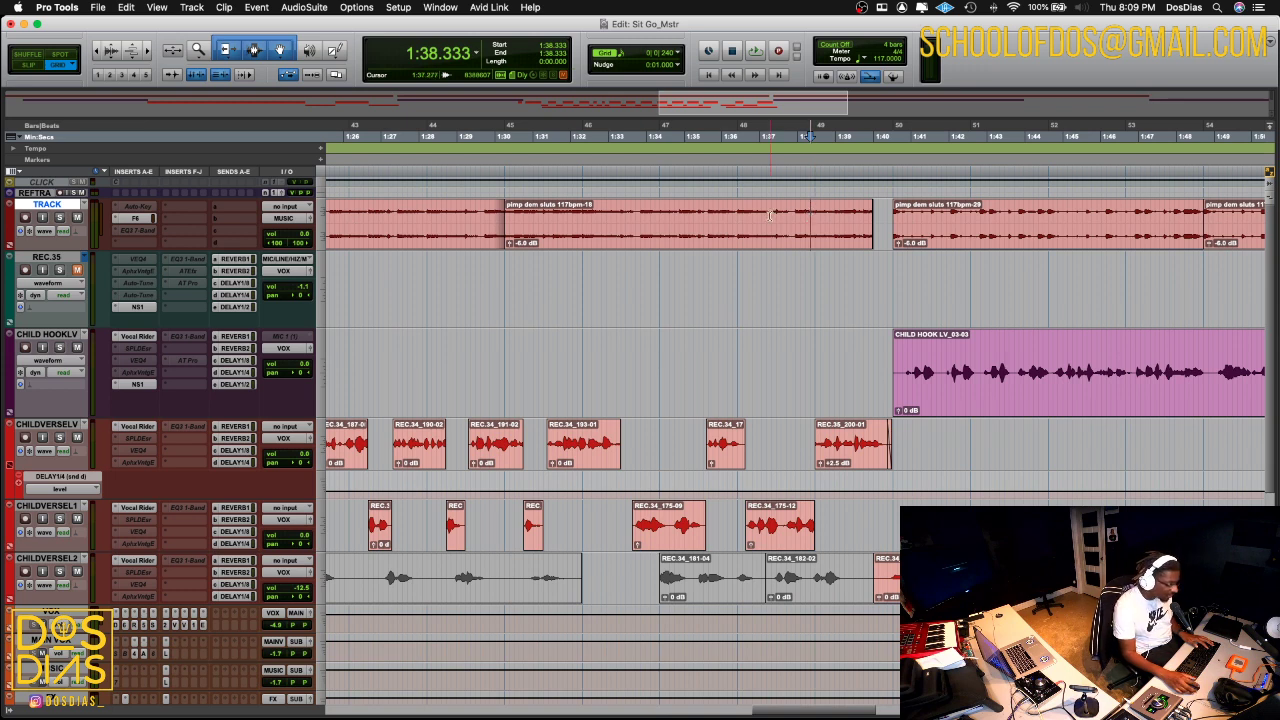
{"action": "left_click", "coordinate": [739, 206]}
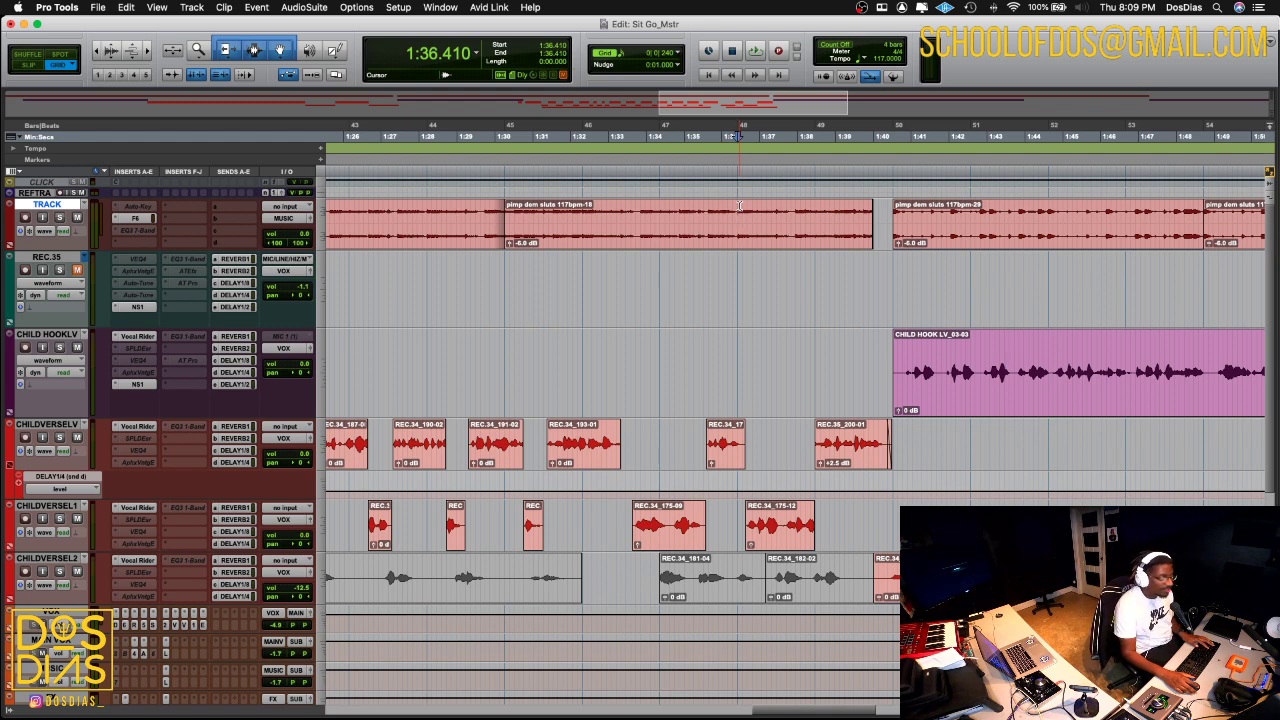
{"action": "key", "text": "space"}
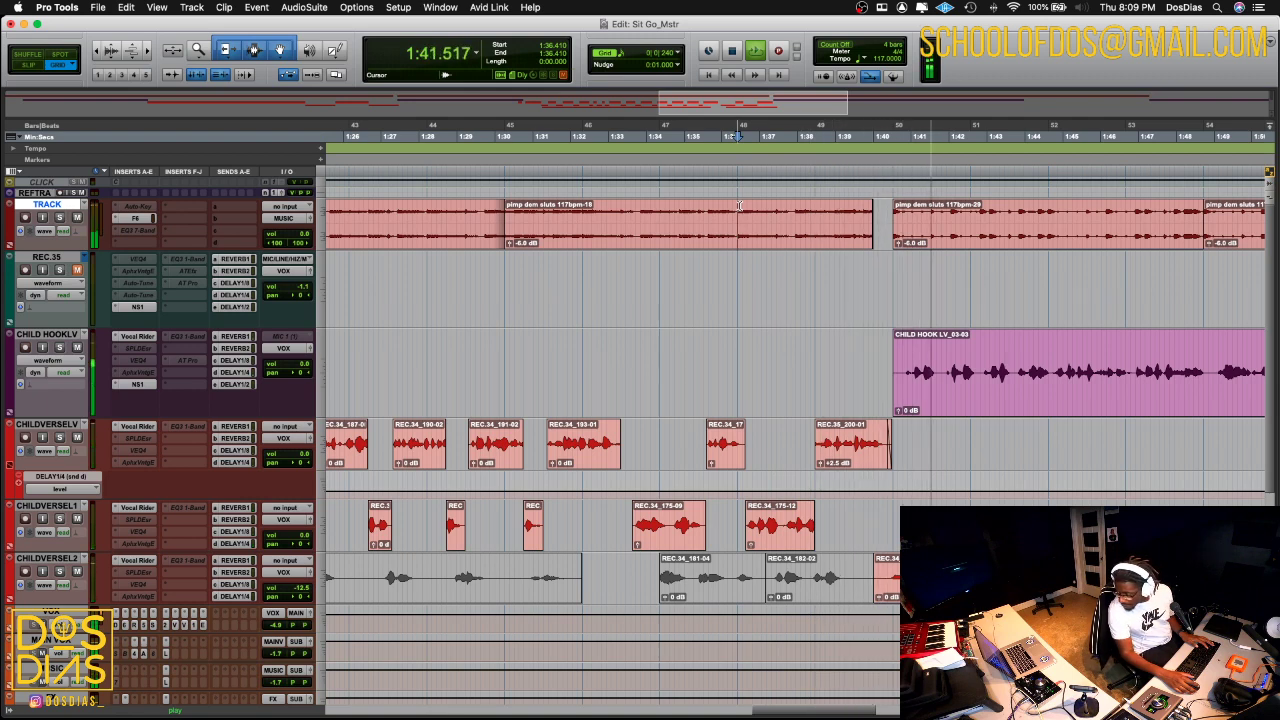
{"action": "key", "text": "space"}
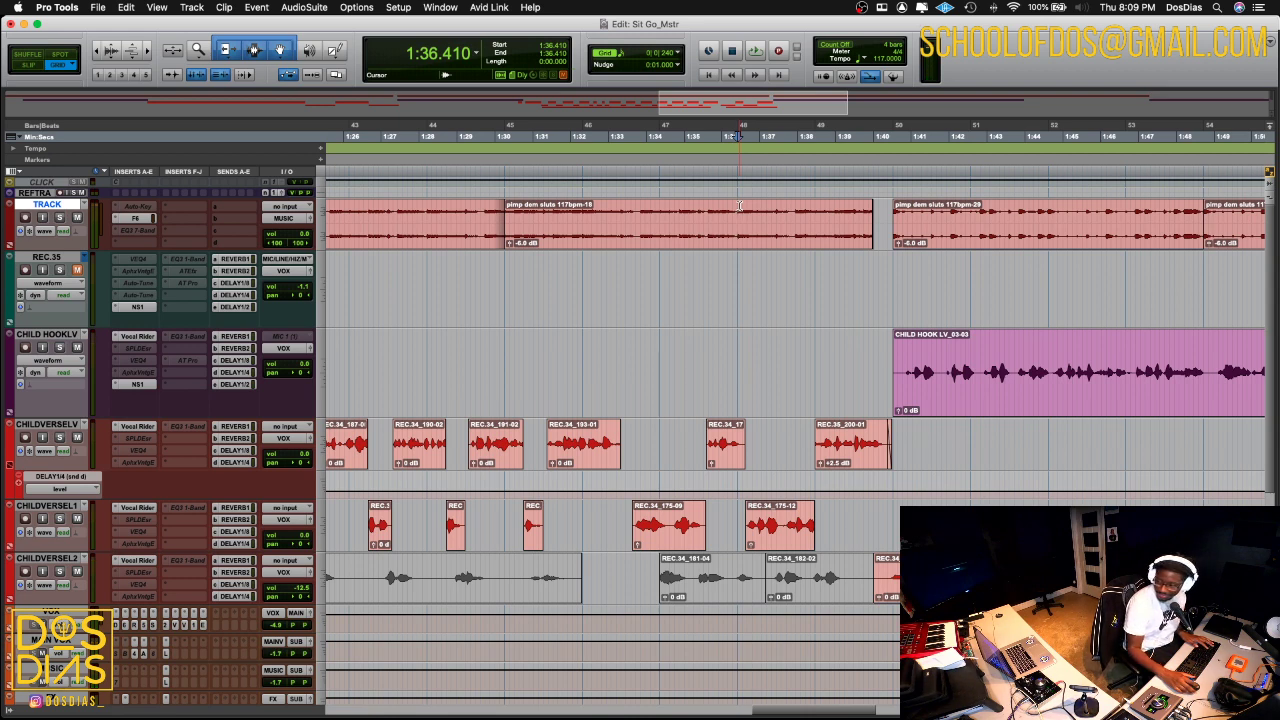
- Replay short passages from 1:36.410 at the end of the second verse
{"action": "key", "text": "space"}
{"action": "key", "text": "space"}
{"action": "key", "text": "space"}
{"action": "key", "text": "space"}
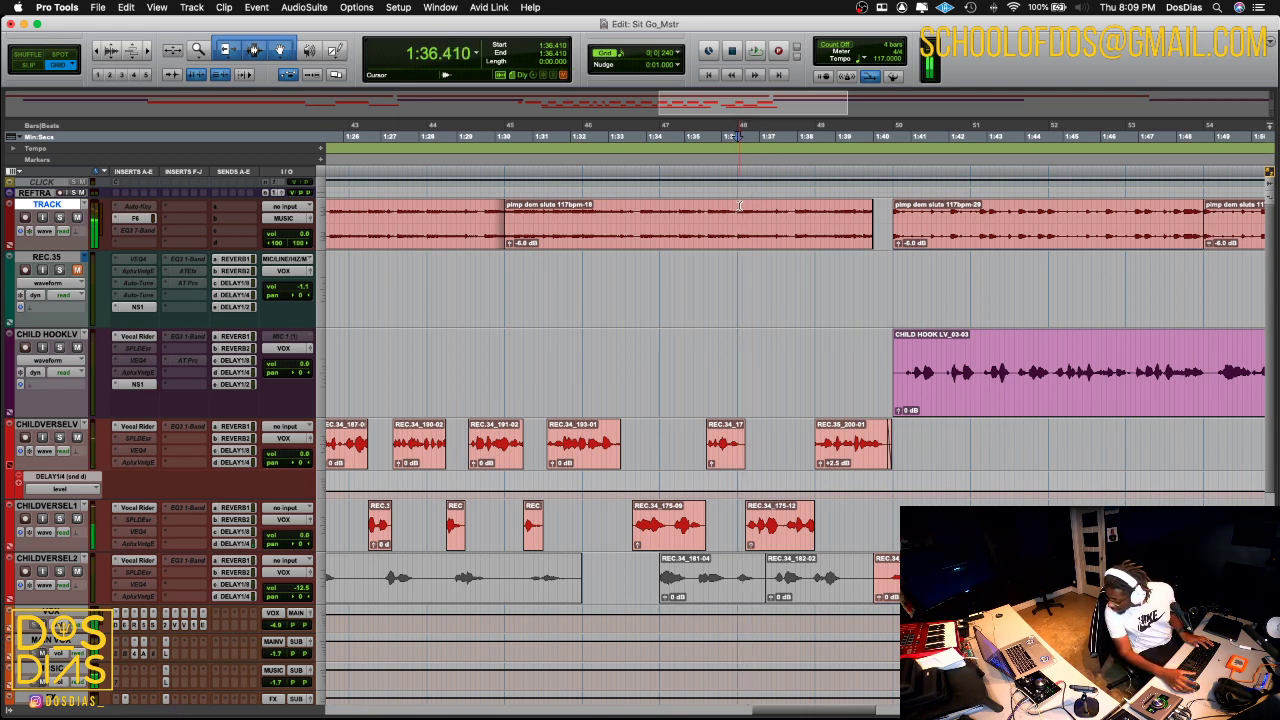
- Review the automation view choices for the CHILDVERSELV track and keep the DELAY1/4 send level displayed
{"action": "left_click", "coordinate": [862, 266]}
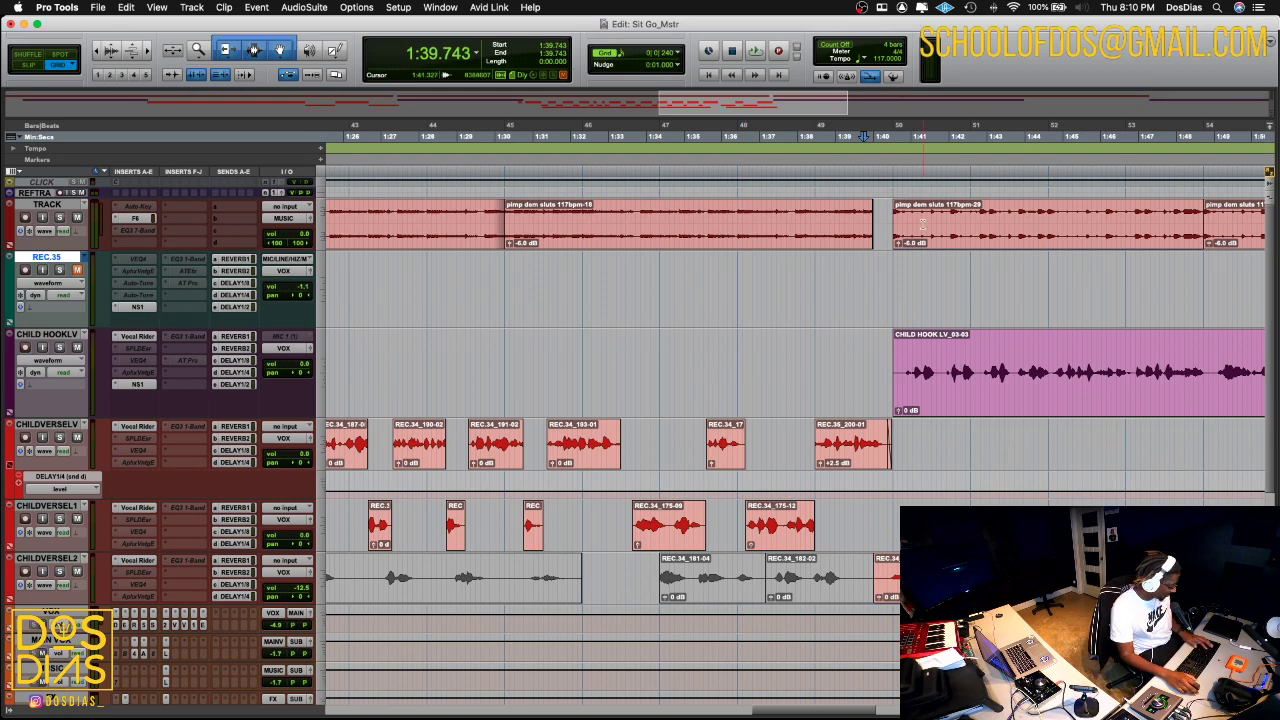
{"action": "key", "text": "r"}
{"action": "scroll", "coordinate": [923, 278], "scroll_direction": "left", "scroll_amount": 10}
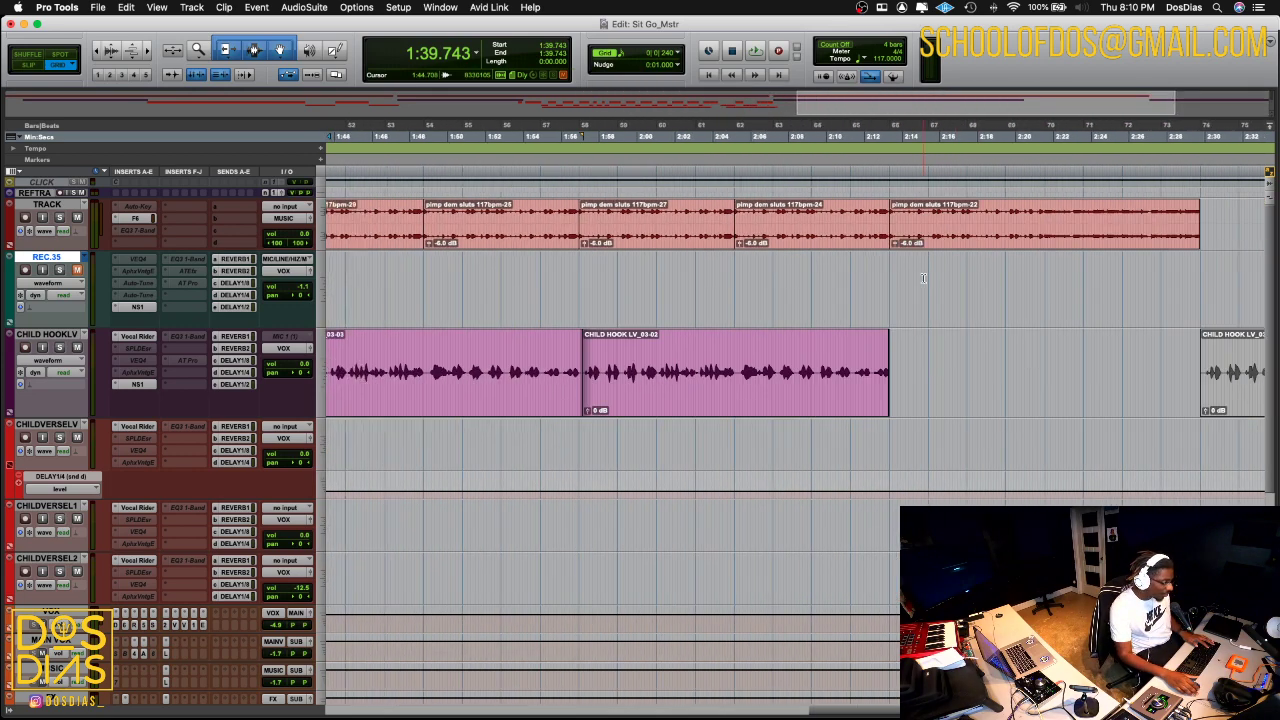
{"action": "left_click", "coordinate": [80, 488]}
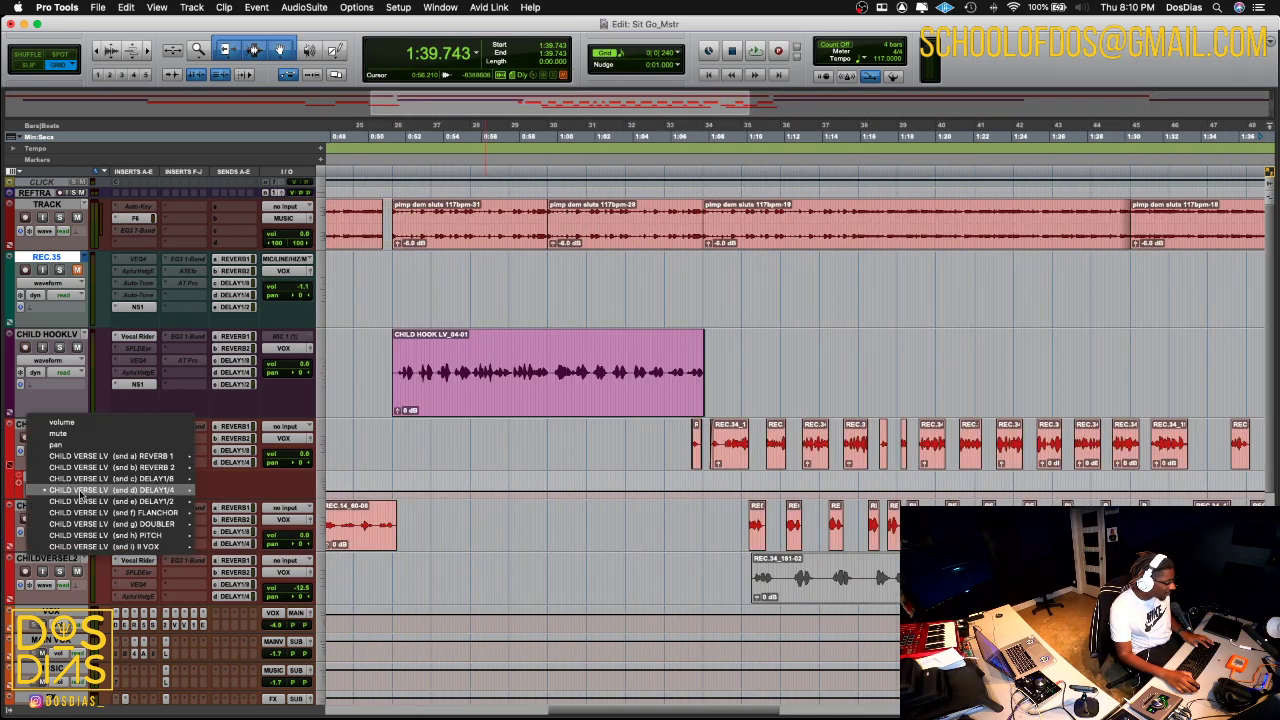
{"action": "mouse_move", "coordinate": [126, 481]}
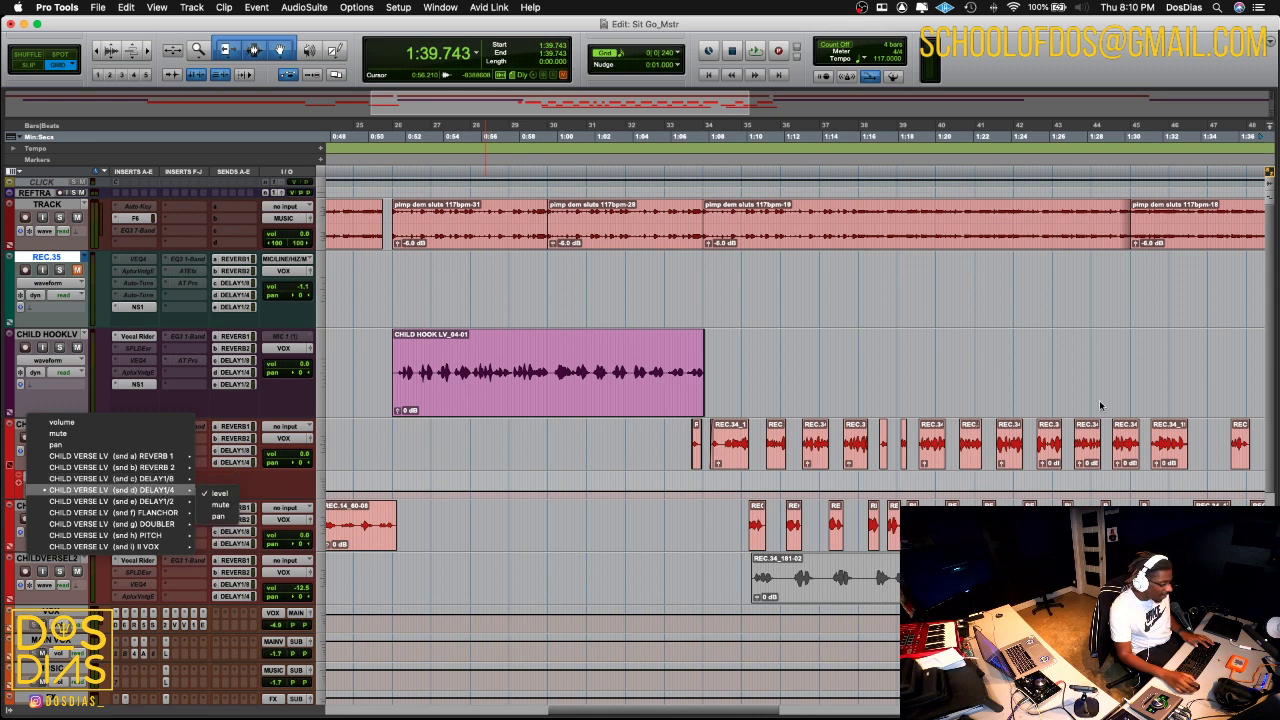
{"action": "left_click", "coordinate": [218, 493]}
- Place the playback cursor at 1:27.948 and play a short passage late in the second verse
{"action": "left_click", "coordinate": [380, 370]}
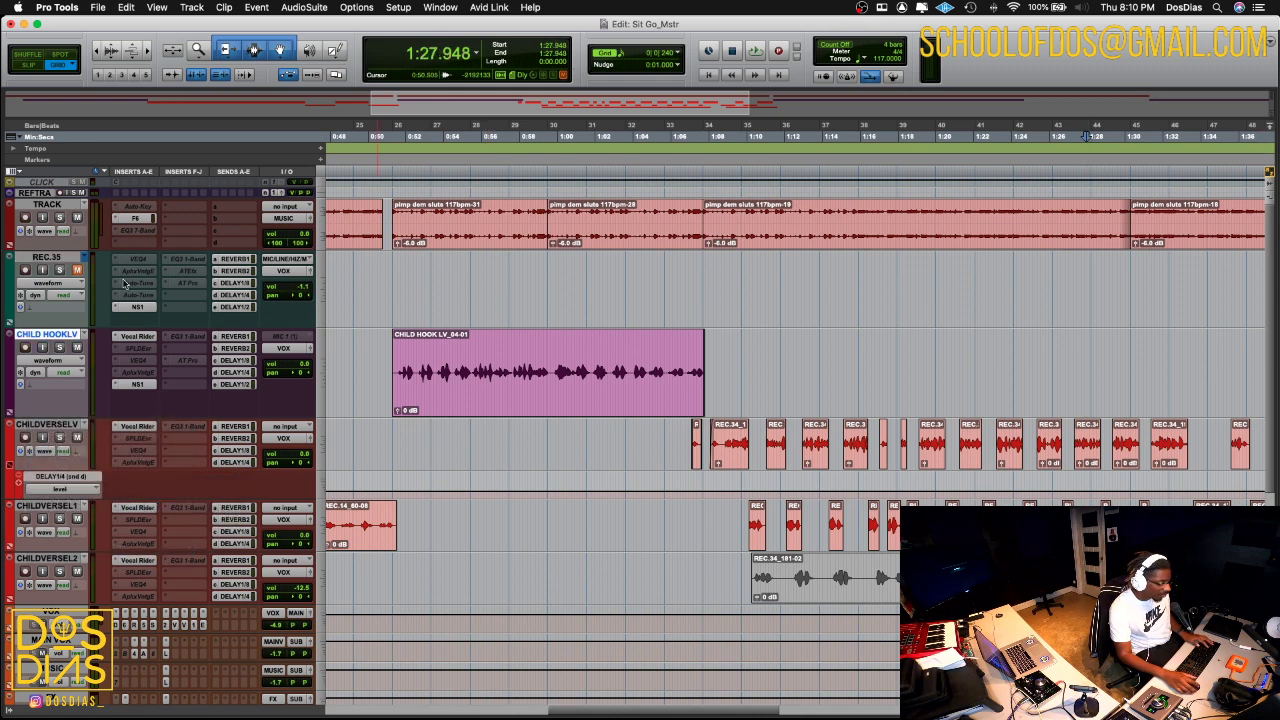
{"action": "scroll", "coordinate": [800, 329], "scroll_direction": "right", "scroll_amount": 5}
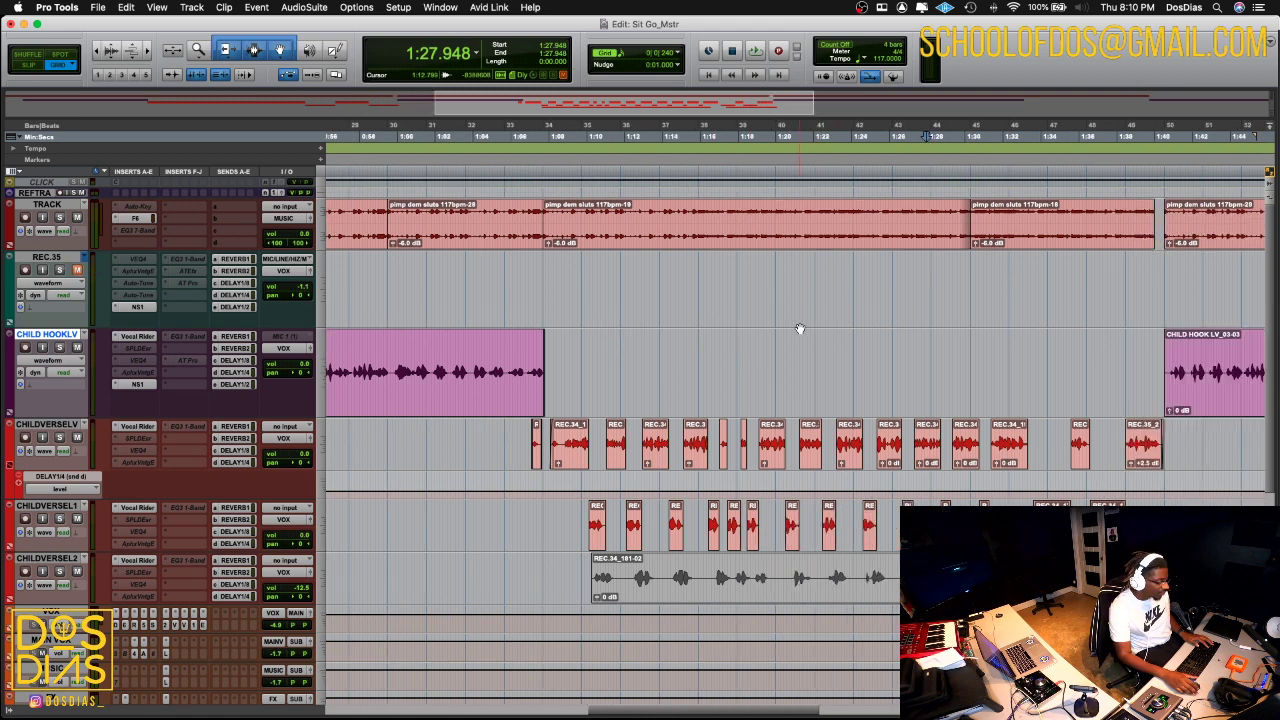
{"action": "key", "text": "space"}
{"action": "scroll", "coordinate": [800, 329], "scroll_direction": "down", "scroll_amount": 1}
{"action": "scroll", "coordinate": [820, 322], "scroll_direction": "right", "scroll_amount": 10}
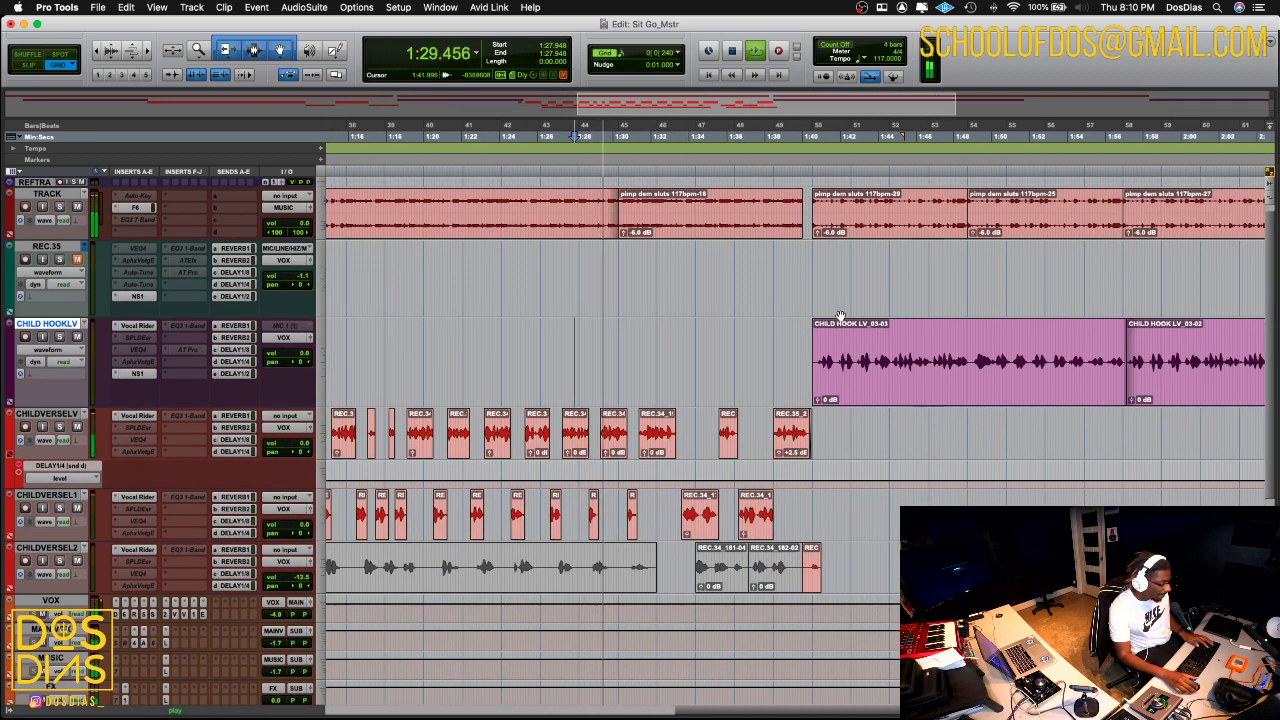
{"action": "key", "text": "space"}
{"action": "key", "text": "space"}
{"action": "key", "text": "space"}
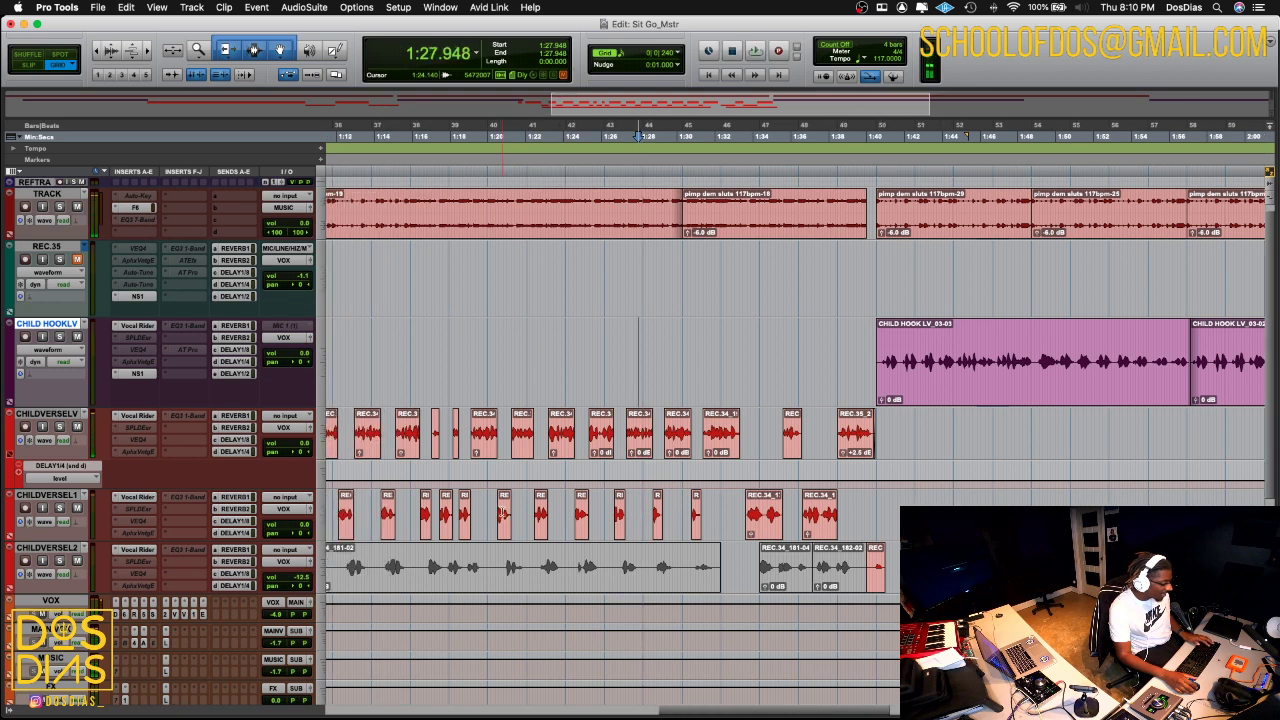
- Set the playback cursor to 1:07.692 and play the start of the second verse with the CHILDVERSELV track muted
{"action": "scroll", "coordinate": [503, 513], "scroll_direction": "left", "scroll_amount": 6}
{"action": "left_click", "coordinate": [447, 427]}
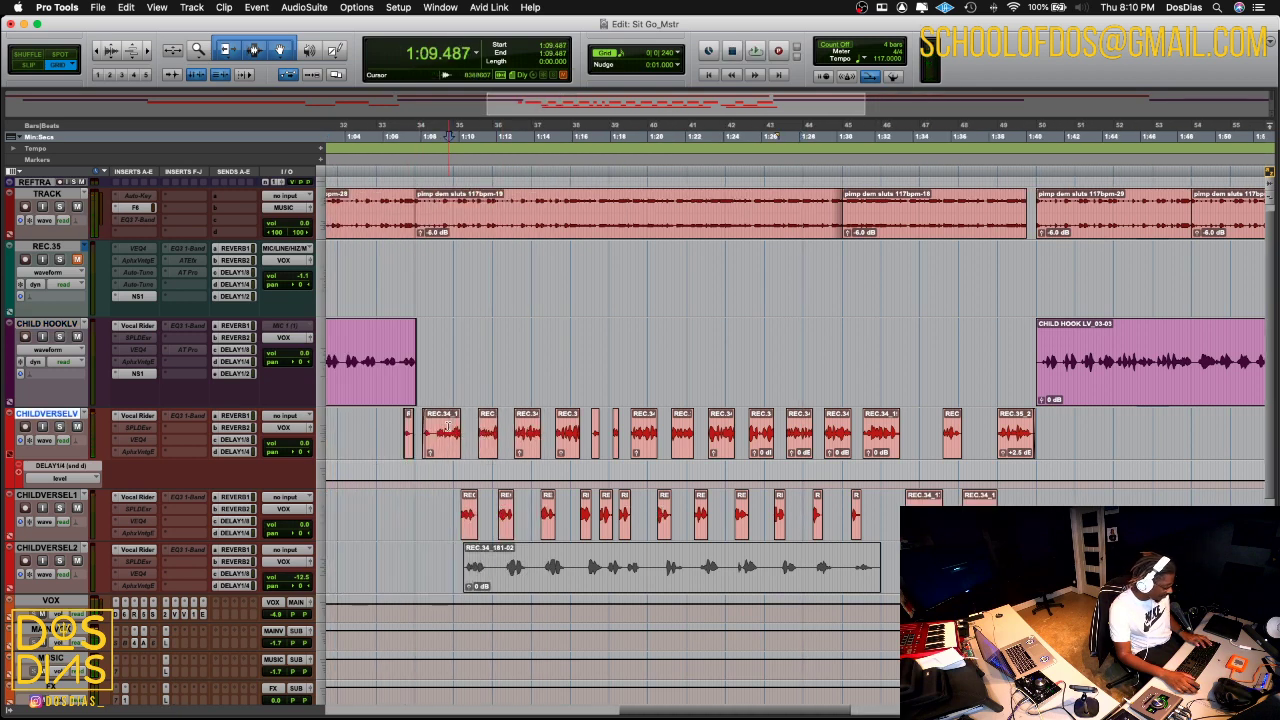
{"action": "key", "text": "super+bracketright"}
{"action": "scroll", "coordinate": [570, 490], "scroll_direction": "right", "scroll_amount": 2}
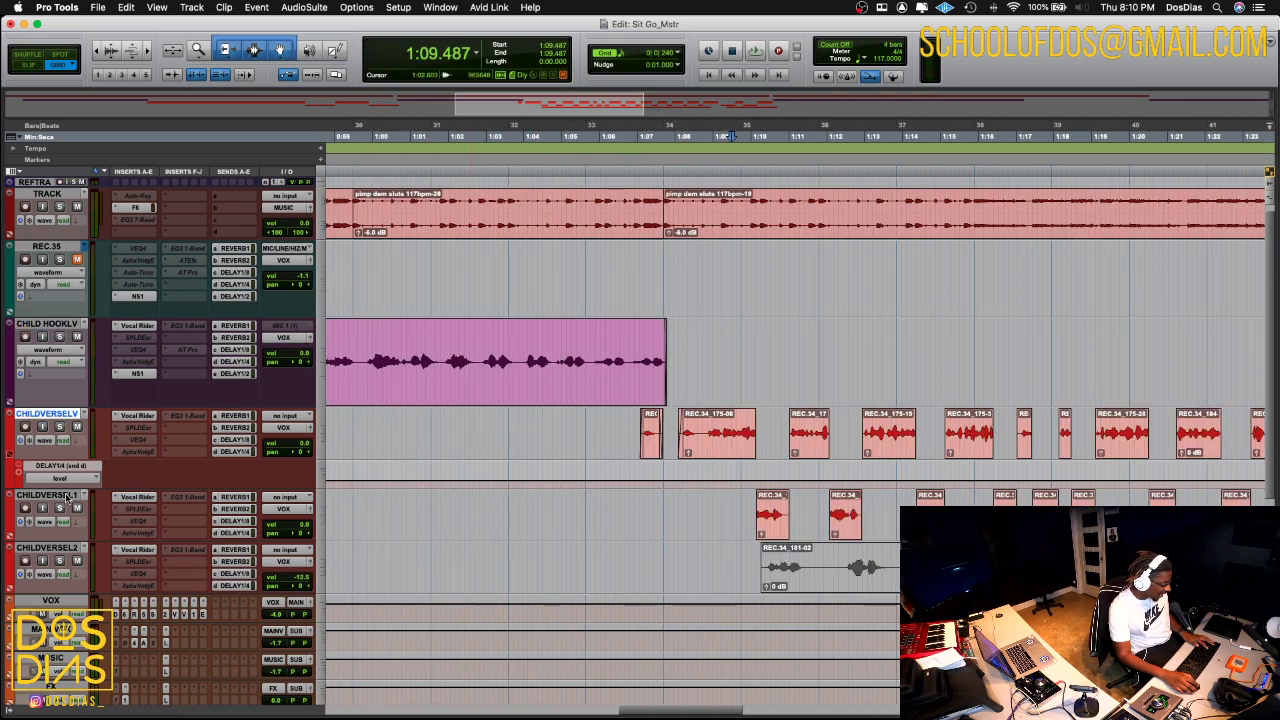
{"action": "left_click", "coordinate": [67, 497]}
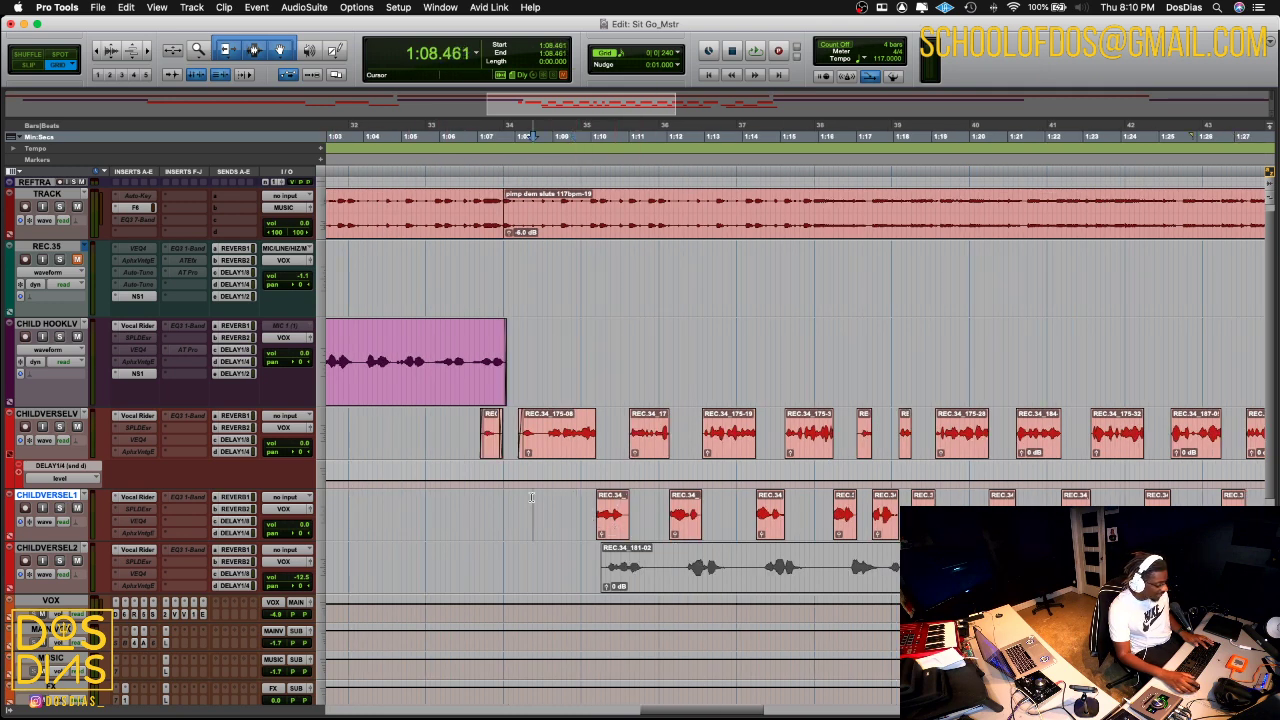
{"action": "left_click", "coordinate": [577, 424]}
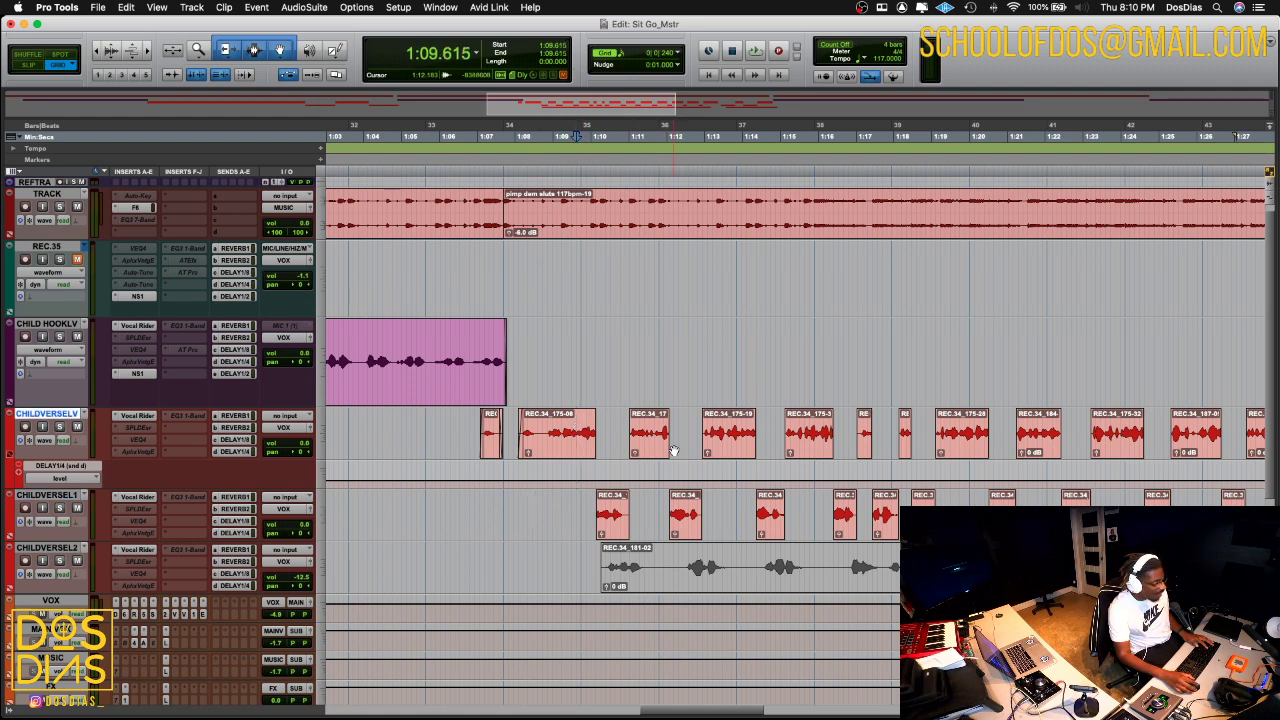
{"action": "left_click", "coordinate": [504, 497]}
{"action": "key", "text": "space"}
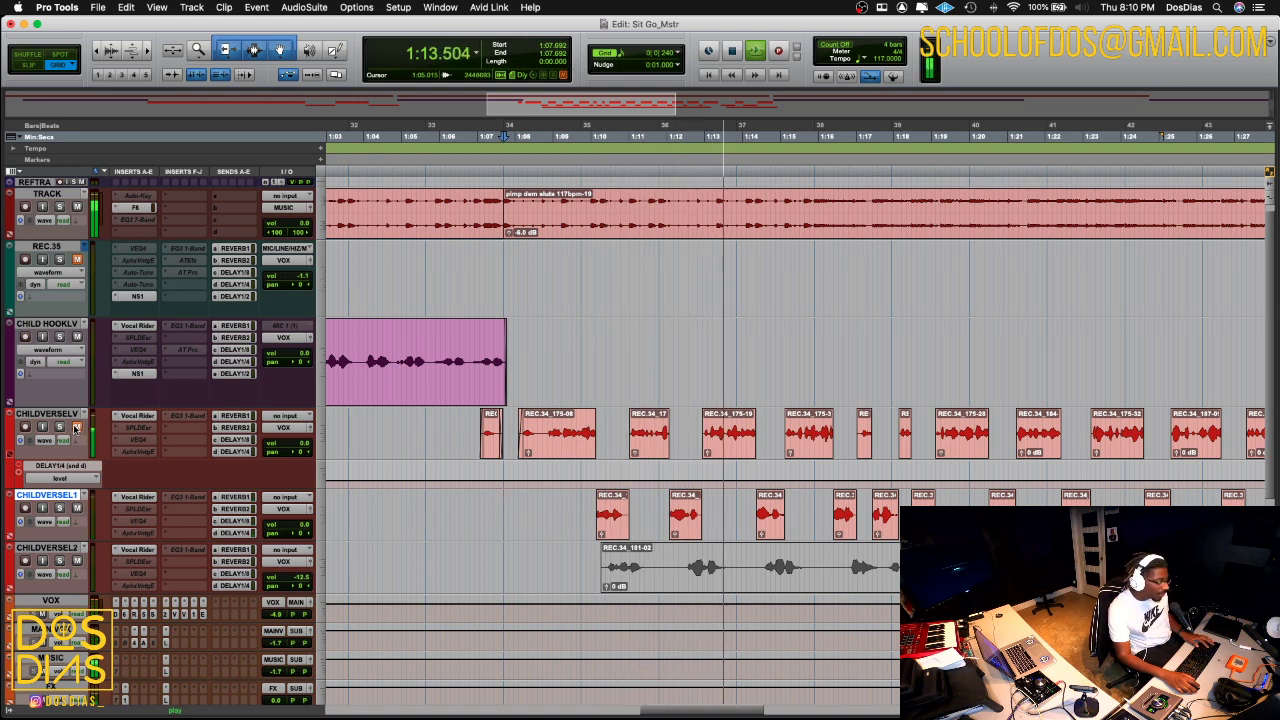
{"action": "key", "text": "space"}
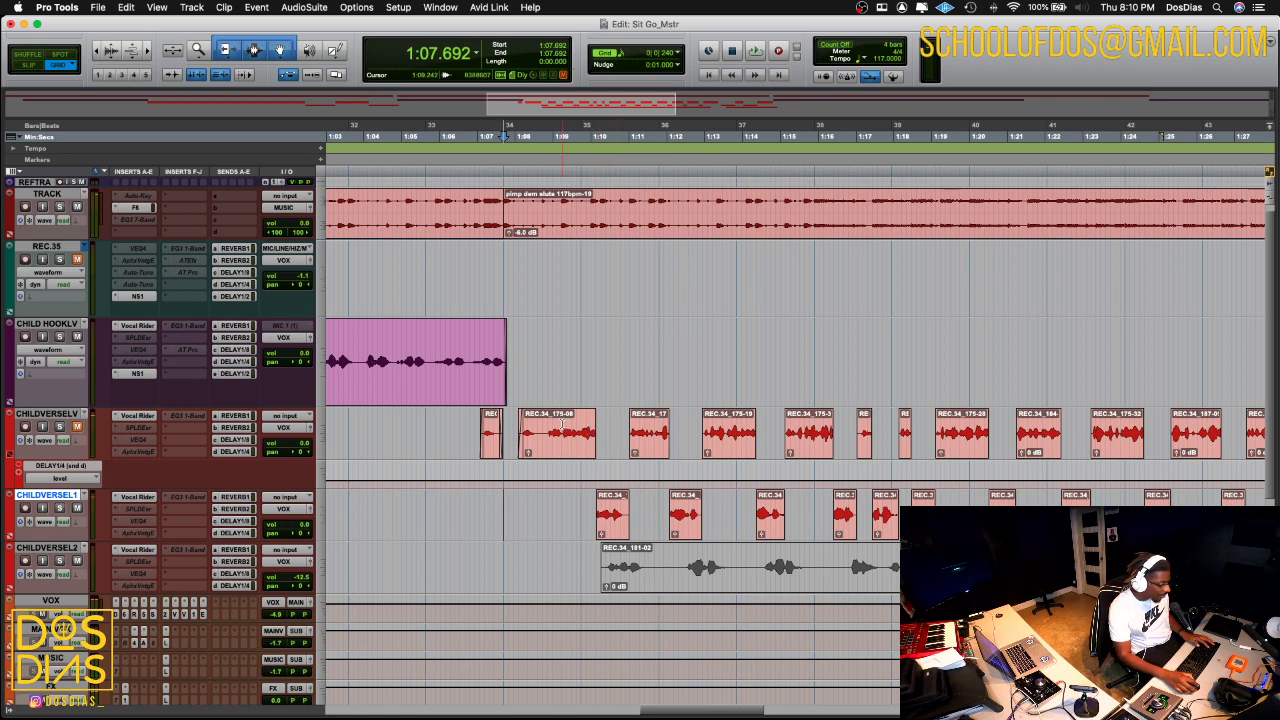
- Play the second verse from 1:09.230 and unmute the CHILDVERSELV track to compare it with the other verse vocals
{"action": "left_click", "coordinate": [560, 424]}
{"action": "key", "text": "space"}
{"action": "key", "text": "space"}
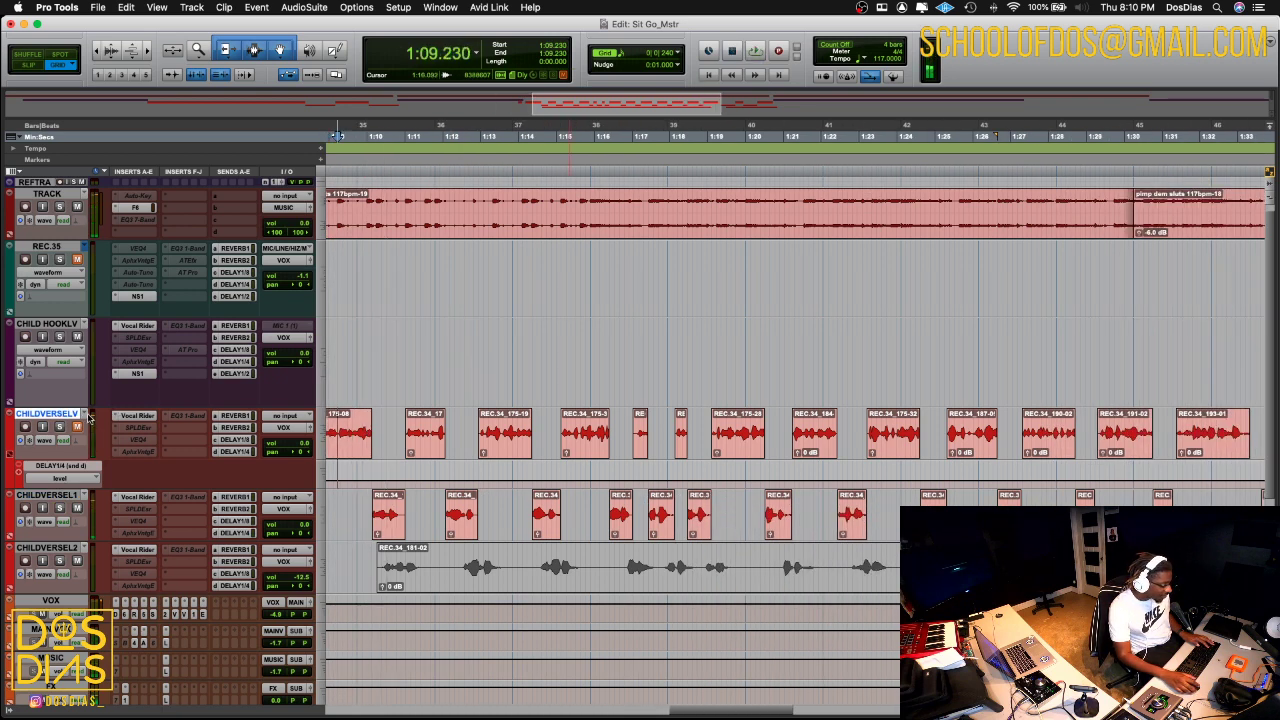
{"action": "key", "text": "space"}
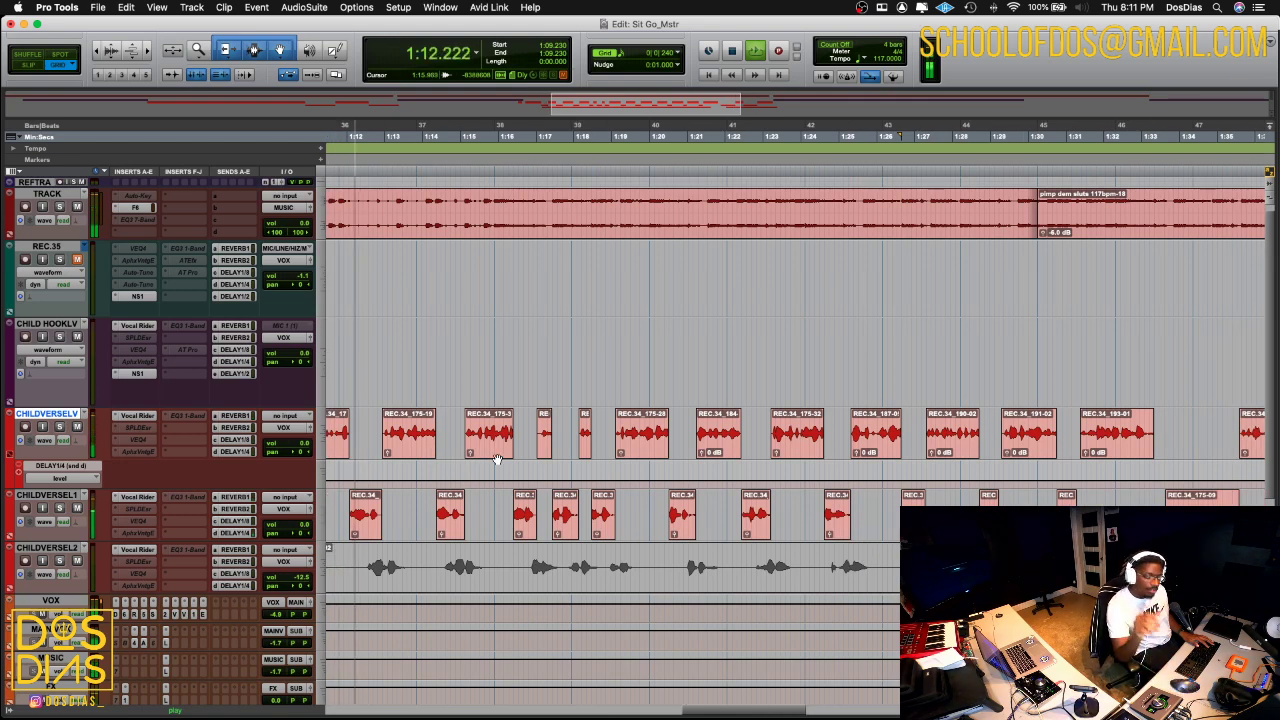
{"action": "key", "text": "space"}
- Select the whole song on the TRACK track, from 0:00.000 to the end of the last clip at 2:29.743
{"action": "key", "text": "r"}
{"action": "key", "text": "r"}
{"action": "key", "text": "r"}
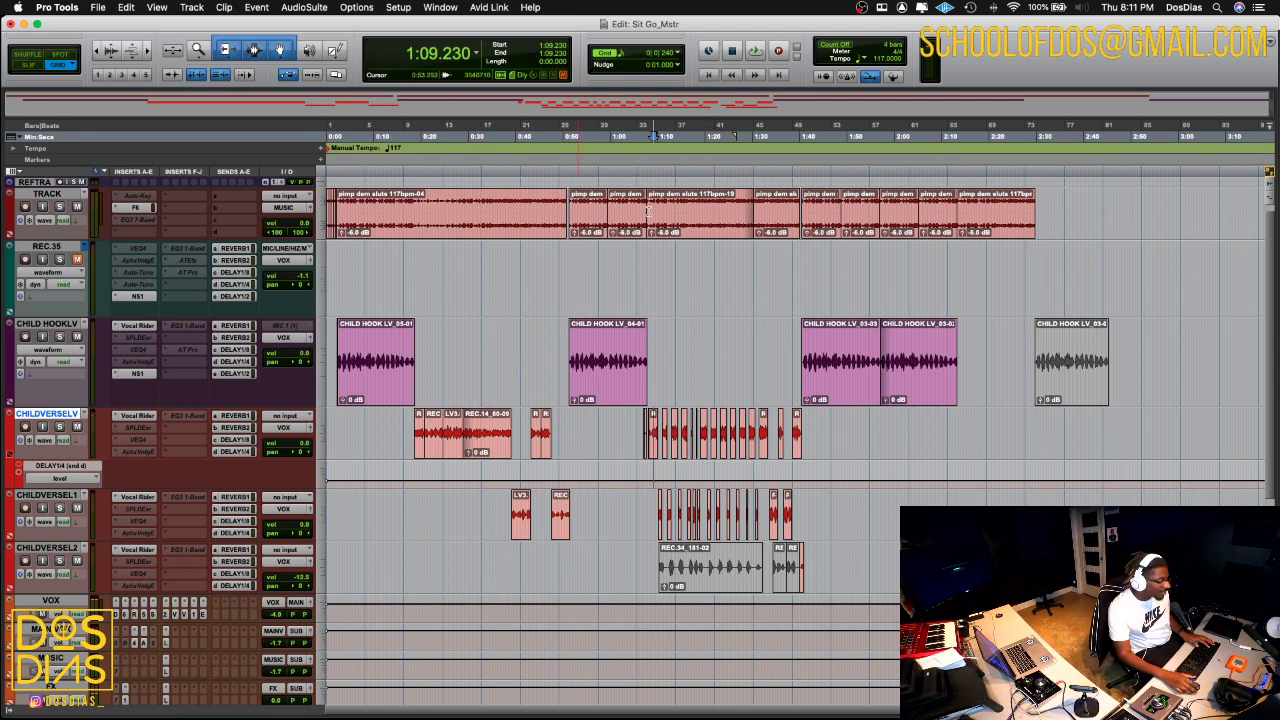
{"action": "left_click", "coordinate": [995, 227]}
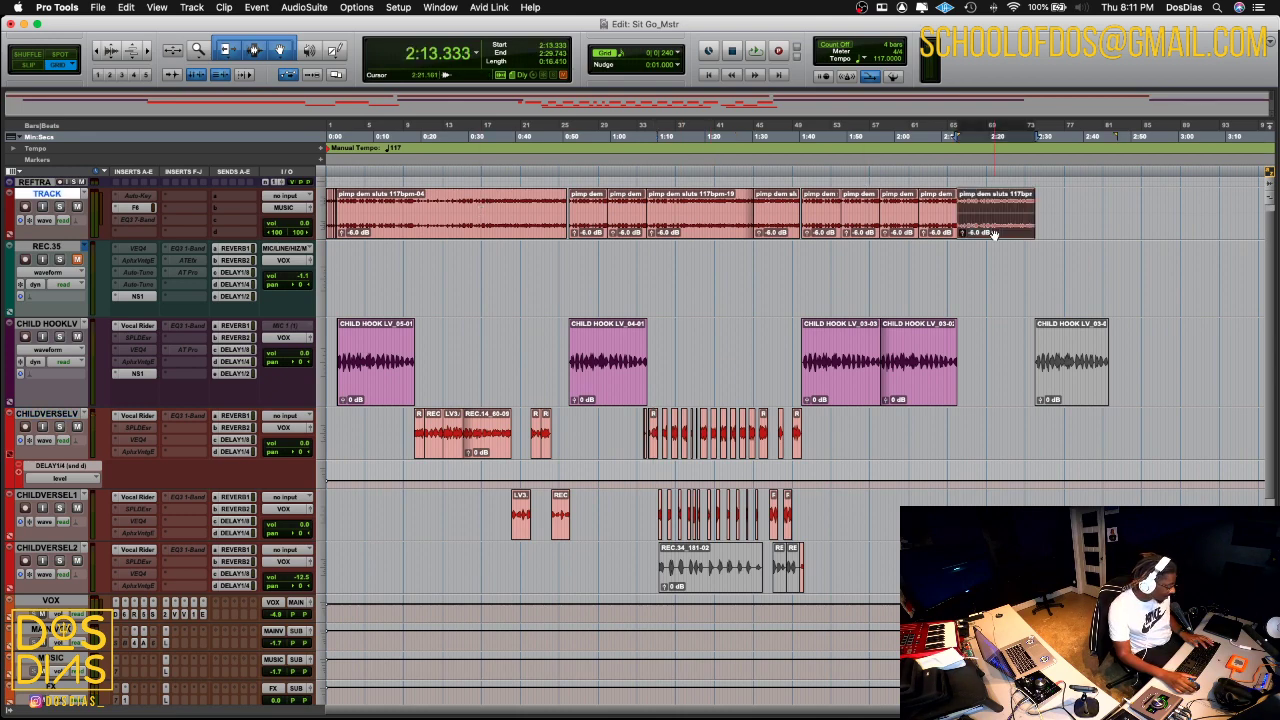
{"action": "key", "text": "t"}
{"action": "key", "text": "t"}
{"action": "scroll", "coordinate": [604, 192], "scroll_direction": "left", "scroll_amount": 10}
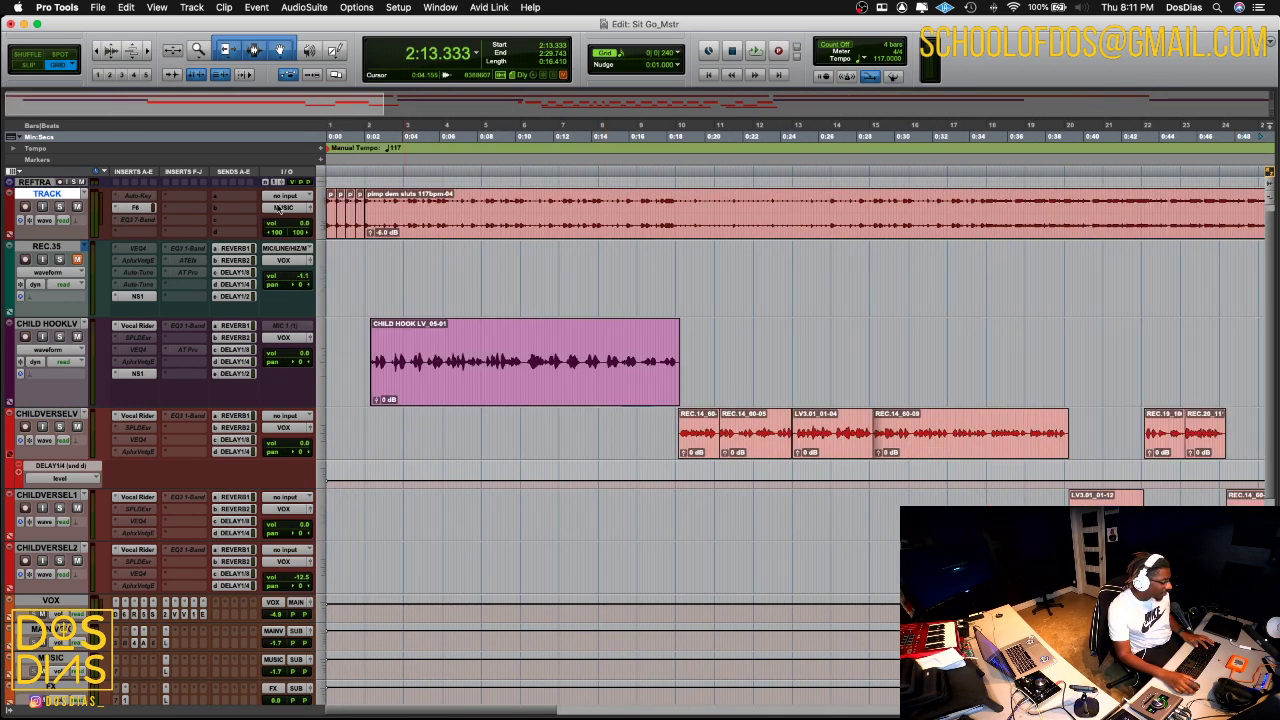
{"action": "left_click", "coordinate": [331, 228], "text": "shift"}
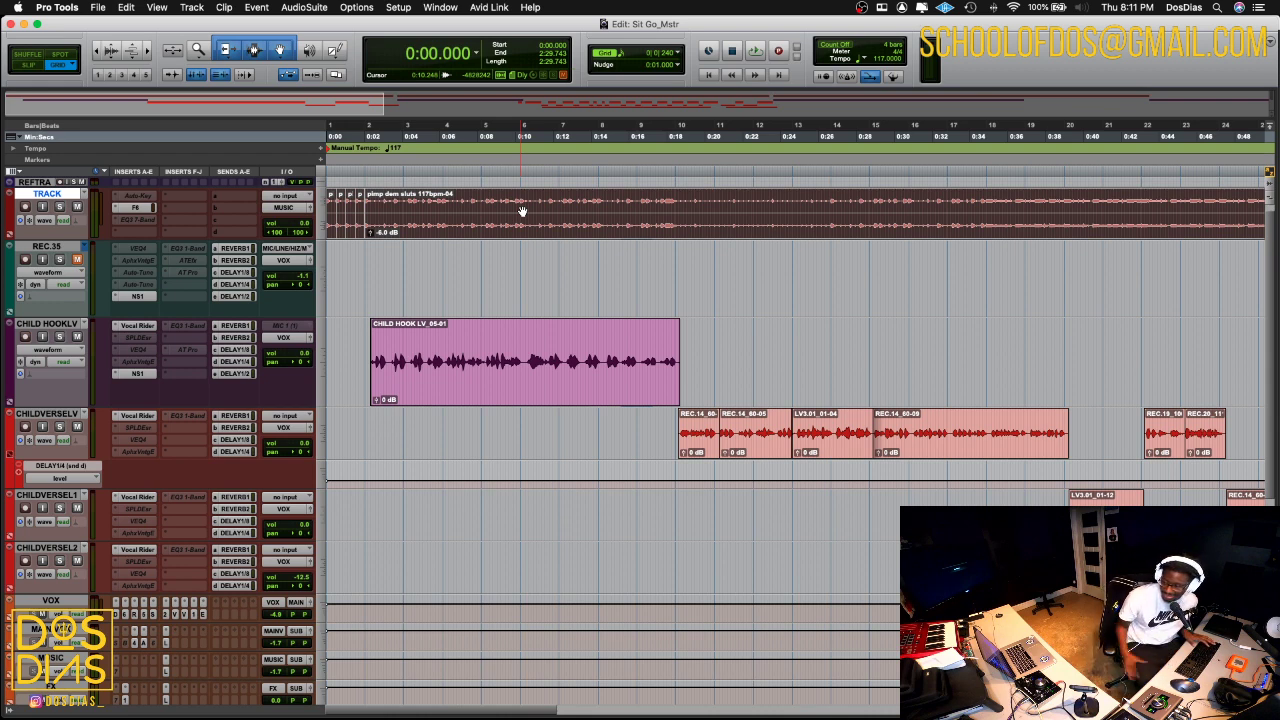
- Play the selected song while looking through the vocal tracks, buses, effect returns, mix print and master tracks
{"action": "key", "text": "space"}
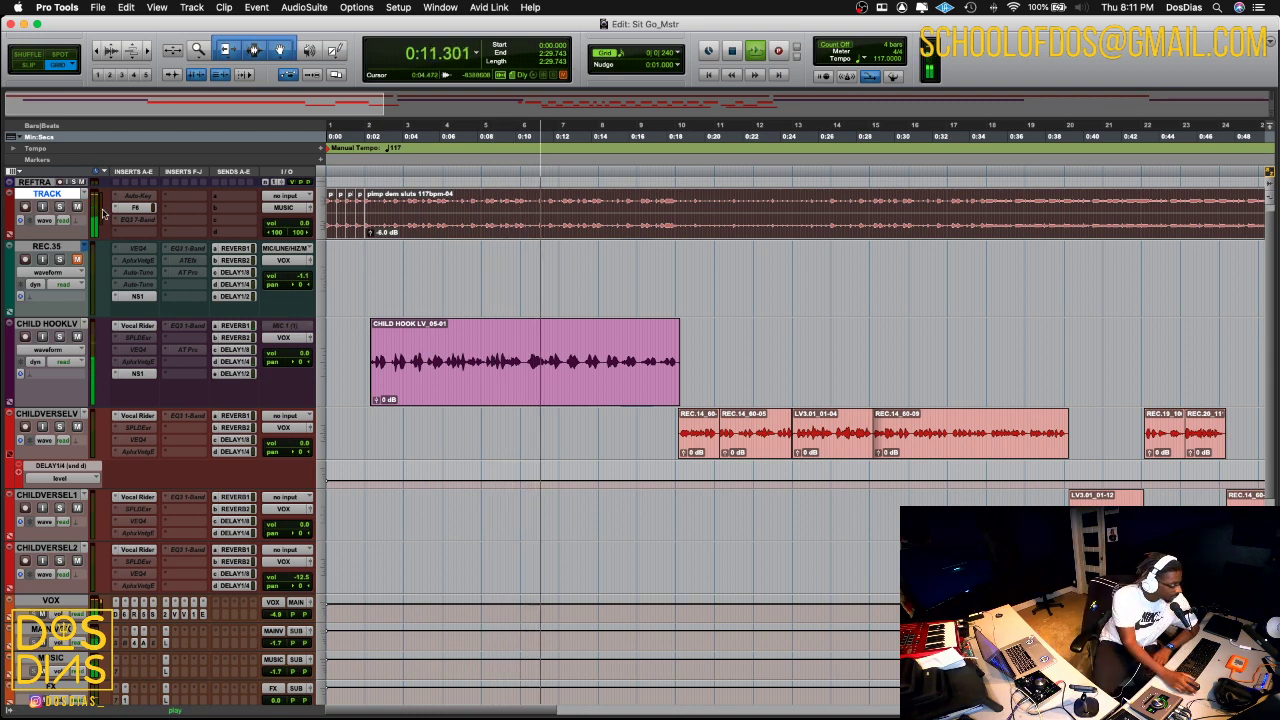
{"action": "scroll", "coordinate": [99, 583], "scroll_direction": "down", "scroll_amount": 2}
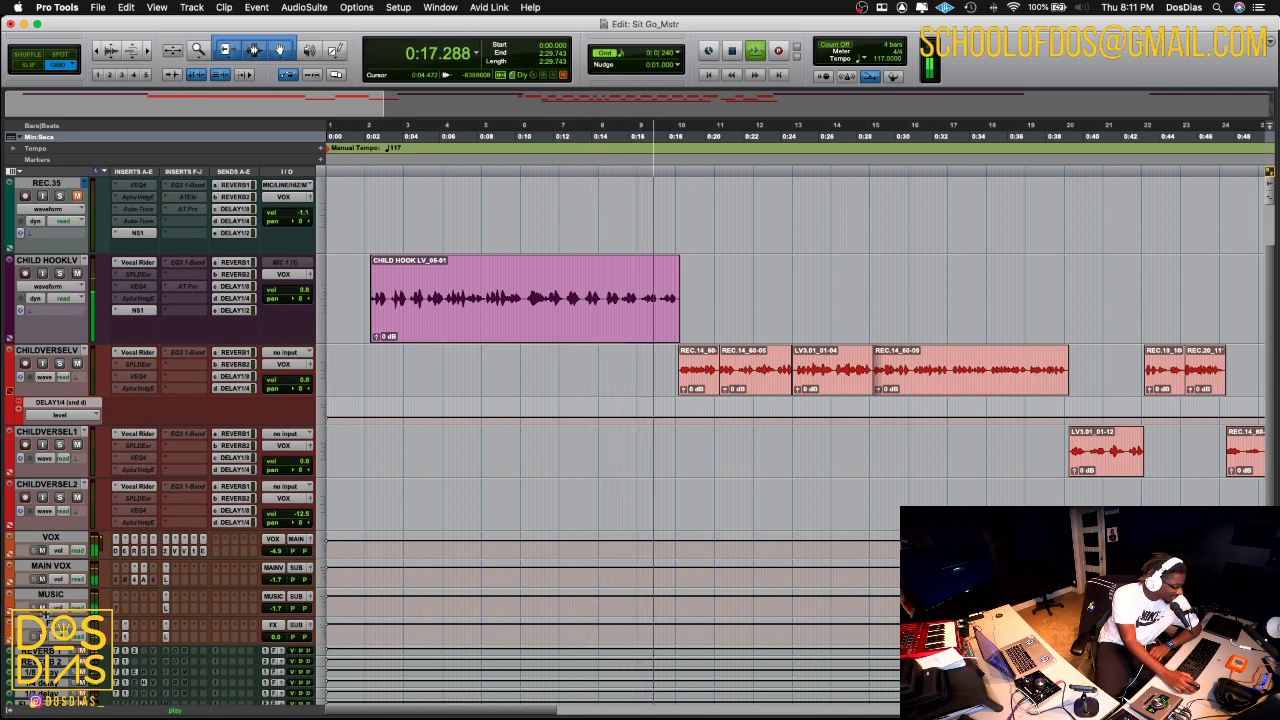
{"action": "scroll", "coordinate": [41, 579], "scroll_direction": "down", "scroll_amount": 7}
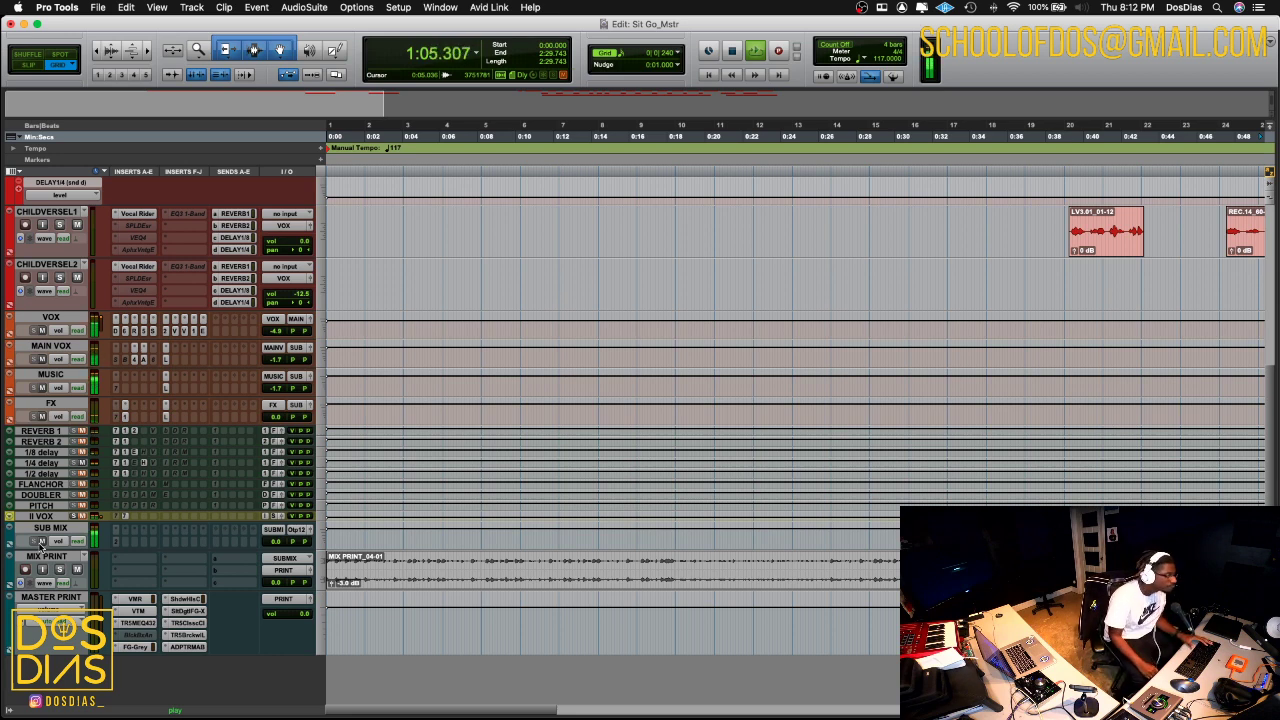
{"action": "mouse_move", "coordinate": [193, 717]}
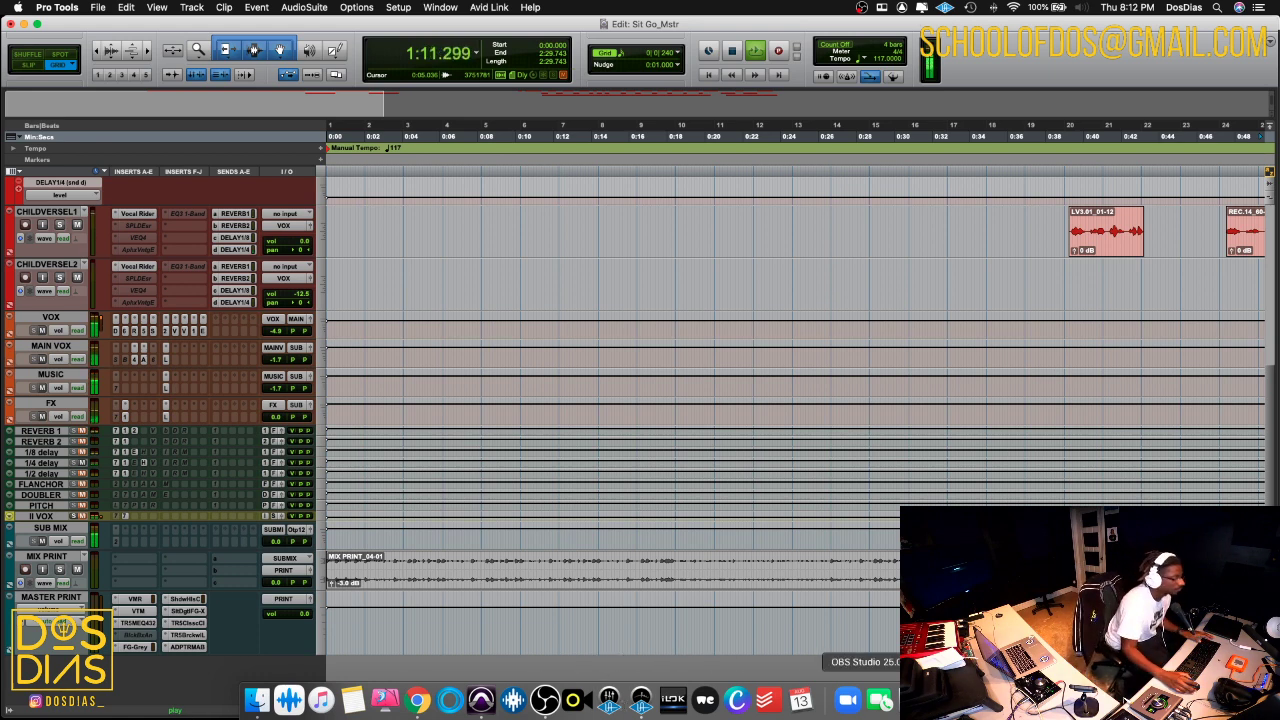
{"action": "mouse_move", "coordinate": [560, 718]}
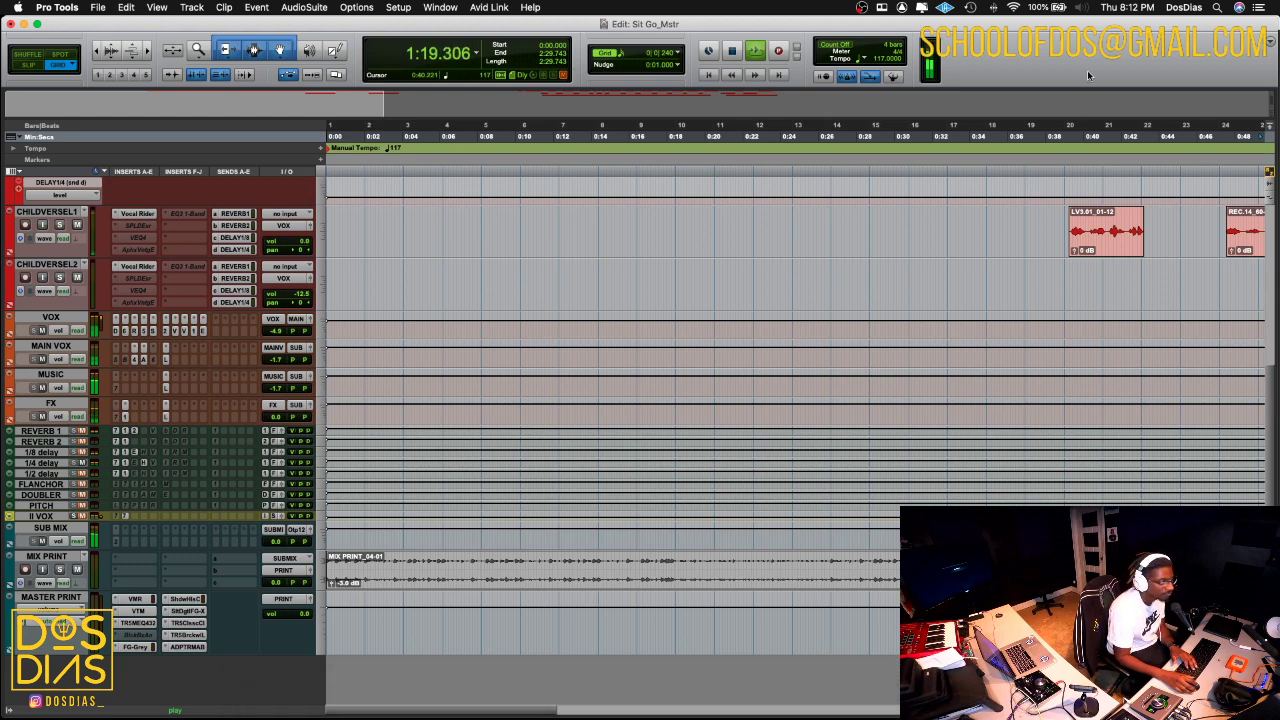
{"action": "scroll", "coordinate": [1013, 300], "scroll_direction": "up", "scroll_amount": 5}
{"action": "key", "text": "super+bracketleft"}
{"action": "key", "text": "super+bracketleft"}
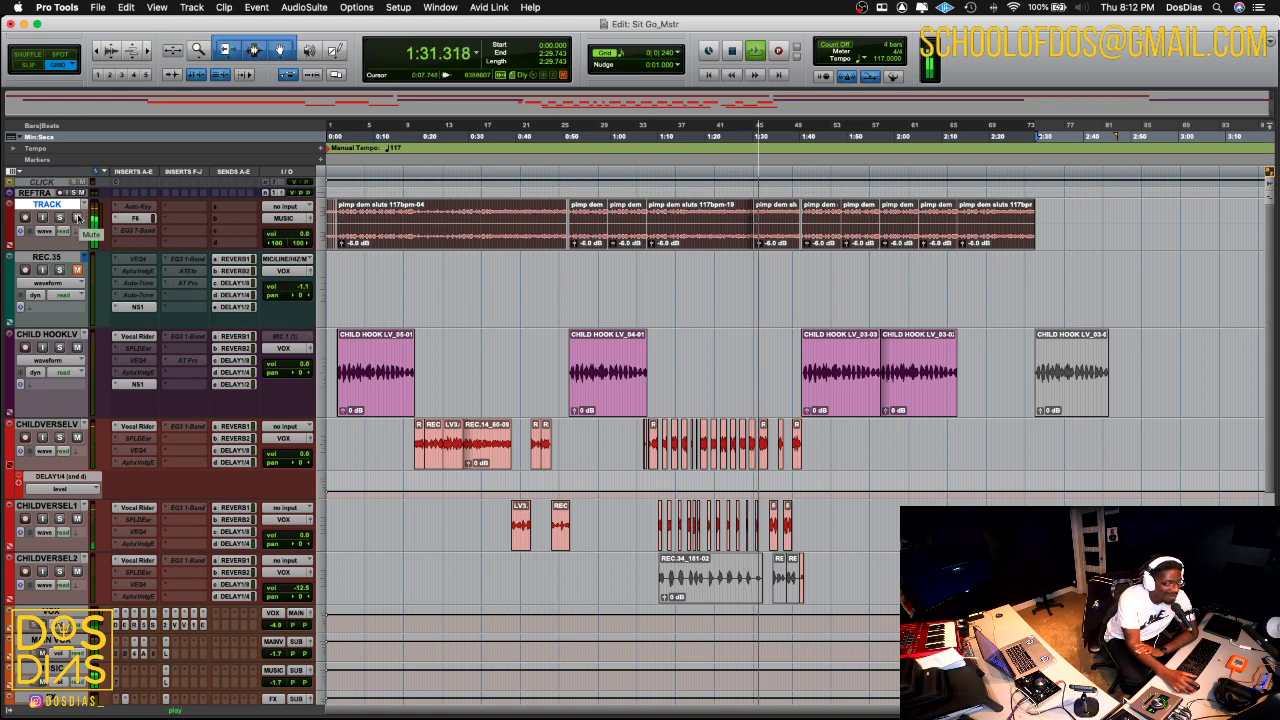
{"action": "scroll", "coordinate": [86, 533], "scroll_direction": "down", "scroll_amount": 8}
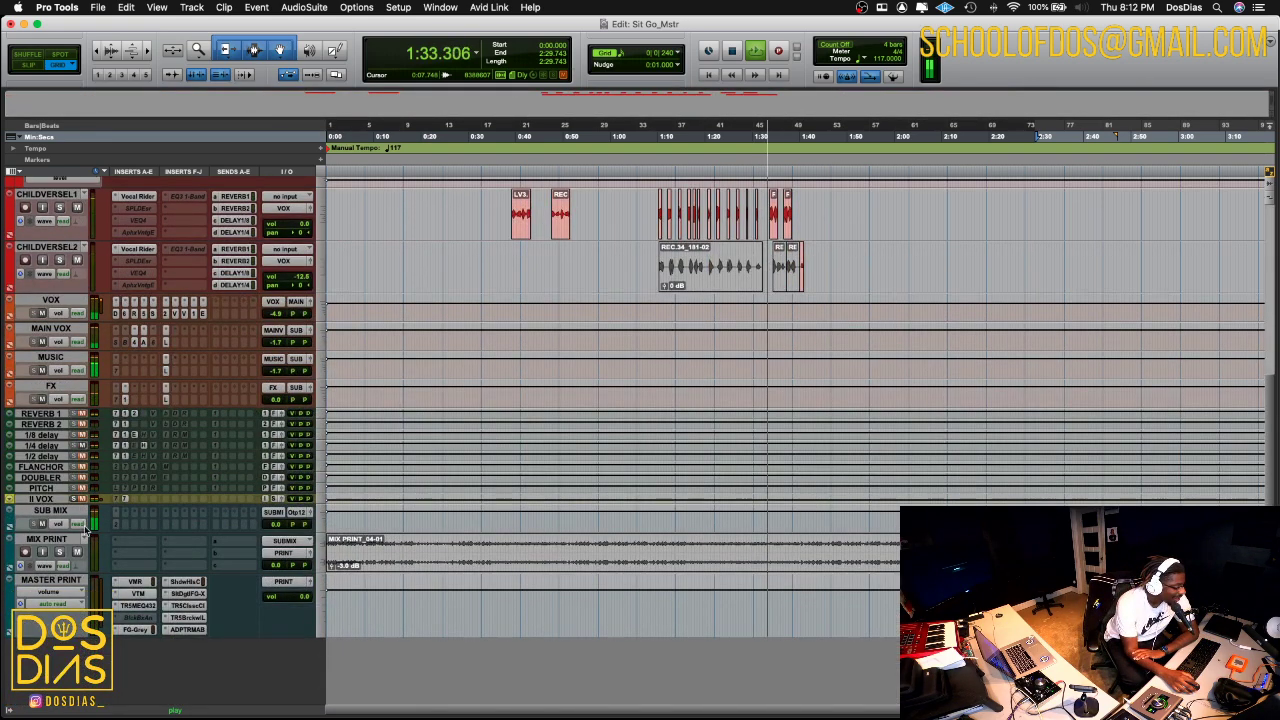
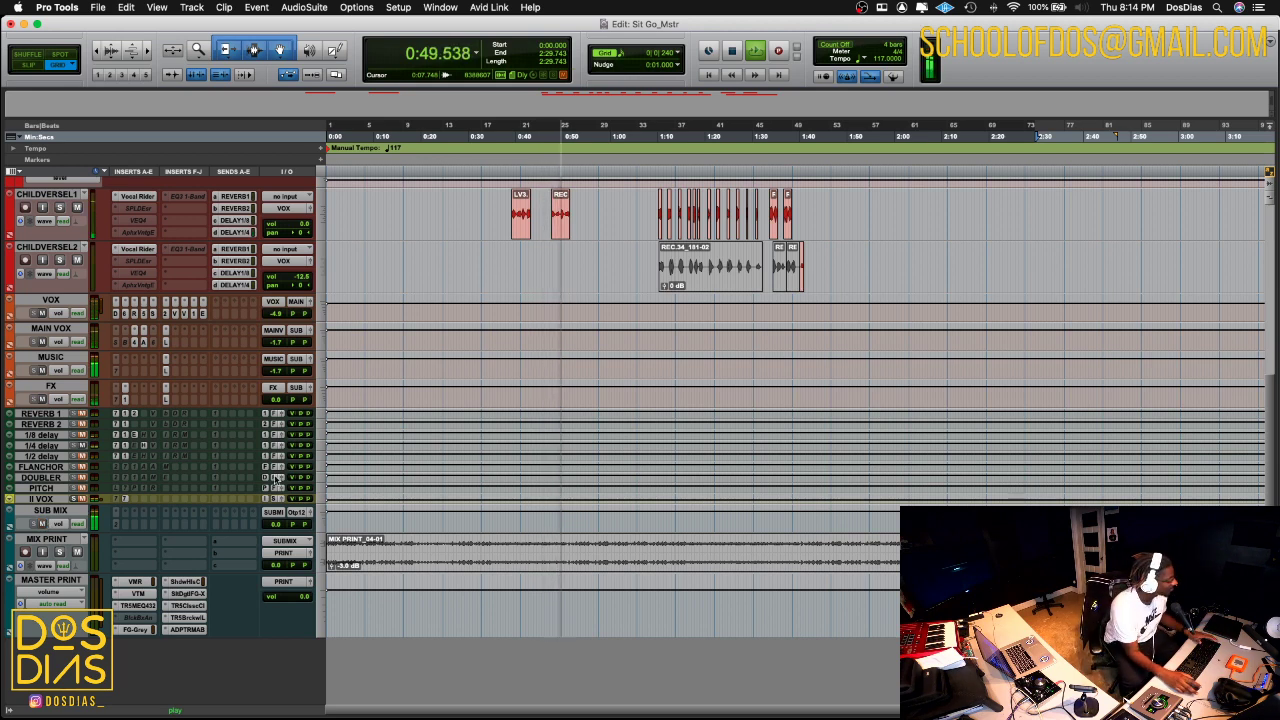
- Switch to OBS Studio with the song still playing
{"action": "scroll", "coordinate": [45, 525], "scroll_direction": "up", "scroll_amount": 3}
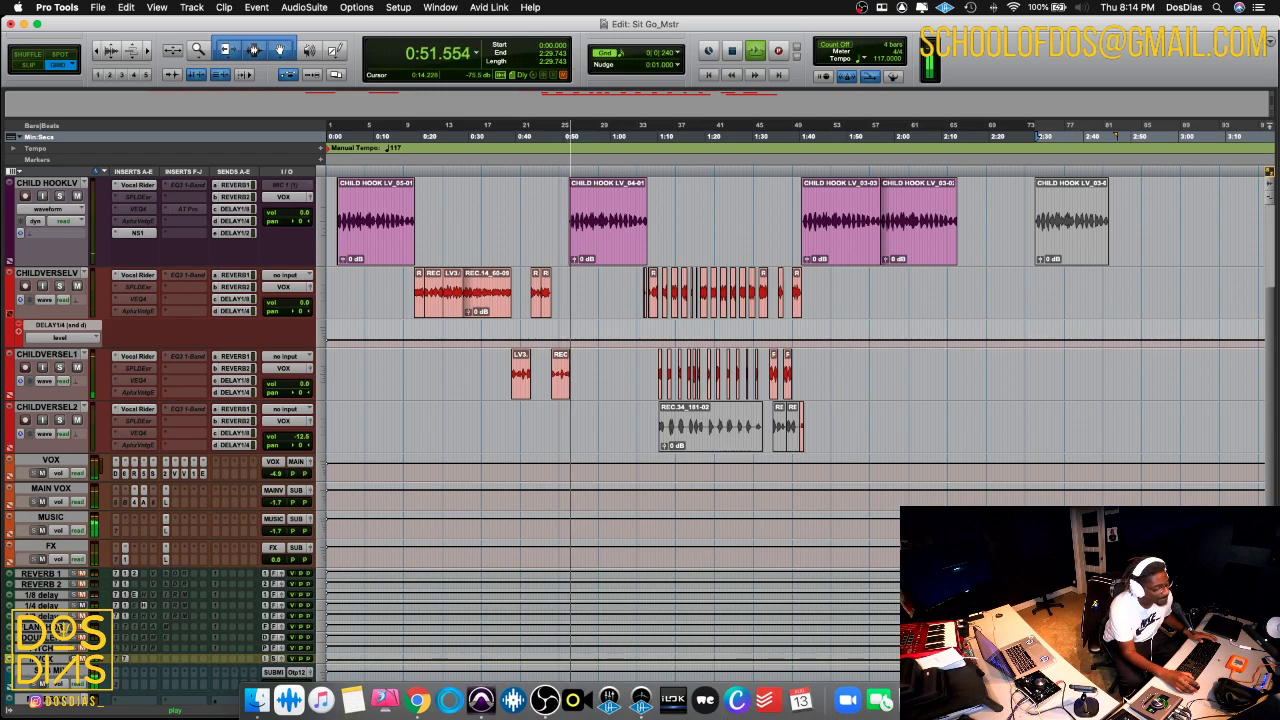
{"action": "left_click", "coordinate": [862, 710]}
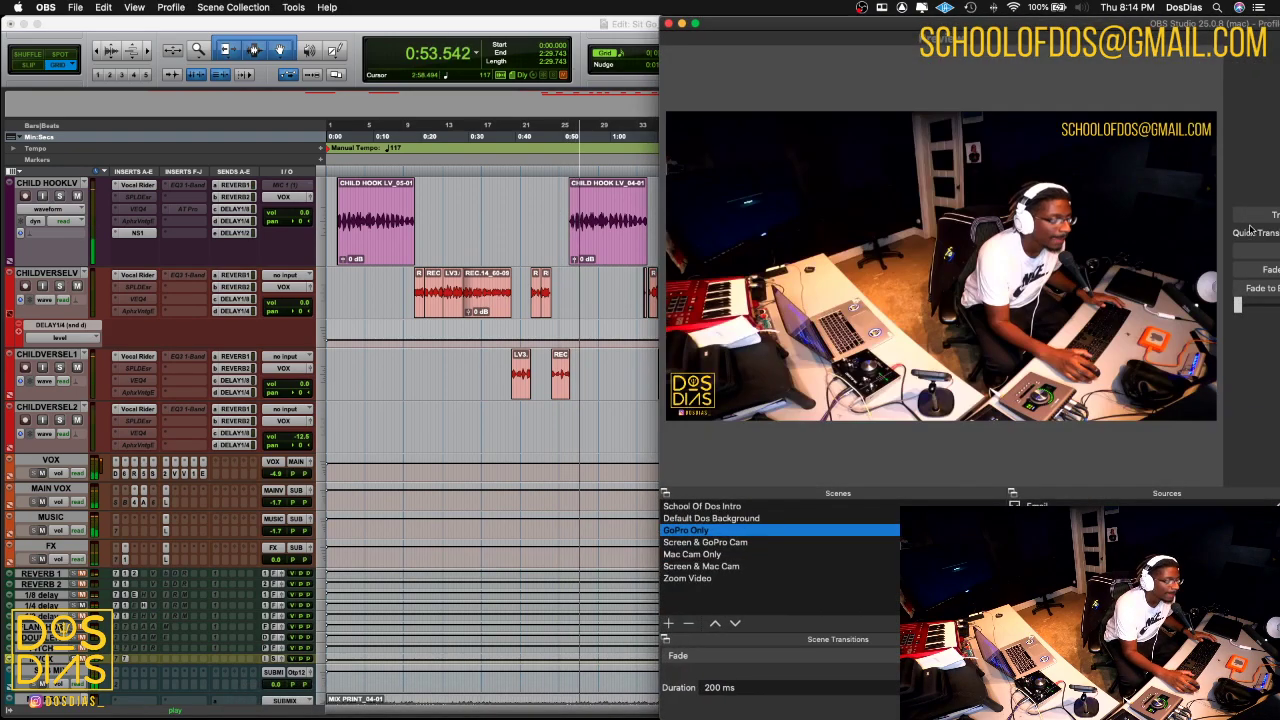